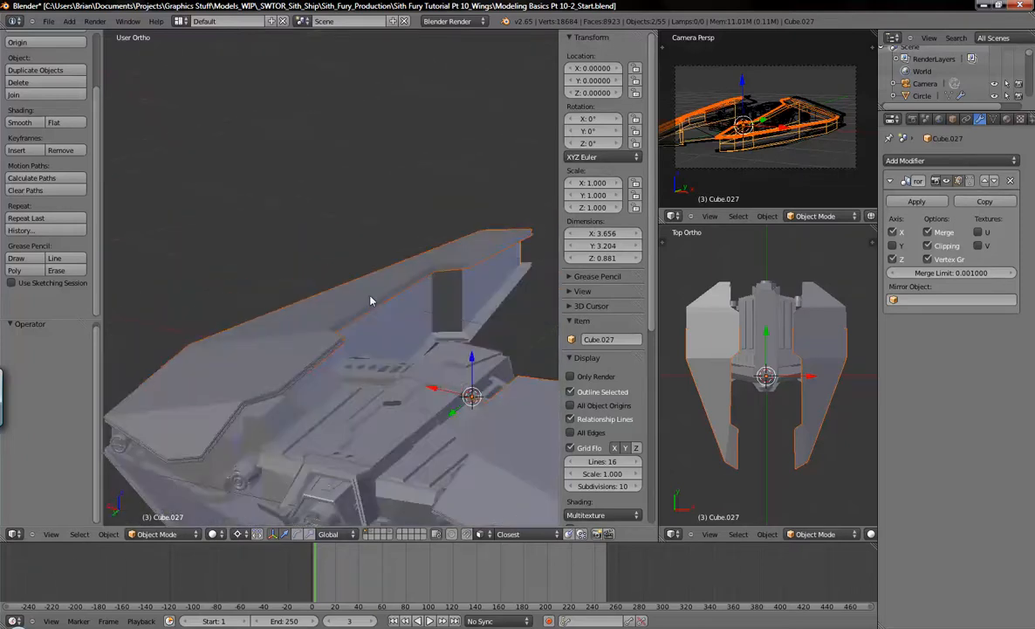
- Move the selected wing plate, the inner wing frame and the lower wing plate to layer 3
key("m")
key("2")
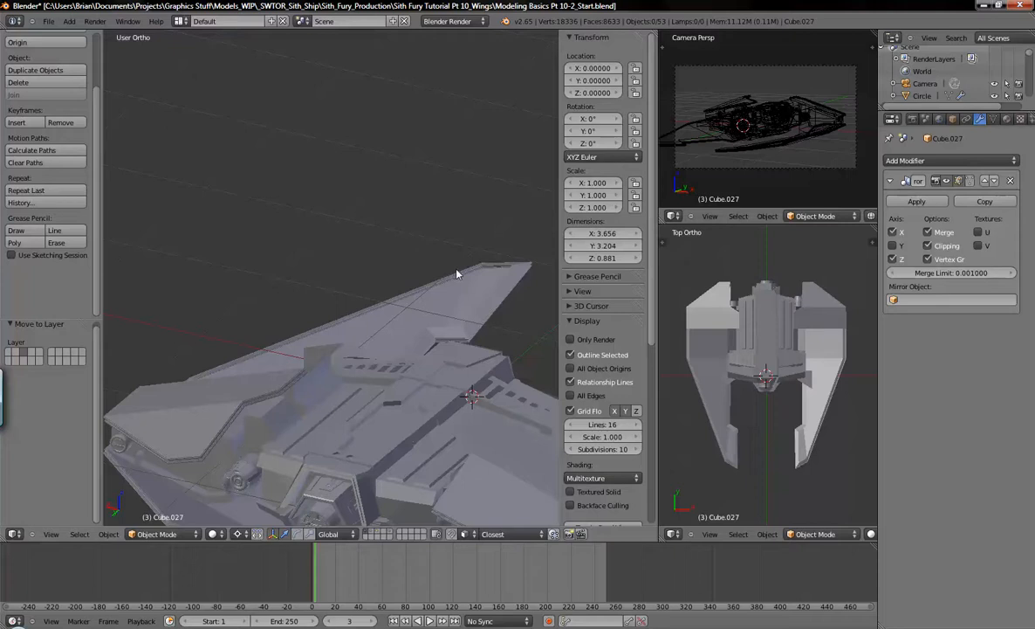
right_click(460, 274)
key("m")
key("2")
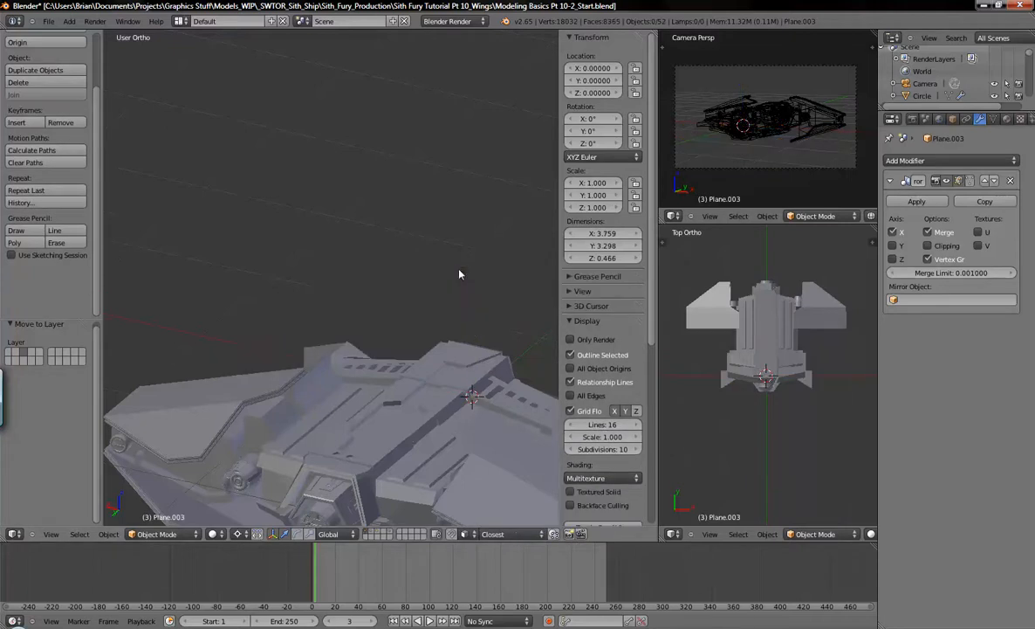
- Move the remaining wing piece Plane.002 to layer 3 and display that layer
middle_click_drag(391, 337, 317, 307)
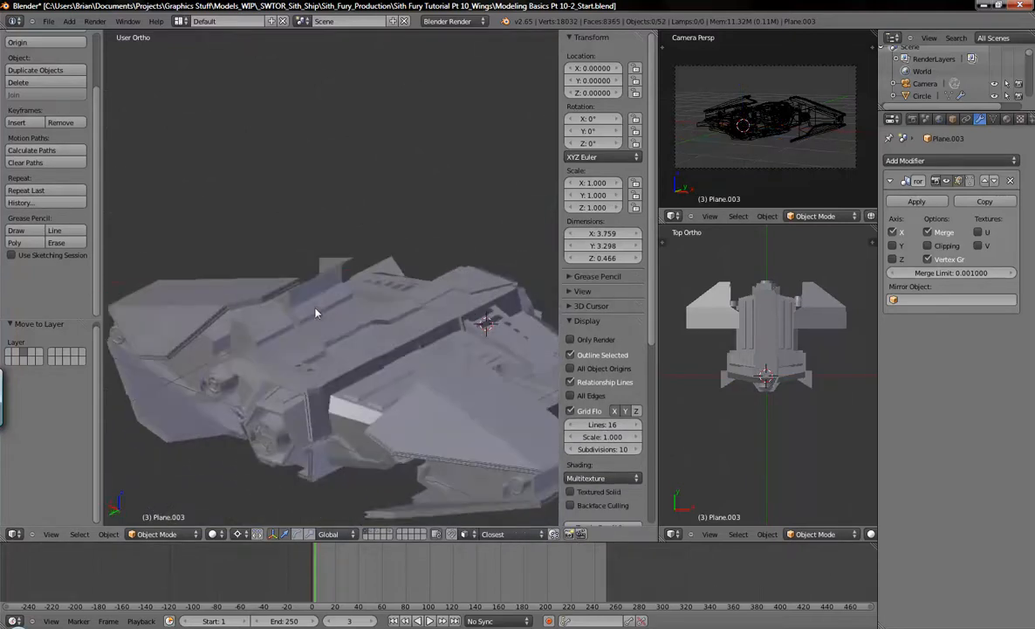
right_click(325, 262)
key("m")
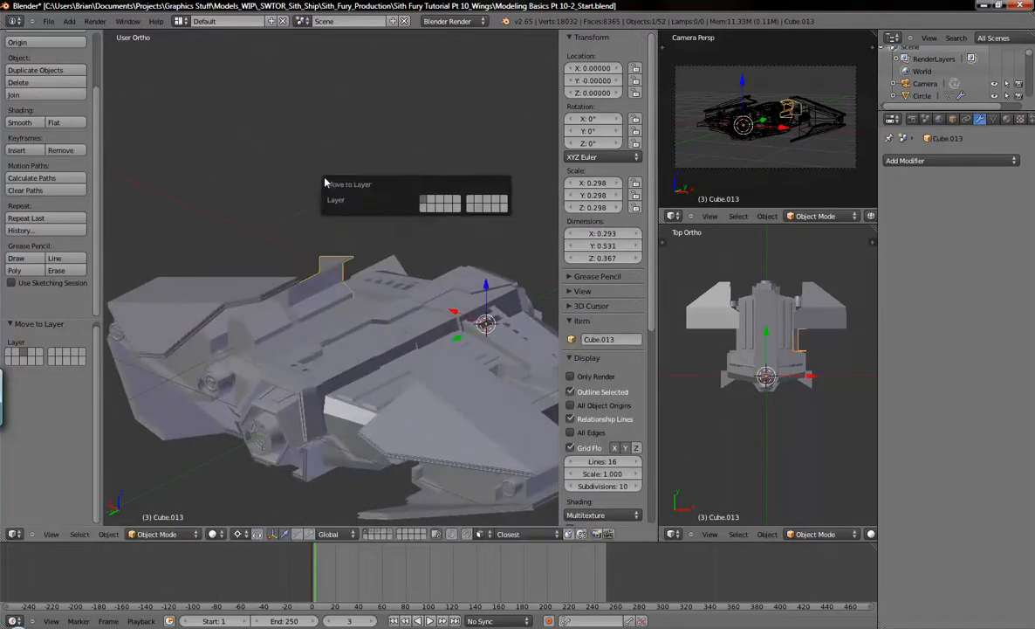
key("2")
middle_click_drag(336, 297, 293, 192, "shift")
scroll(356, 266, "up", 3)
right_click(376, 376)
key("3")
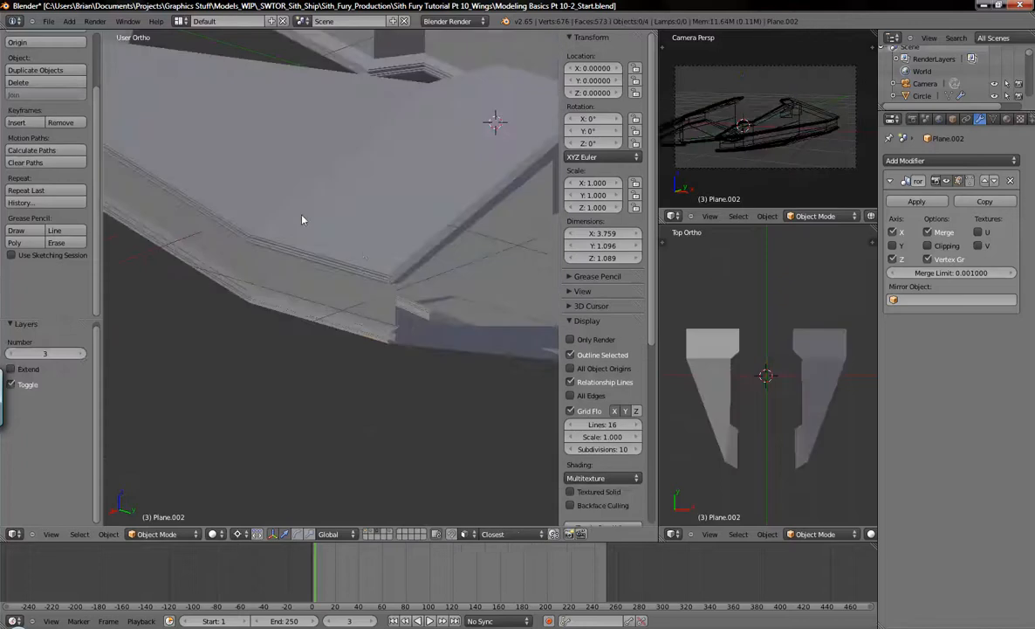
middle_click_drag(303, 219, 254, 305)
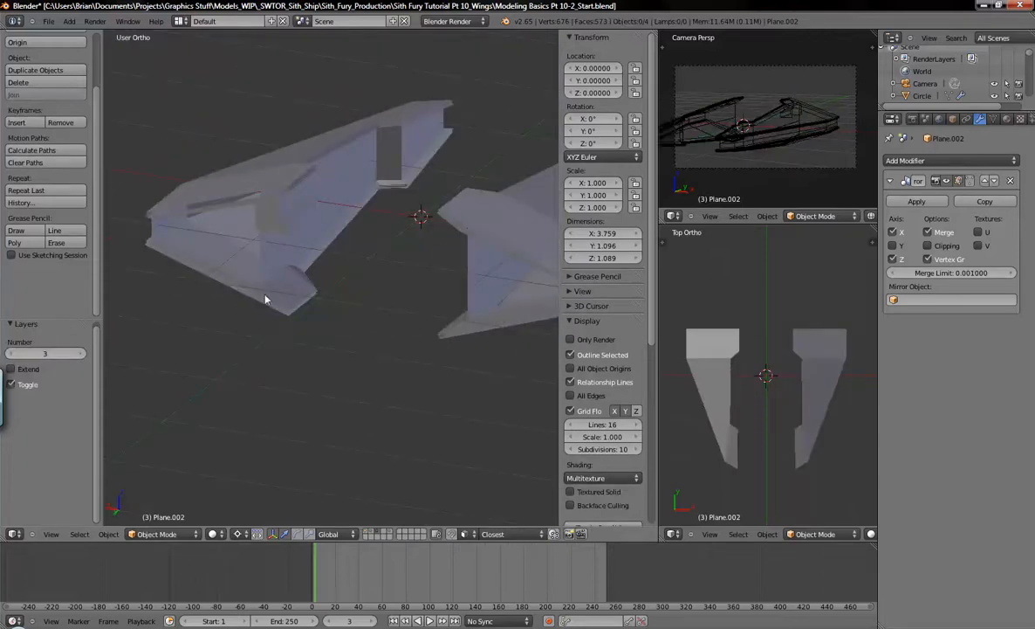
- Return to layer 1 and move the flat wing panel Cube.029 to layer 3
key("1")
middle_click_drag(243, 228, 358, 203)
right_click(359, 203)
key("g")
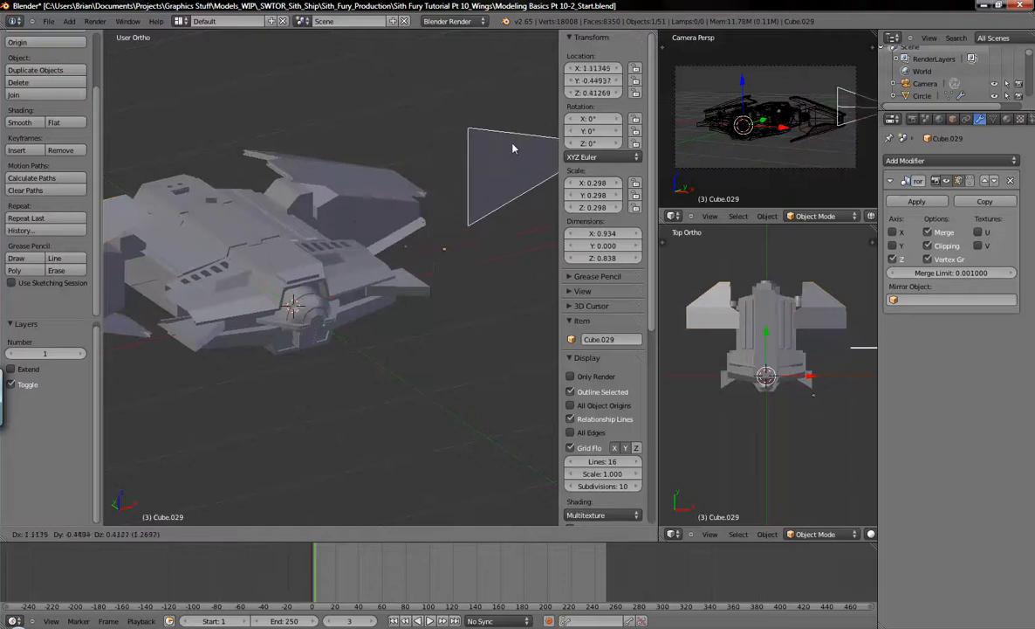
right_click(393, 200)
middle_click_drag(393, 200, 377, 307)
key("g")
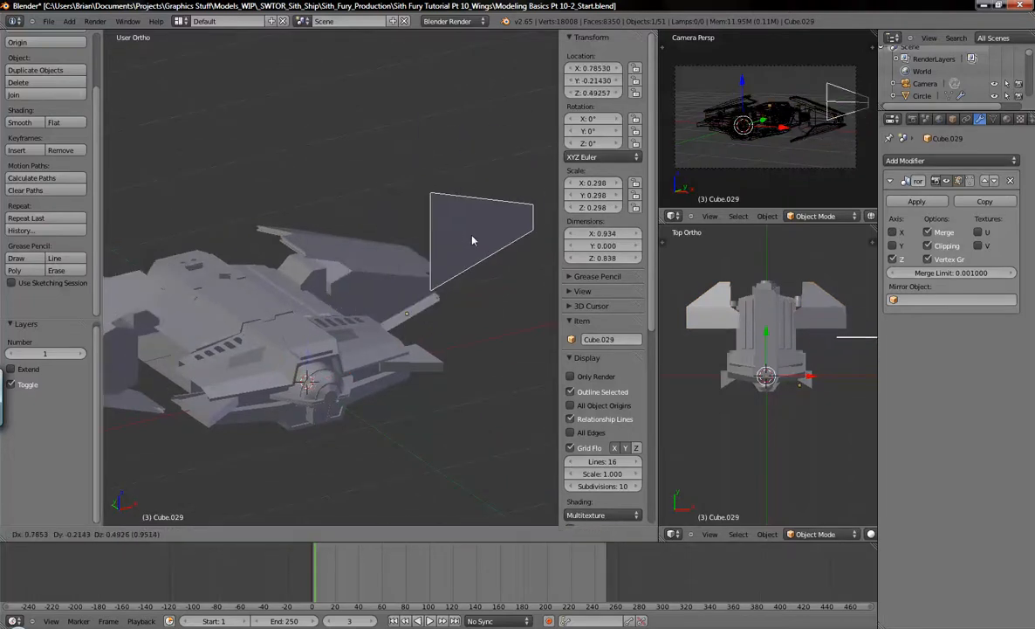
right_click(476, 238)
key("m")
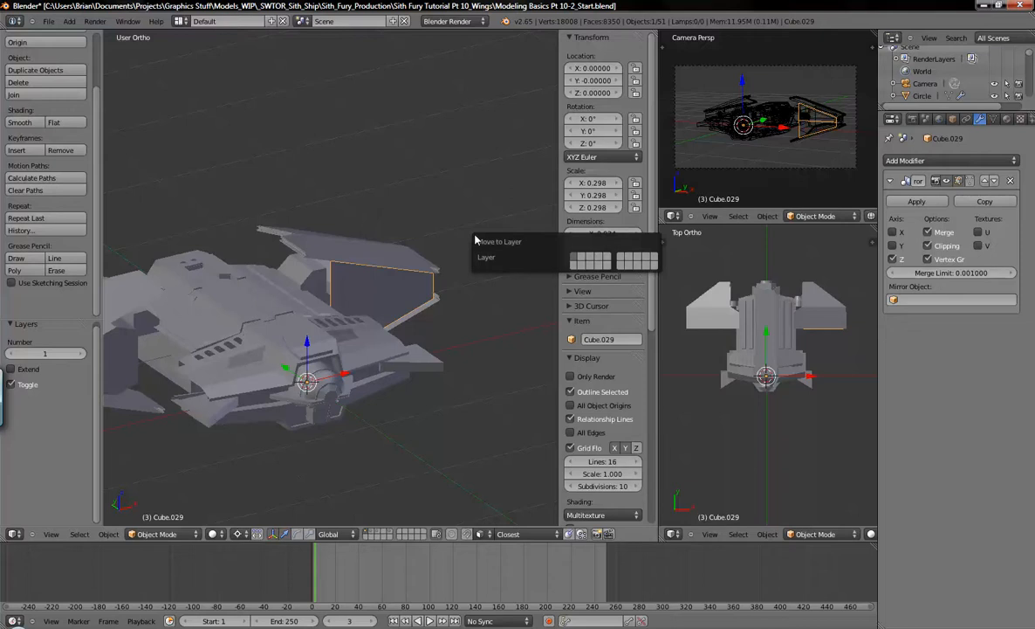
key("2")
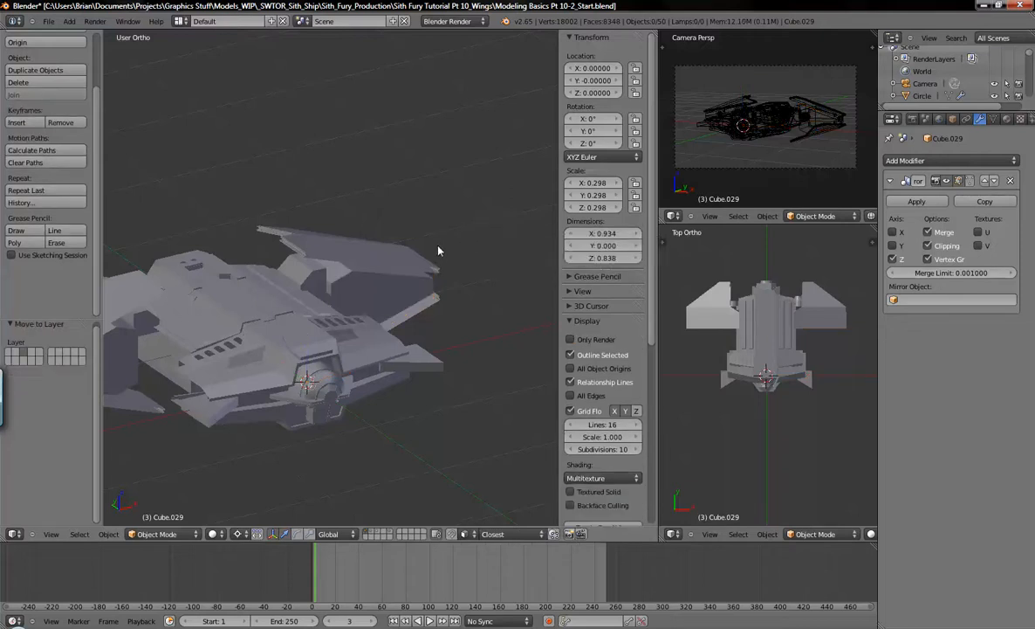
- Display layer 3, select the inner wing frame Cube.027 and turn off its X mirroring
scroll(393, 297, "up", 3)
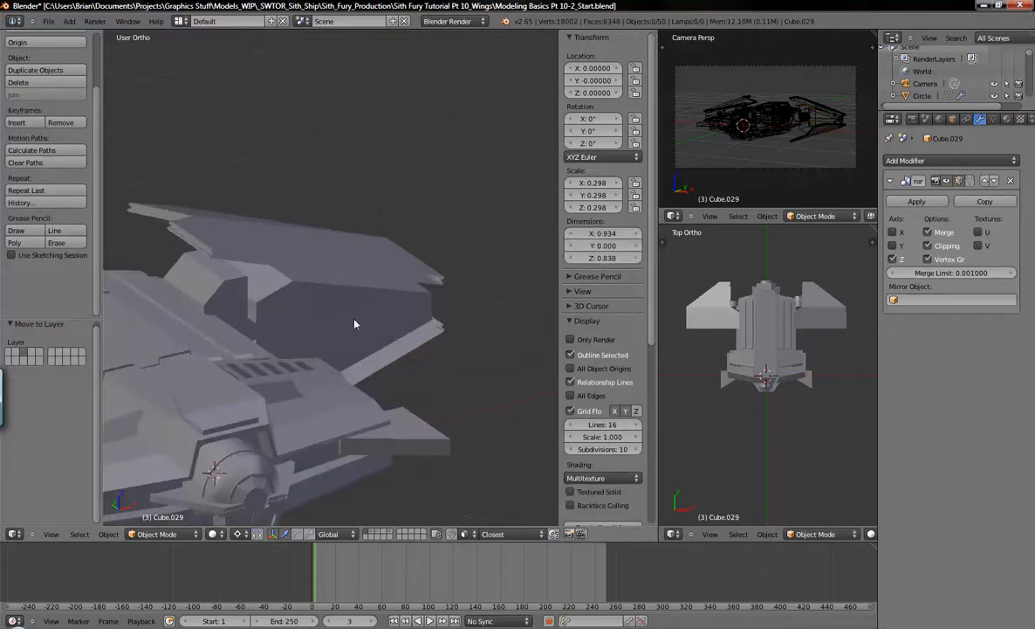
key("3")
right_click(276, 315)
mouse_move(284, 354)
middle_mouse_down()
mouse_move(308, 356)
mouse_move(289, 422)
mouse_move(317, 418)
mouse_move(275, 416)
mouse_move(247, 354)
mouse_move(280, 361)
middle_mouse_up()
right_click(207, 358)
right_click(353, 326)
right_click(453, 311)
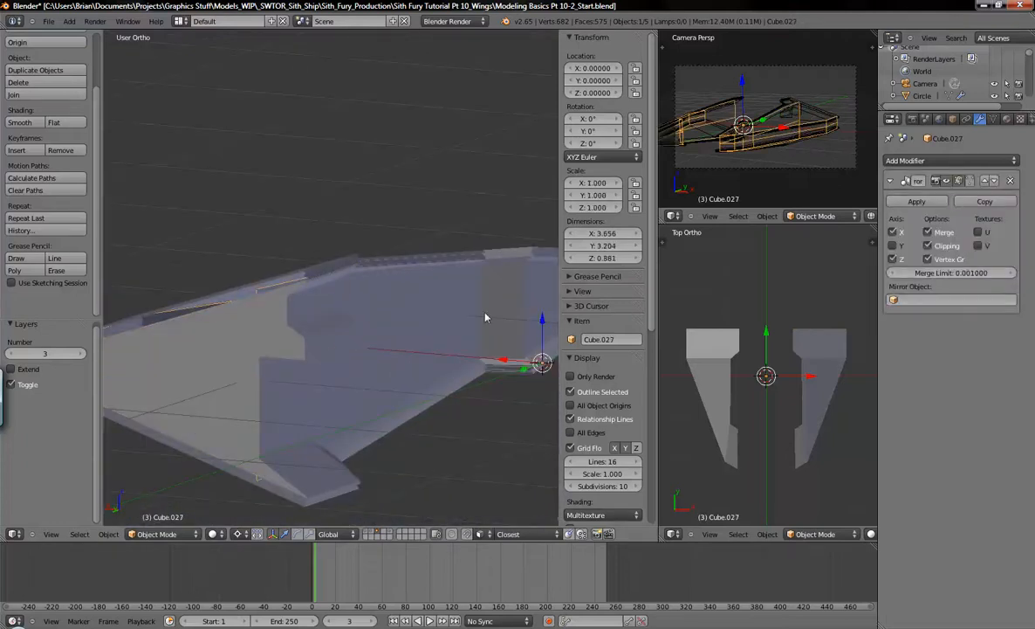
middle_click_drag(502, 307, 405, 279)
scroll(302, 317, "down", 3)
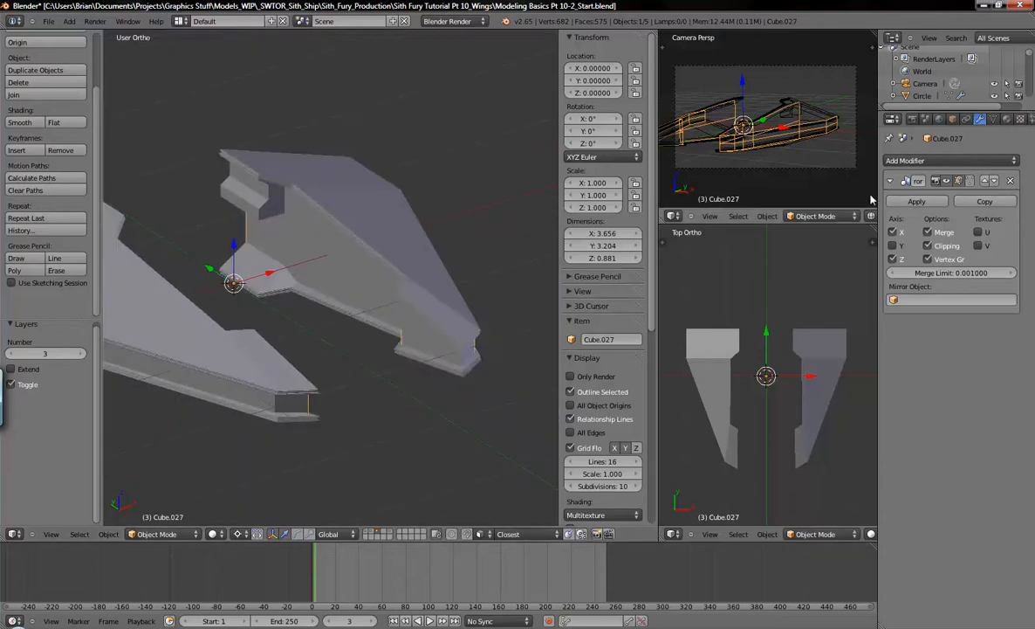
- Turn off X mirroring on the upper and lower wing plates
right_click(363, 229)
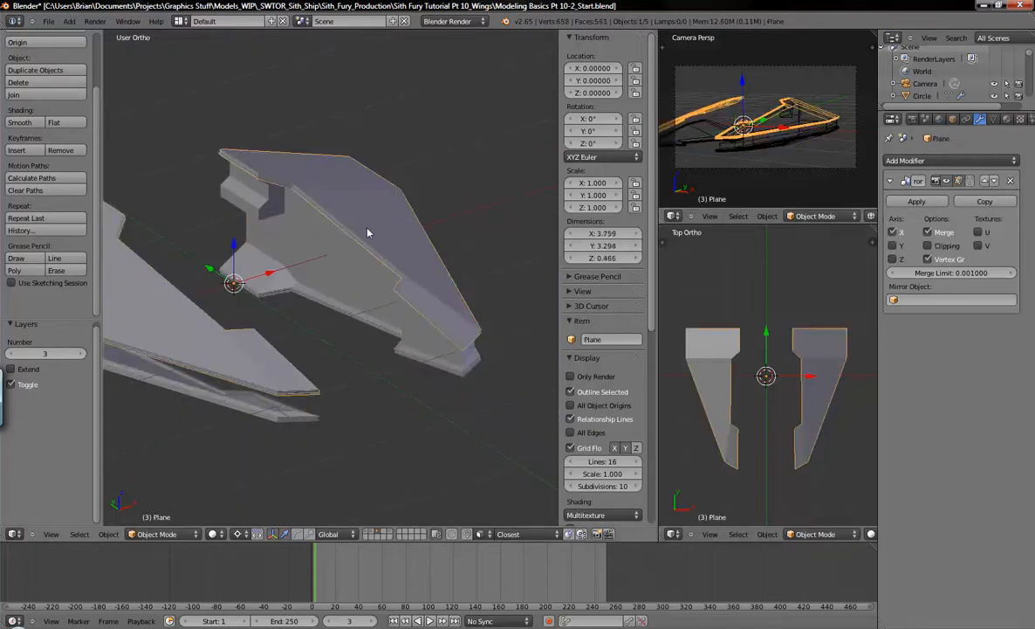
left_click(893, 232)
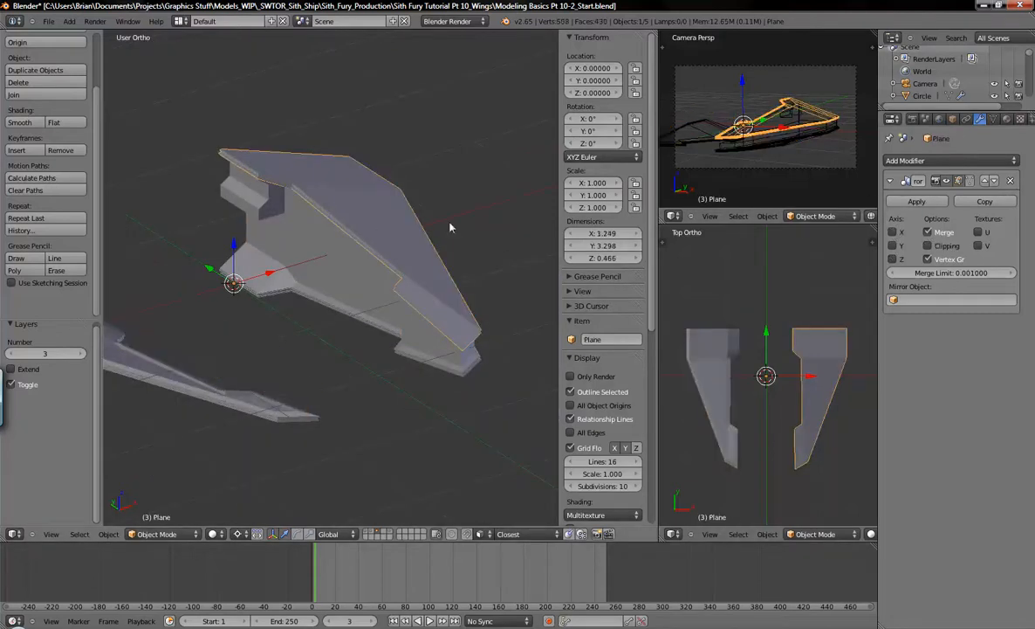
right_click(250, 202)
right_click(315, 397)
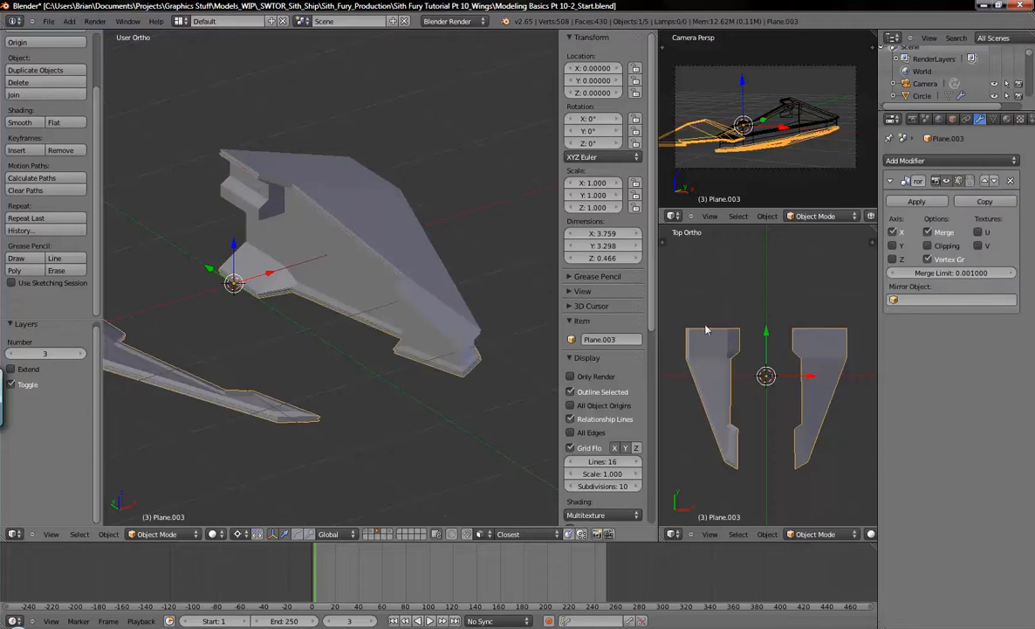
left_click(892, 232)
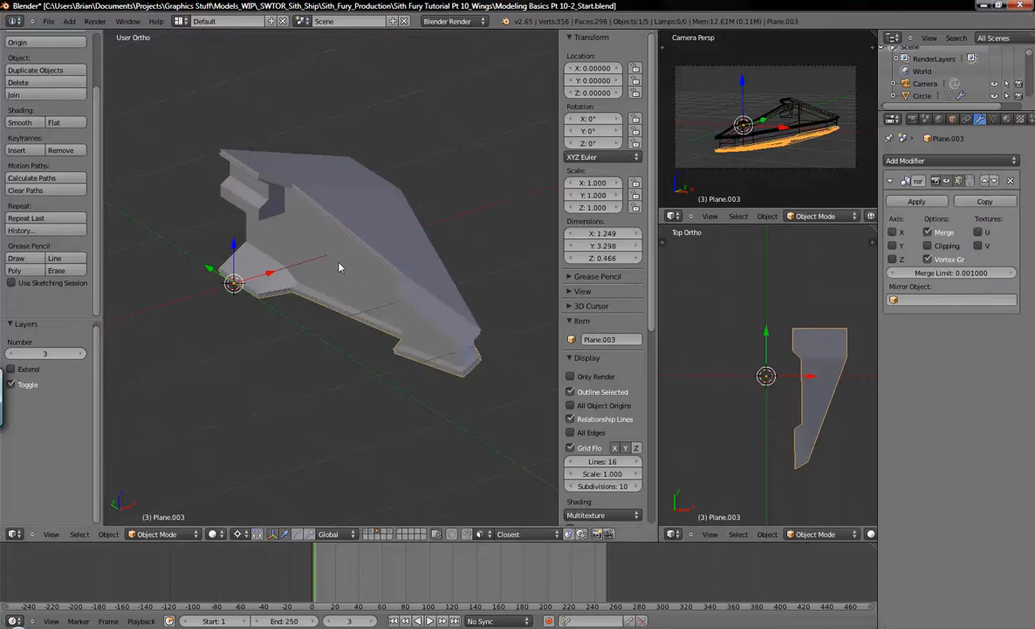
- Open the inner wing frame Cube.027 for mesh editing in a top wireframe view
right_click(316, 258)
mouse_move(358, 288)
middle_mouse_down()
mouse_move(422, 309)
mouse_move(405, 336)
mouse_move(379, 311)
middle_mouse_up()
key("z")
key("z")
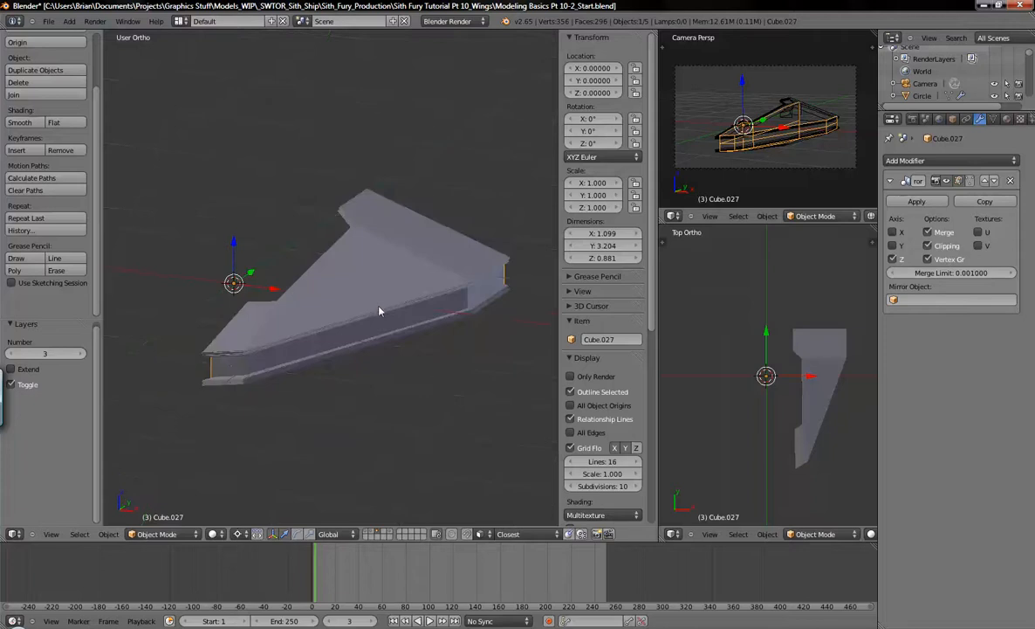
key("KP_7")
key("z")
scroll(436, 289, "up", 5)
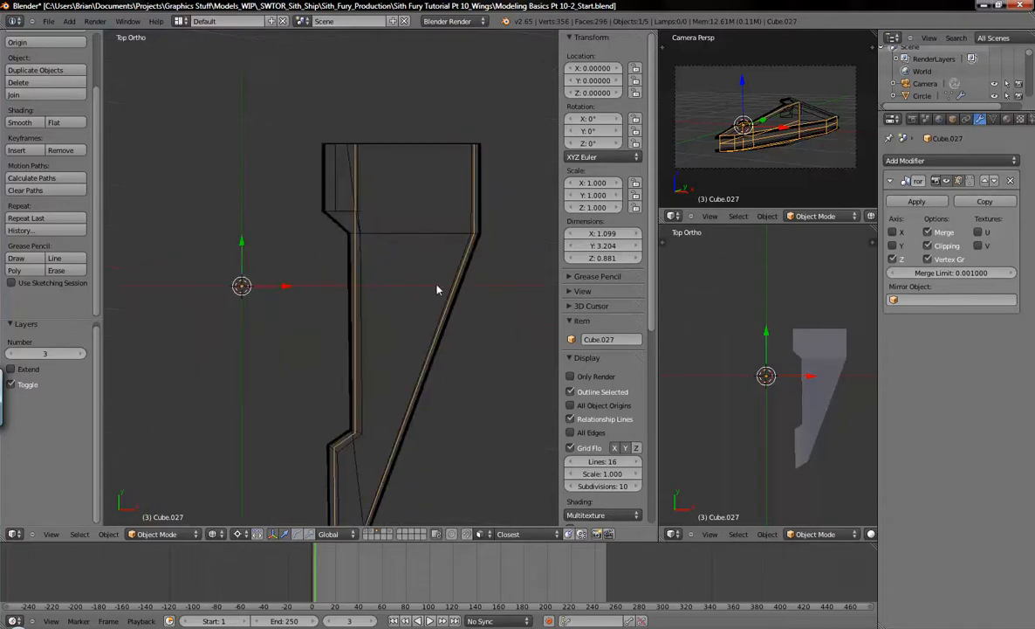
key("Tab")
- Move the frame's vertices at the inner corner of the wing tip about -0.01 along Y
middle_click_drag(416, 354, 423, 365, "shift")
middle_click_drag(466, 137, 487, 129, "shift")
middle_click_drag(402, 371, 508, 51, "shift")
scroll(396, 286, "up", 5)
scroll(396, 286, "up", 2)
middle_click_drag(395, 353, 437, 168, "shift")
mouse_move(381, 311)
middle_mouse_down("shift")
mouse_move(406, 279)
mouse_move(474, 246)
middle_mouse_up("shift")
key("b")
left_click_drag(266, 301, 316, 362)
key("g")
right_click(304, 344)
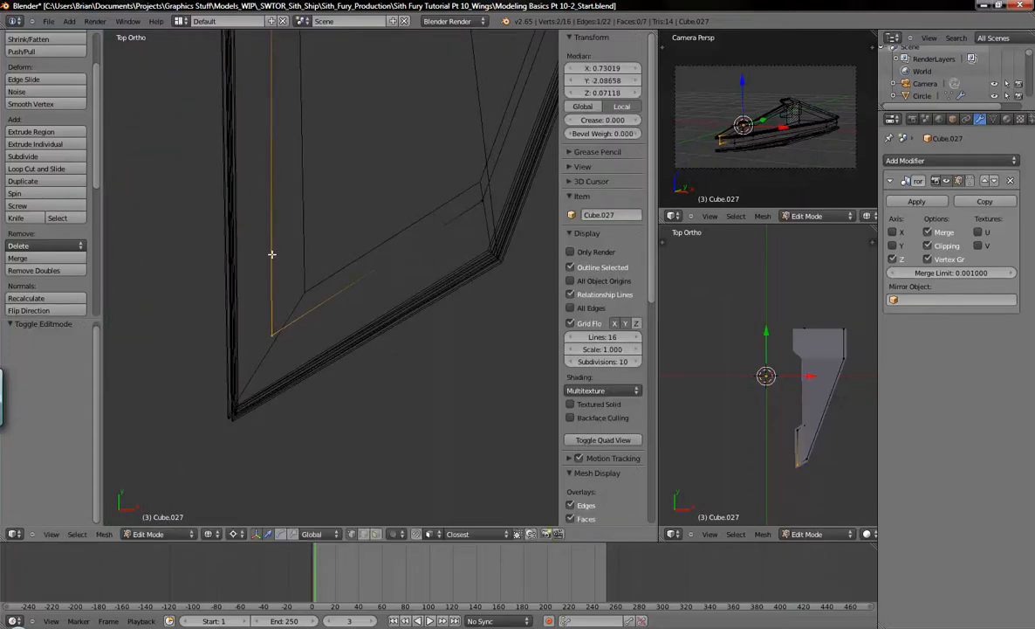
key("g")
key("y")
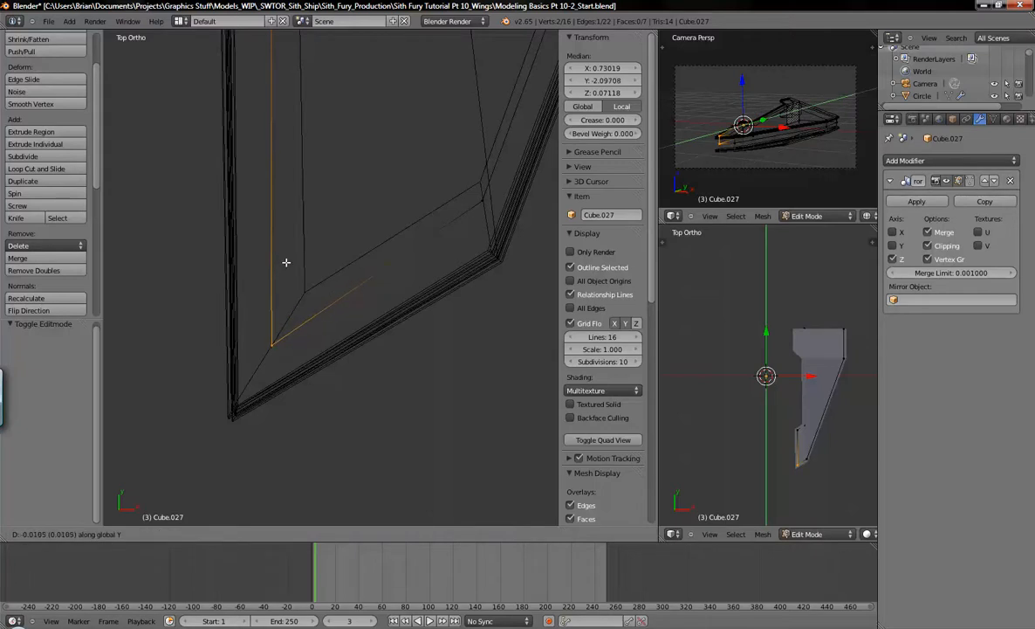
left_click(288, 262)
- Move the frame's outer wing-tip corner vertices about 0.002 in X and -0.009 in Y
middle_click_drag(469, 252, 424, 288, "shift")
key("a")
key("b")
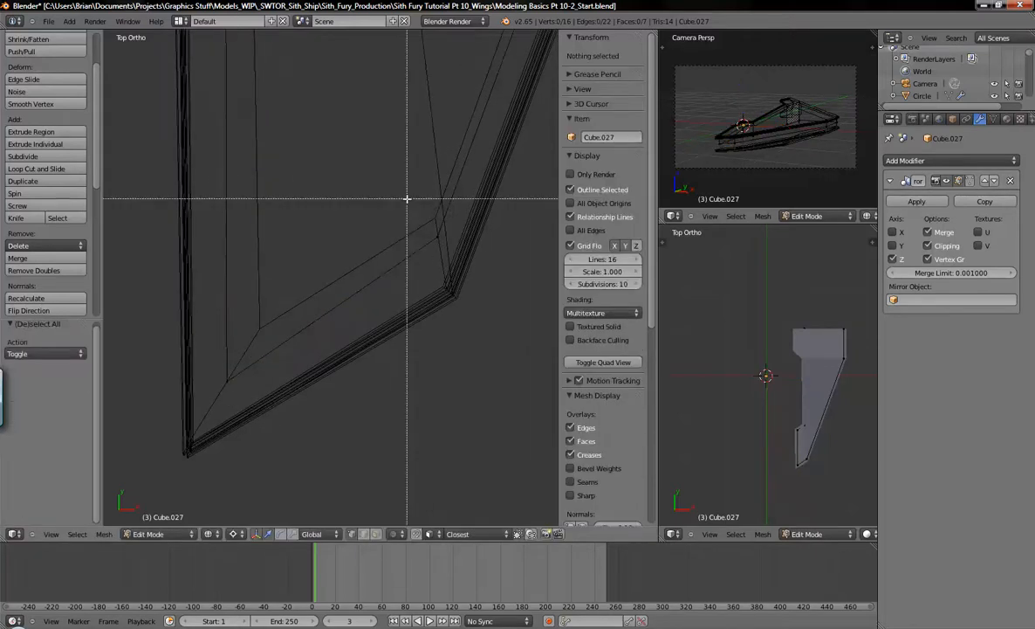
left_click_drag(407, 199, 470, 262)
key("g")
key("y")
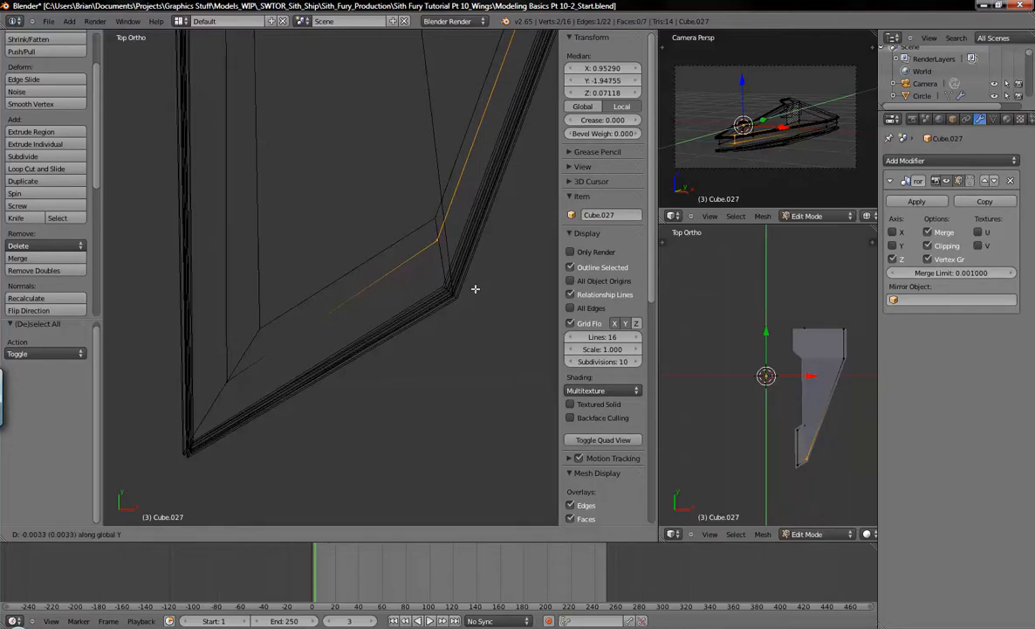
right_click(467, 254)
key("g")
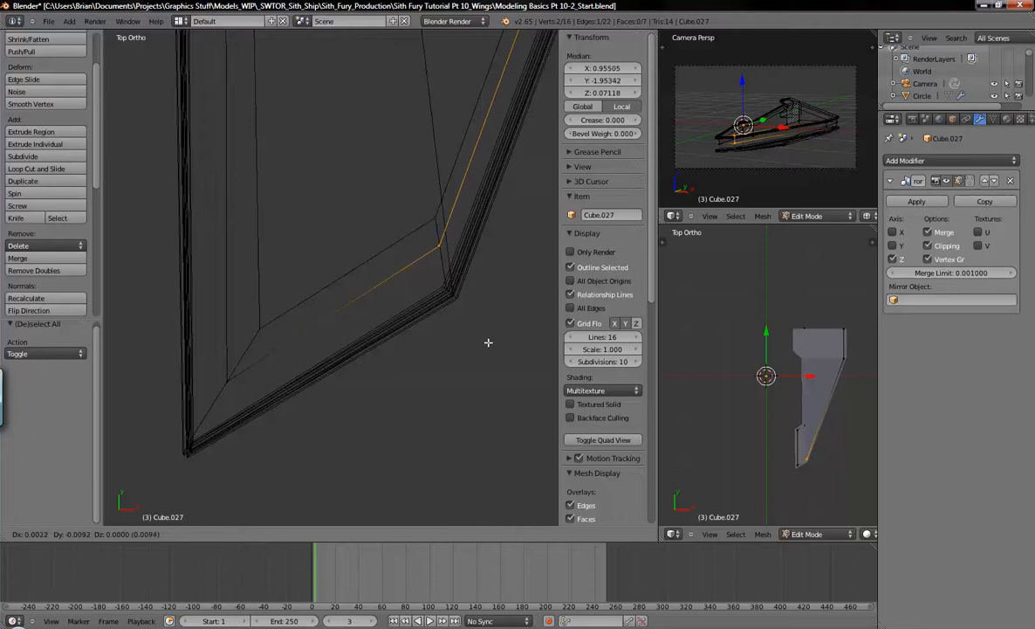
left_click(487, 342)
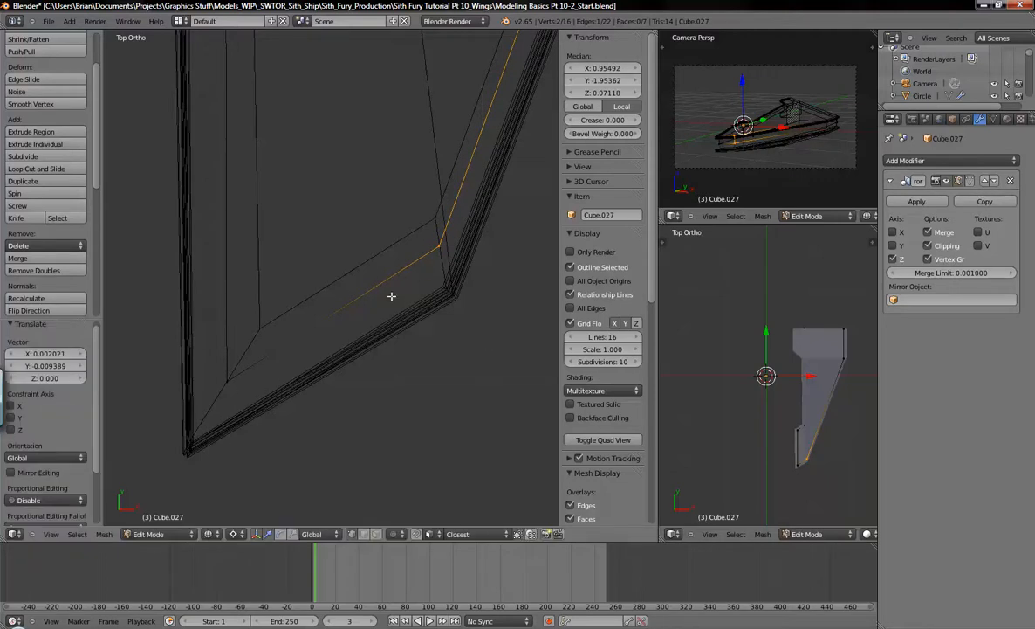
- Move the frame's vertices at the notch's lower corner about -0.021 along Y
middle_click_drag(409, 163, 434, 248, "shift")
key("a")
middle_click_drag(400, 159, 407, 255, "shift")
scroll(407, 254, "down", 4)
mouse_move(384, 219)
middle_mouse_down("shift")
mouse_move(412, 268)
mouse_move(433, 279)
mouse_move(400, 215)
middle_mouse_up("shift")
key("a")
key("a")
key("b")
left_click_drag(319, 182, 380, 262)
key("g")
key("y")
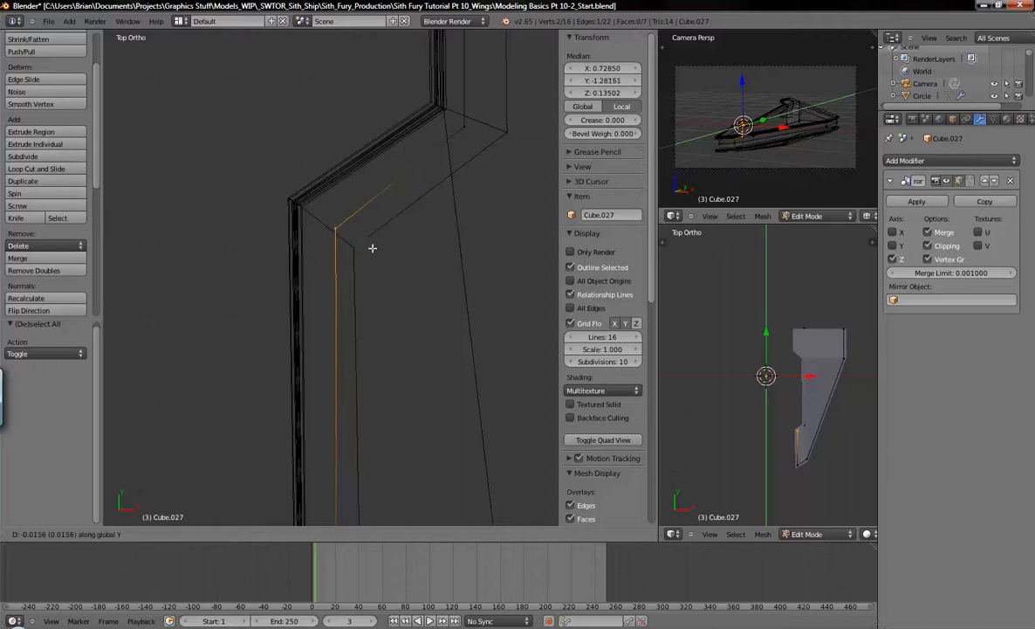
left_click(380, 257)
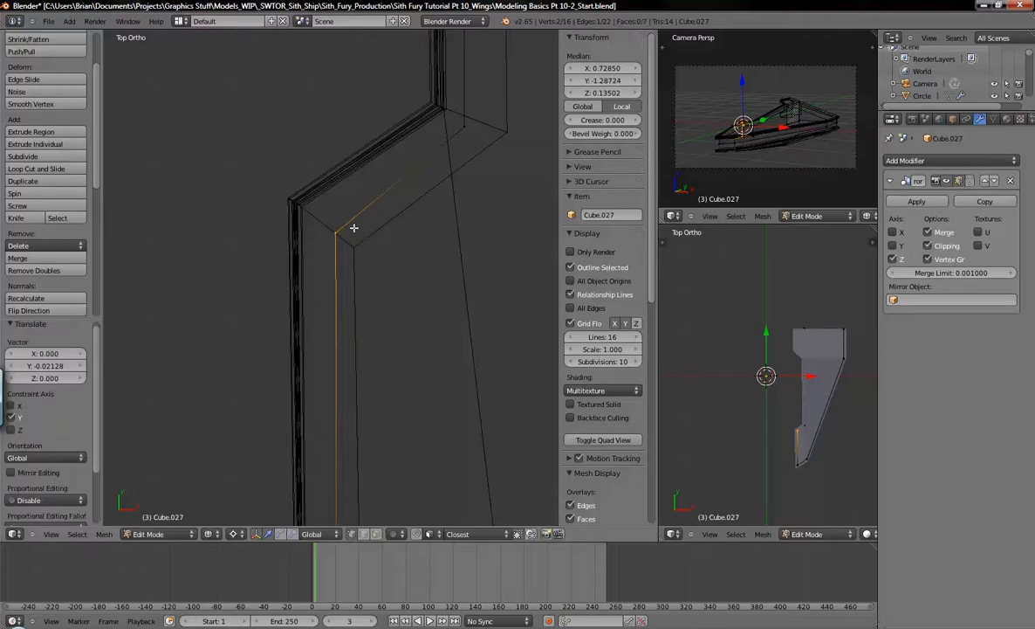
- Move the frame's vertices at the notch's upper corner about 0.014 along Y
middle_click_drag(477, 215, 450, 215, "shift")
key("a")
right_click(437, 209)
key("g")
key("y")
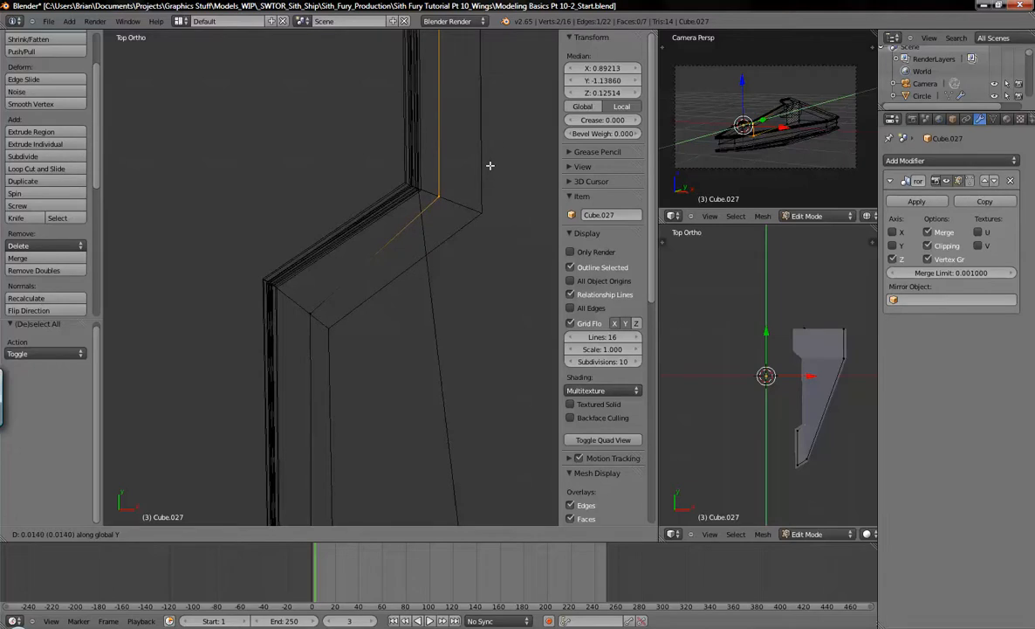
left_click(490, 165)
- Add the rear vertices of the frame's long inner side to the selected upper notch corner vertices
scroll(491, 290, "down", 4)
middle_click_drag(496, 226, 428, 307, "shift")
middle_click_drag(446, 207, 430, 367, "shift")
middle_click_drag(435, 218, 421, 362, "shift")
middle_click_drag(439, 196, 435, 335, "shift")
scroll(428, 318, "down", 4)
key("b")
left_click_drag(342, 69, 485, 353)
middle_click_drag(447, 356, 479, 99, "shift")
scroll(419, 267, "up", 5)
scroll(473, 276, "up", 1)
scroll(472, 277, "up", 1)
middle_click_drag(465, 243, 435, 260, "shift")
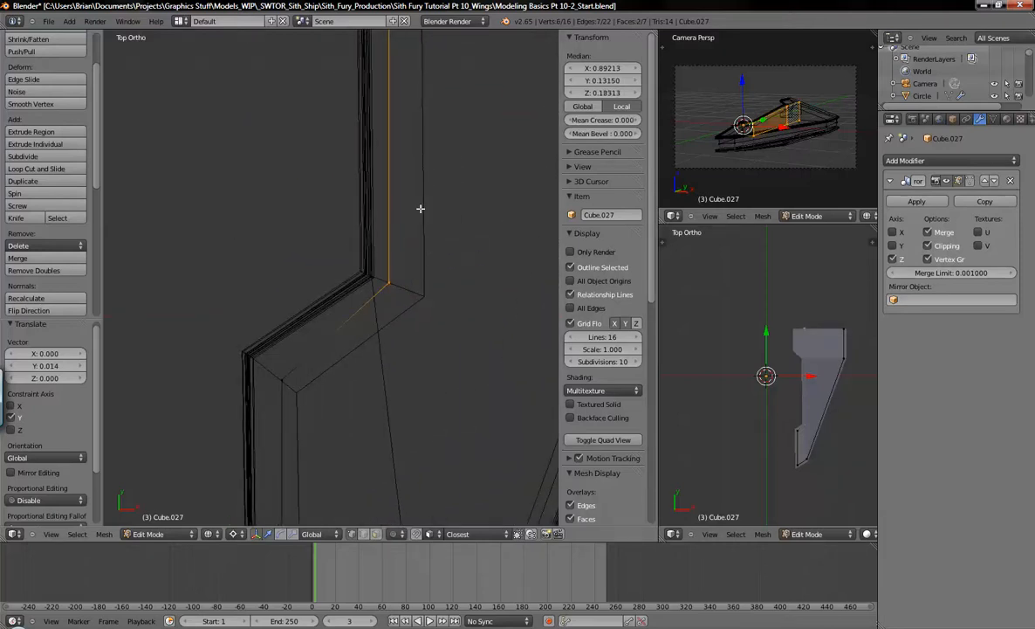
key("g")
key("x")
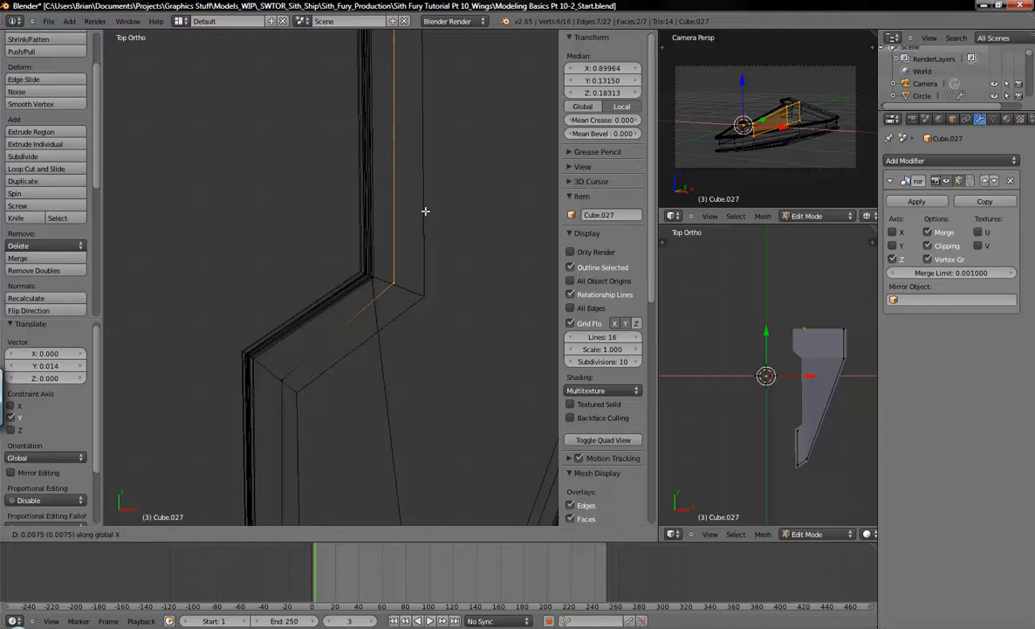
key("Escape")
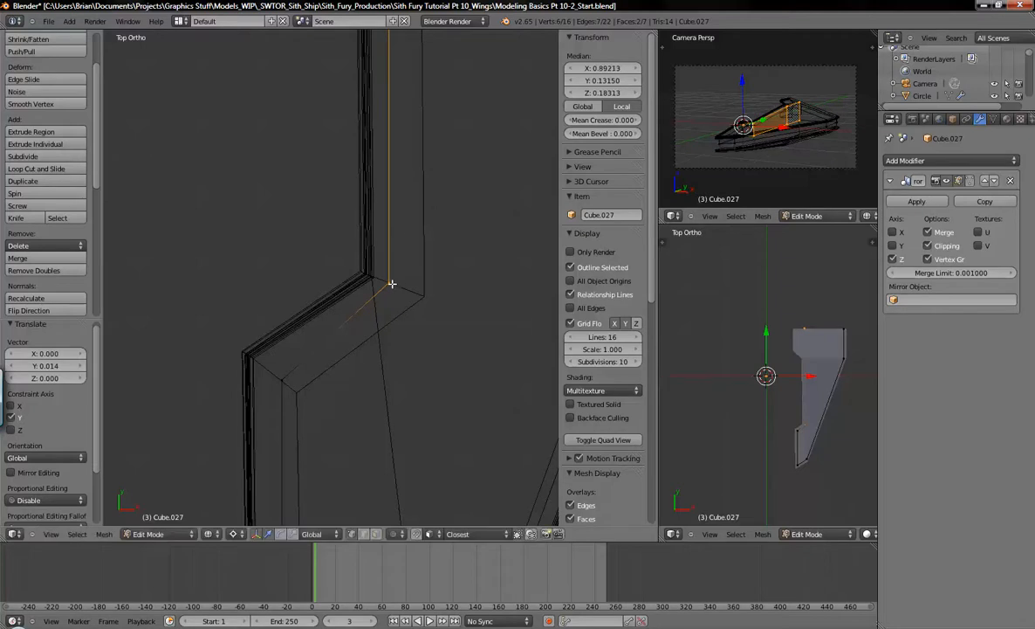
- Move the selected inner-side vertices about 0.021 in X and -0.008 in Y to line up with the notch corner
middle_click_drag(401, 306, 421, 268, "shift")
scroll(415, 270, "up", 3)
scroll(414, 268, "down", 1)
key("g")
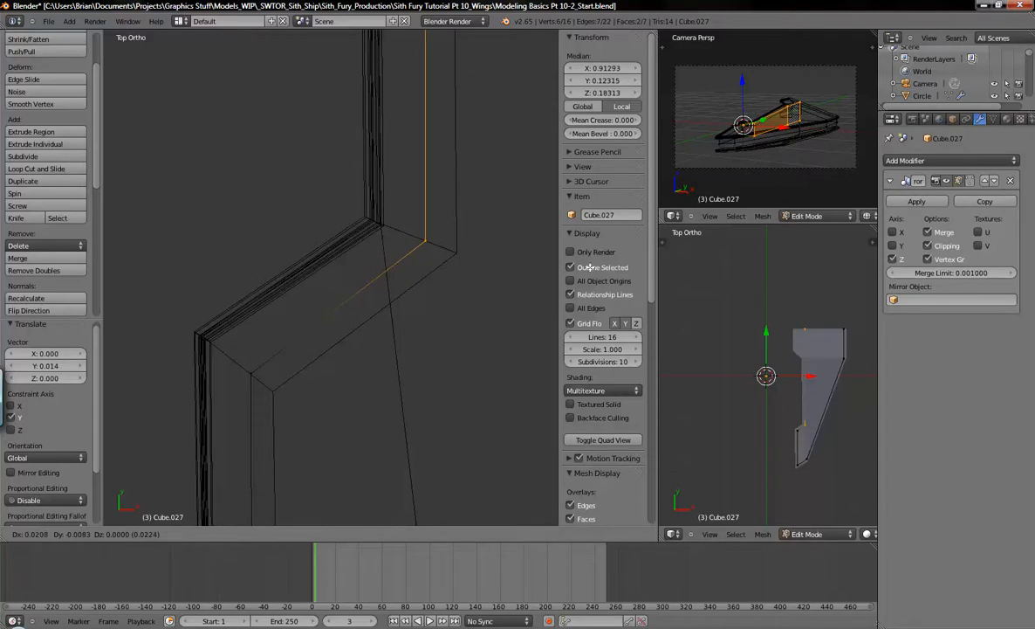
left_click(591, 267)
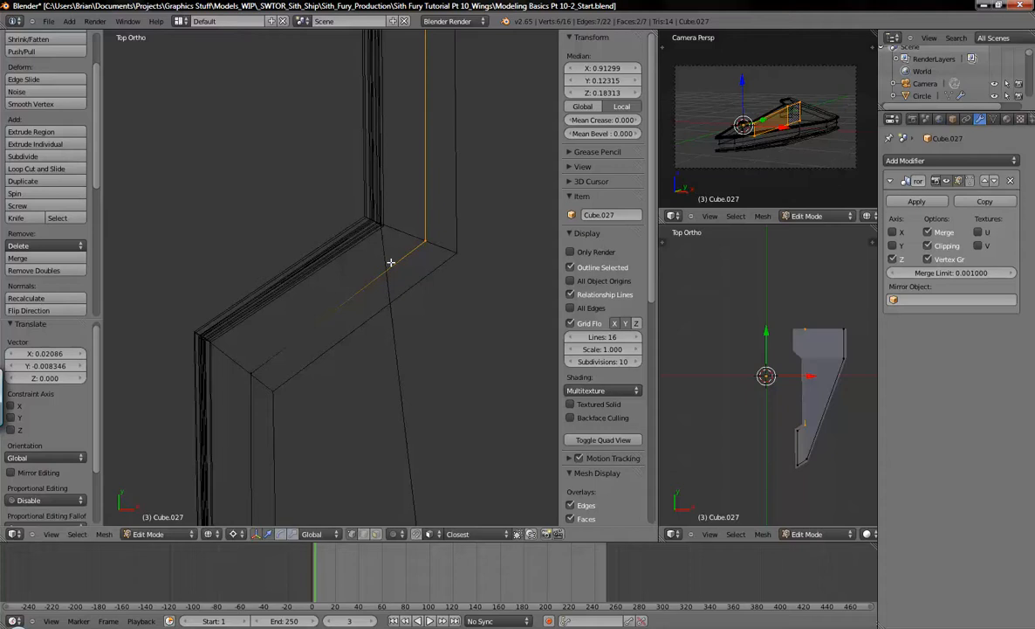
- Examine the frame's moved inner side along the full wing length from above and from the front
middle_click_drag(463, 97, 483, 340, "shift")
scroll(480, 336, "down", 8)
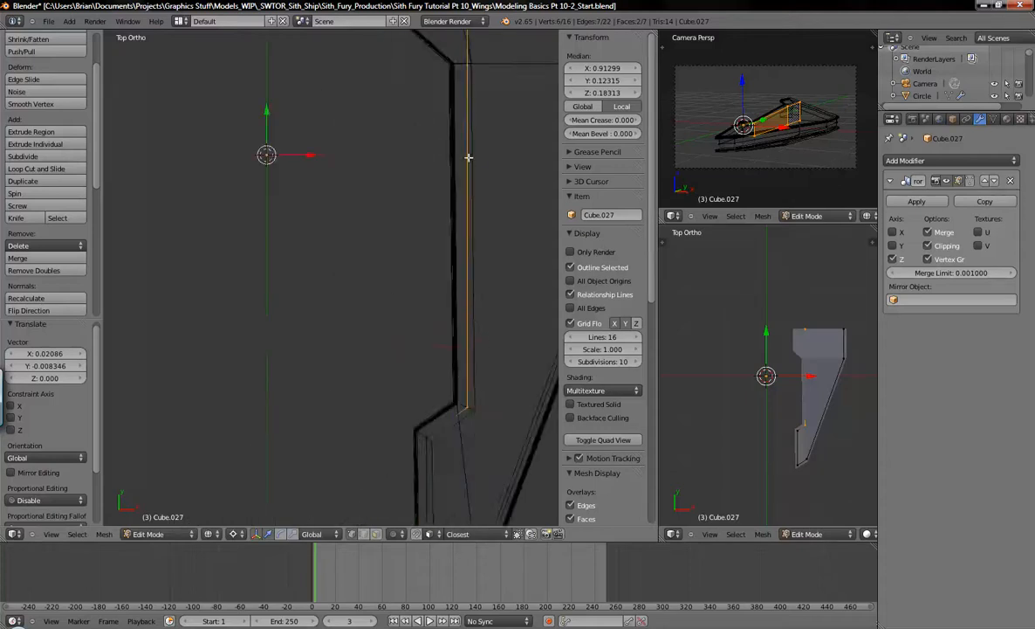
middle_click_drag(472, 131, 471, 321, "shift")
key("KP_8")
scroll(484, 319, "up", 1)
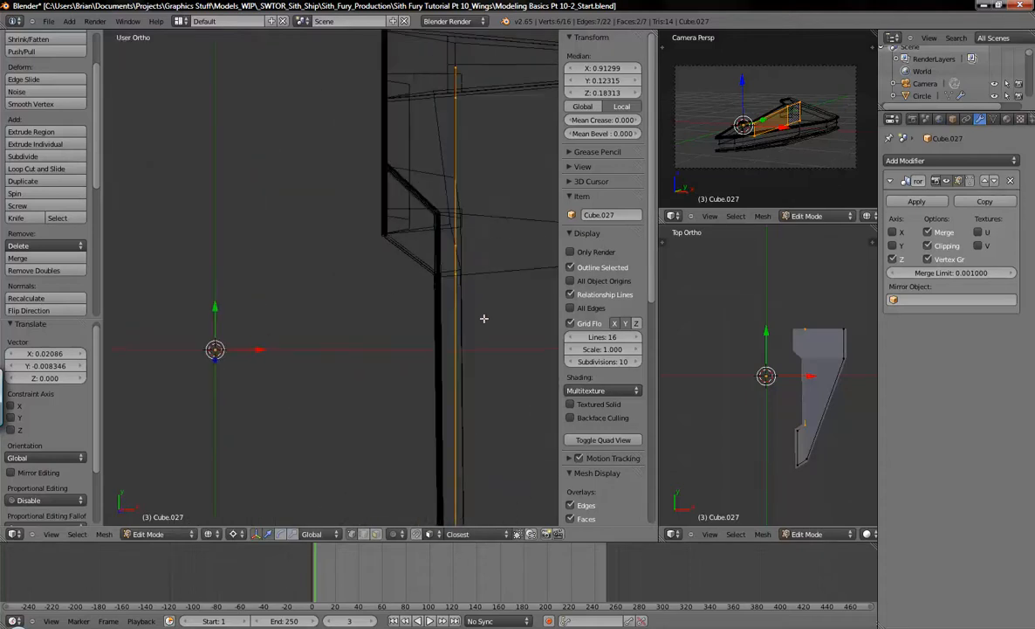
scroll(484, 319, "down", 2)
key("KP_1")
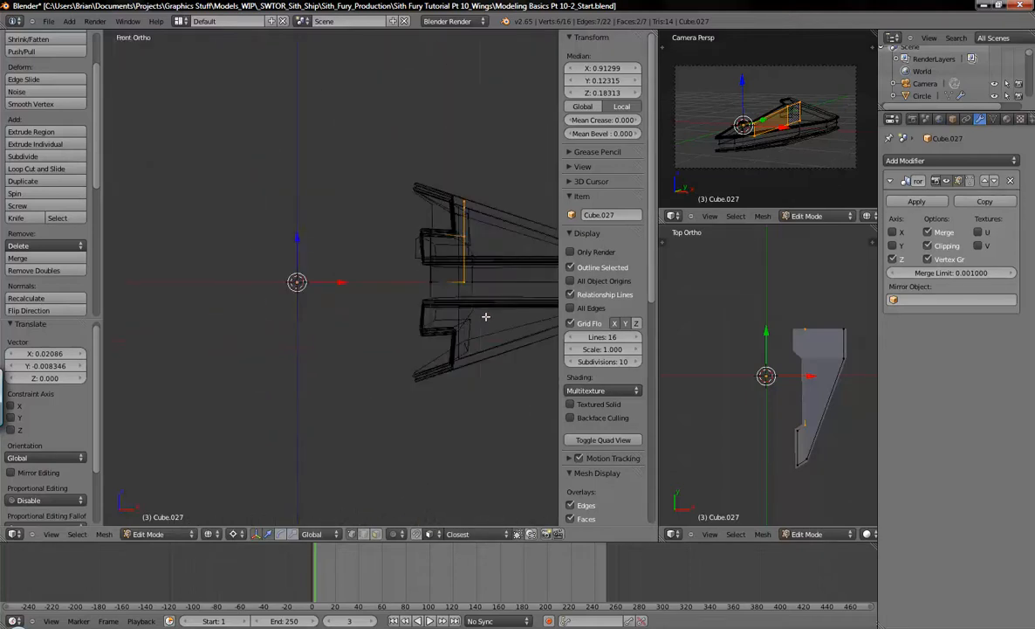
- Move the two vertices at the frame's rear outer corner about 0.0046 along Y to line up with the wing plates' rear edge
key("a")
middle_click_drag(462, 296, 453, 340)
right_click(472, 362)
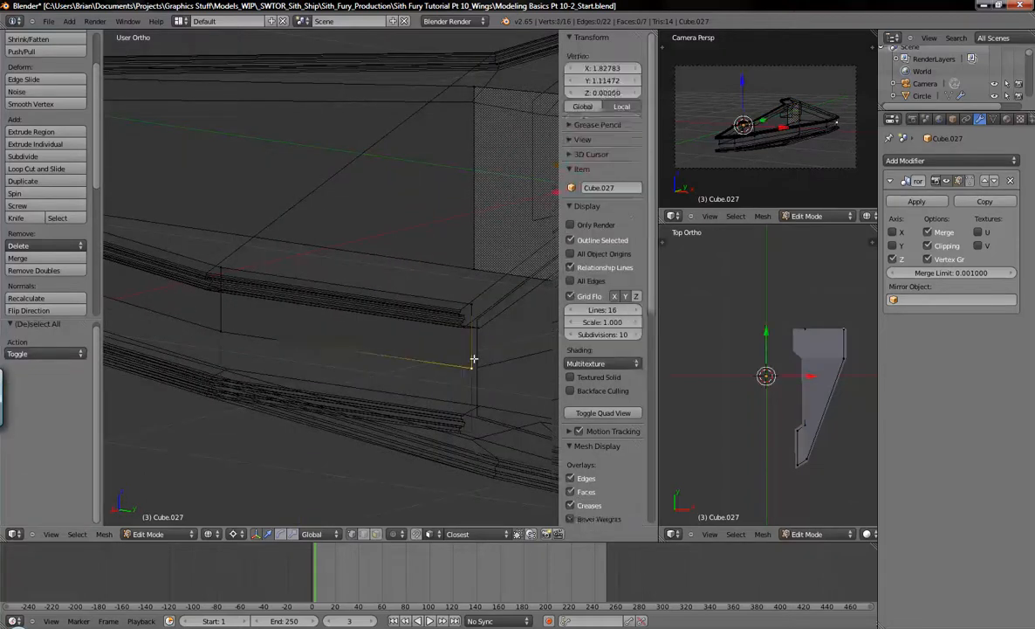
right_click(467, 307, "shift")
key("KP_3")
middle_click_drag(515, 250, 209, 306, "shift")
key("z")
scroll(333, 327, "up", 6)
middle_click_drag(421, 288, 342, 304, "shift")
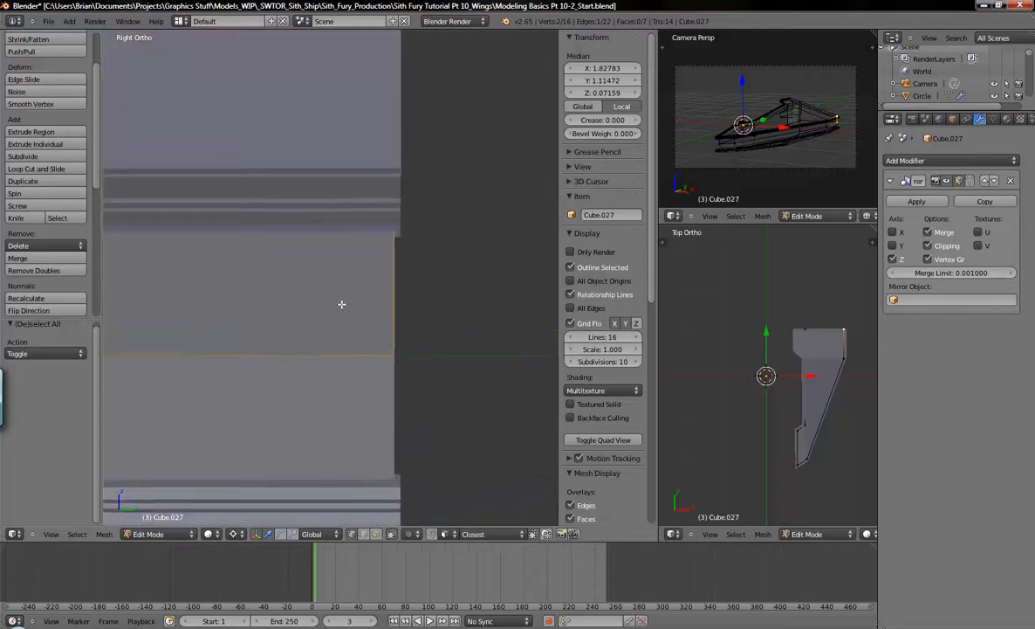
scroll(342, 304, "up", 4)
key("g")
key("y")
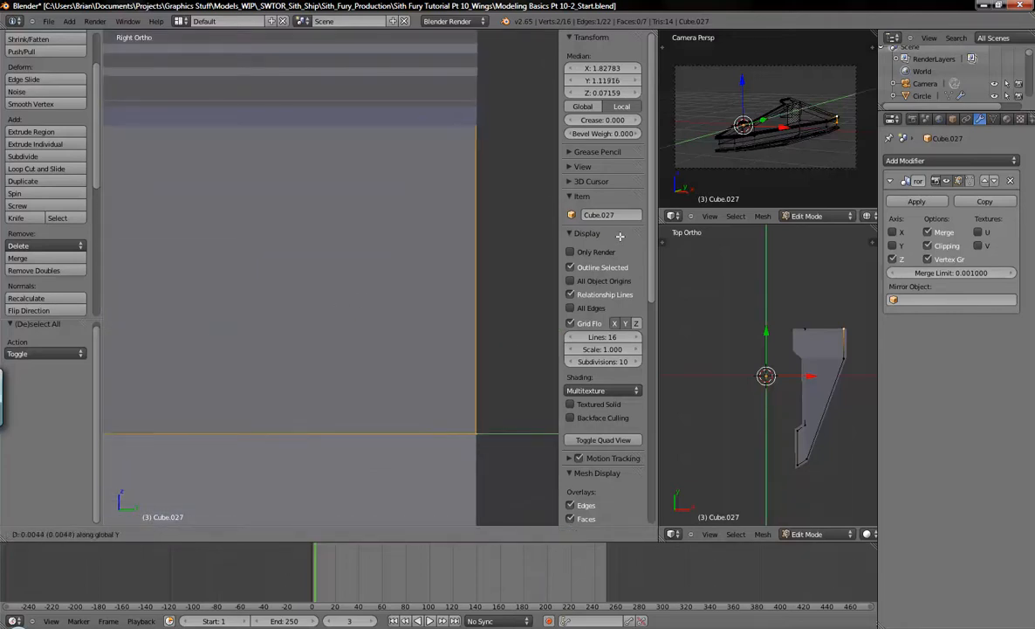
left_click(626, 235)
scroll(382, 270, "down", 5)
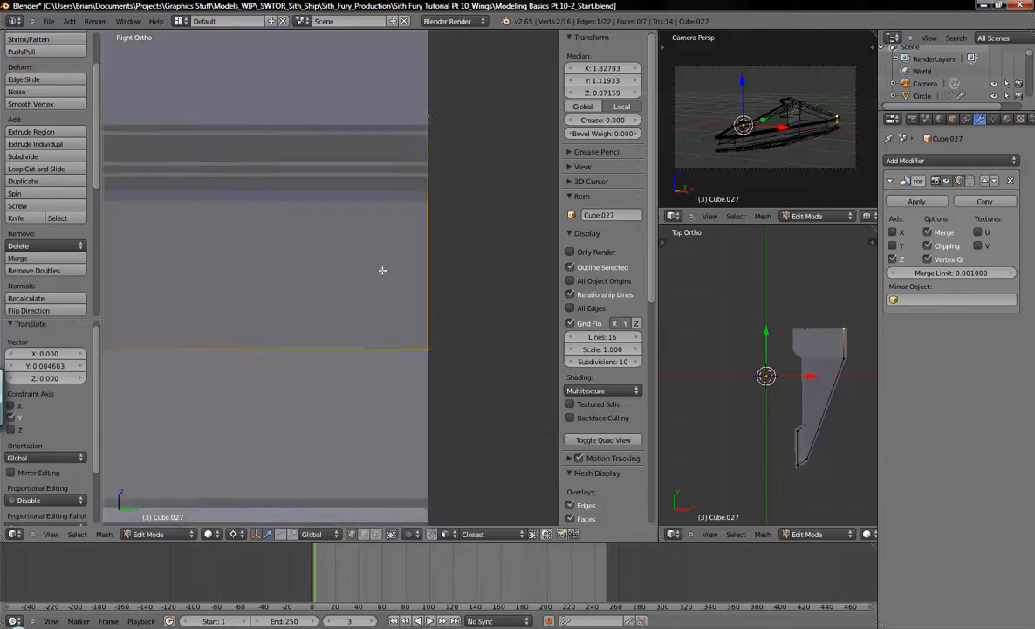
- Select the frame's upper edge loop and move it about -0.052 along Z to the underside of the upper wing plate
right_click(419, 142)
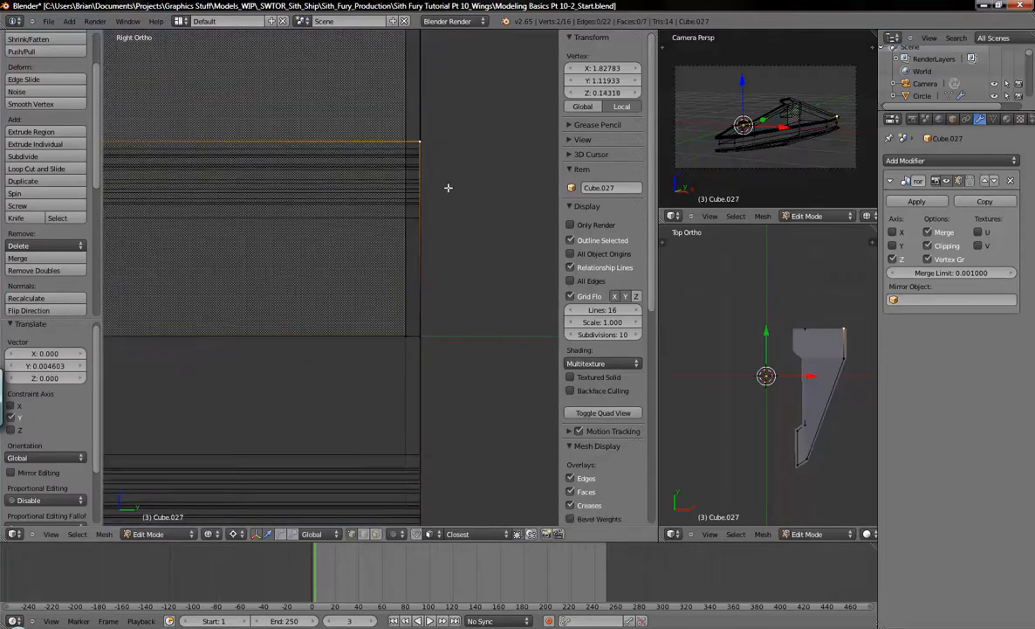
scroll(313, 255, "down", 8)
middle_click_drag(297, 254, 517, 260, "shift")
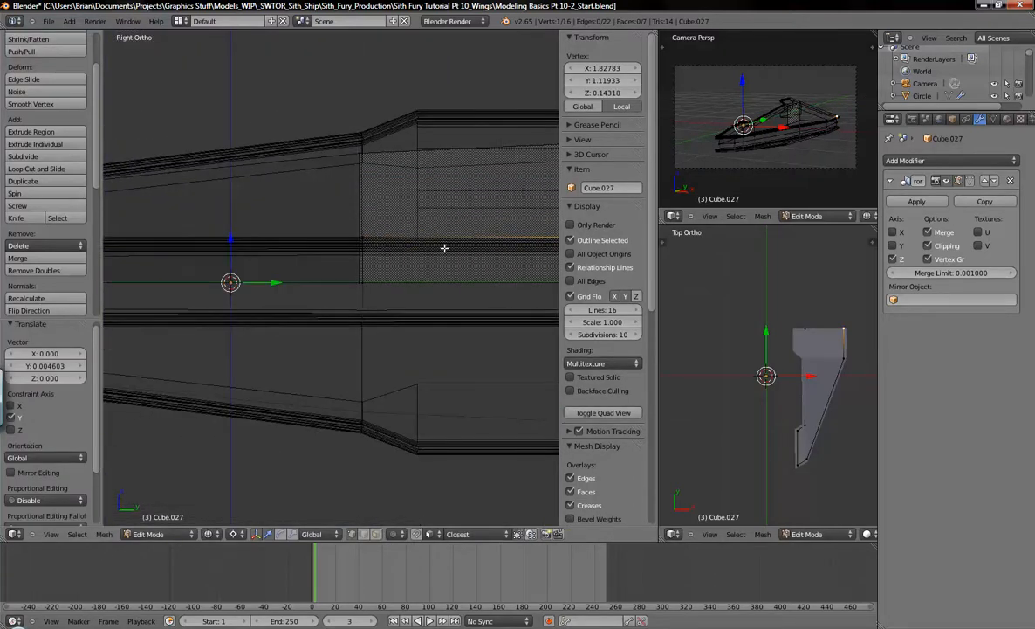
right_click(370, 242, "alt")
middle_click_drag(446, 245, 202, 220)
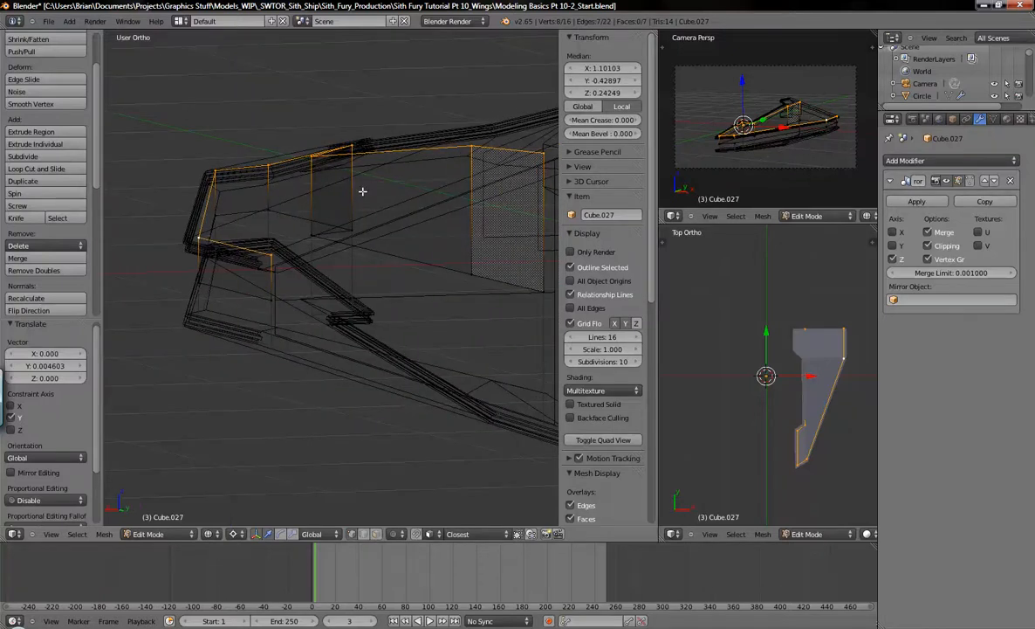
key("ctrl+KP_3")
key("KP_6")
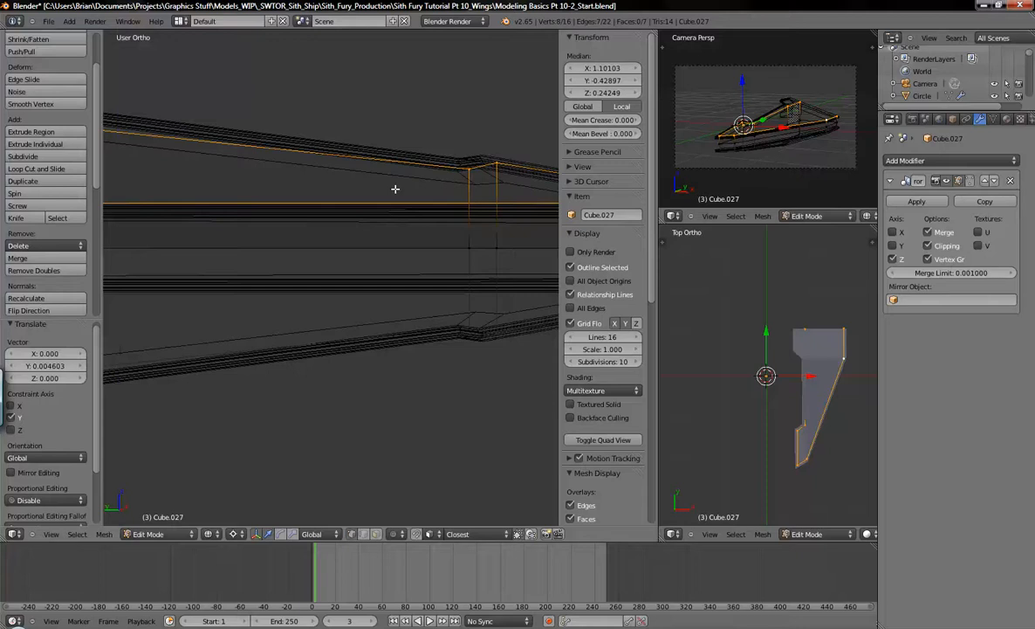
key("KP_3")
scroll(338, 208, "up", 8)
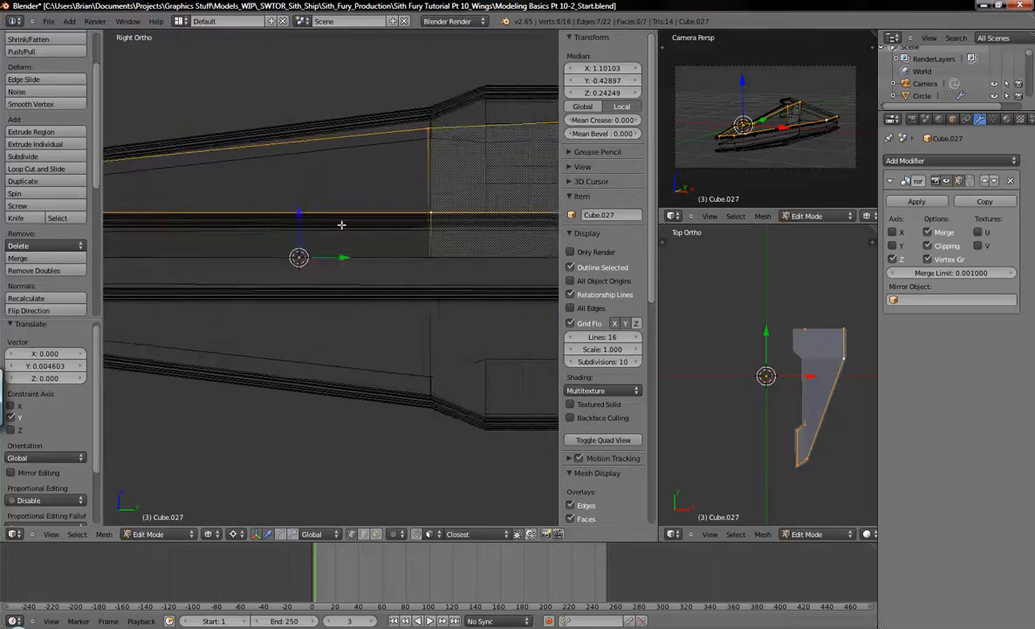
key("z")
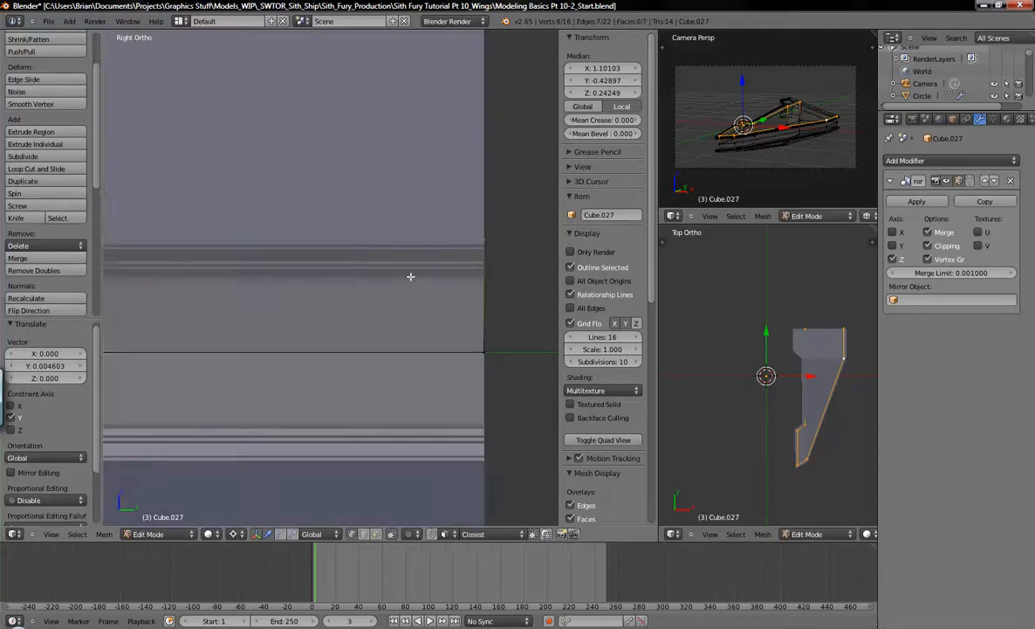
middle_click_drag(416, 278, 365, 193, "shift")
key("g")
key("z")
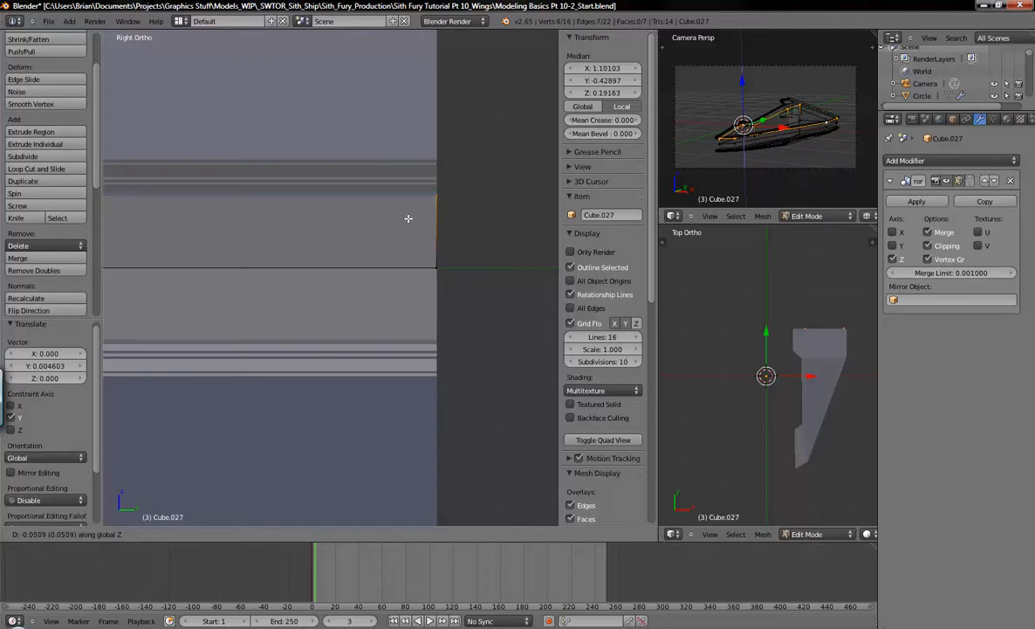
left_click(408, 220)
- Check the rear corner's fit and move the frame's whole upper edge loop a further -0.001 or so along Z
scroll(438, 195, "up", 8)
middle_click_drag(430, 217, 351, 199)
right_click(250, 181)
middle_click_drag(248, 182, 266, 170)
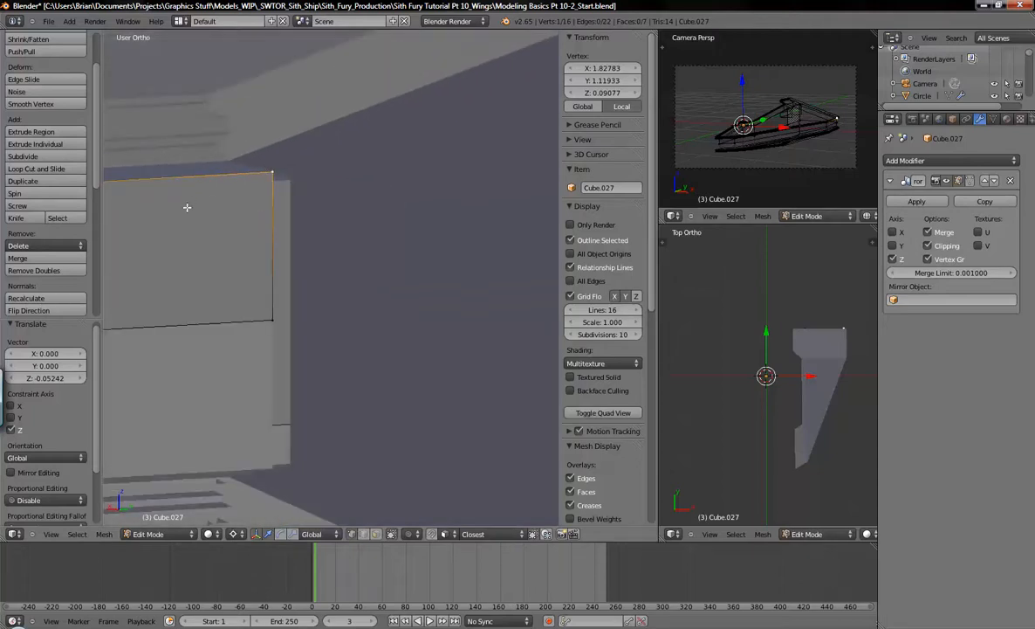
middle_click_drag(187, 207, 283, 233, "shift")
middle_click_drag(308, 277, 372, 231)
scroll(362, 273, "down", 8)
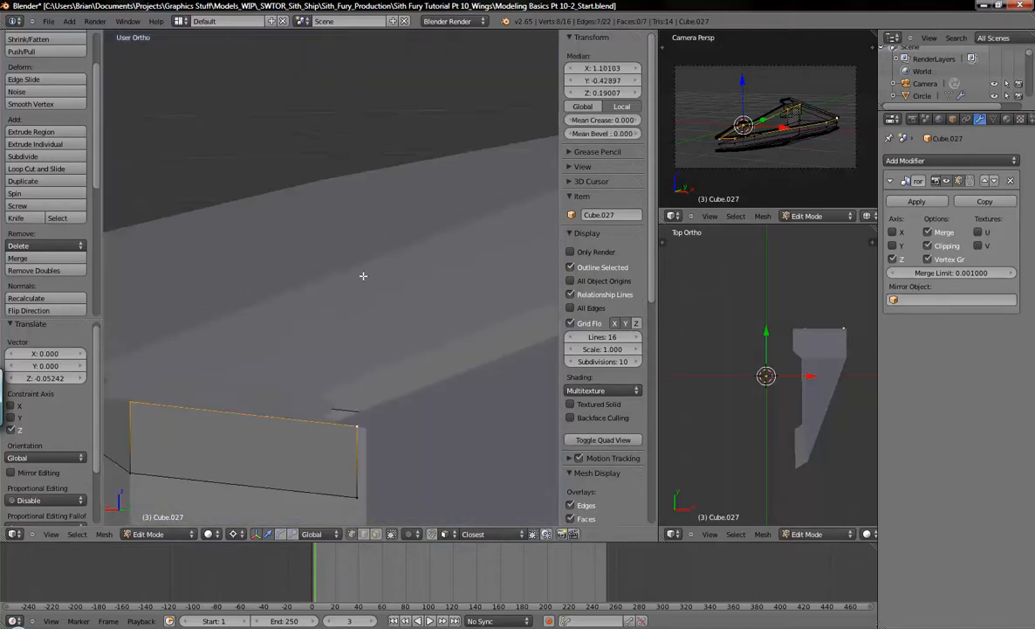
middle_click_drag(344, 324, 351, 240, "shift")
scroll(351, 240, "up", 7)
middle_click_drag(382, 293, 337, 270)
key("g")
key("z")
left_click(339, 279)
scroll(367, 234, "up", 3)
middle_click_drag(368, 232, 385, 210)
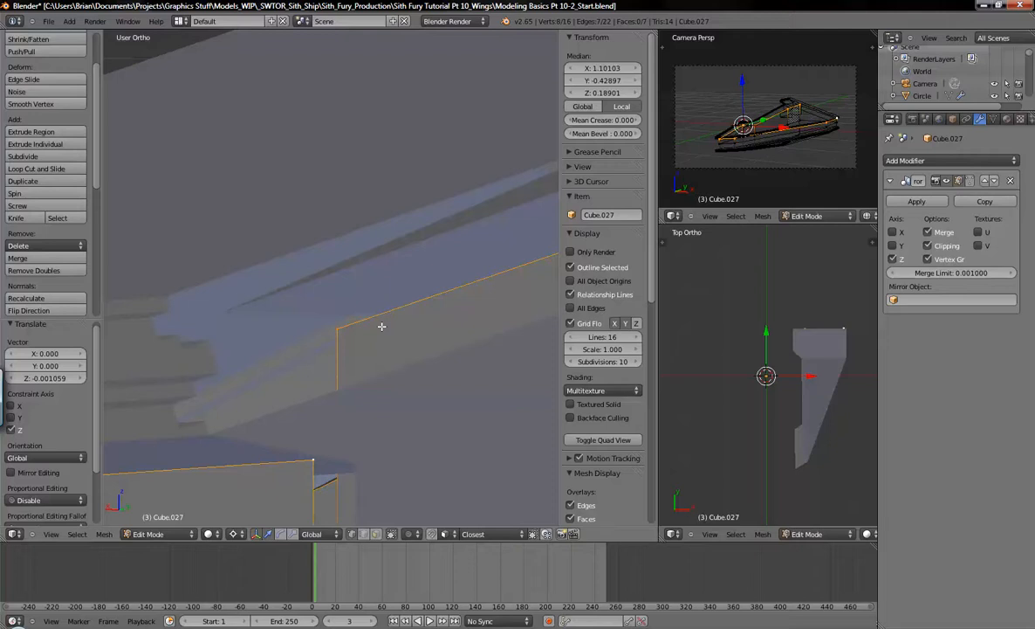
- Move only the two upper vertices at the frame's front tip about -0.0038 along Z
middle_click_drag(173, 405, 302, 346, "shift")
scroll(293, 347, "down", 10)
middle_click_drag(210, 389, 423, 320, "shift")
right_click(276, 349)
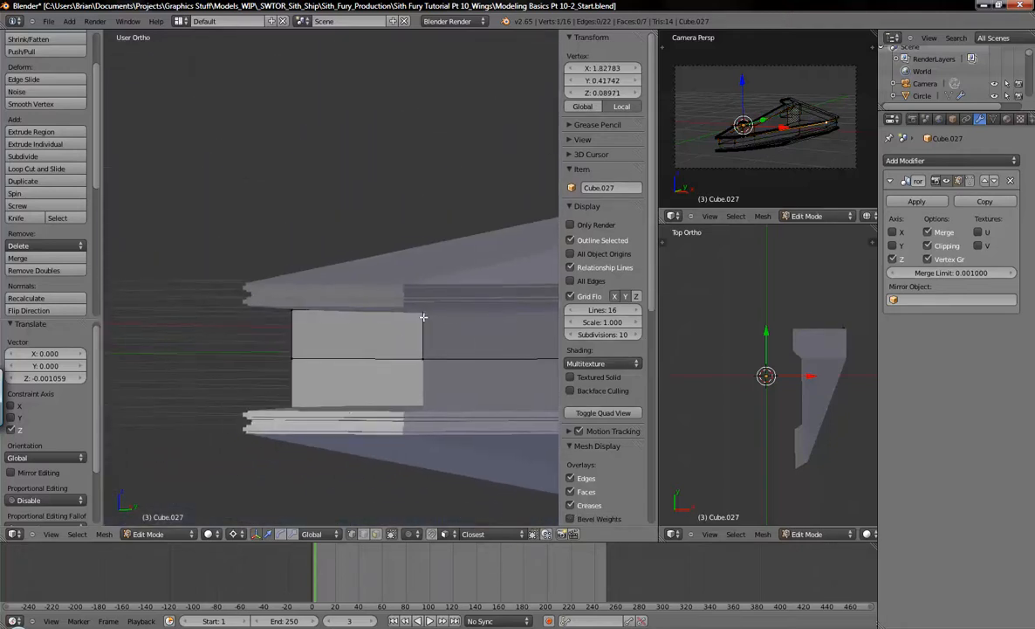
key("z")
middle_click_drag(454, 335, 233, 297)
scroll(308, 350, "up", 3)
right_click(129, 329, "shift")
middle_click_drag(316, 352, 274, 336)
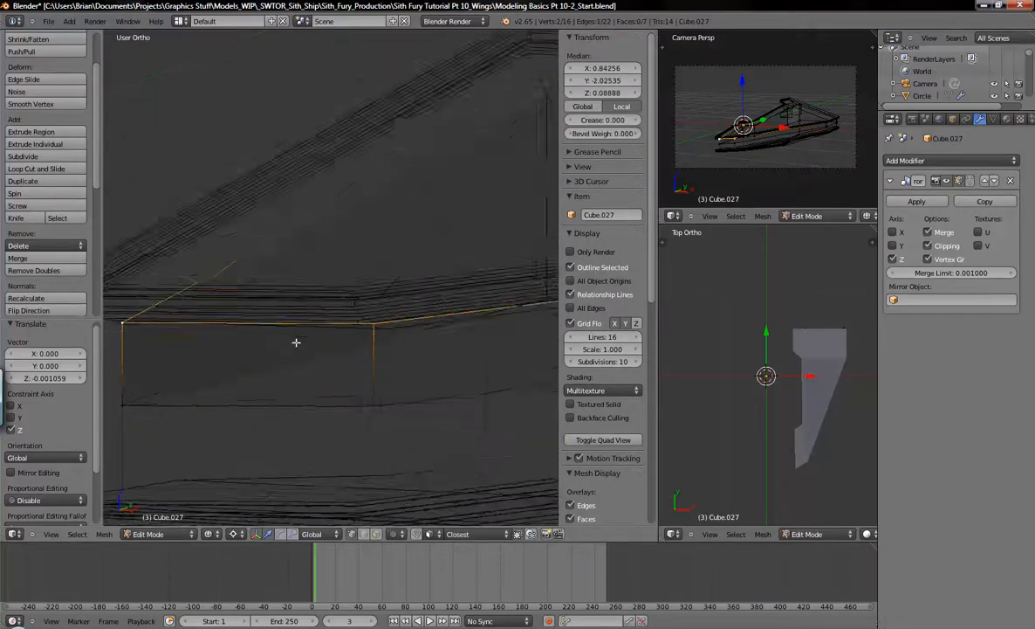
key("z")
key("g")
key("z")
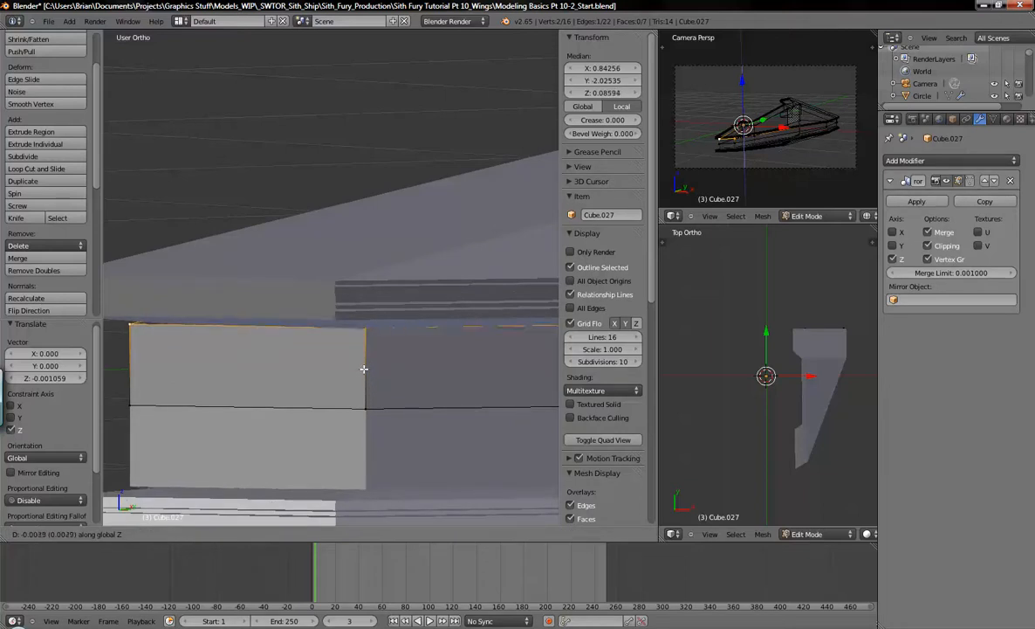
left_click(364, 373)
scroll(365, 339, "up", 5)
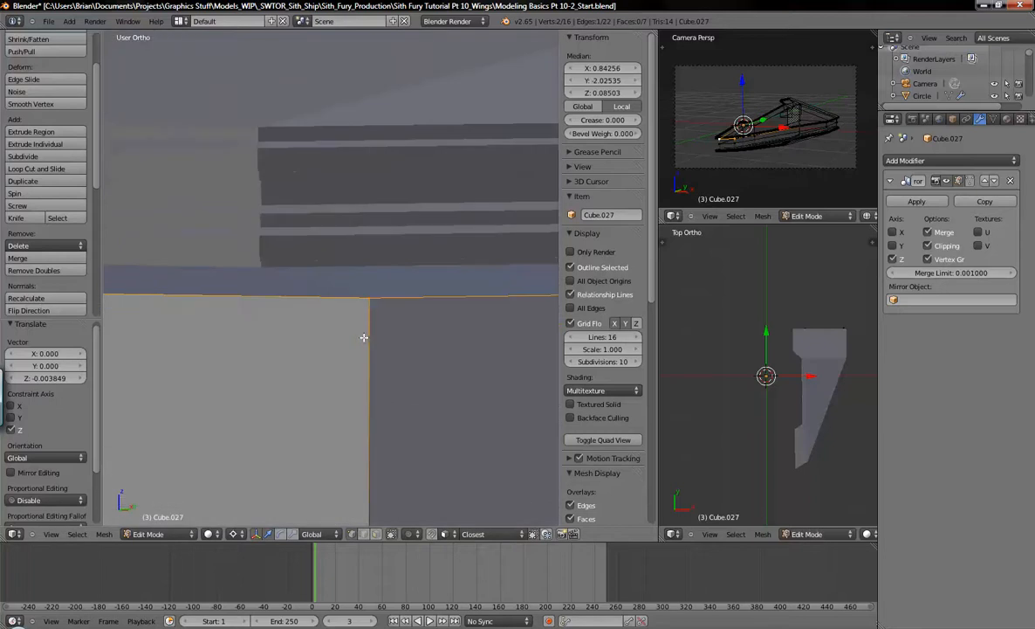
- Reselect both upper front tip vertices of the frame and fine-tune their height by about -0.0003 along Z
right_click(367, 300)
middle_click_drag(381, 344, 348, 355)
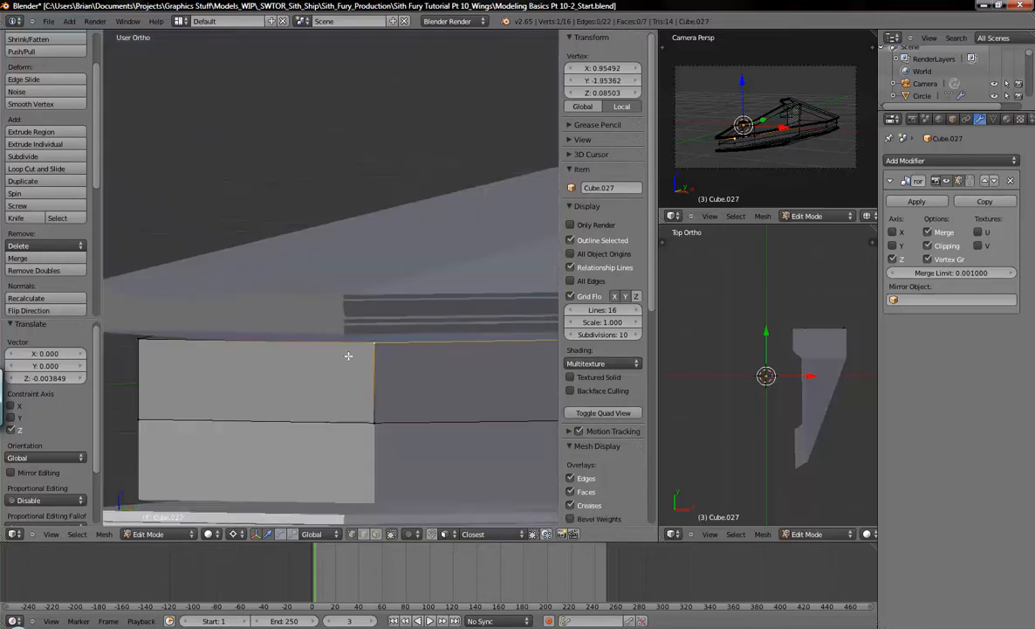
right_click(138, 340)
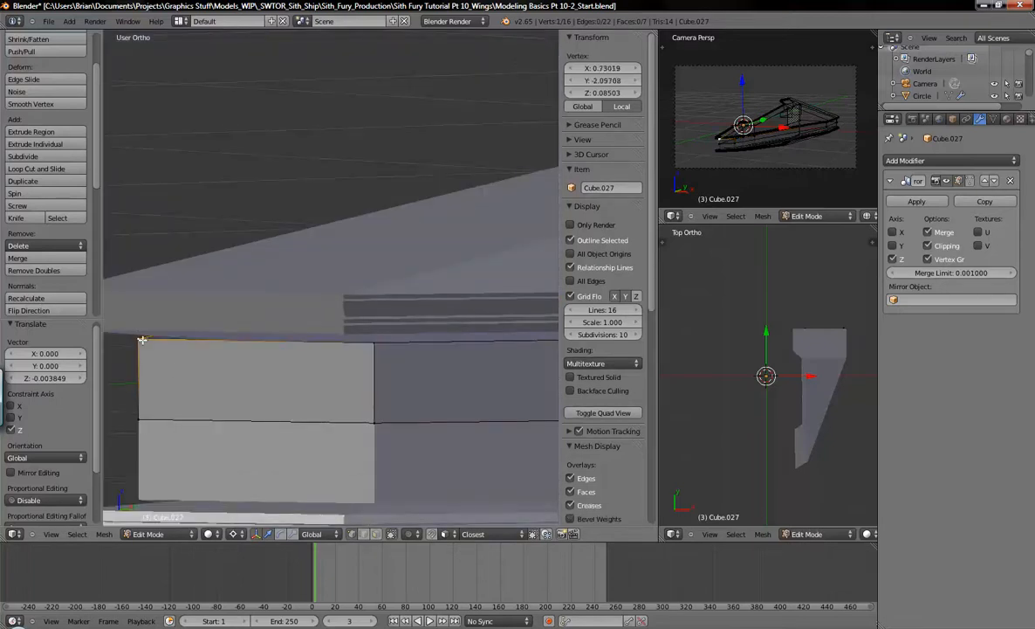
right_click(371, 342, "shift")
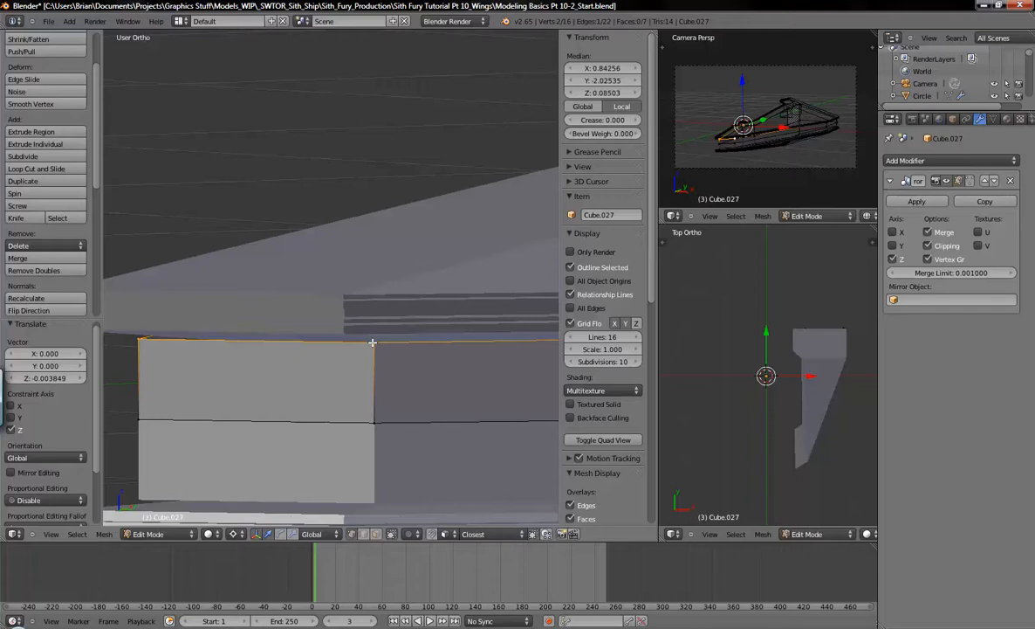
key("g")
key("z")
left_click(349, 323)
middle_click_drag(311, 353, 319, 362)
key("x")
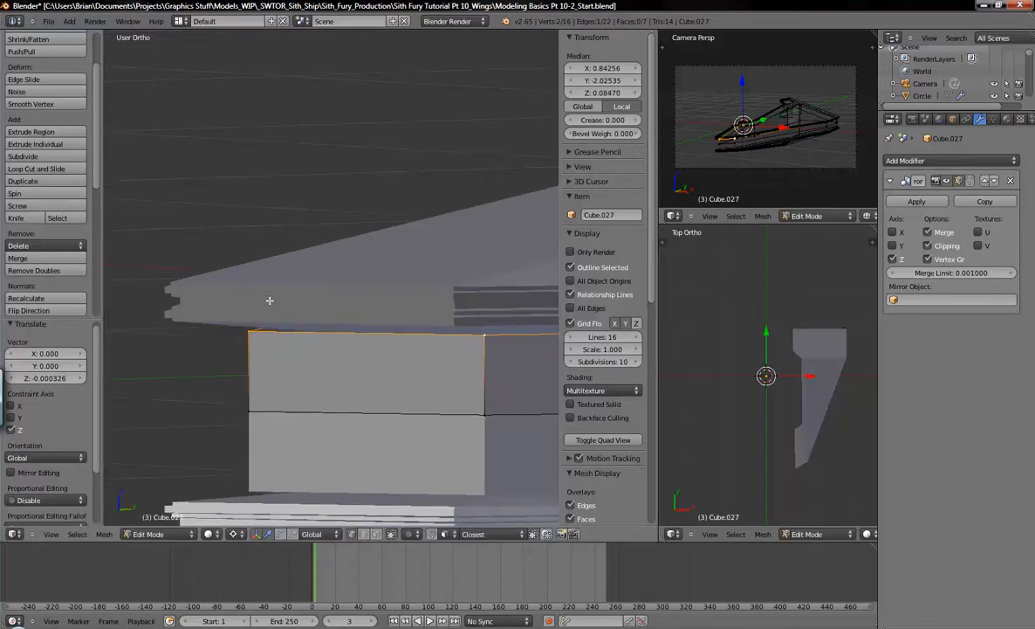
- Switch to editing the upper wing plate's mesh and move its inner underside vertex near the front tip about -0.002 along Z
key("Tab")
right_click(234, 303)
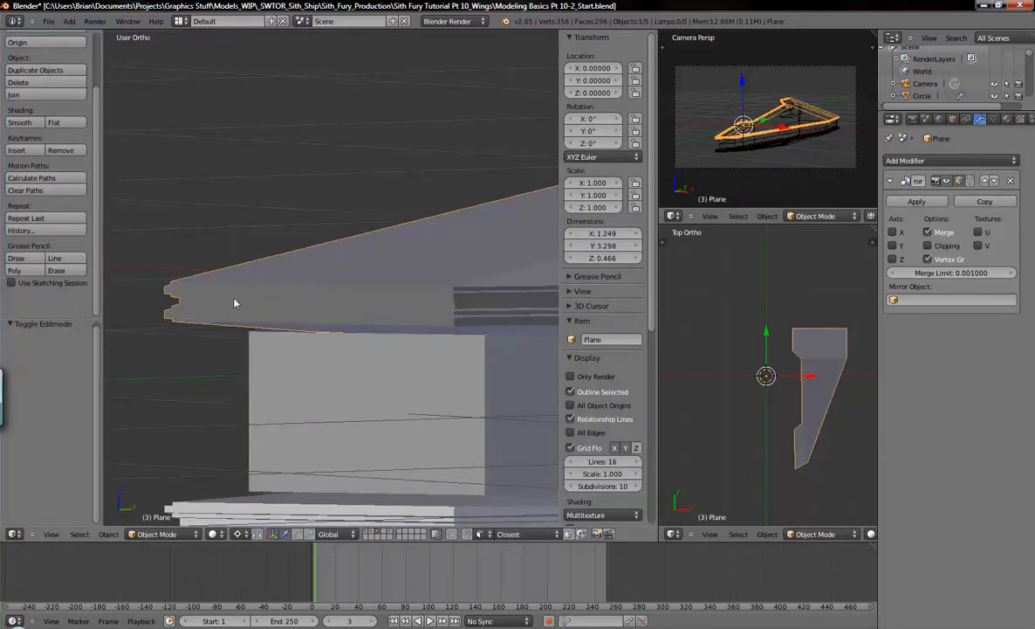
key("Tab")
key("z")
middle_click_drag(317, 325, 327, 407)
right_click(304, 297)
mouse_move(336, 326)
middle_mouse_down()
mouse_move(354, 317)
mouse_move(400, 216)
middle_mouse_up()
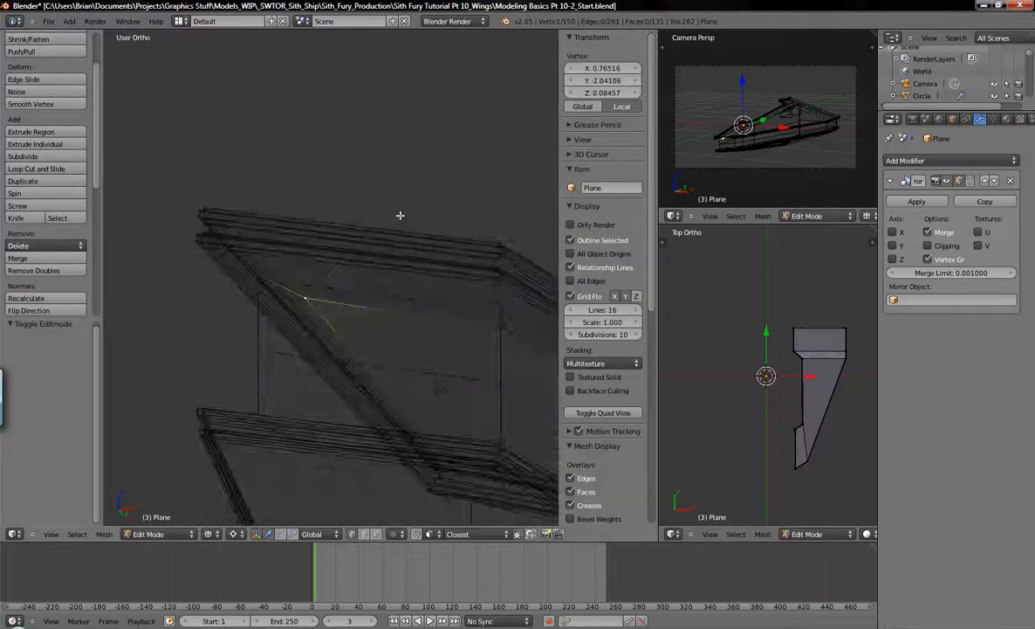
key("z")
mouse_move(317, 304)
middle_mouse_down()
mouse_move(338, 330)
mouse_move(308, 302)
middle_mouse_up()
key("z")
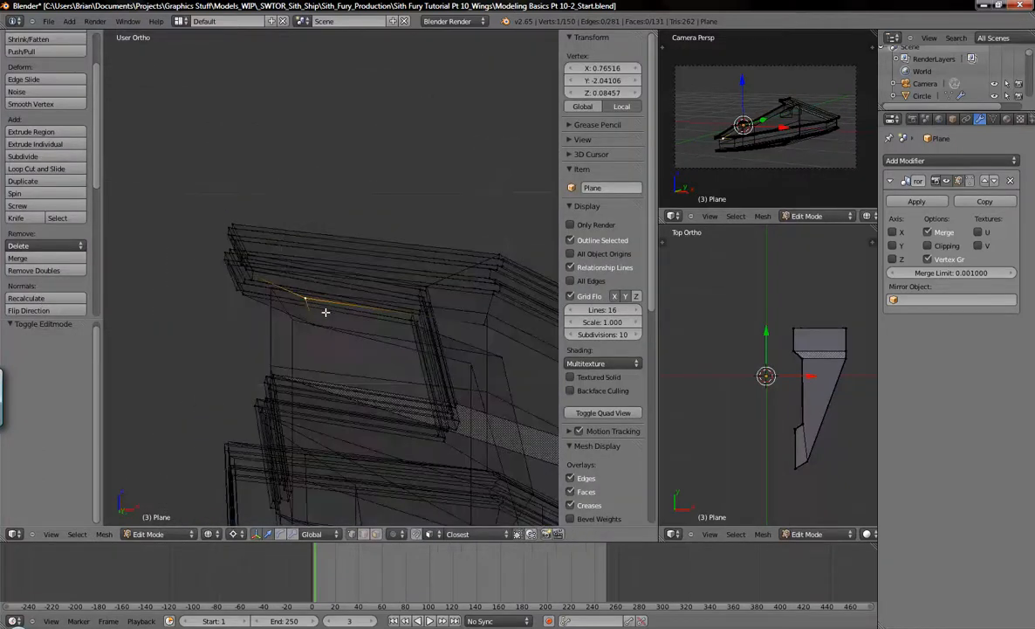
scroll(325, 312, "up", 4)
key("z")
middle_click_drag(311, 334, 344, 330)
key("g")
key("z")
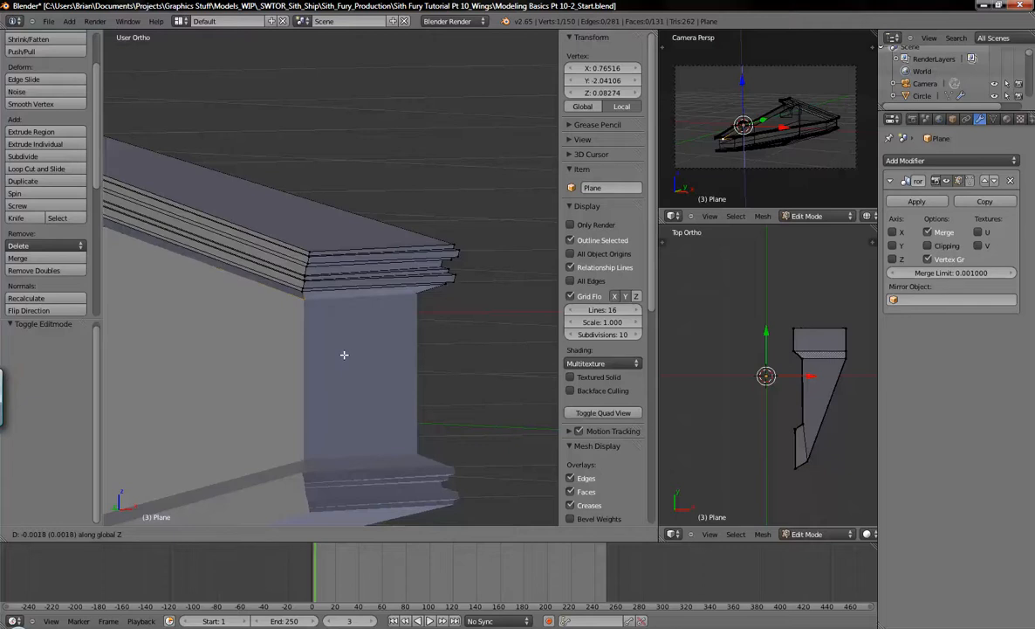
left_click(343, 356)
- Lower the plate's selected underside vertex another 0.0053 or so along Z to close the gap above the frame
scroll(337, 342, "up", 5)
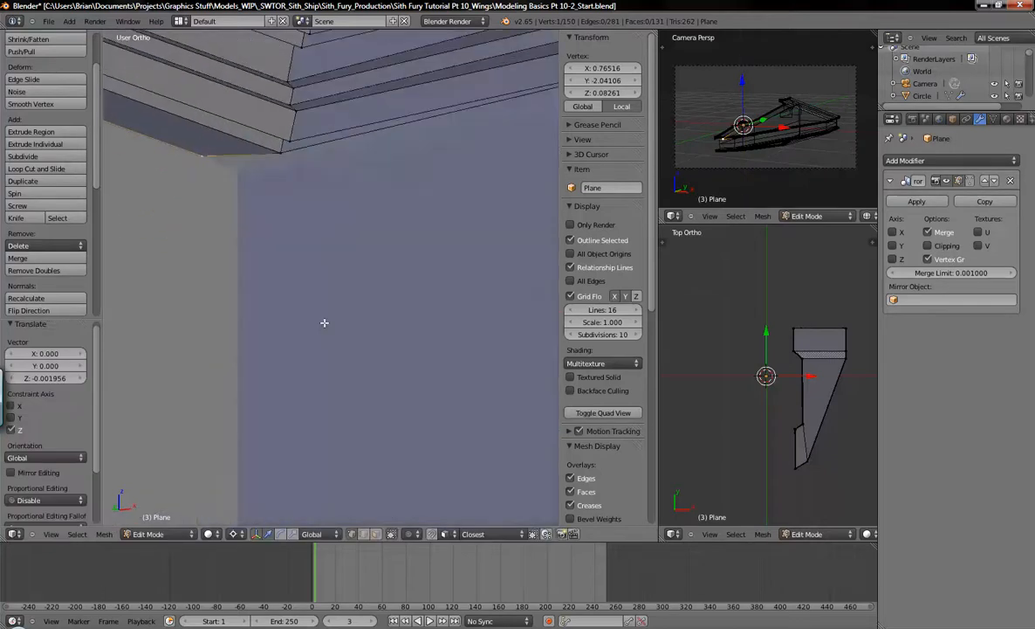
middle_click_drag(333, 322, 339, 319)
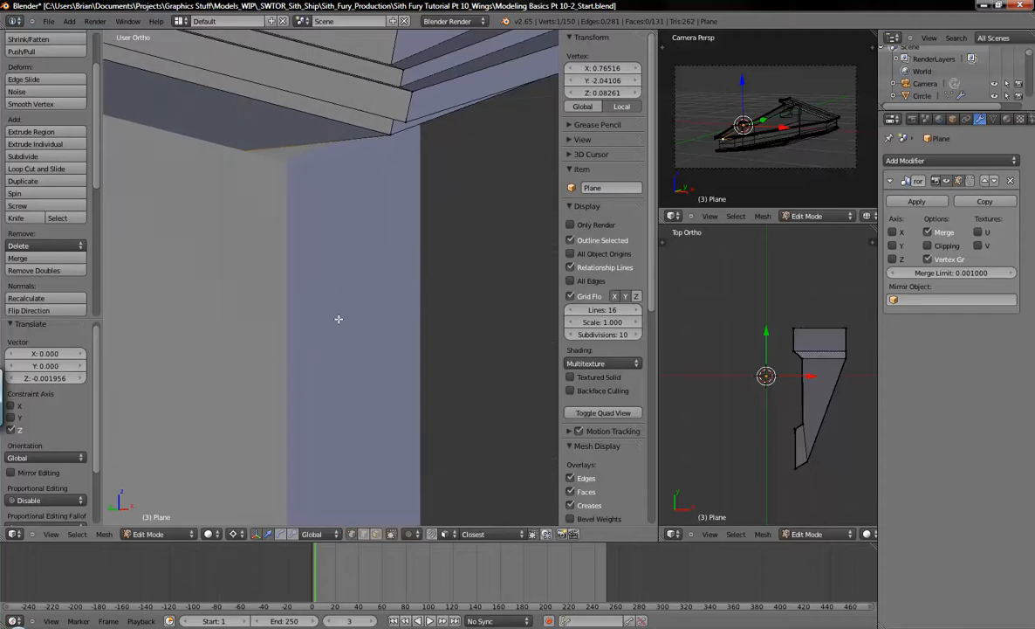
key("g")
key("z")
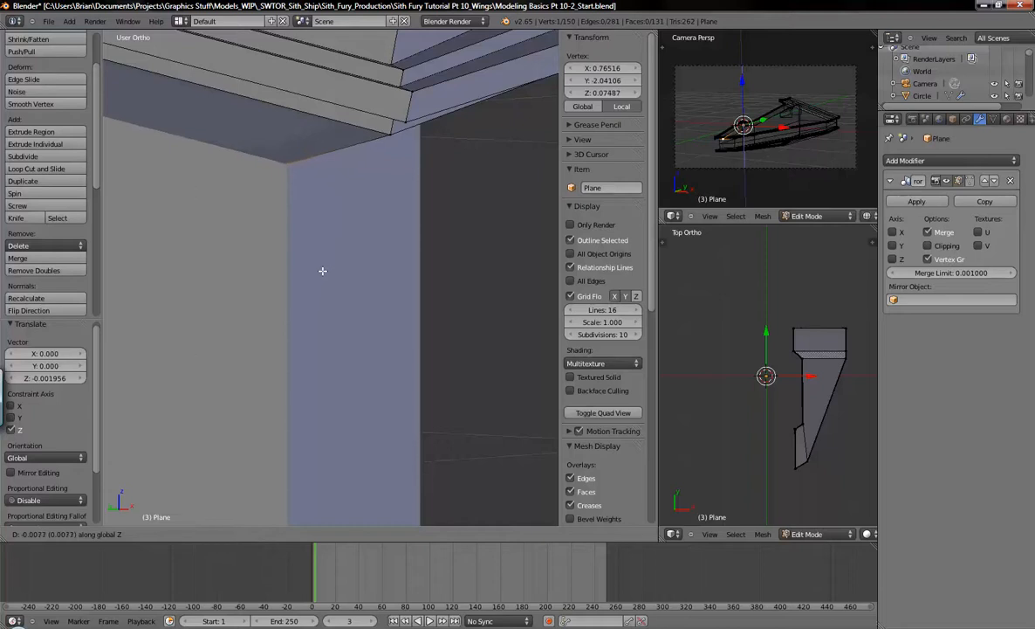
left_click(323, 260)
middle_click_drag(349, 258, 366, 243)
scroll(299, 230, "down", 5)
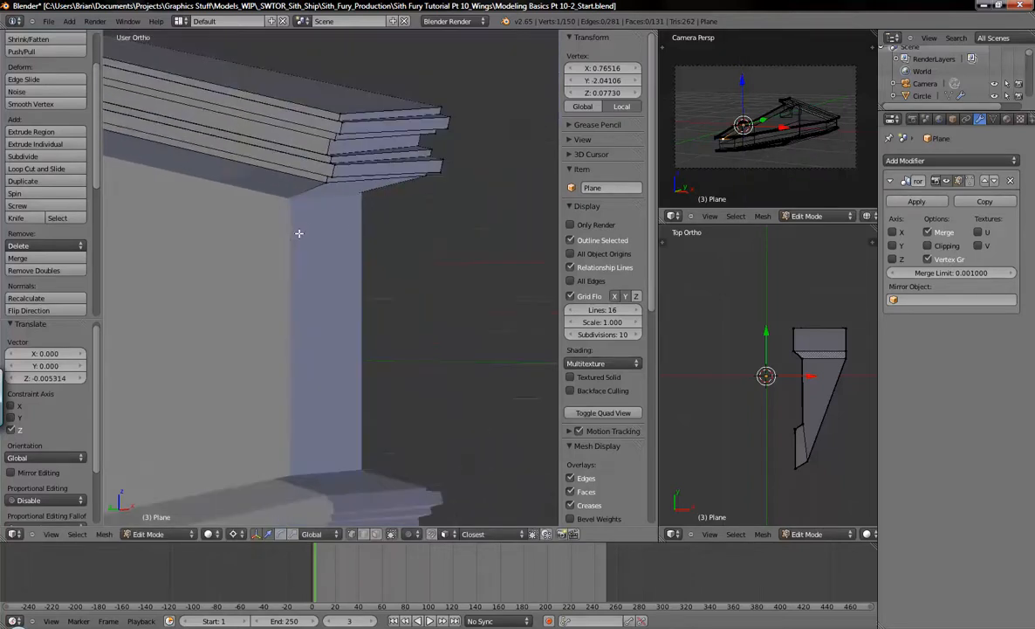
- Clear the vertex selection on the upper wing plate, leave its mesh editing and select the inner wing frame
middle_click_drag(216, 237, 428, 272, "shift")
key("a")
key("z")
middle_click_drag(331, 261, 412, 277)
key("z")
key("Tab")
right_click(534, 310)
middle_click_drag(534, 310, 341, 336)
scroll(340, 336, "down", 4)
scroll(367, 339, "up", 5)
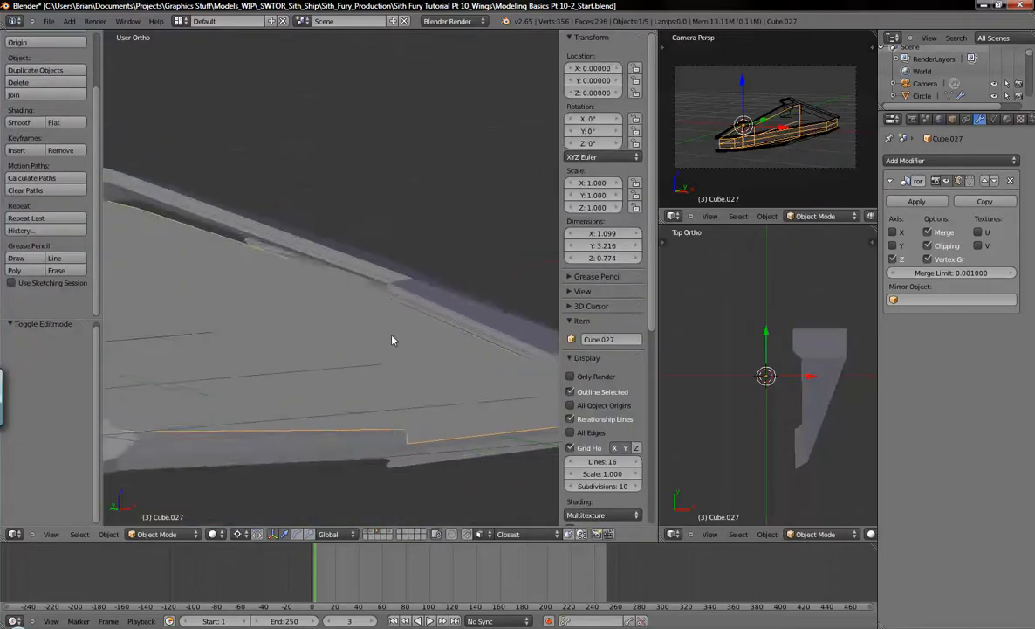
- Edit the inner frame's mesh and raise its upper vertex at the notch behind the front tip about 0.004 along Z
key("Tab")
right_click(431, 269)
middle_click_drag(462, 325, 432, 298)
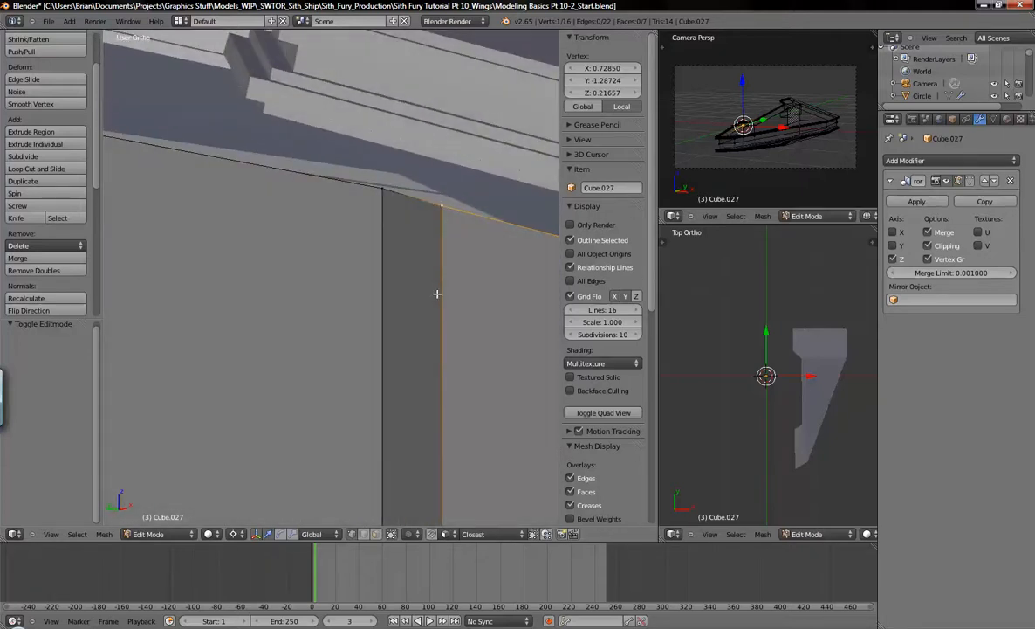
key("g")
key("z")
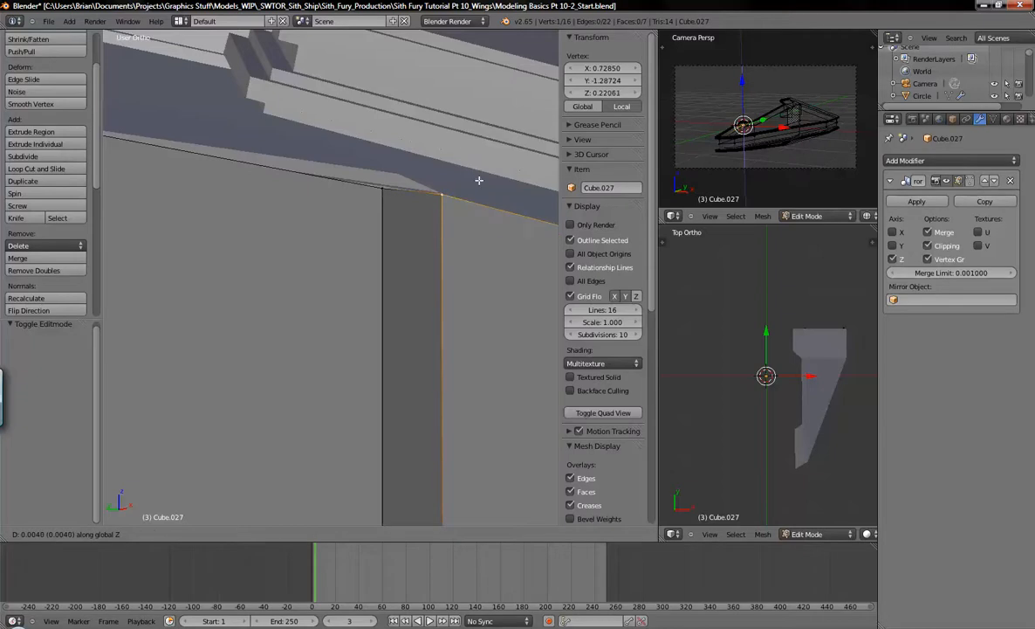
left_click(480, 181)
- Select the neighbouring upper vertex at the frame's notch and raise it about 0.0187 along Z to meet the plate
right_click(378, 190)
key("g")
key("z")
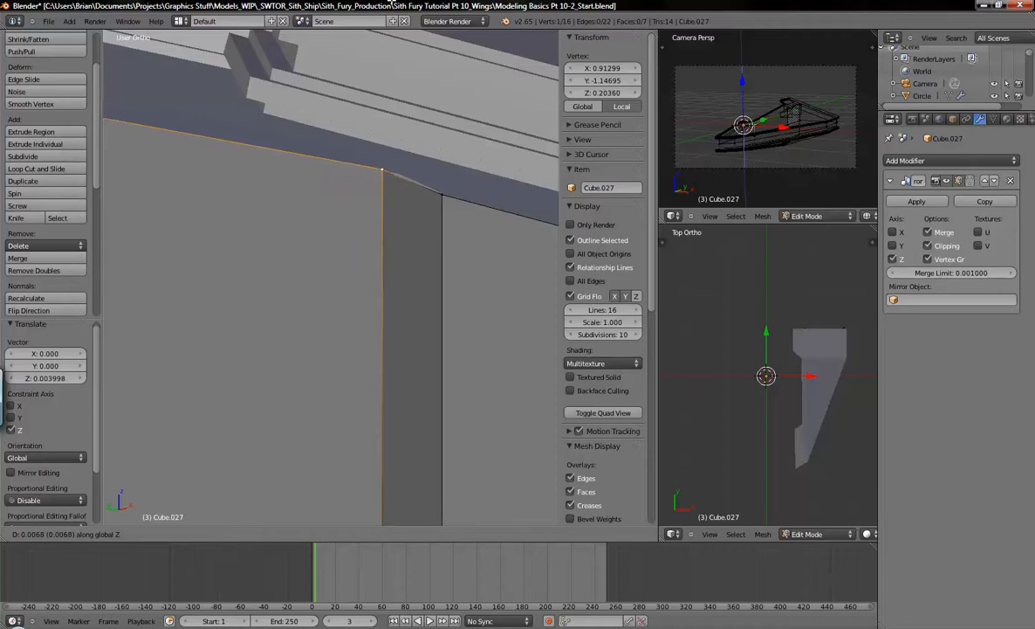
right_click(413, 85)
middle_click_drag(387, 177, 543, 182)
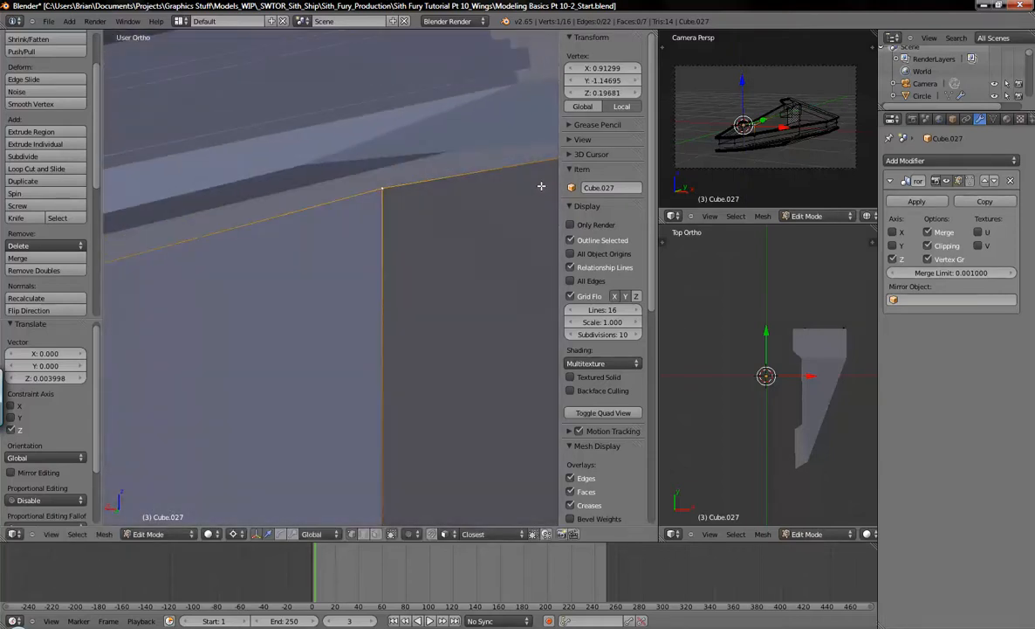
key("g")
key("z")
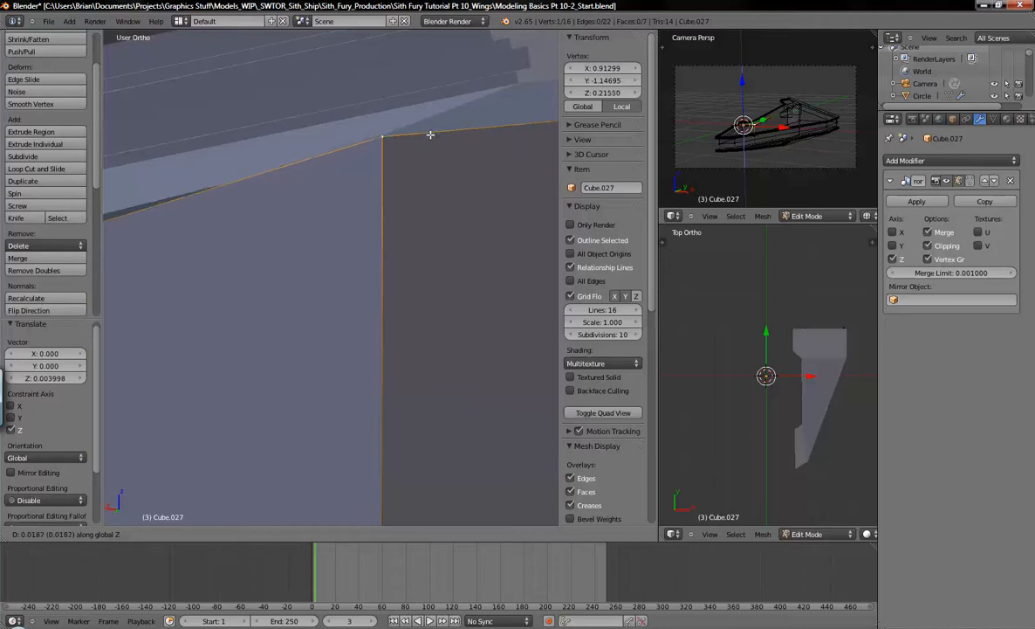
left_click(451, 207)
- Select the frame's upper vertex where the wing starts to widen at the rear and show it from above in wireframe
middle_click_drag(228, 300, 404, 234)
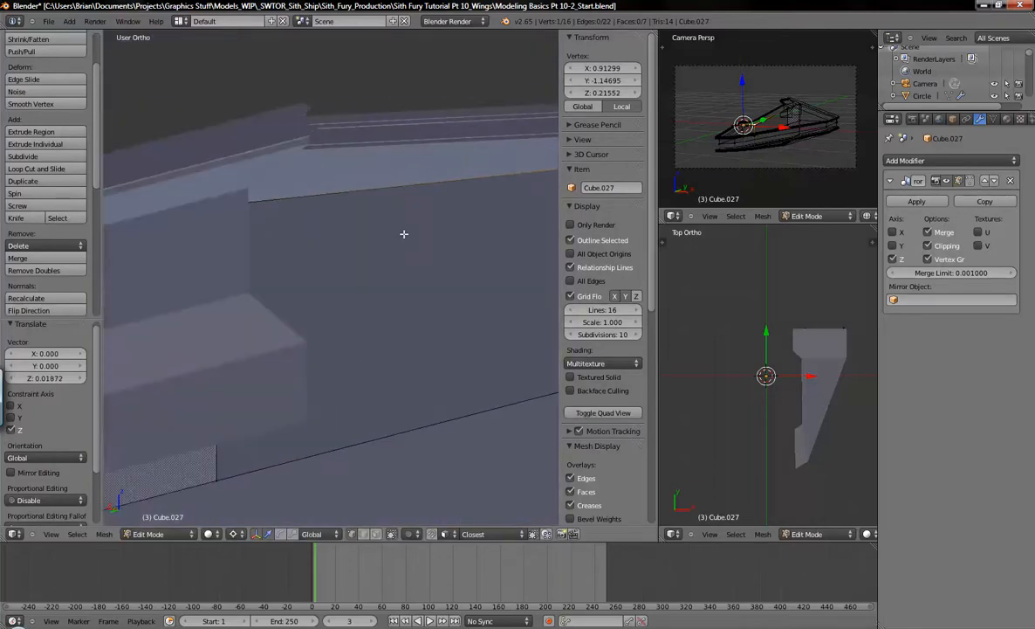
key("z")
right_click(224, 207)
key("z")
mouse_move(321, 250)
middle_mouse_down()
mouse_move(258, 260)
mouse_move(280, 261)
mouse_move(222, 245)
mouse_move(289, 289)
mouse_move(396, 226)
mouse_move(379, 288)
middle_mouse_up()
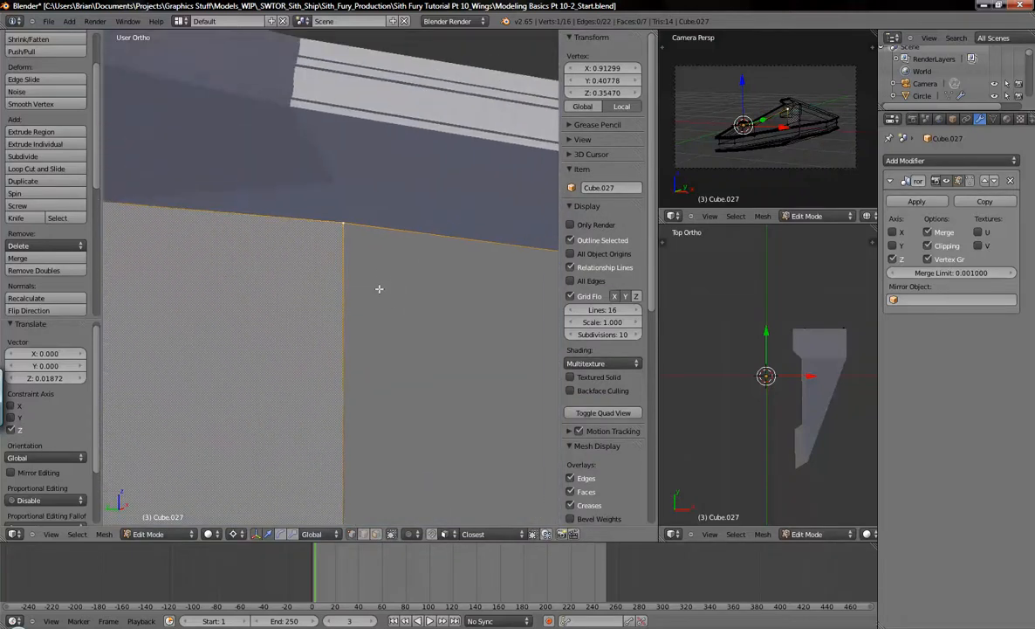
key("KP_7")
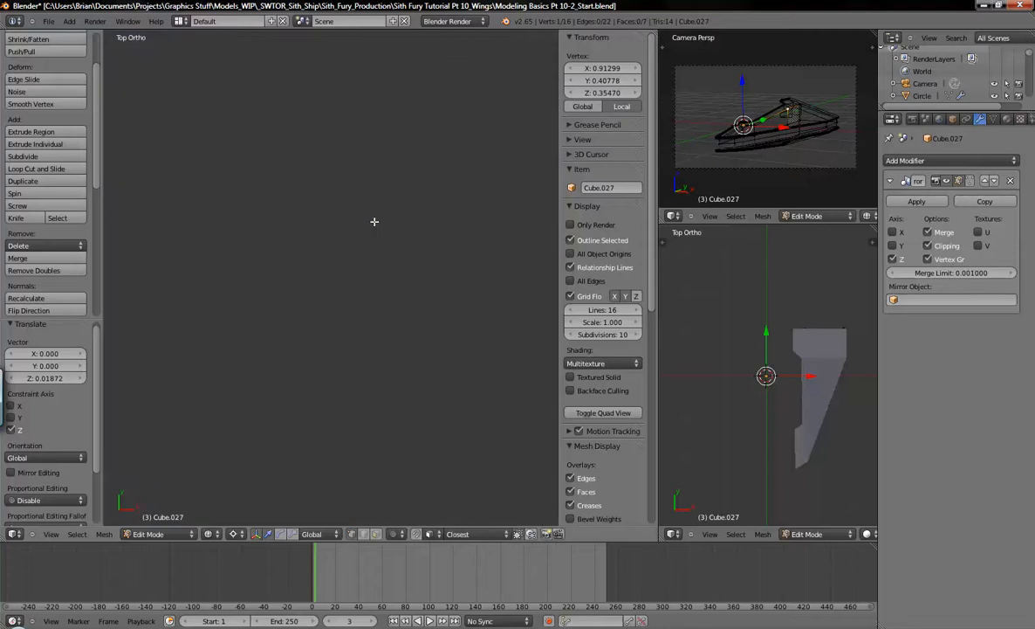
middle_click_drag(236, 371, 541, 113, "shift")
middle_click_drag(249, 319, 454, 323, "shift")
middle_click_drag(333, 275, 349, 320, "shift")
scroll(376, 297, "up", 2)
scroll(398, 283, "up", 5)
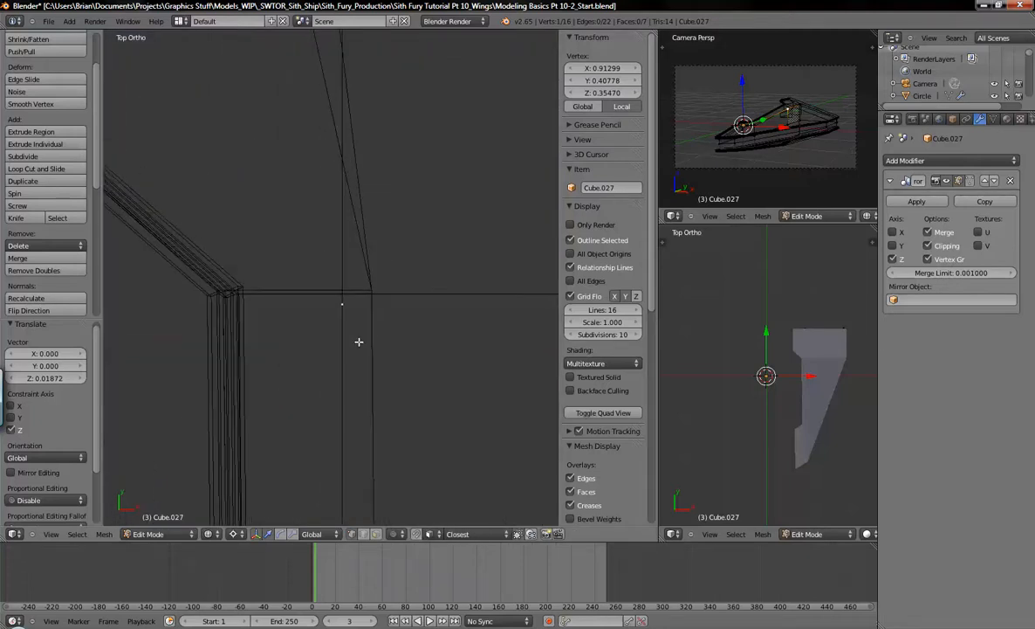
- Try to move both stacked frame vertices at the rear bend along Z, and clear the selection
key("b")
left_click_drag(279, 231, 384, 342)
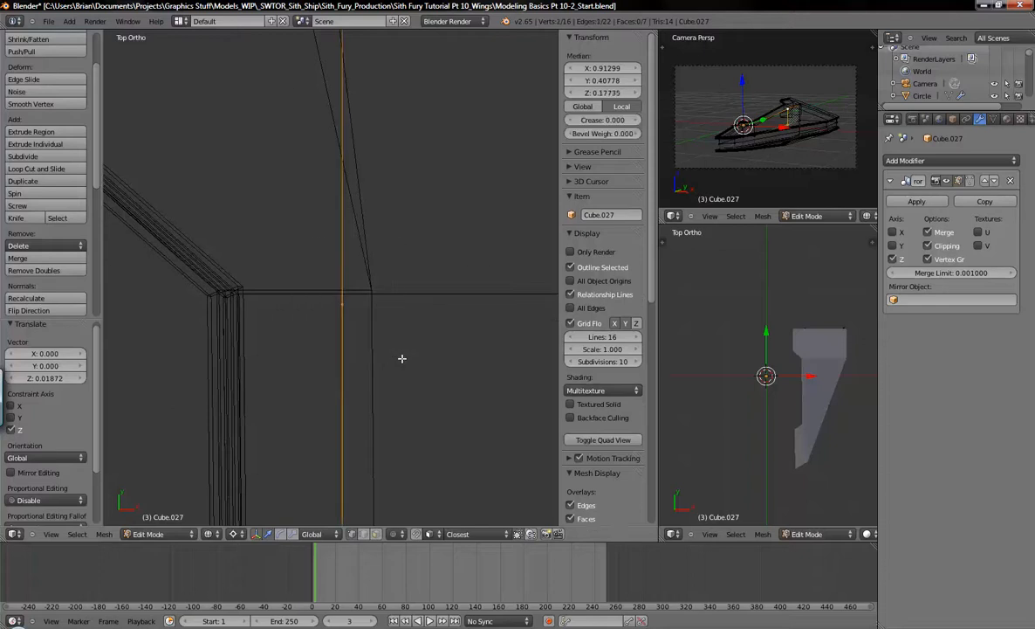
key("g")
key("z")
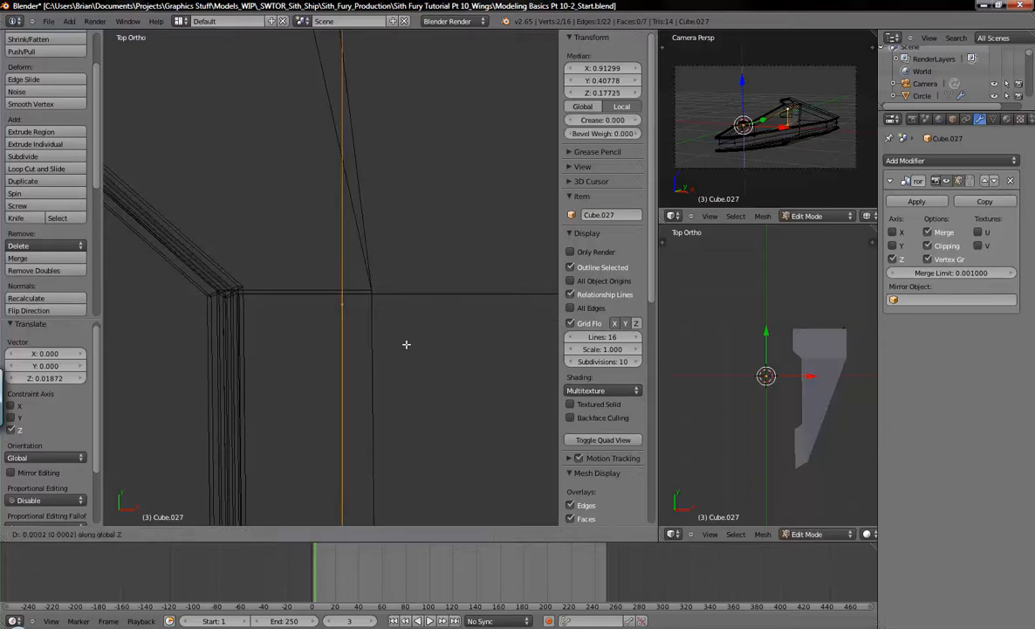
left_click(401, 295)
scroll(402, 337, "down", 3)
key("a")
- Reselect the two stacked frame vertices at the rear bend and move them about 0.0095 along Y to align with the plate
scroll(432, 351, "down", 2)
scroll(433, 351, "up", 2)
scroll(433, 350, "up", 2)
key("b")
left_click_drag(336, 295, 414, 356)
key("g")
right_click(444, 317)
key("g")
right_click(424, 308)
key("g")
key("y")
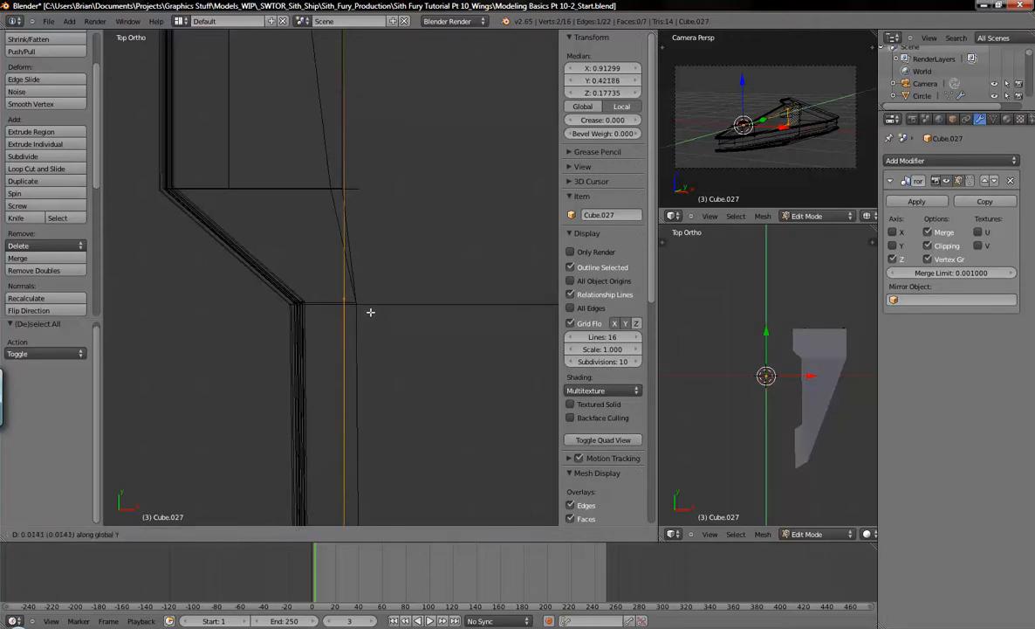
left_click(372, 303)
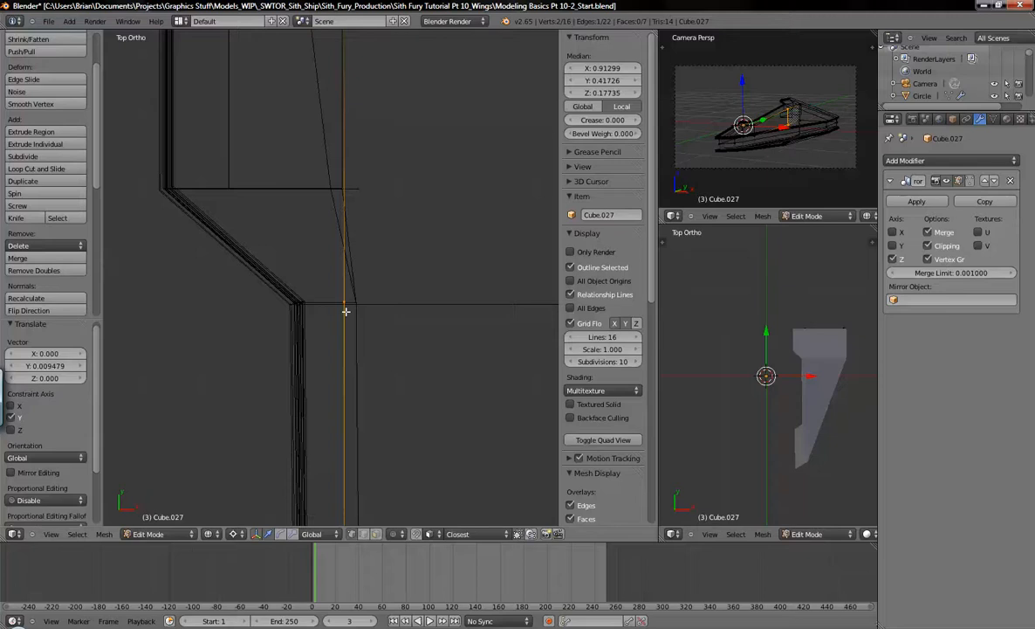
- Select only the upper frame vertex at the rear bend and raise it about 0.0315 along Z to the plate's underside
mouse_move(370, 375)
middle_mouse_down()
mouse_move(453, 317)
mouse_move(411, 254)
mouse_move(341, 190)
middle_mouse_up()
right_click(342, 187)
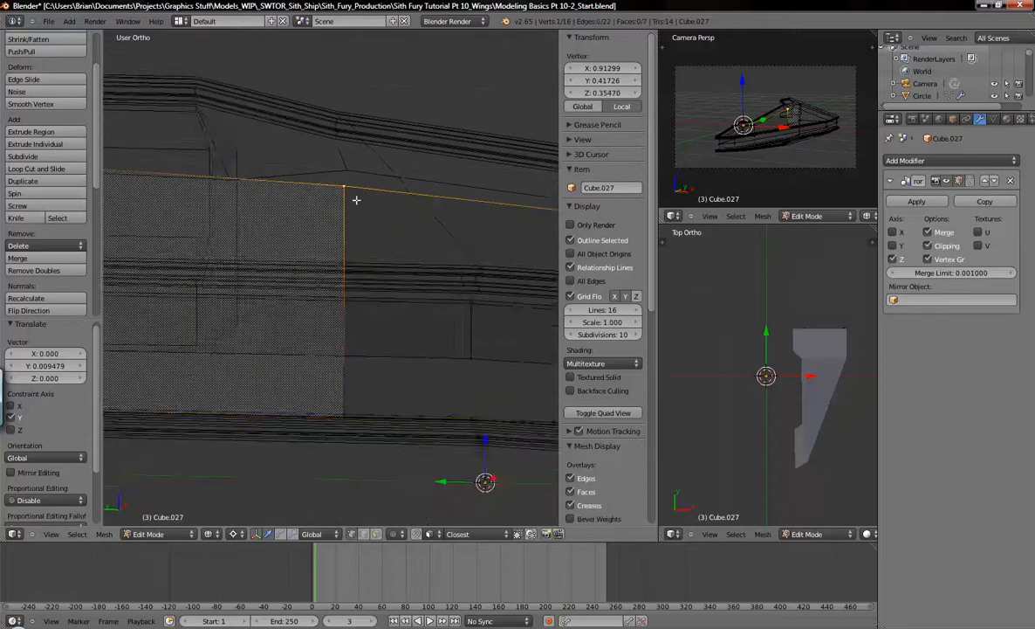
key("z")
middle_click_drag(386, 220, 360, 220)
key("g")
key("x")
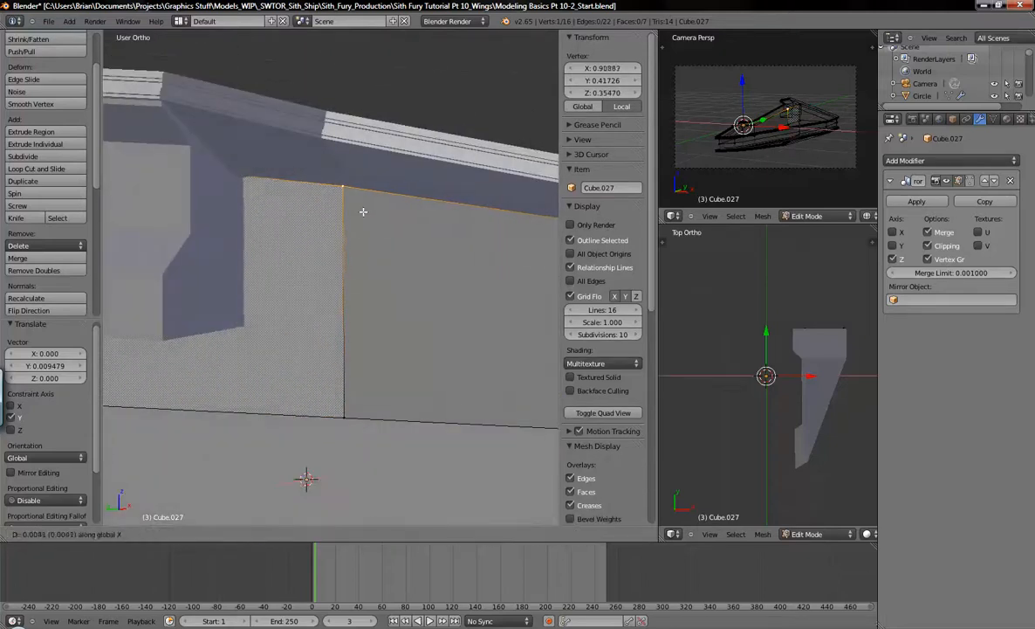
key("z")
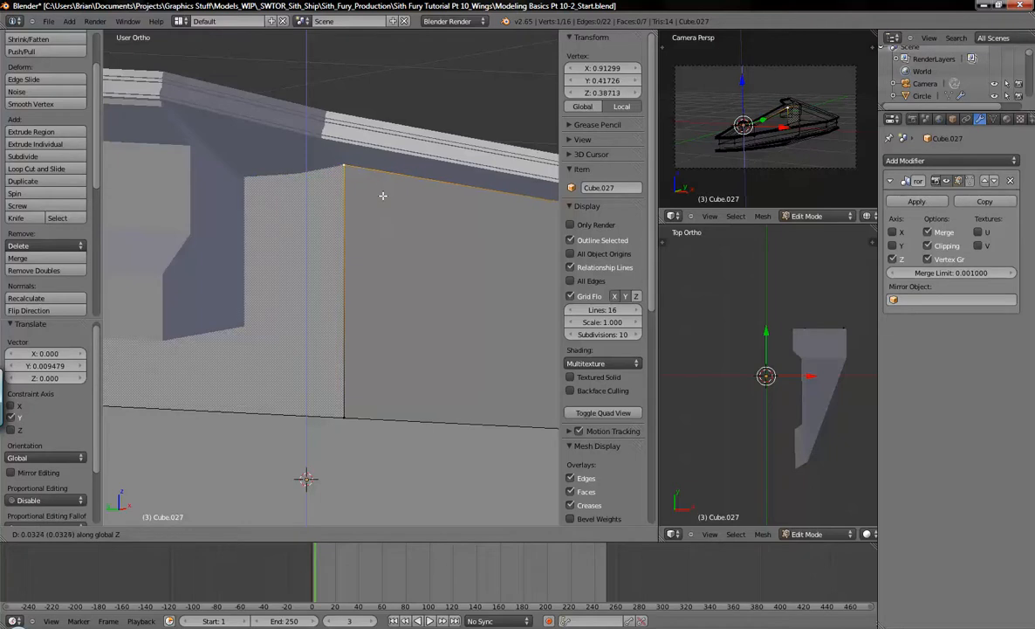
left_click(382, 198)
- Leave the frame's mesh editing and switch to editing the mesh of the wing plate above it
middle_click_drag(333, 216, 472, 255, "shift")
middle_click_drag(408, 245, 374, 232)
scroll(394, 241, "up", 4)
middle_click_drag(450, 236, 408, 198)
key("Tab")
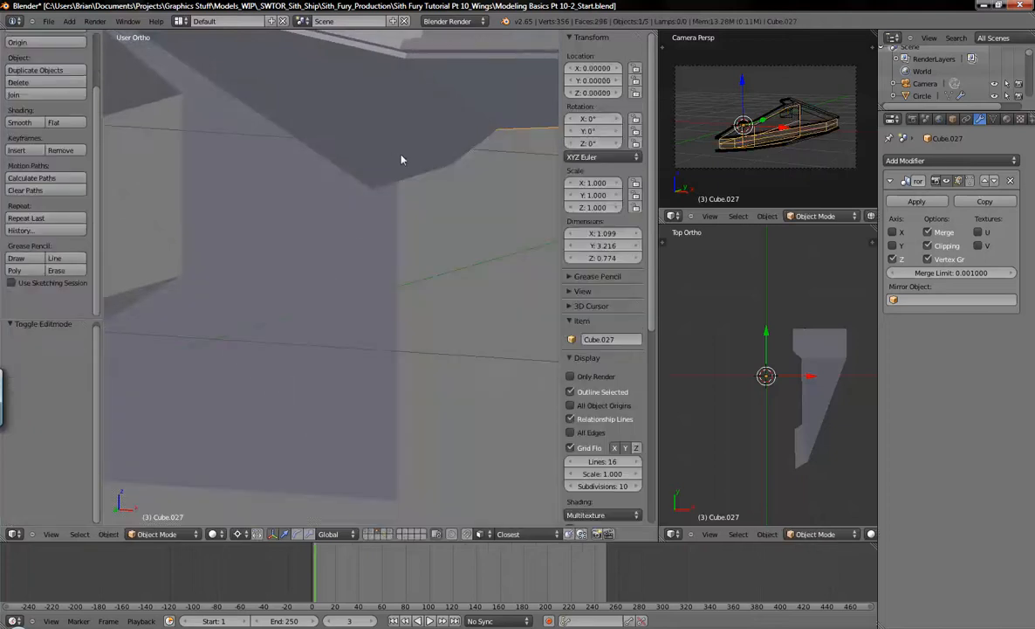
right_click(391, 148)
key("Tab")
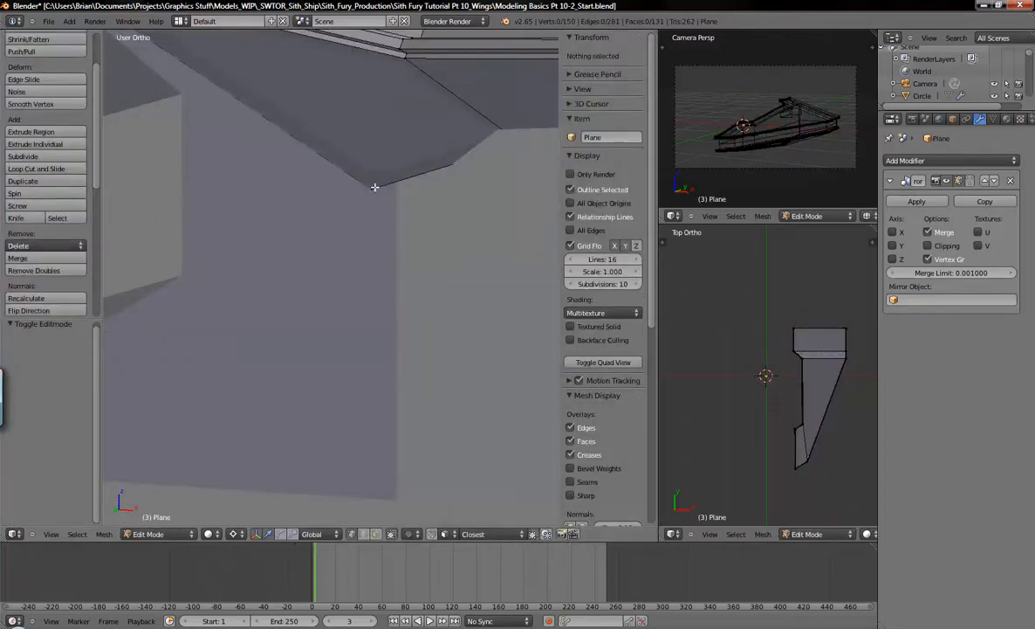
- Move the plate's underside corner vertex near the rear bend about 0.02 along X to meet the frame's wall
right_click(375, 187)
key("z")
key("z")
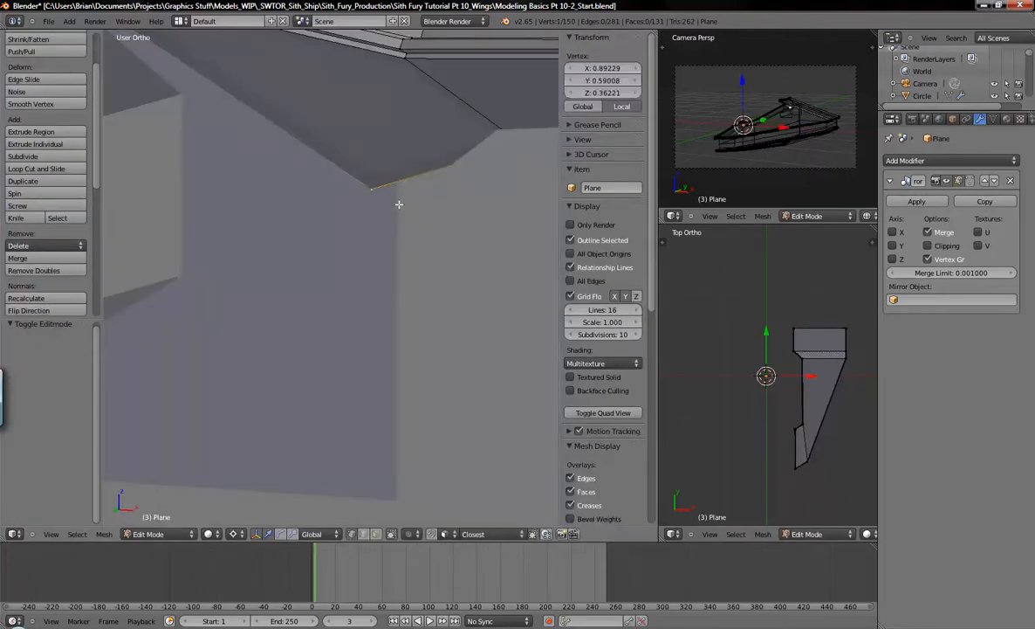
middle_click_drag(403, 200, 395, 227)
key("g")
key("x")
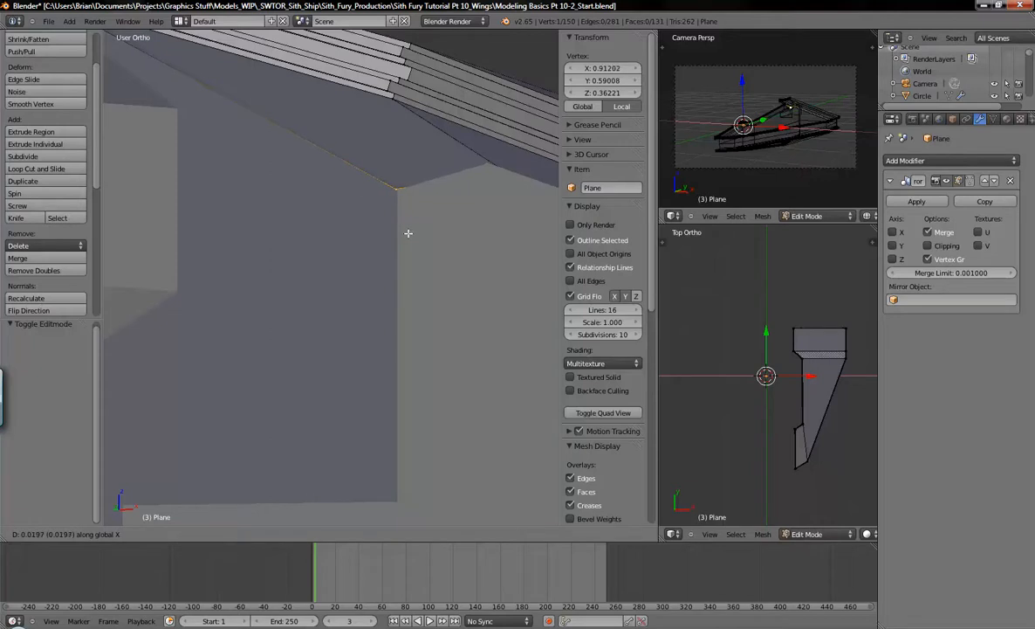
left_click(452, 241)
- Return to editing the inner frame's mesh, clear its vertex selection and show it shaded from the left side
key("Tab")
right_click(426, 204)
key("Tab")
key("z")
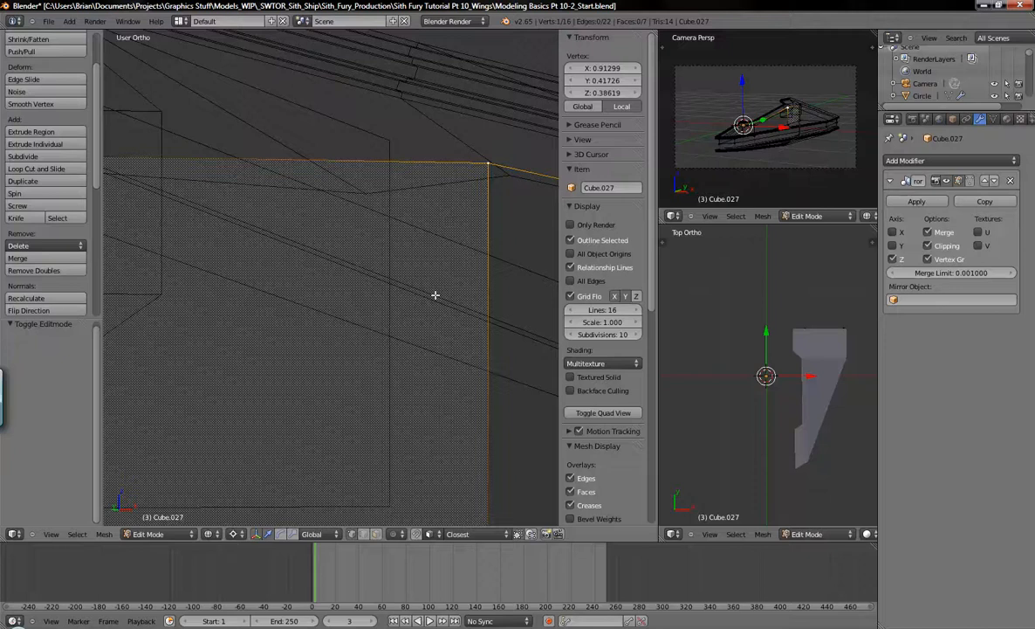
middle_click_drag(418, 270, 453, 289)
scroll(444, 284, "down", 4)
key("a")
scroll(432, 256, "down", 1)
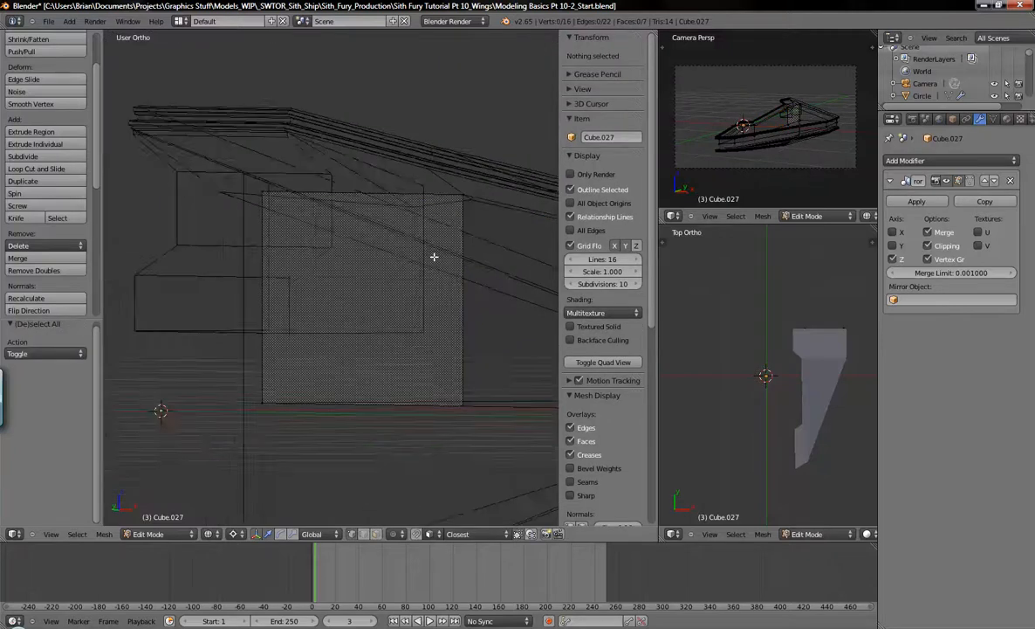
key("KP_3")
key("ctrl+KP_3")
key("z")
mouse_move(407, 240)
middle_mouse_down("shift")
mouse_move(453, 268)
mouse_move(393, 234)
mouse_move(421, 229)
mouse_move(410, 230)
middle_mouse_up("shift")
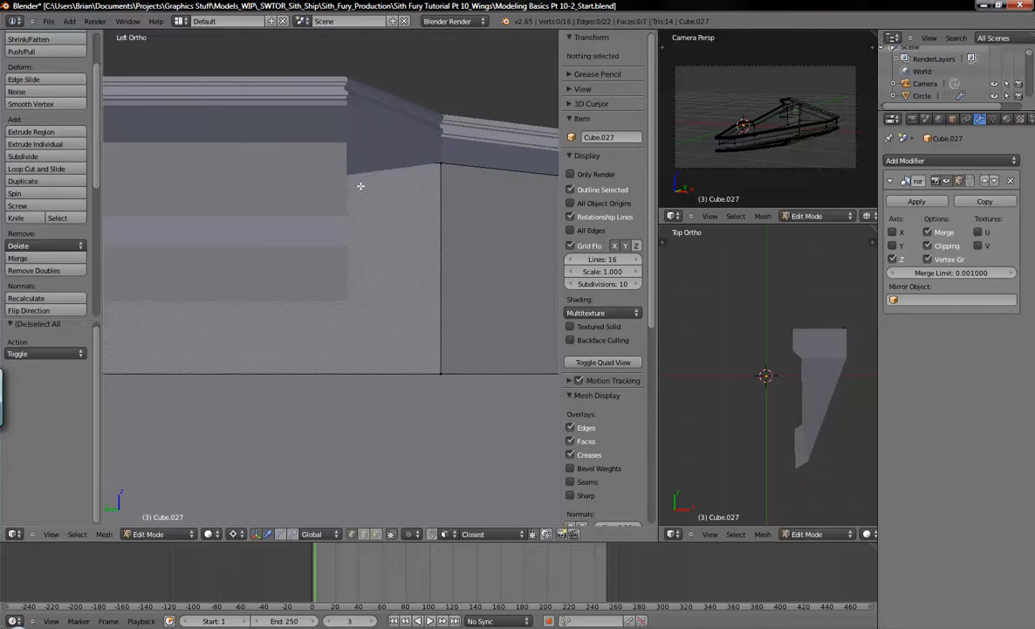
- Add a vertical loop cut to the frame's rear side face and slide it close to the plate's underside corner
key("ctrl+r")
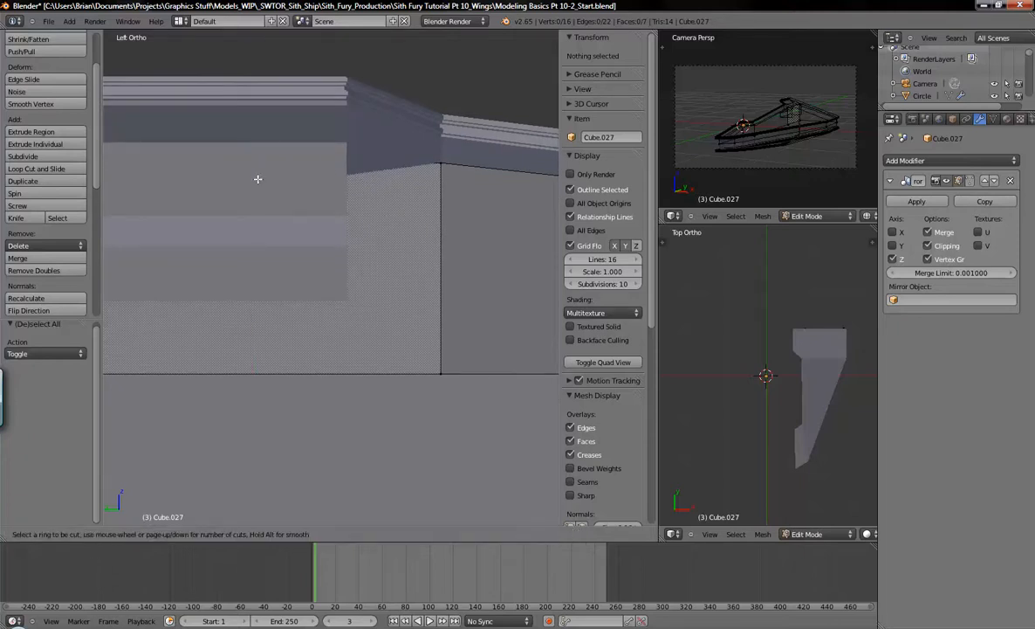
left_click(288, 153)
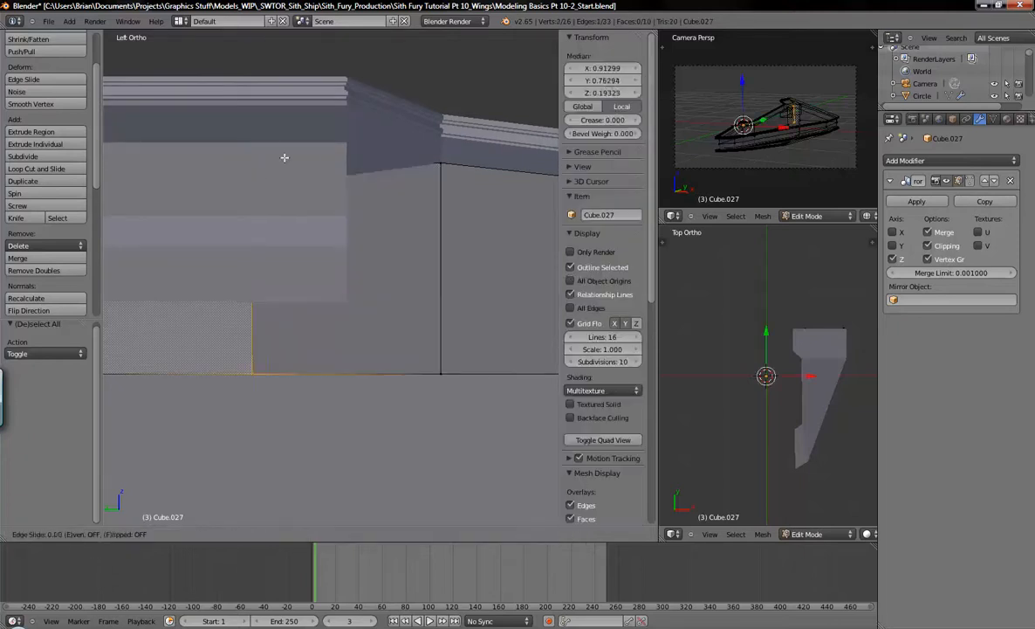
left_click(386, 184)
- Edge-slide the new cut by a factor of about -0.004 to line up with the plate's corner
middle_click_drag(370, 215, 360, 252)
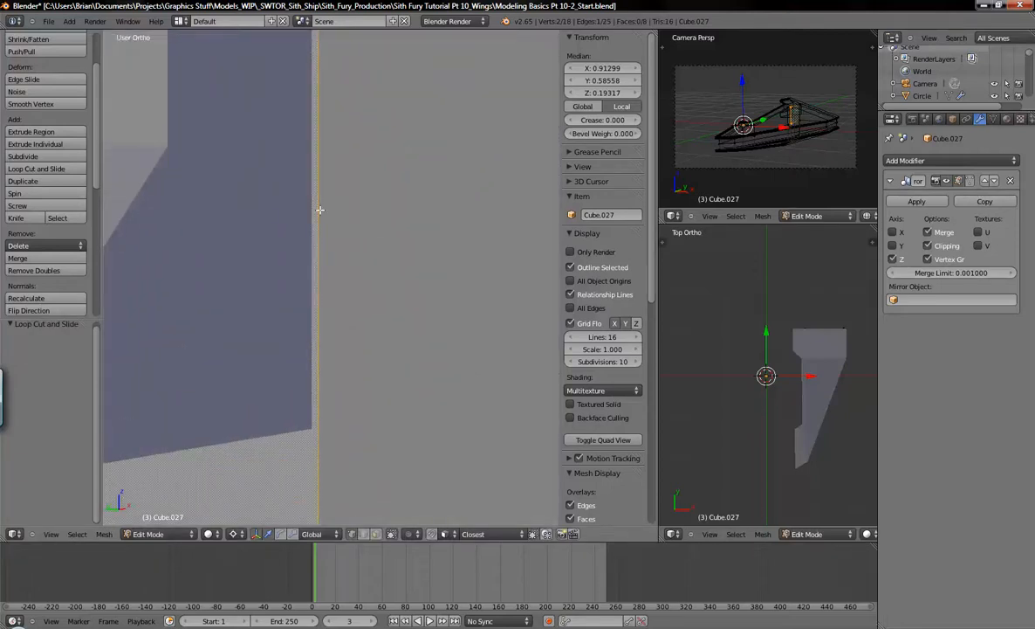
key("ctrl+e")
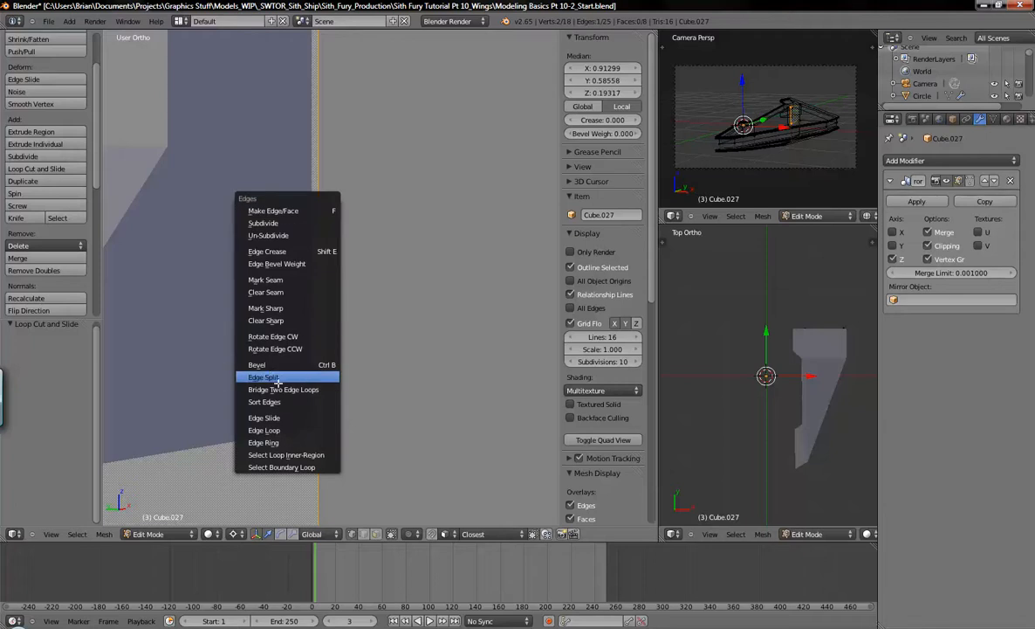
left_click(273, 418)
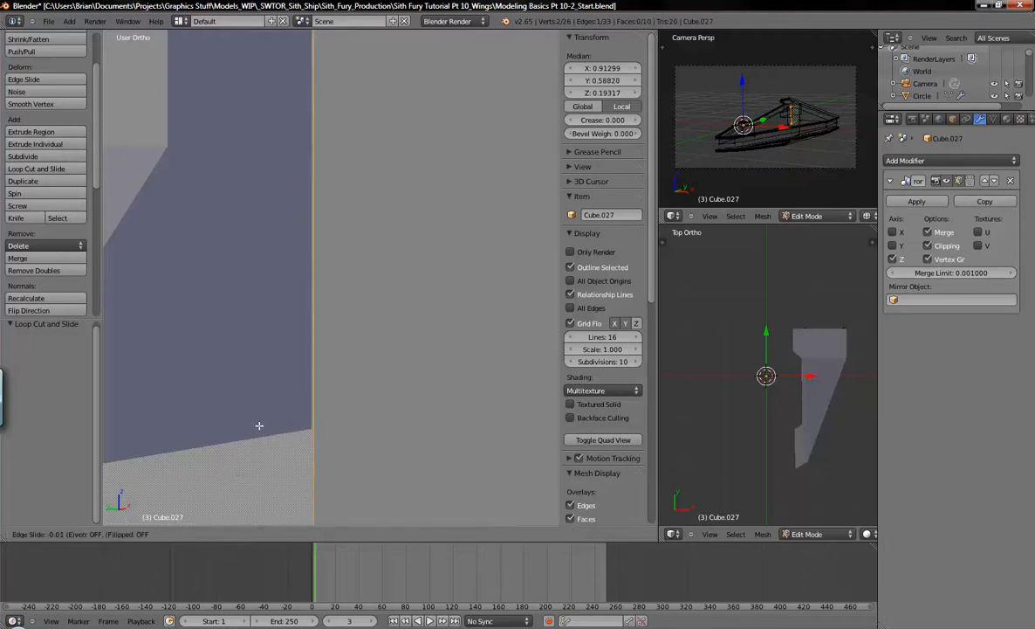
left_click(260, 425)
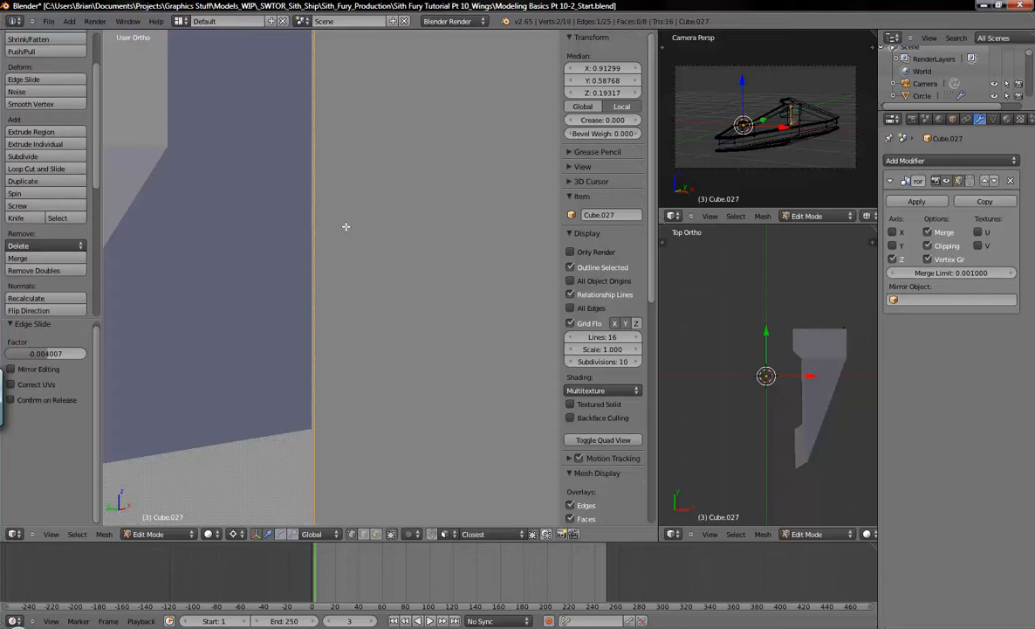
- Try lowering the new cut's upper vertex about 0.023 along Z to the plate's corner, and clear the selection
scroll(346, 226, "down", 2)
key("z")
right_click(325, 109)
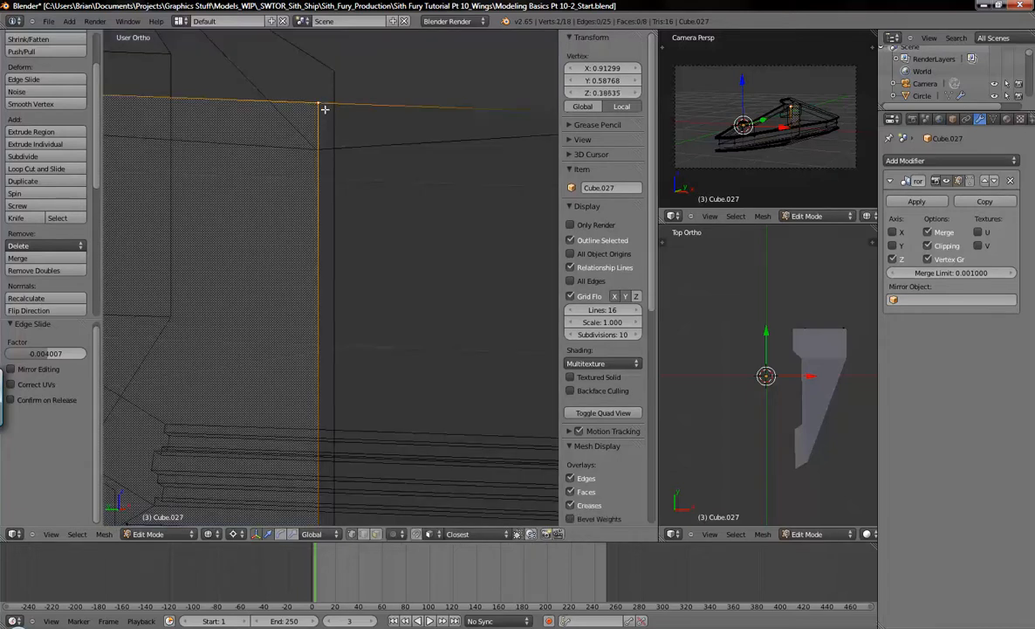
key("z")
key("g")
key("z")
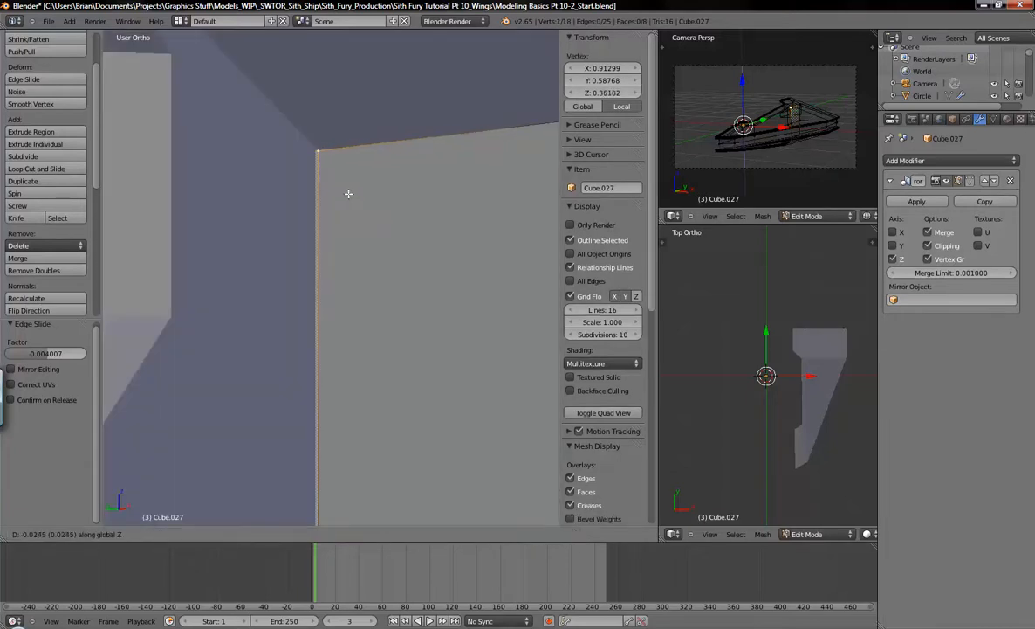
left_click(351, 169)
scroll(400, 307, "down", 4)
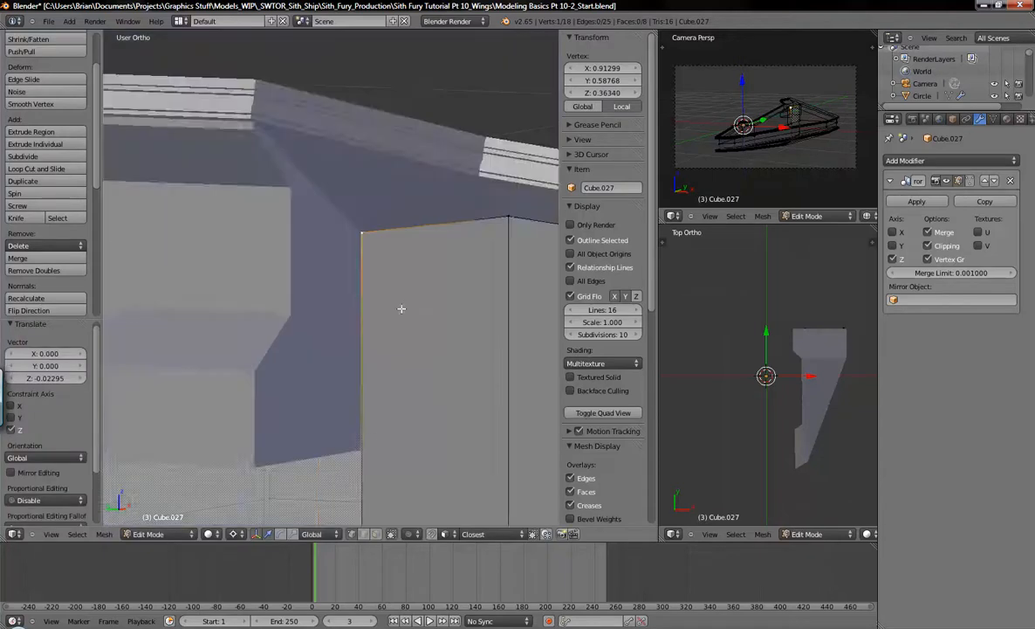
key("z")
key("z")
key("a")
scroll(404, 307, "down", 2)
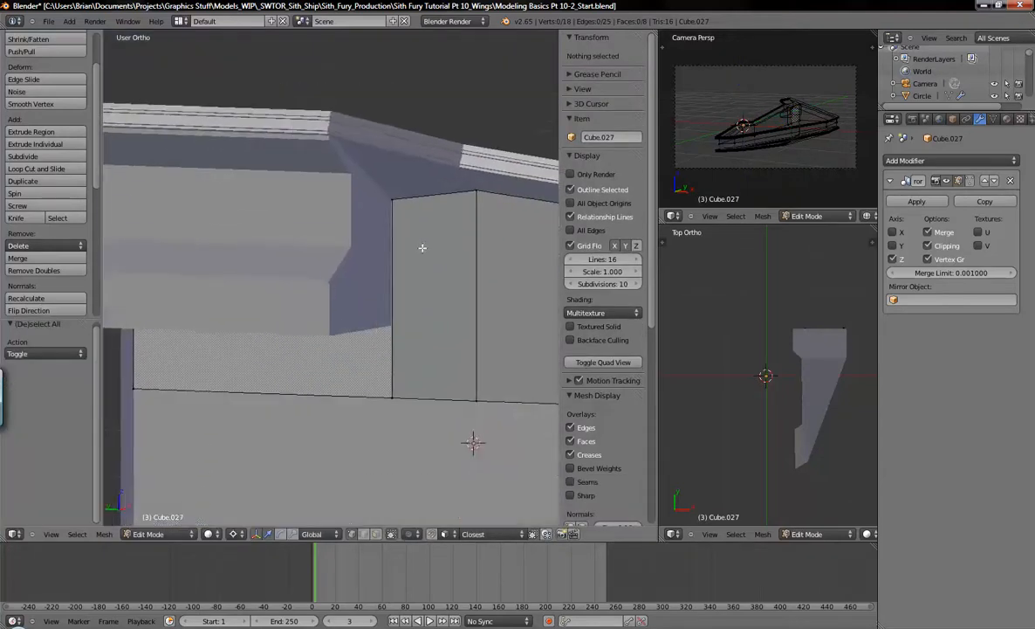
- Undo the lowering of the new cut's upper vertex
key("z")
right_click(378, 249)
key("ctrl+z")
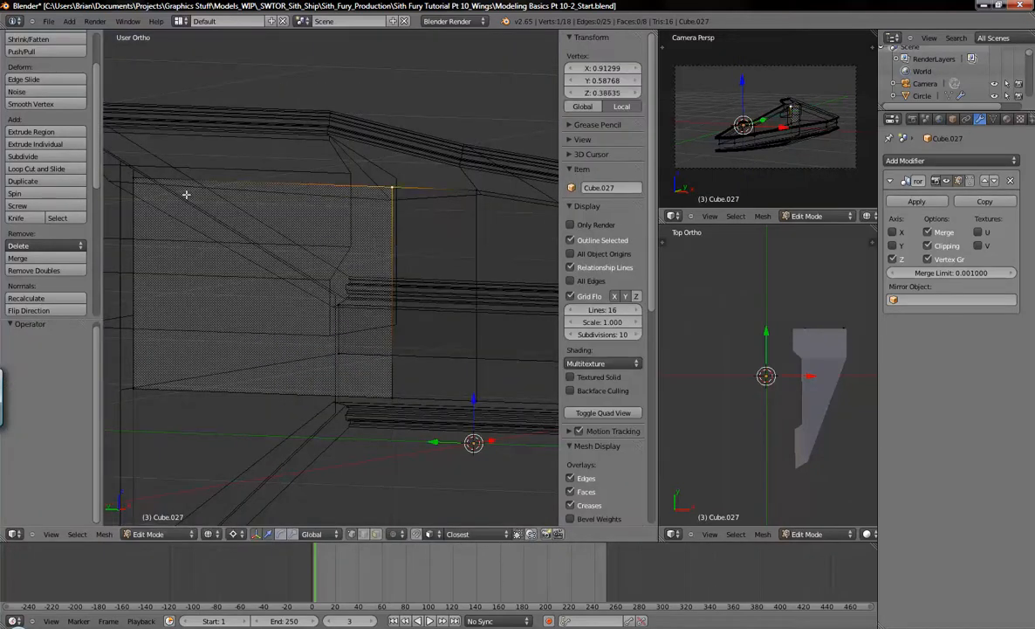
- Lower the new cut's two upper vertices on the frame about 0.023 along Z to the plate's corner and clear the selection
right_click(132, 177, "shift")
scroll(381, 270, "up", 2)
scroll(300, 288, "down", 4)
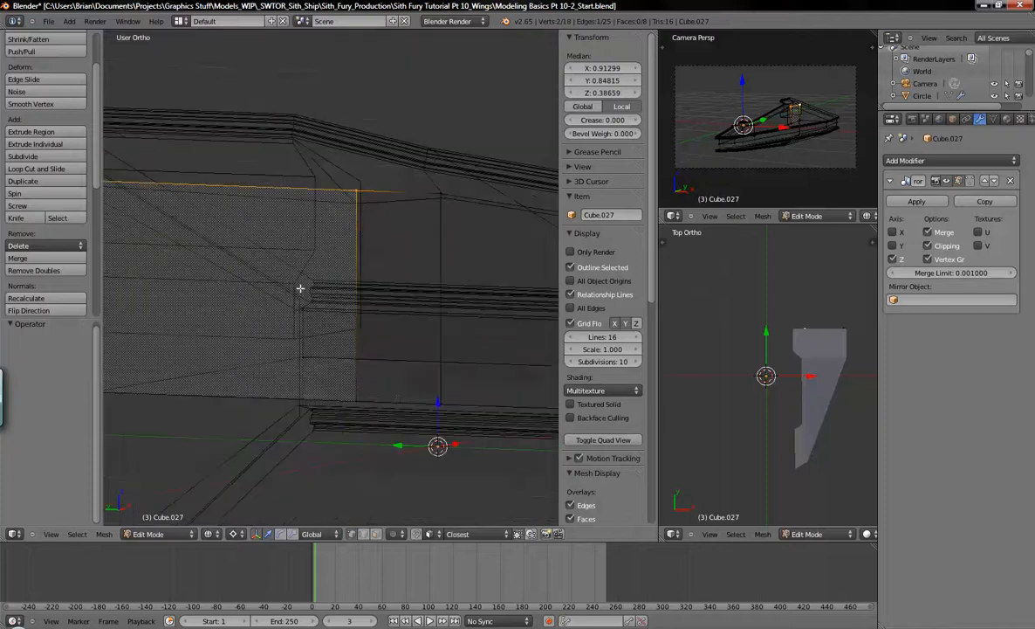
scroll(347, 282, "up", 5)
middle_click_drag(339, 291, 351, 269)
key("z")
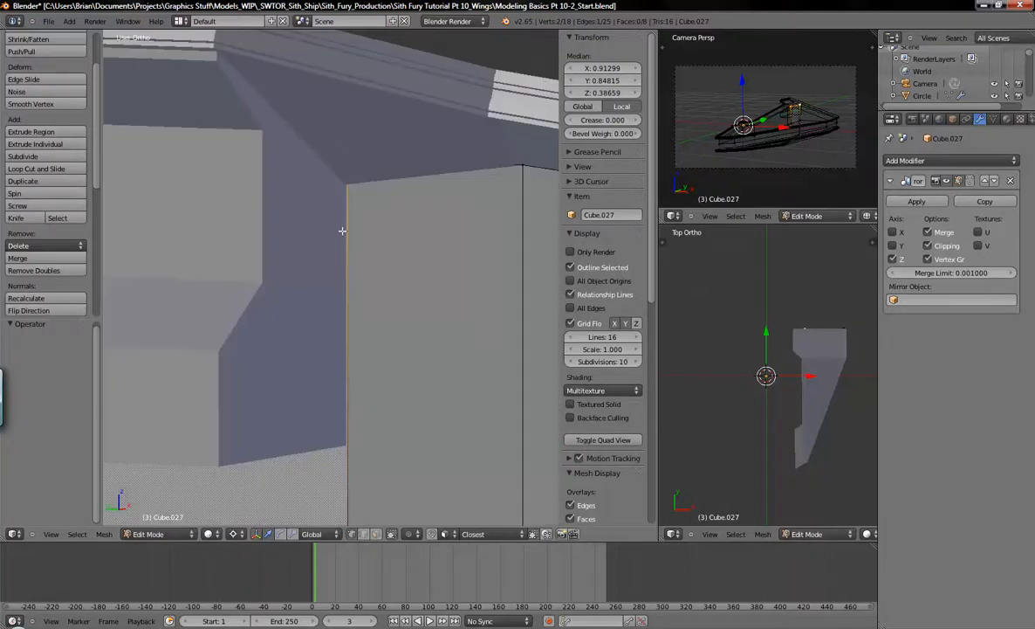
key("g")
key("z")
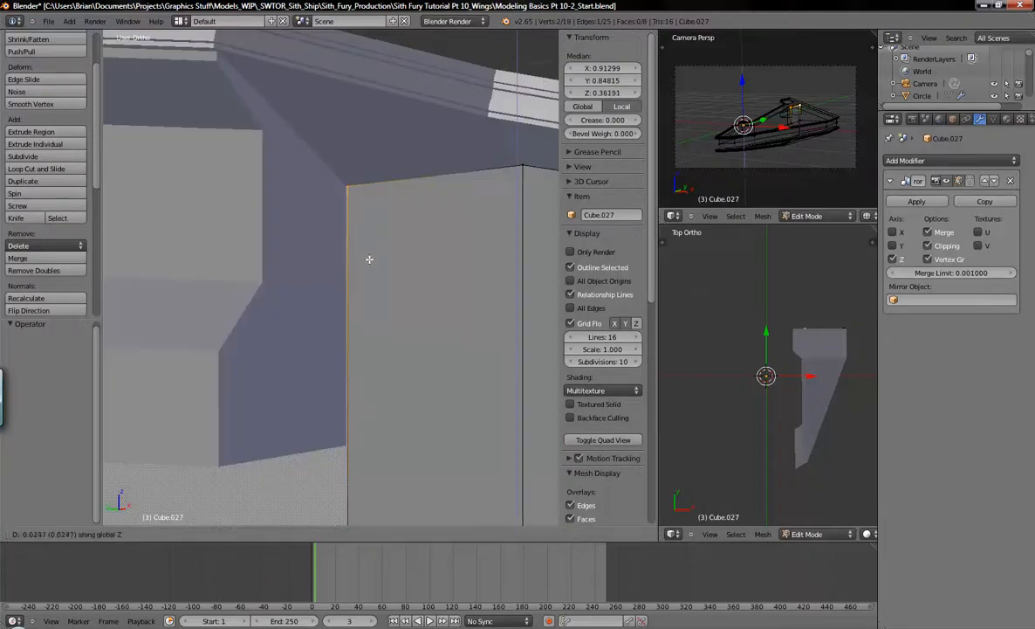
left_click(372, 244)
scroll(358, 289, "down", 2)
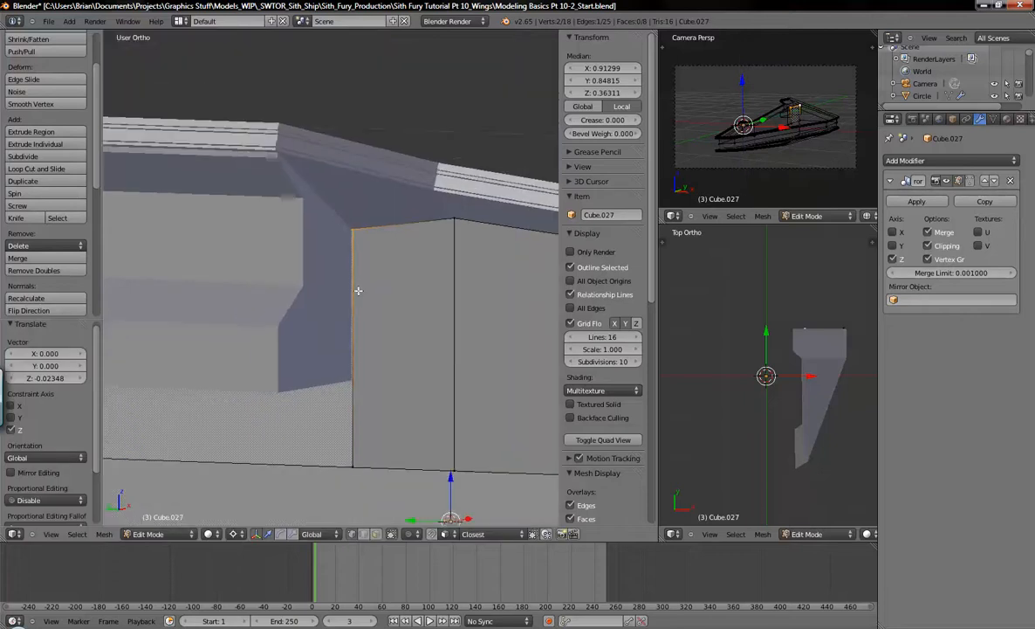
key("z")
key("a")
middle_click_drag(316, 341, 326, 315)
key("z")
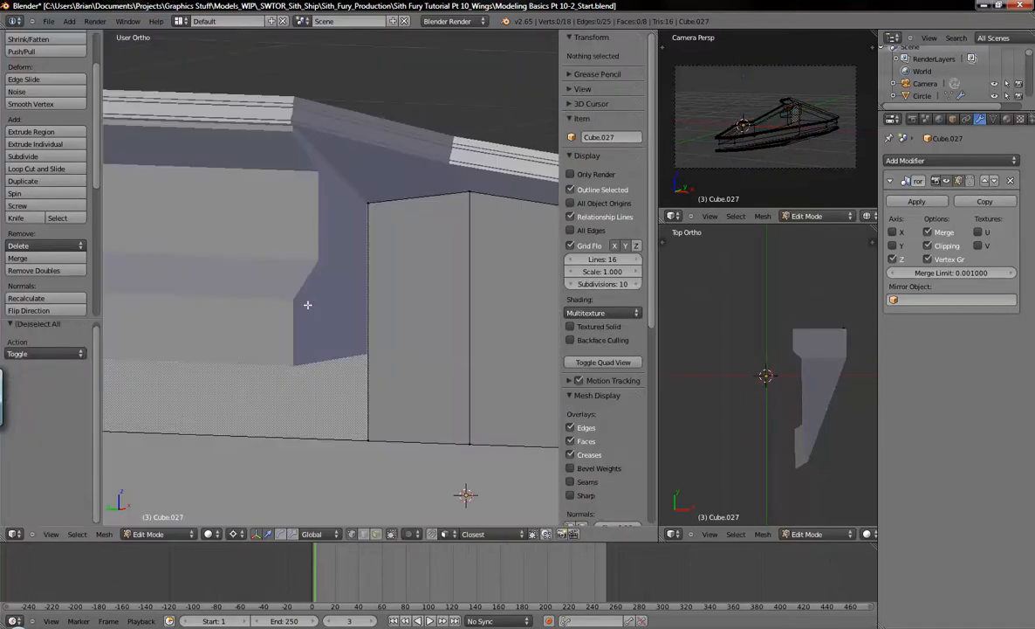
- Edit the notched rear part and select the six vertices along its outer vertical edge
middle_click_drag(254, 272, 361, 240)
middle_click_drag(349, 253, 267, 302)
key("Tab")
key("g")
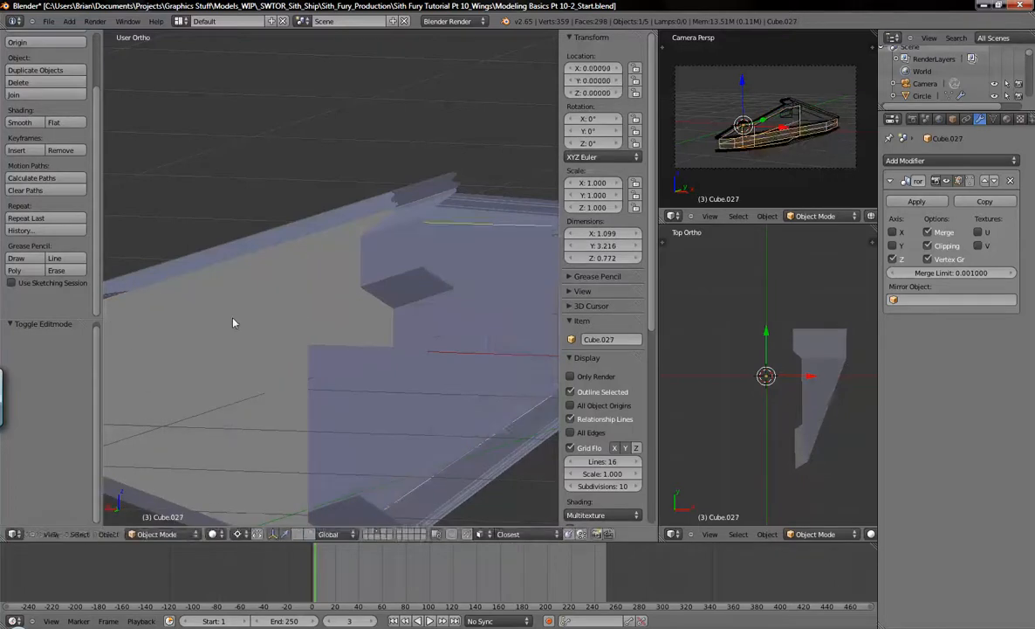
key("Escape")
right_click(363, 284)
middle_click_drag(364, 284, 361, 253)
right_click(361, 253)
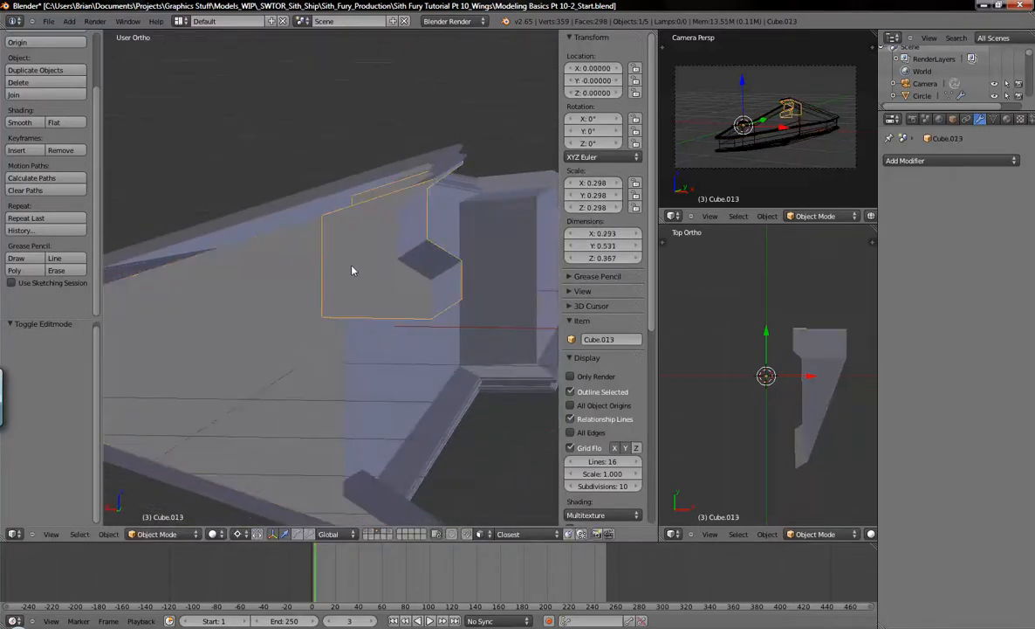
scroll(360, 253, "up", 1)
scroll(369, 268, "up", 1)
key("Tab")
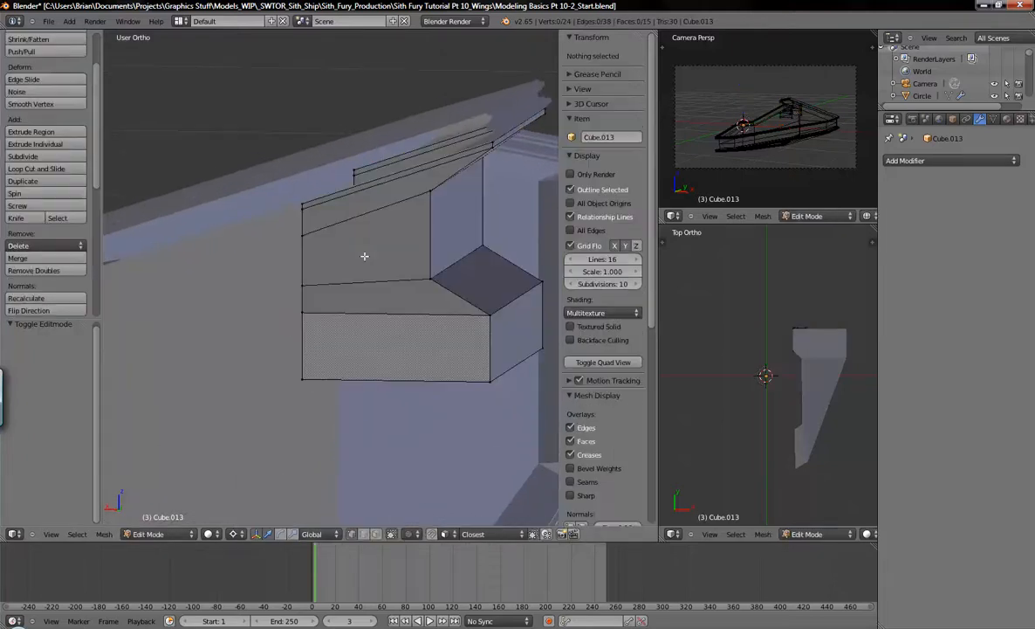
left_click(302, 206)
left_click(303, 199, "shift")
left_click(302, 234, "shift")
left_click(302, 284, "shift")
left_click(302, 313, "shift")
left_click(302, 378, "shift")
mouse_move(302, 378)
middle_mouse_down()
mouse_move(392, 341)
mouse_move(324, 351)
mouse_move(354, 277)
mouse_move(421, 279)
mouse_move(404, 281)
middle_mouse_up()
key("z")
key("ctrl+KP_1")
key("z")
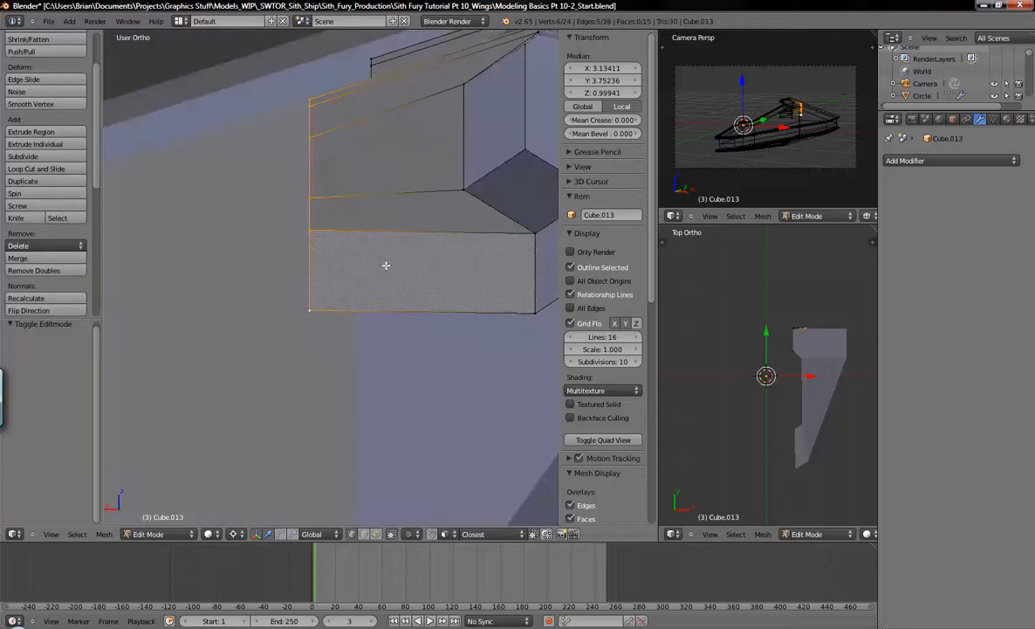
- Examine from behind in wireframe how the frame's vertical edge lines up with the notched rear part's outer edge
key("Tab")
right_click(393, 364)
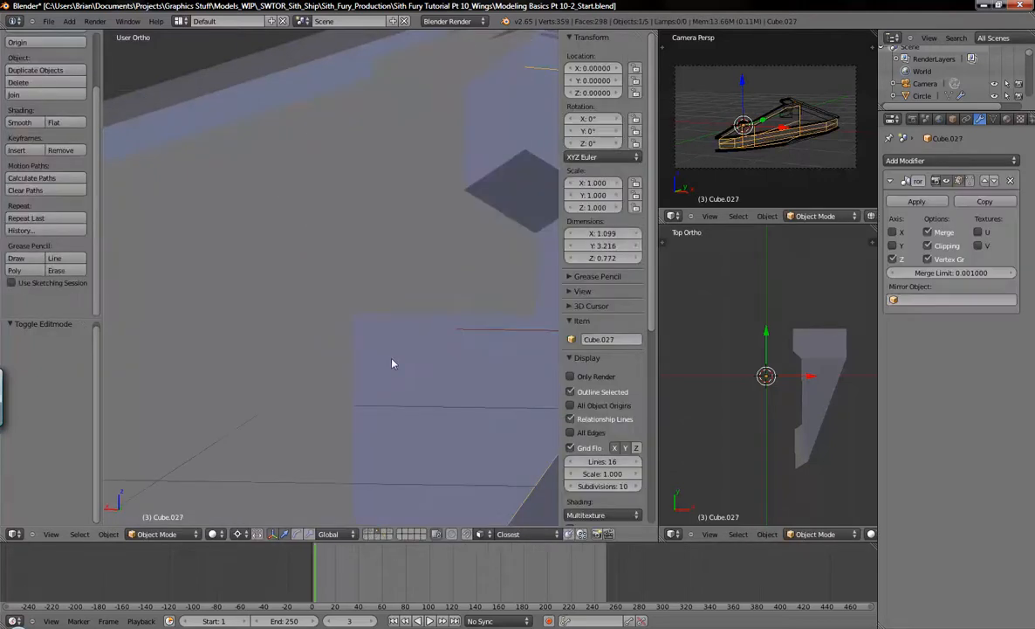
key("KP_Decimal")
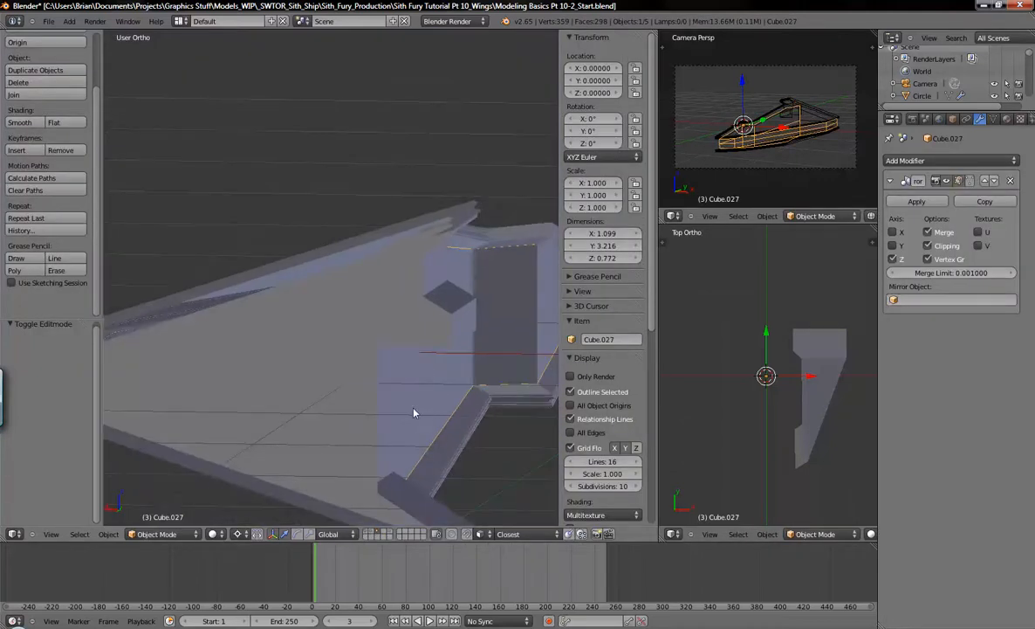
key("KP_8")
key("KP_8")
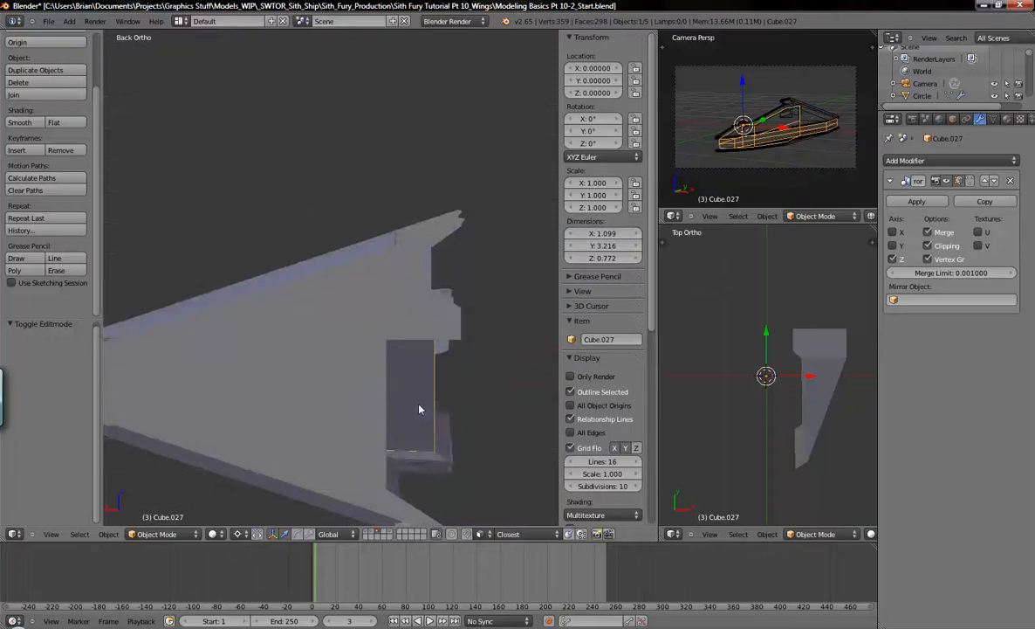
key("z")
key("ctrl+KP_1")
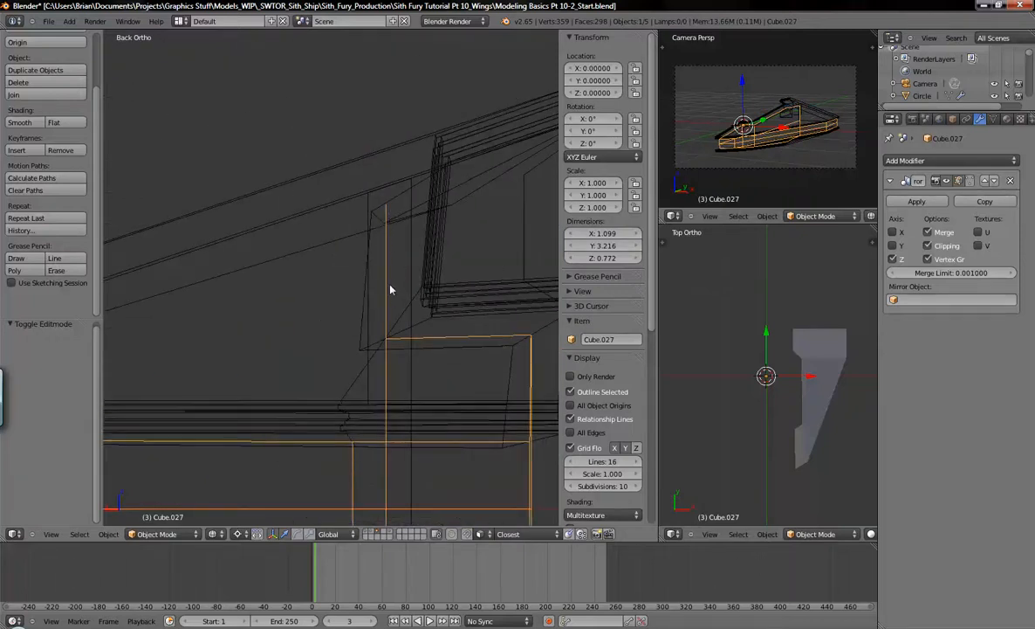
key("Tab")
key("Tab")
- Move the notched part's six outer-edge vertices about -0.023 along X to line up with the frame's edge, and clear the selection
right_click(524, 226)
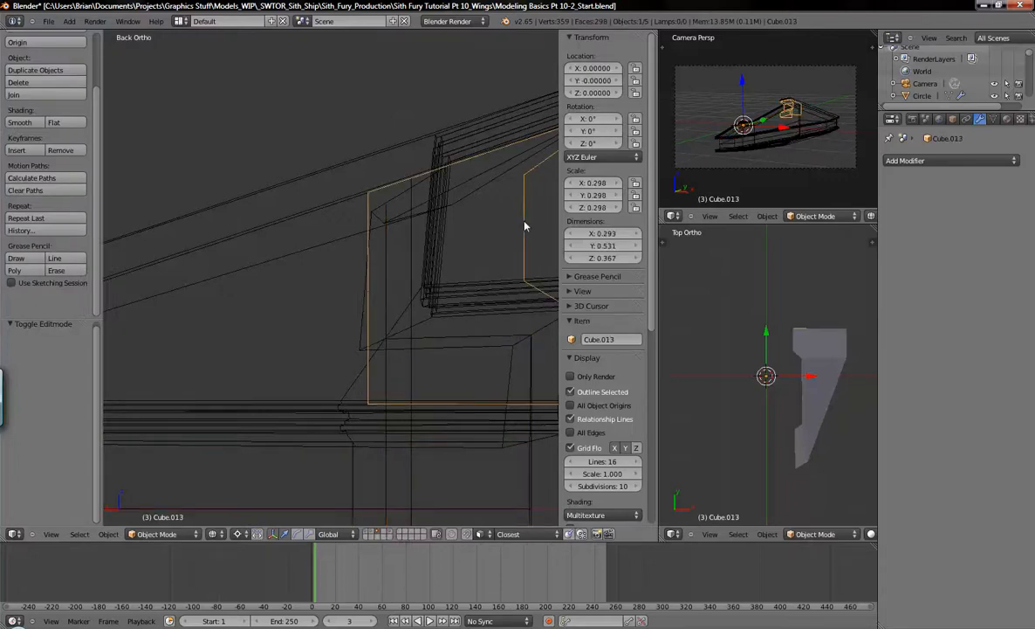
key("Tab")
middle_click_drag(458, 219, 438, 236)
key("ctrl+KP_1")
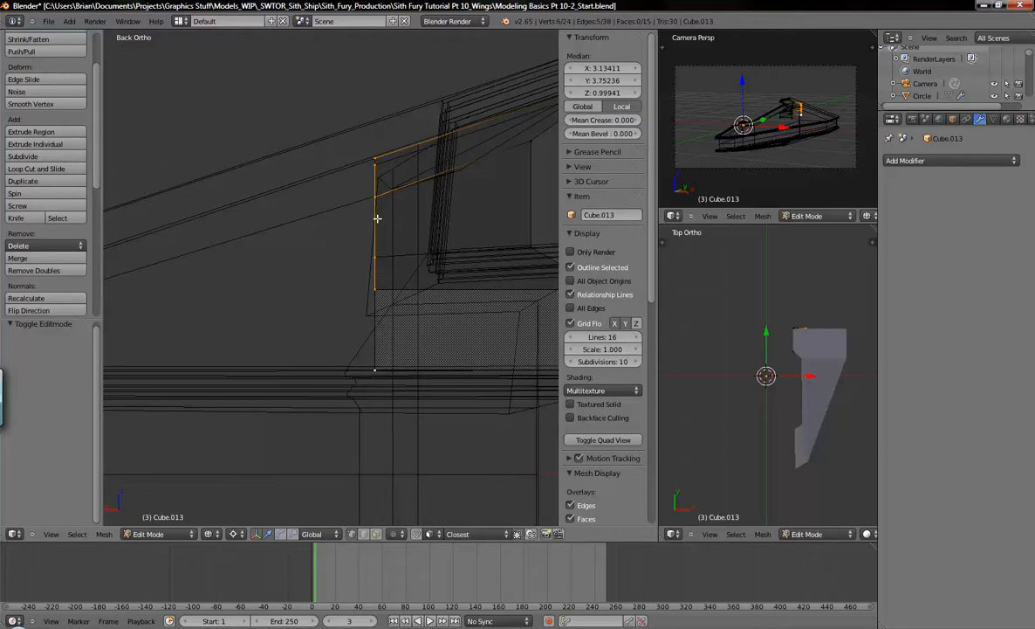
key("g")
key("x")
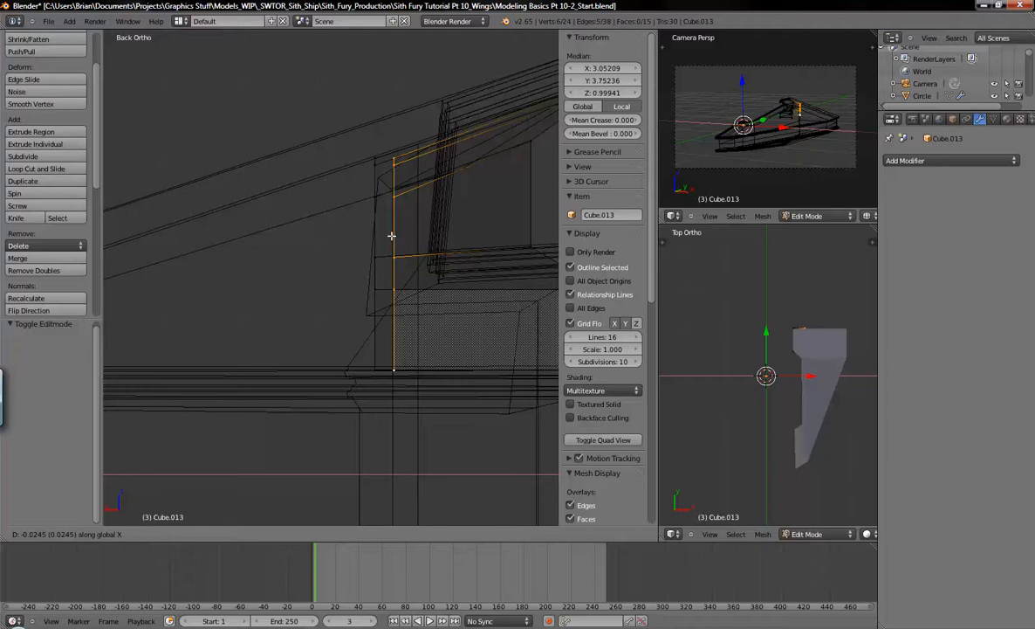
left_click(384, 235)
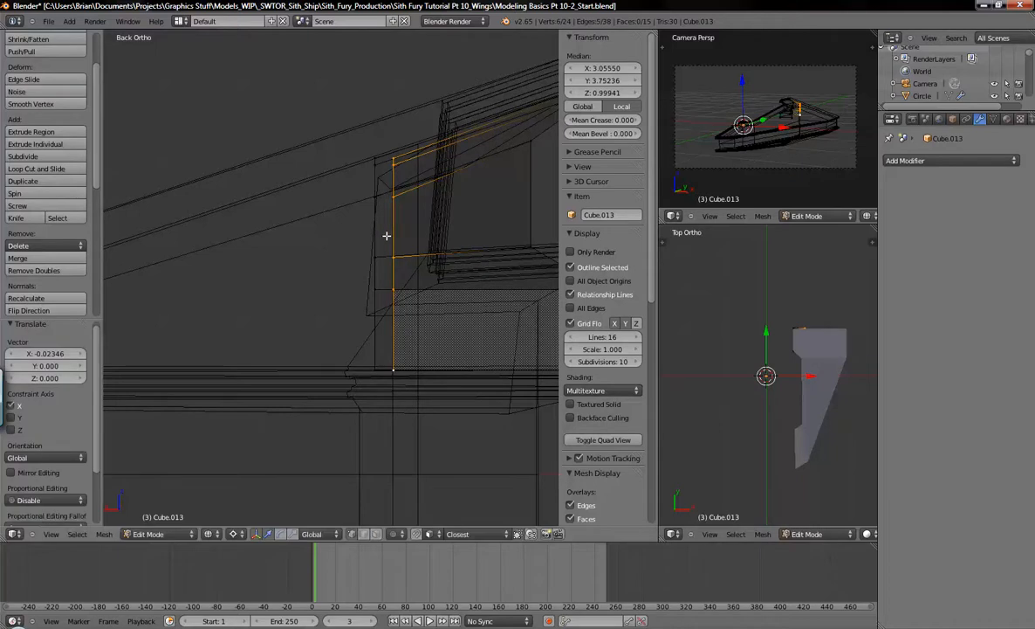
scroll(420, 258, "up", 1)
scroll(411, 226, "up", 1)
key("a")
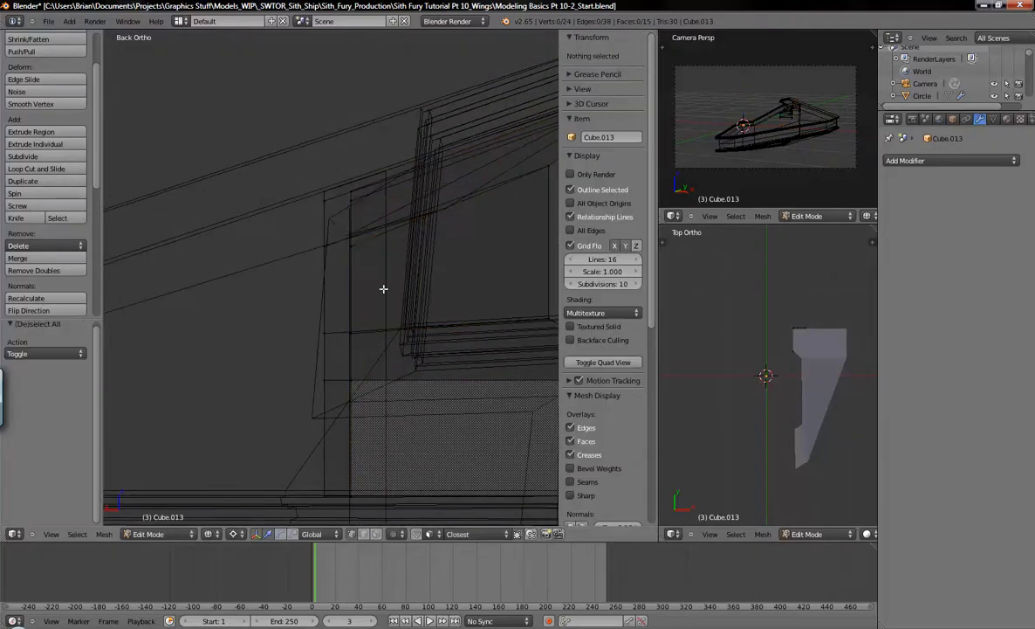
- Raise the four upper vertices of the notched part's outer edge about 0.002 along Z
key("b")
left_click_drag(324, 158, 370, 311)
middle_click_drag(371, 312, 425, 243)
right_click(429, 221)
right_click(433, 231, "shift")
right_click(438, 259, "shift")
right_click(438, 355, "shift")
key("ctrl+KP_1")
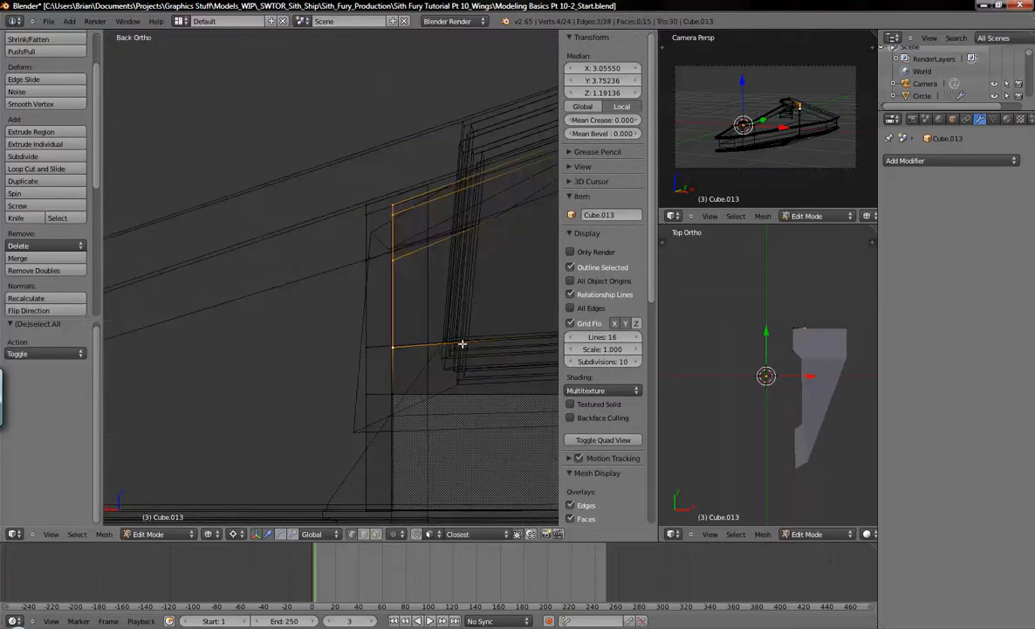
middle_click_drag(464, 349, 419, 332, "shift")
key("g")
key("z")
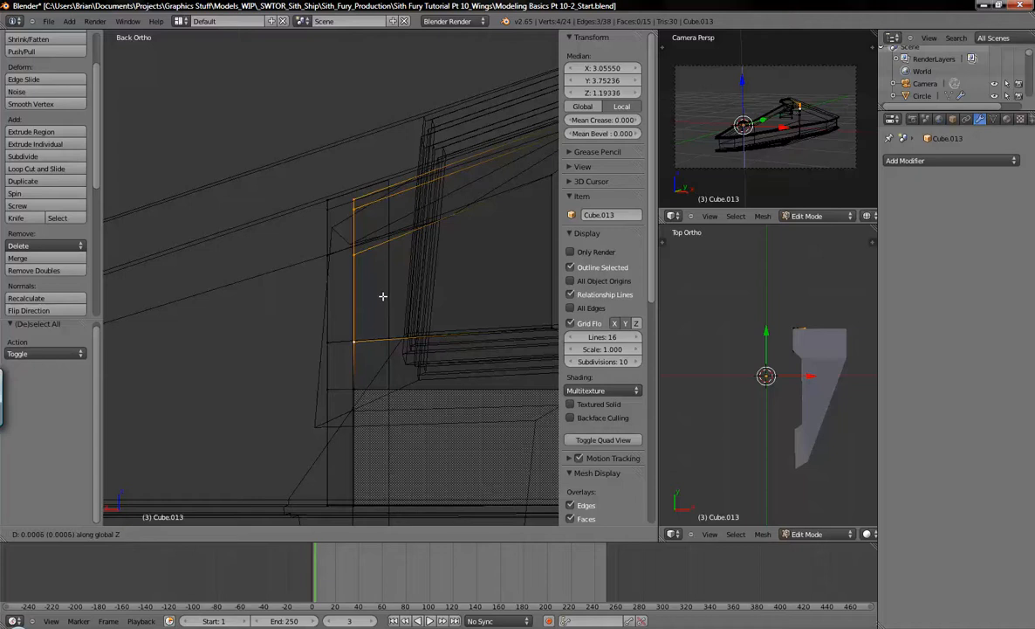
left_click(382, 282)
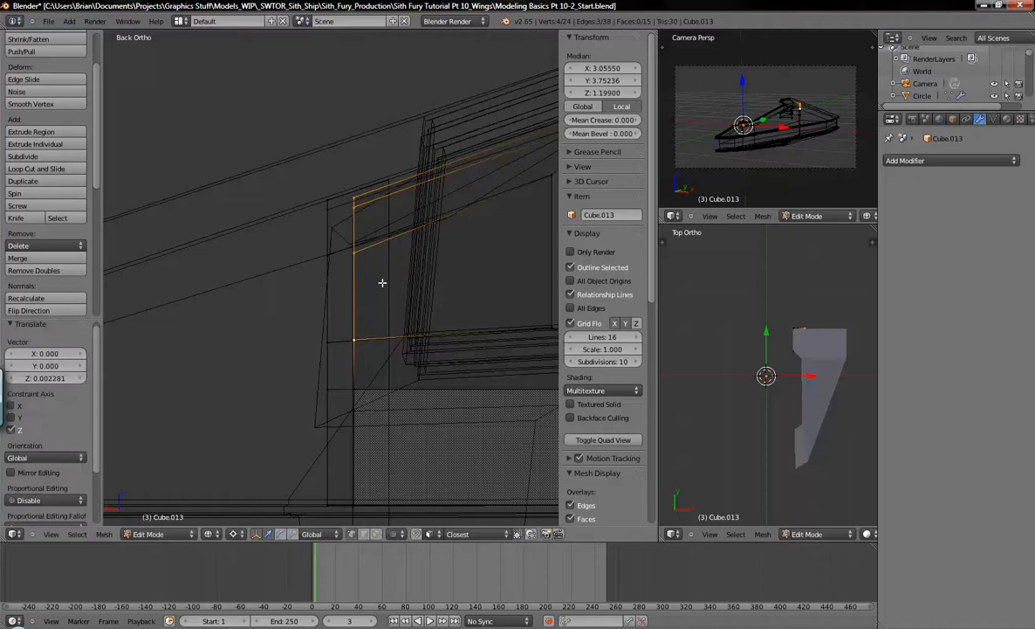
- Raise only the top three vertices of that edge slightly along Z towards the sloping plate, and finish editing the part
right_click(353, 338, "shift")
middle_click_drag(381, 266, 390, 301, "shift")
key("g")
key("z")
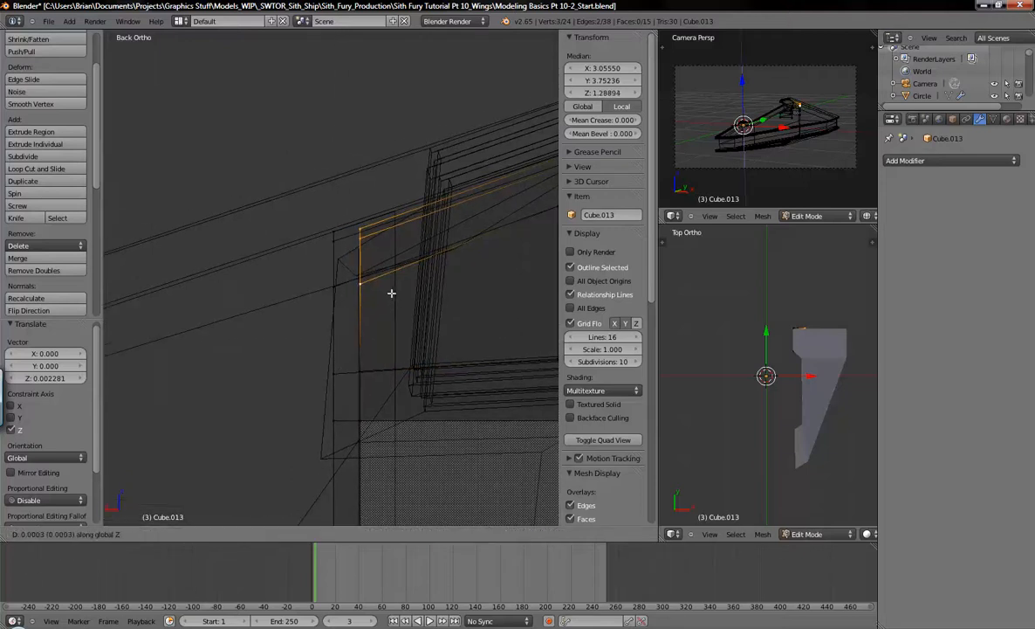
left_click(387, 239)
key("a")
scroll(419, 281, "down", 5)
key("z")
middle_click_drag(463, 320, 374, 339, "shift")
key("Tab")
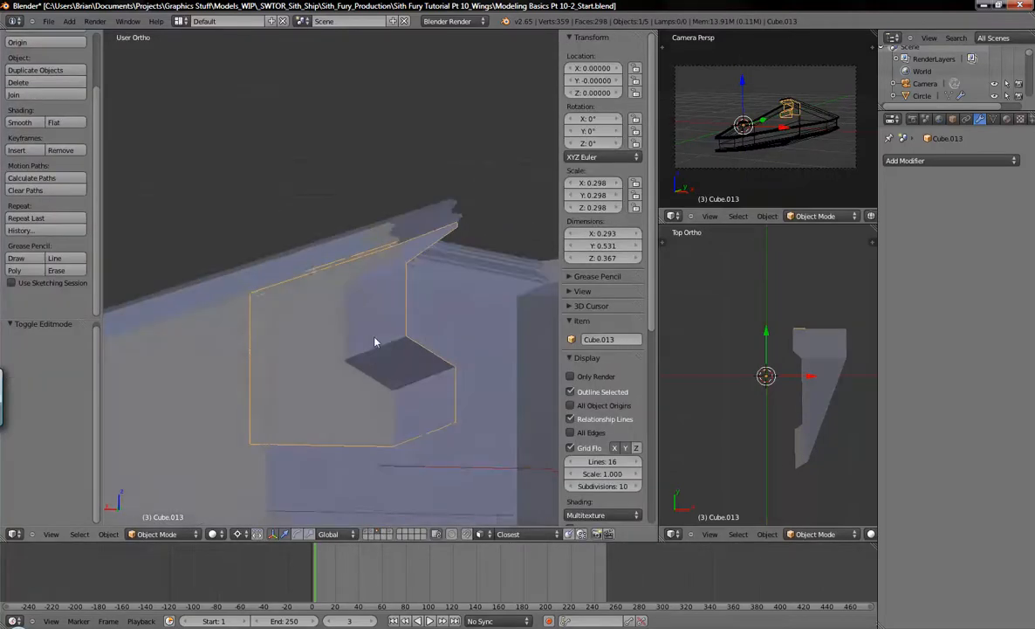
- Delete the flat, mirrored rear cover object between the wing's upper and lower edges
key("Tab")
middle_click_drag(215, 308, 260, 362)
scroll(304, 363, "up", 4)
scroll(352, 366, "down", 3)
key("Tab")
right_click(421, 363)
middle_click_drag(423, 360, 435, 342)
key("x")
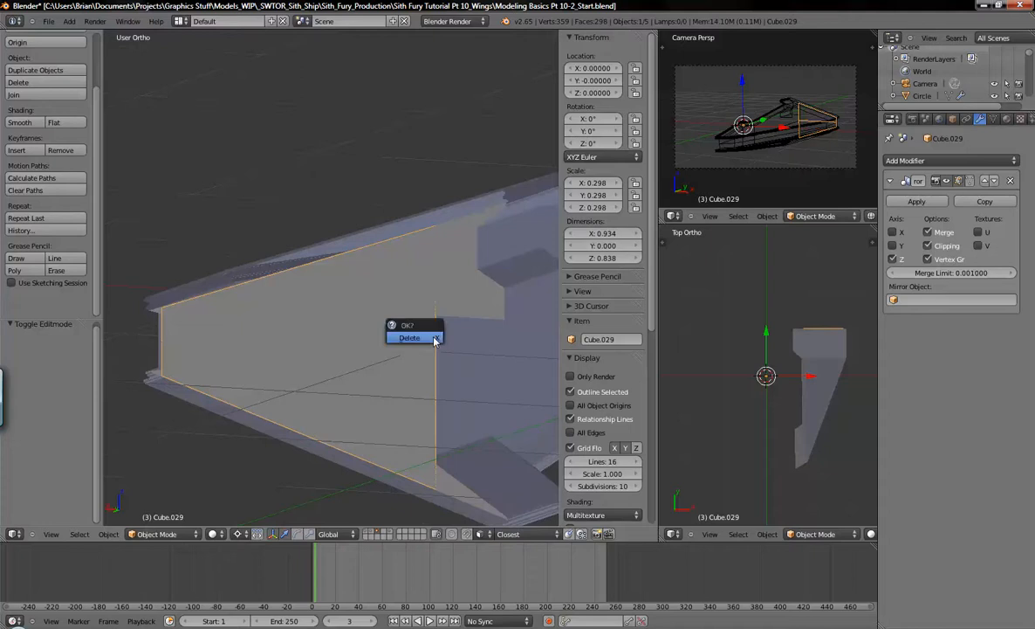
left_click(435, 338)
key("z")
key("z")
mouse_move(469, 360)
middle_mouse_down()
mouse_move(423, 358)
mouse_move(396, 342)
mouse_move(414, 339)
middle_mouse_up()
- Edit the wing plate mesh and delete the extra vertex on its rear lower edge beside the notched part
right_click(428, 236)
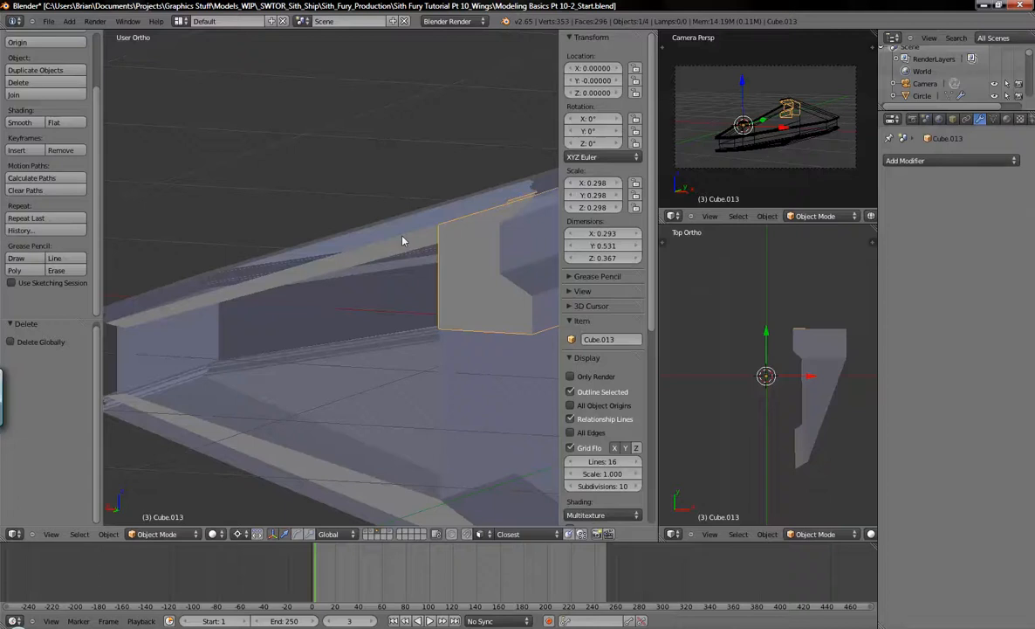
right_click(407, 235)
key("Tab")
middle_click_drag(462, 262, 466, 322, "shift")
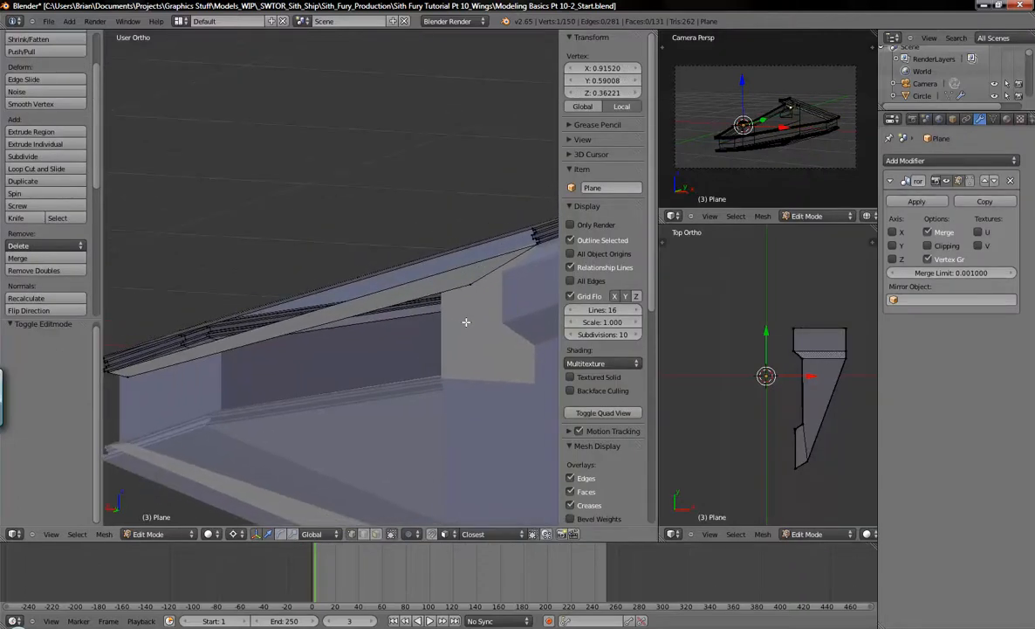
mouse_move(466, 280)
right_mouse_down()
mouse_move(443, 257)
mouse_move(451, 233)
mouse_move(475, 294)
right_mouse_up()
middle_click_drag(478, 296, 467, 336)
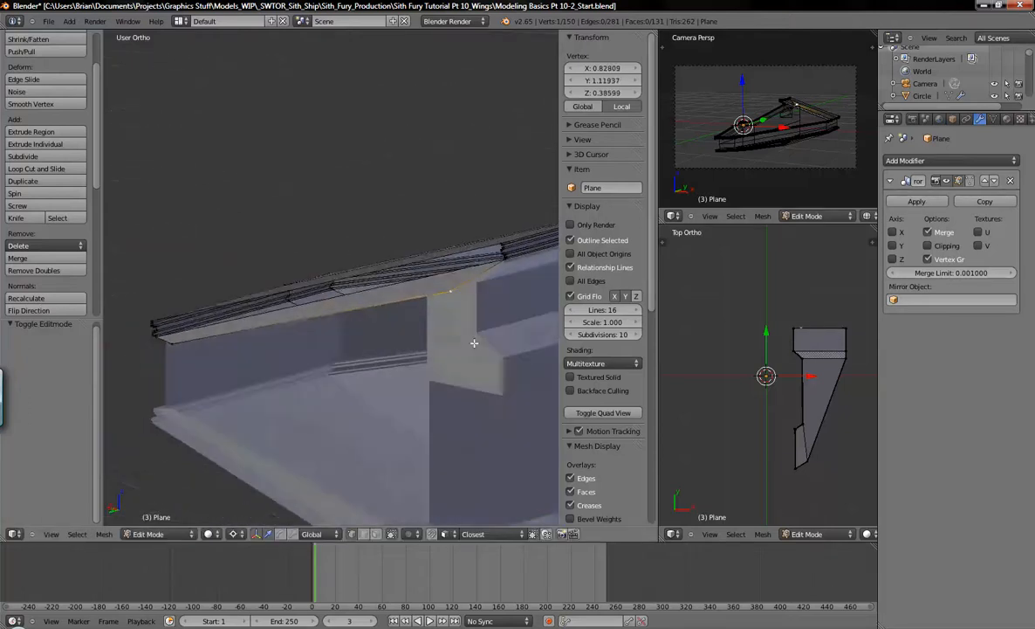
key("Tab")
key("Tab")
key("g")
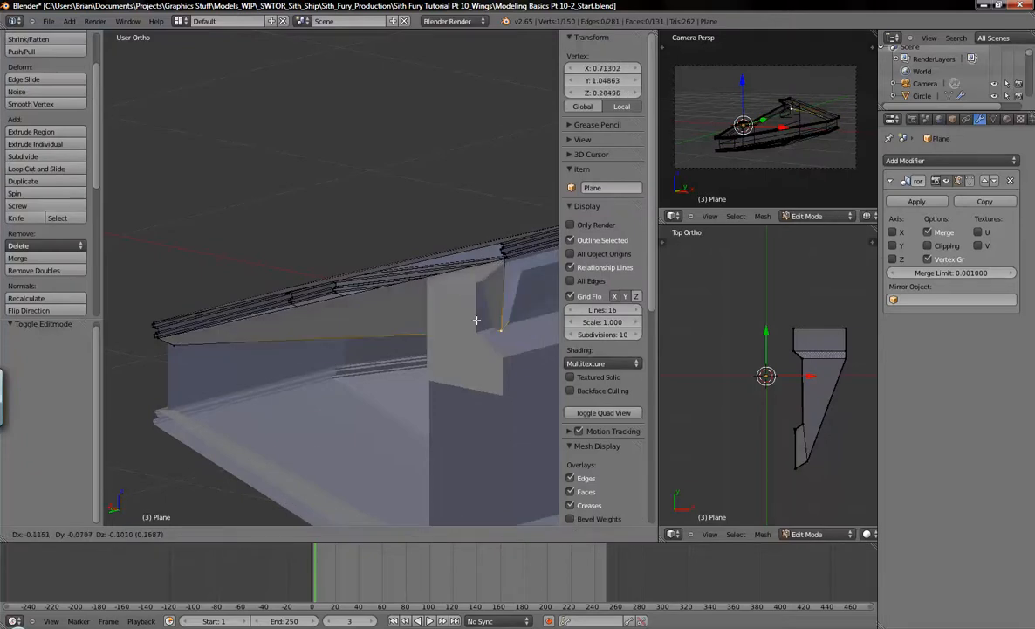
right_click(481, 320)
key("x")
left_click(481, 320)
mouse_move(481, 320)
middle_mouse_down()
mouse_move(451, 308)
mouse_move(462, 317)
mouse_move(446, 319)
mouse_move(486, 317)
middle_mouse_up()
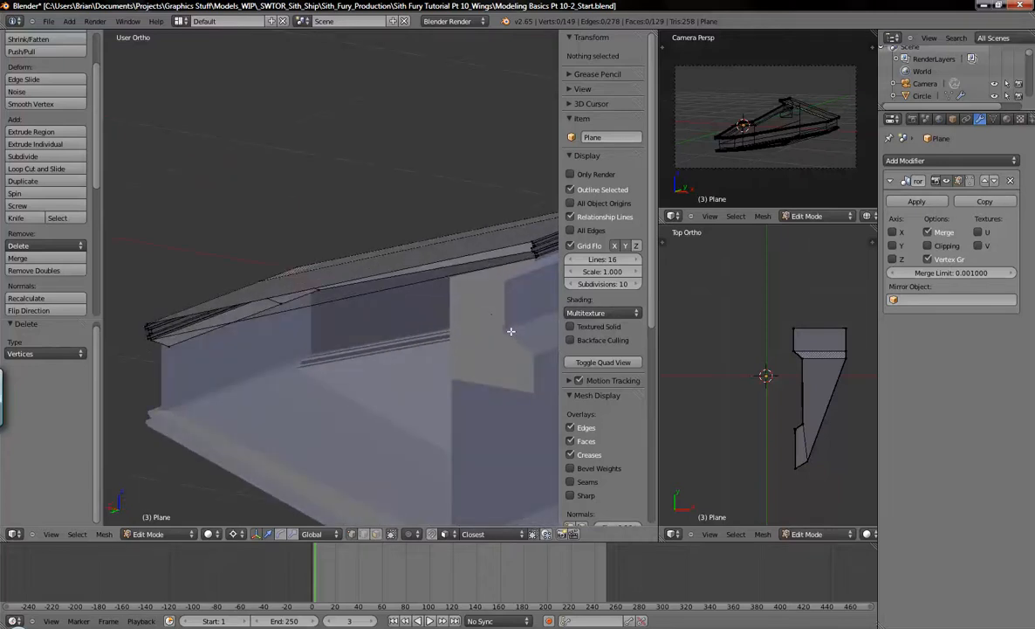
key("a")
key("a")
middle_click_drag(499, 326, 474, 319)
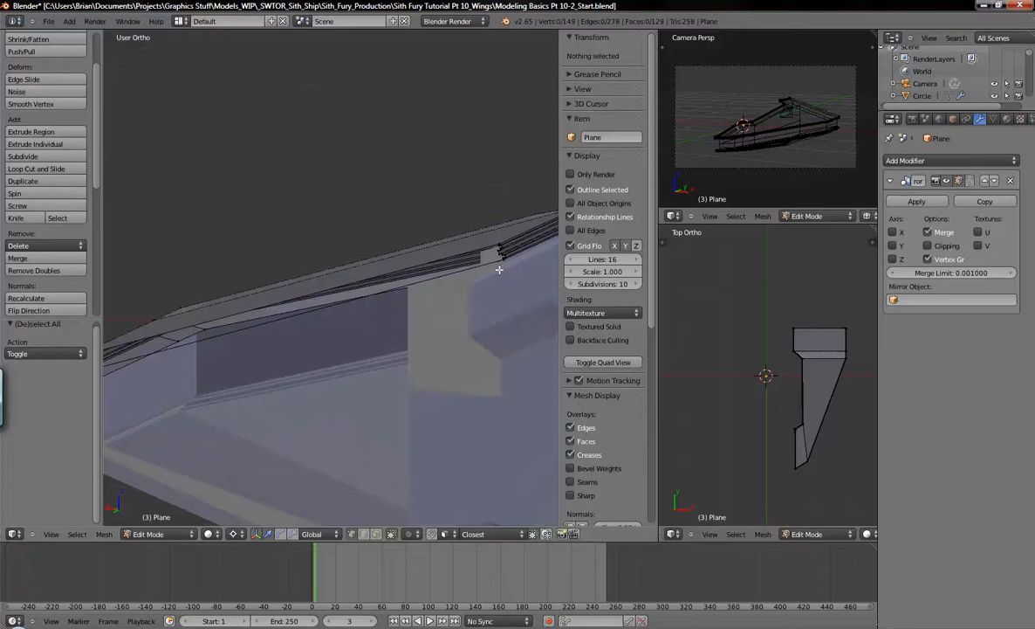
- Select the wing plate's long lower rear edge by its two end vertices and subdivide it with one cut
scroll(488, 278, "up", 4)
middle_click_drag(488, 278, 357, 311)
middle_click_drag(759, 388, 697, 308)
scroll(762, 353, "up", 8)
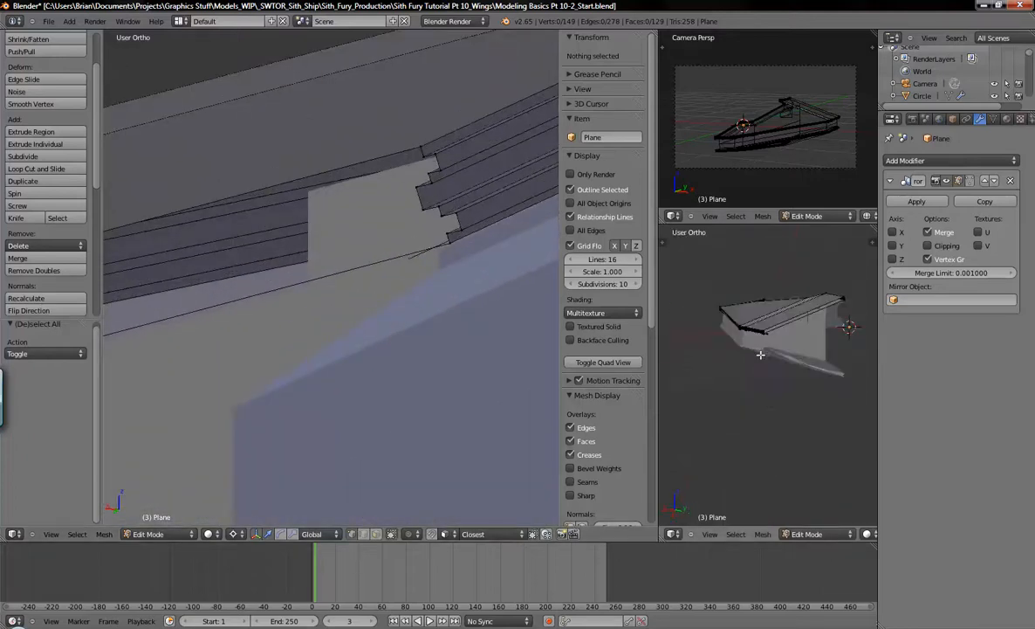
middle_click_drag(774, 291, 803, 330)
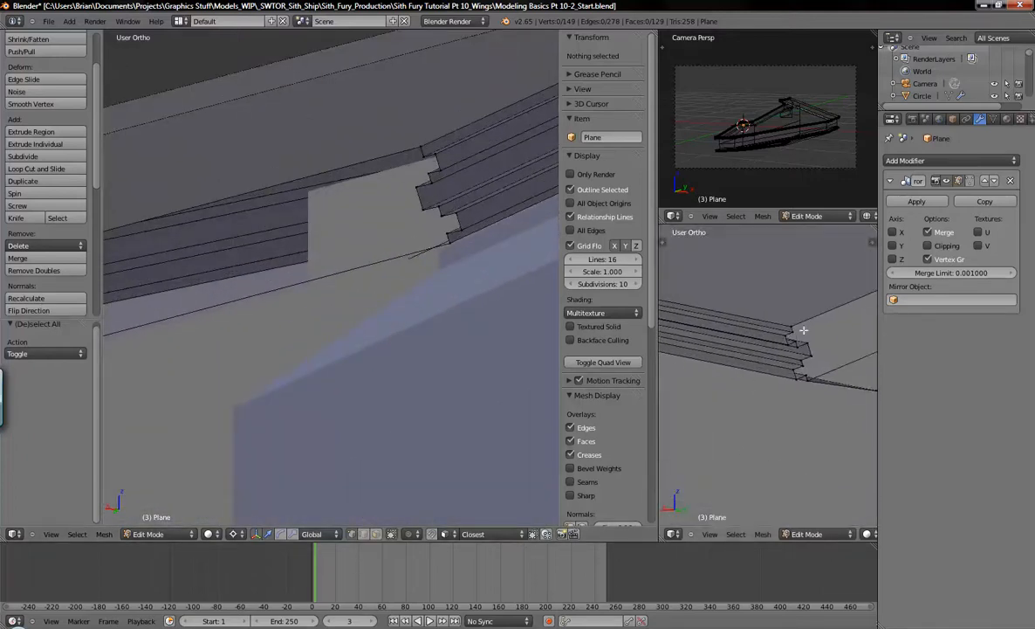
middle_click_drag(838, 380, 789, 394, "shift")
middle_click_drag(444, 215, 450, 304, "shift")
middle_click_drag(449, 356, 450, 350)
right_click(449, 337)
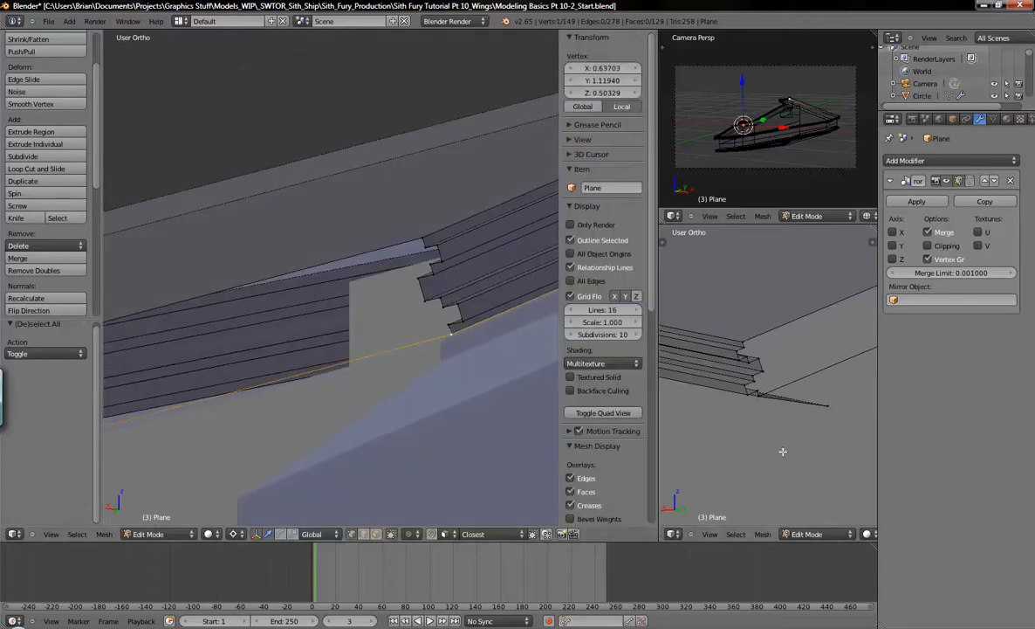
scroll(766, 405, "up", 2)
right_click(756, 388, "shift")
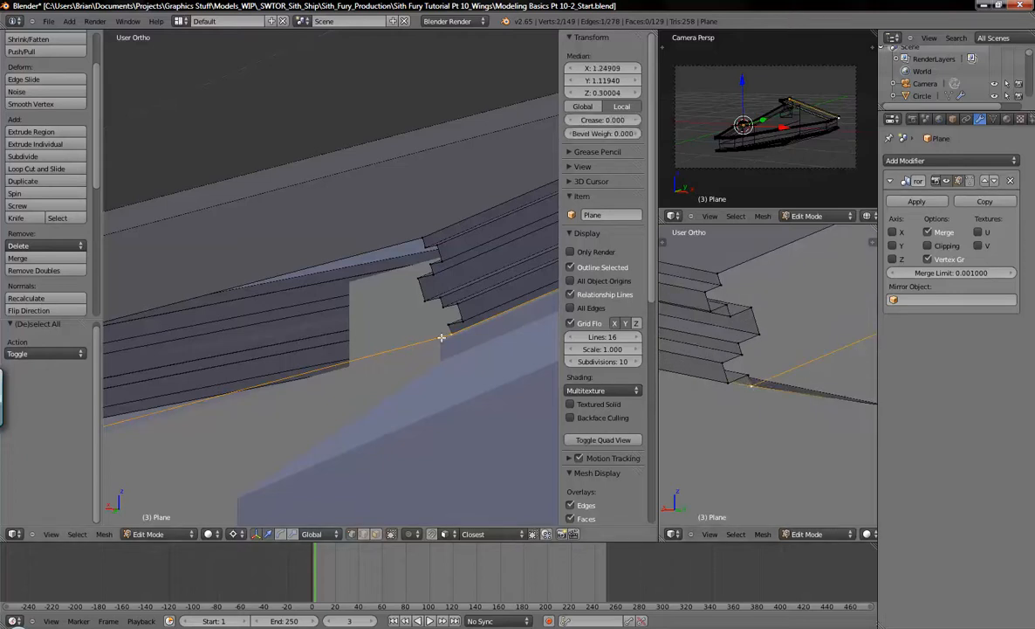
key("w")
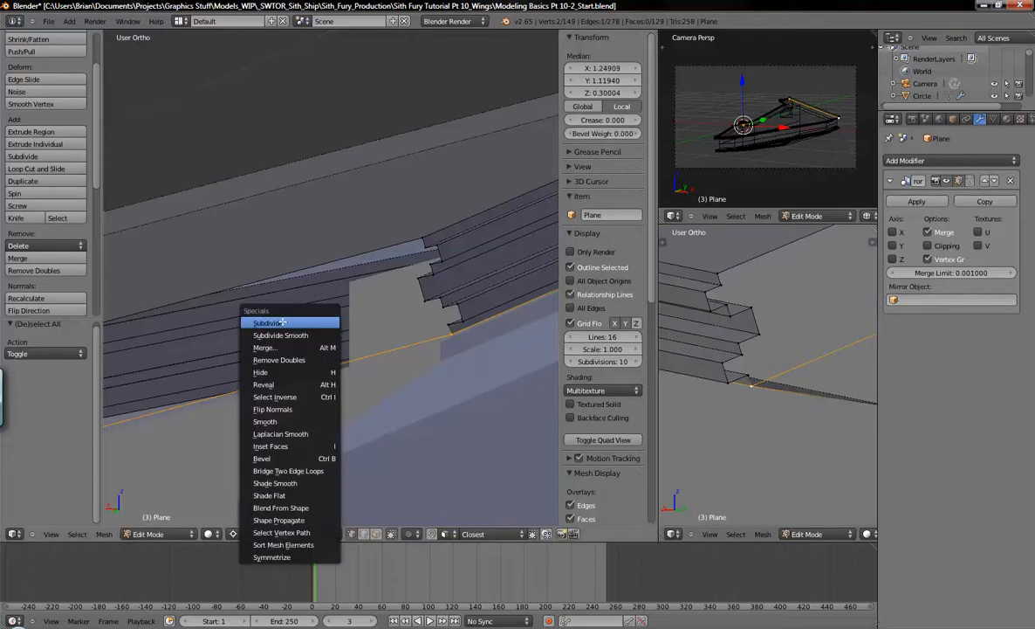
left_click(283, 324)
- Slide the new midpoint vertex along its edge towards the notched part, to about X 0.919
middle_click_drag(331, 337, 229, 401)
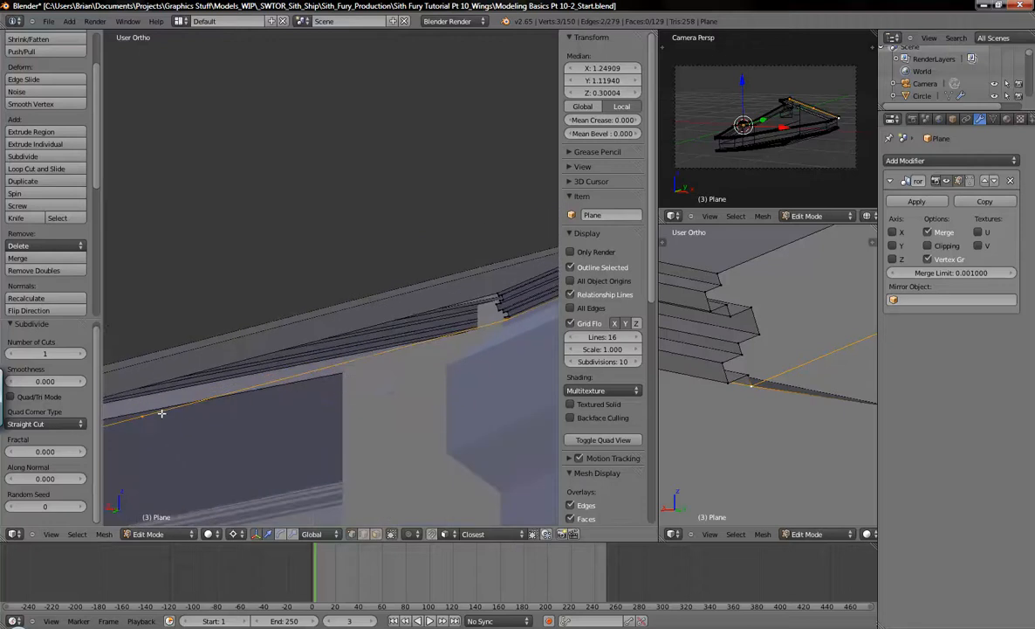
right_click(143, 417)
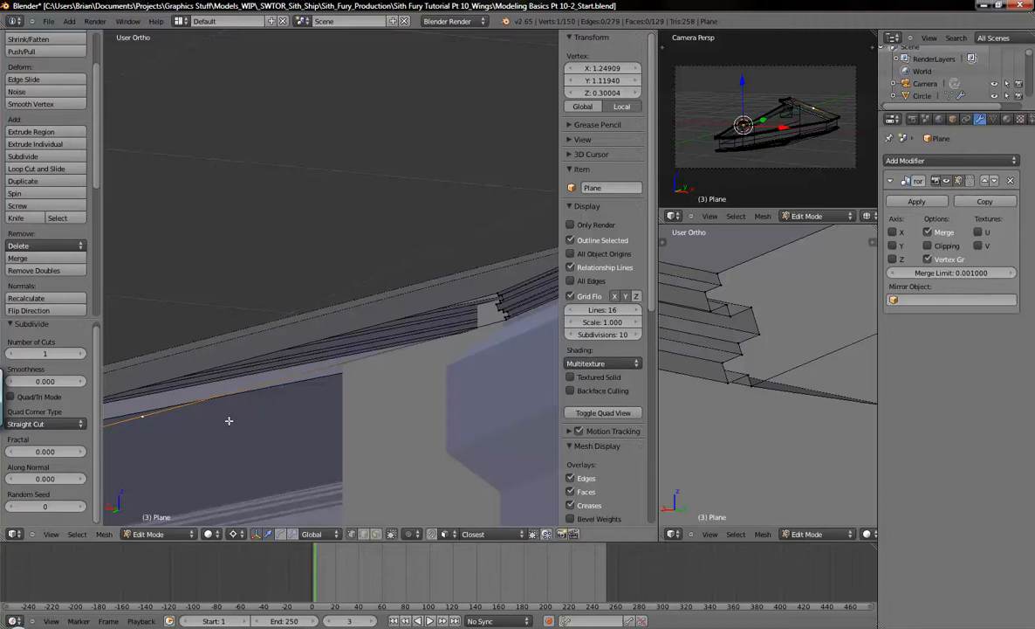
key("ctrl+KP_1")
middle_click_drag(236, 418, 329, 333, "shift")
scroll(330, 334, "up", 4)
key("z")
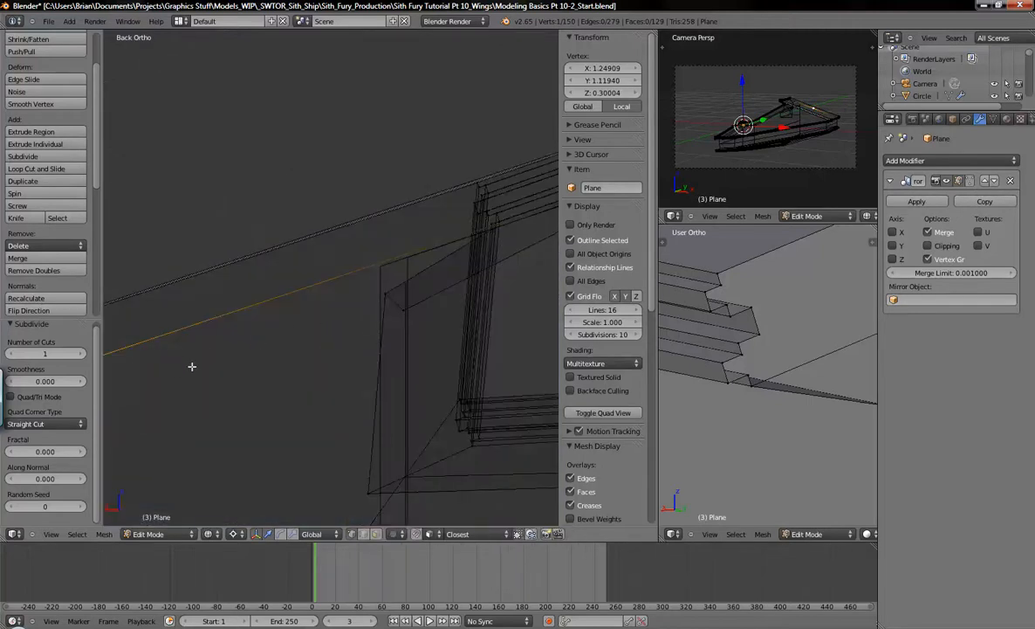
key("shift+v")
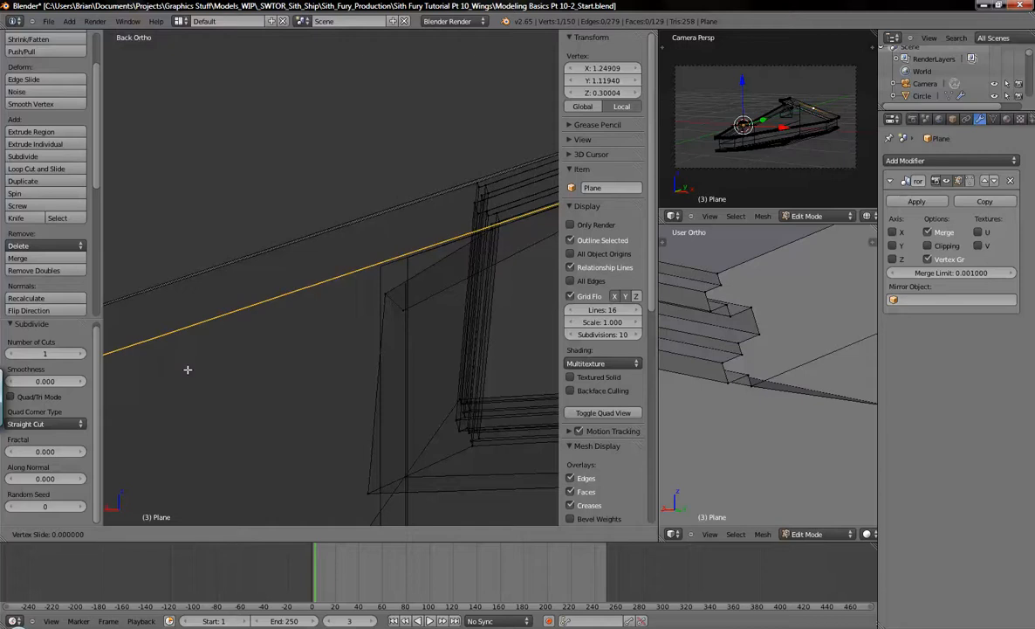
right_click(187, 379)
scroll(187, 383, "down", 5)
middle_click_drag(187, 385, 325, 366, "shift")
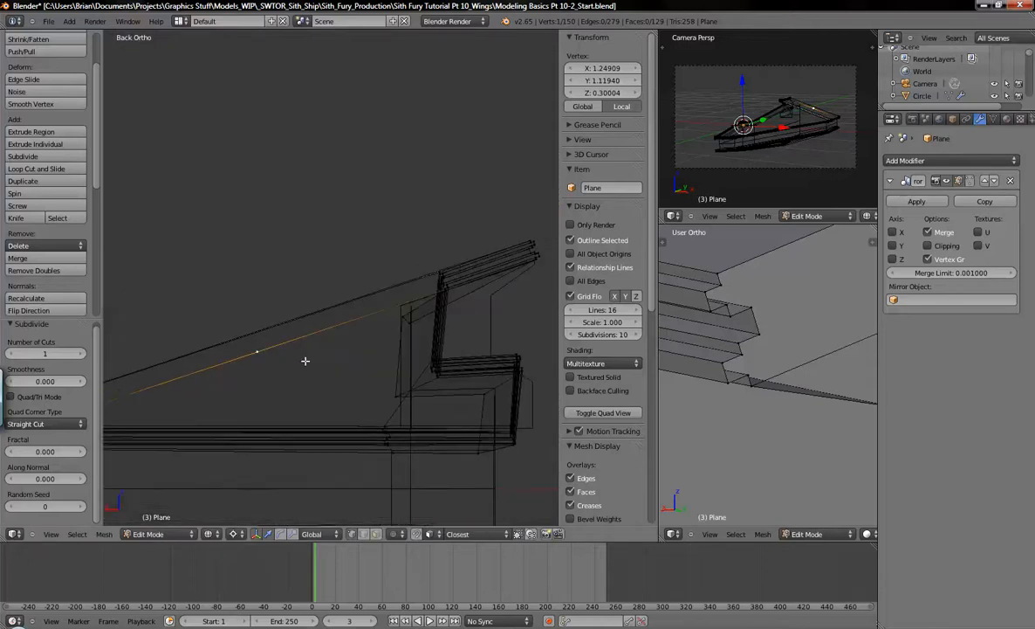
key("shift+v")
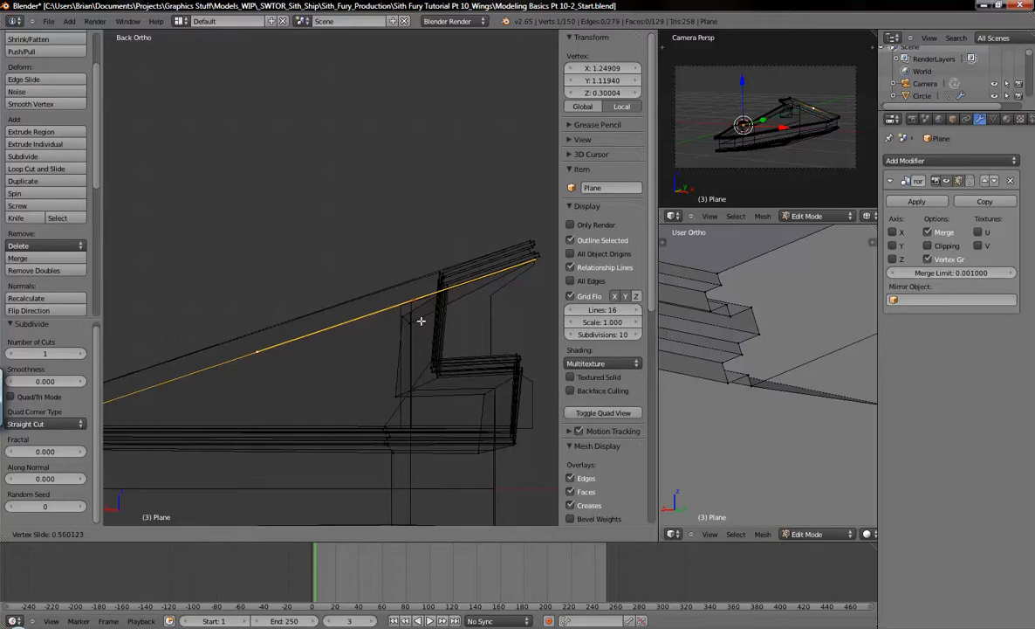
left_click(416, 322)
- Fine-tune the vertex slide to about X 0.914, directly above the vertical edge of the part below
scroll(414, 323, "up", 4)
scroll(414, 320, "up", 1)
middle_click_drag(415, 286, 376, 371, "shift")
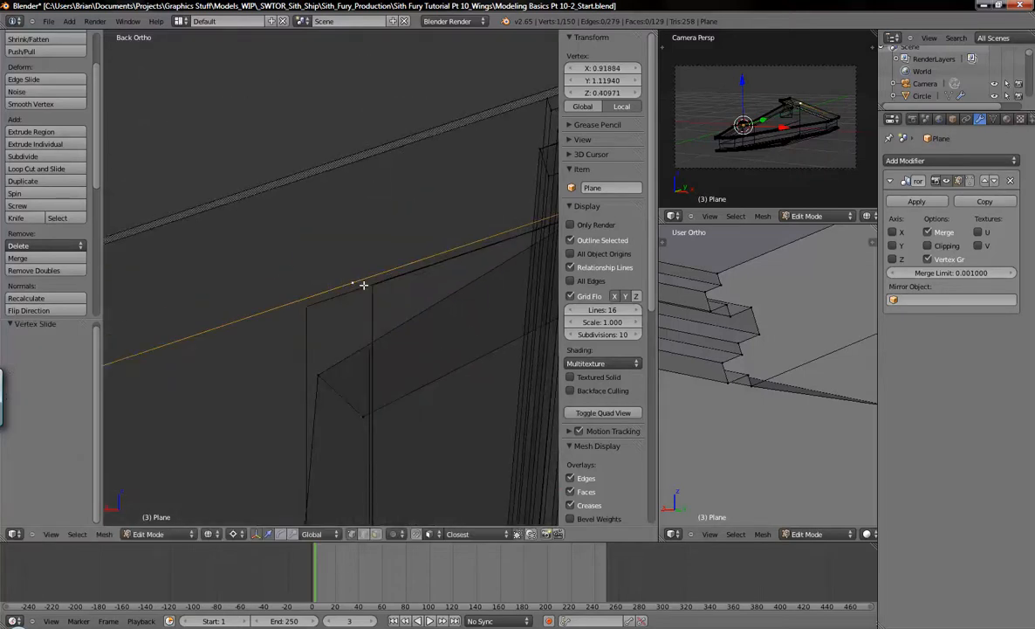
key("shift+v")
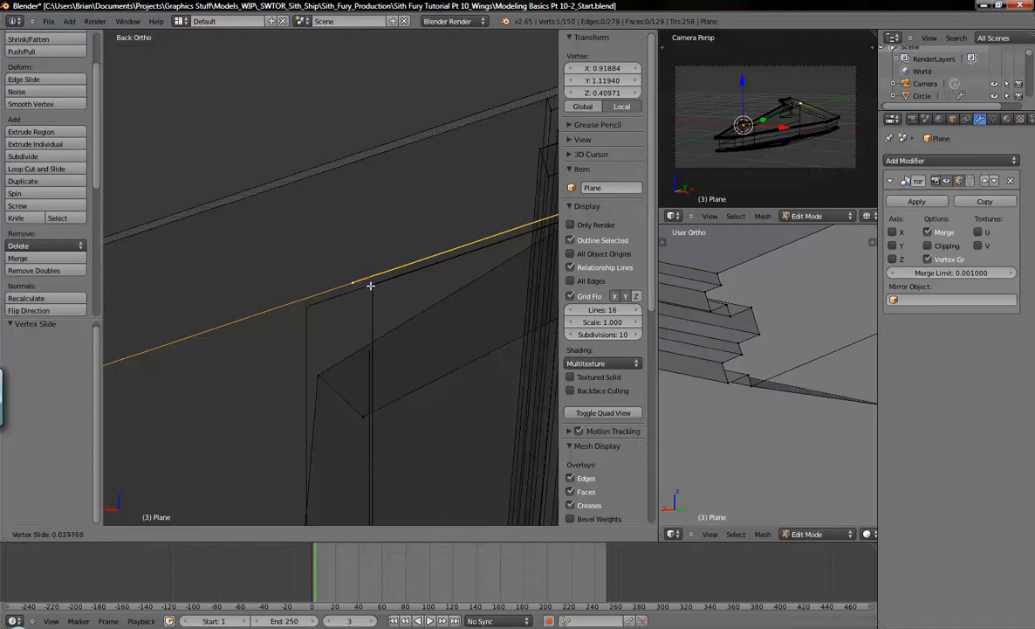
left_click(371, 272)
- Extrude the slid vertex downwards in a straight vertical line and set the new vertex's Z to 0
mouse_move(401, 312)
middle_mouse_down()
mouse_move(400, 351)
mouse_move(442, 266)
mouse_move(422, 284)
mouse_move(377, 292)
mouse_move(351, 328)
mouse_move(393, 328)
middle_mouse_up()
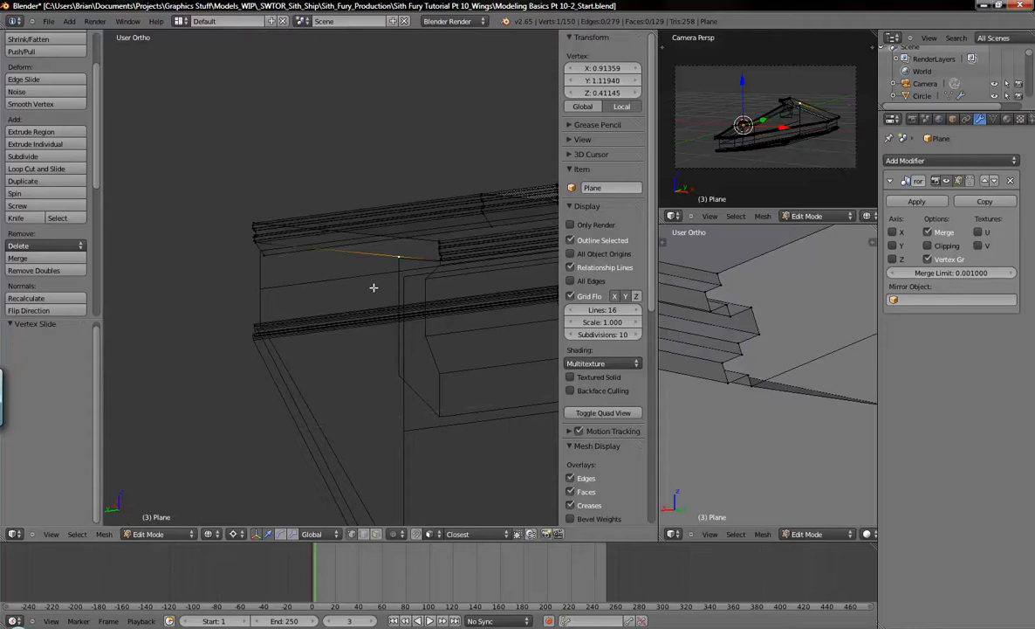
key("e")
left_click(374, 324)
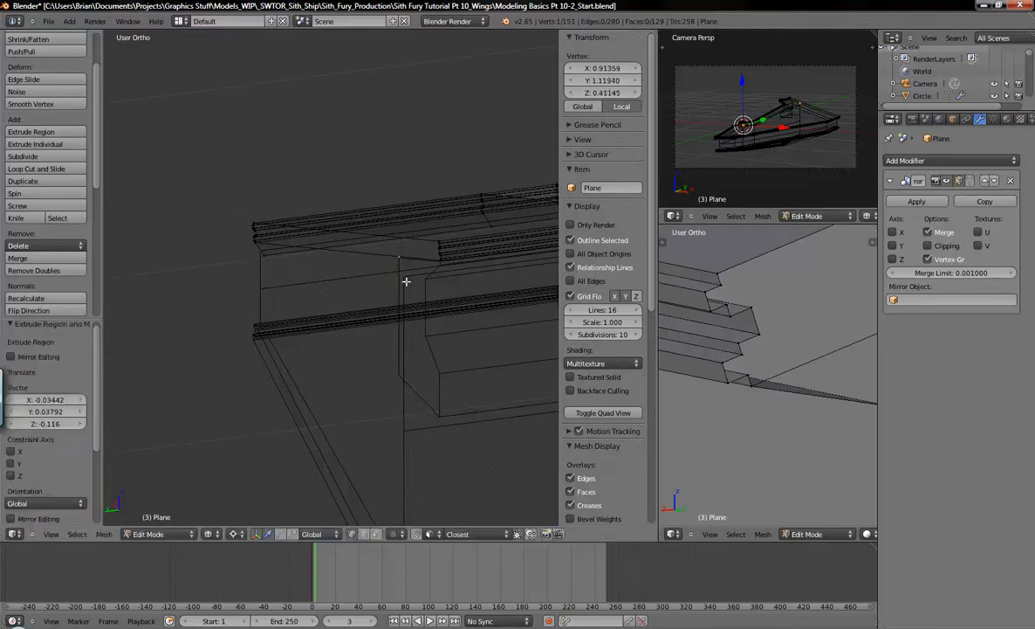
key("g")
key("z")
left_click(408, 357)
mouse_move(408, 356)
middle_mouse_down()
mouse_move(451, 376)
mouse_move(483, 369)
mouse_move(424, 367)
middle_mouse_up()
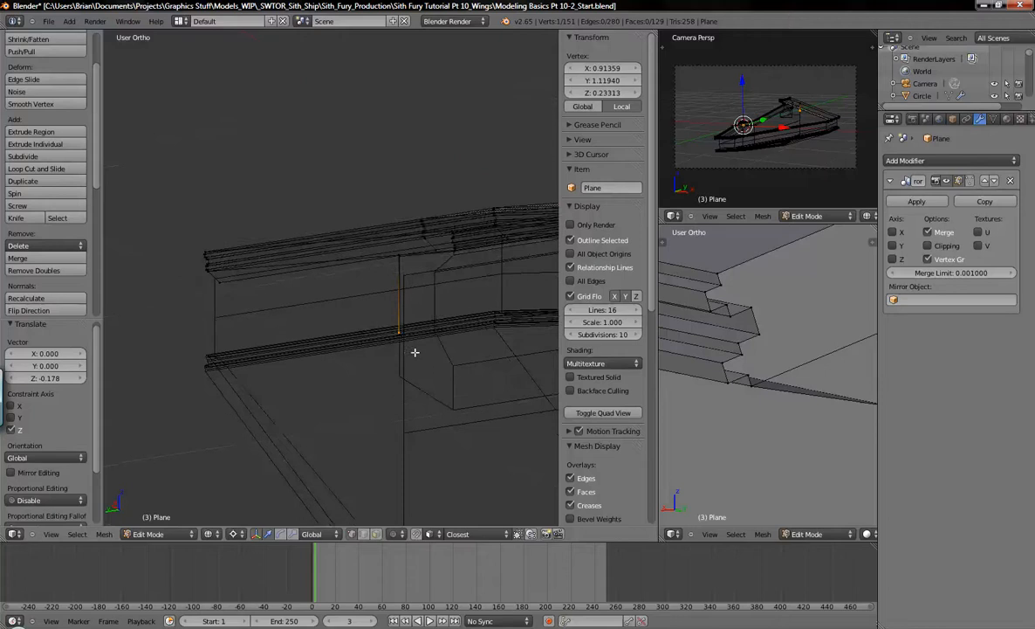
left_click(601, 93)
type("0")
key("Return")
- Move the plate's lower edge at the wing tip about 0.023 along X and 0.004 along Z towards the inner part's corner
middle_click_drag(361, 309, 401, 357)
right_click(180, 276)
middle_click_drag(377, 358, 378, 356)
middle_click_drag(321, 288, 399, 285, "shift")
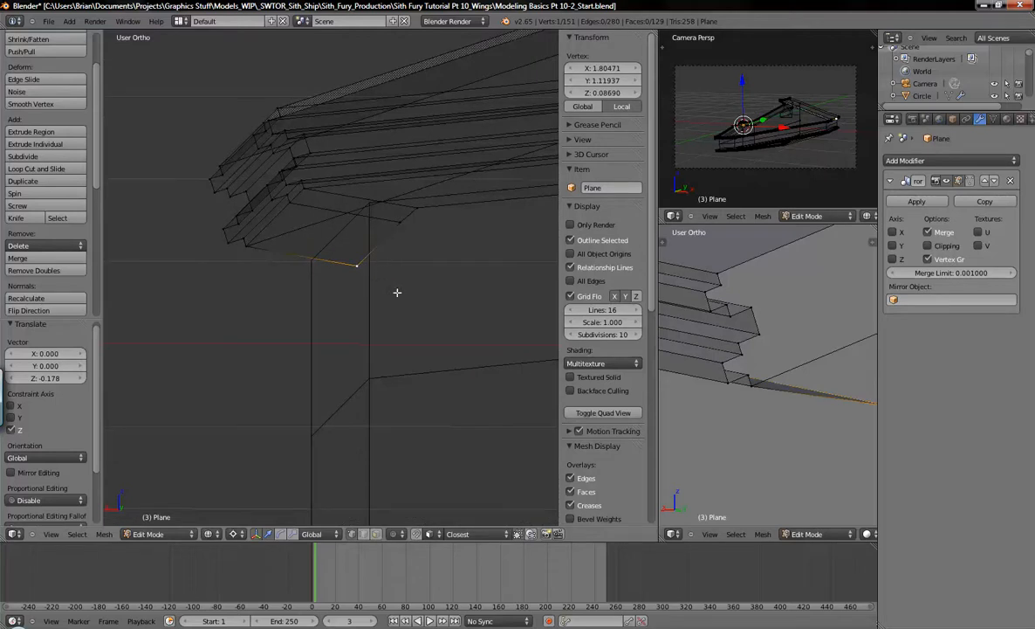
right_click(399, 226, "shift")
middle_click_drag(399, 226, 425, 275)
key("ctrl+KP_1")
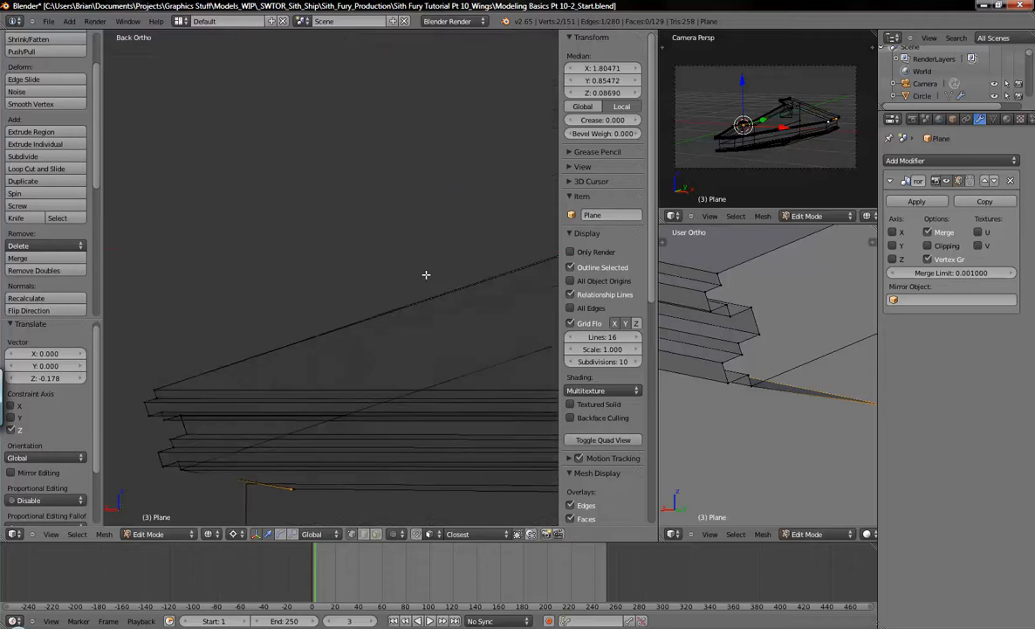
scroll(426, 274, "up", 5)
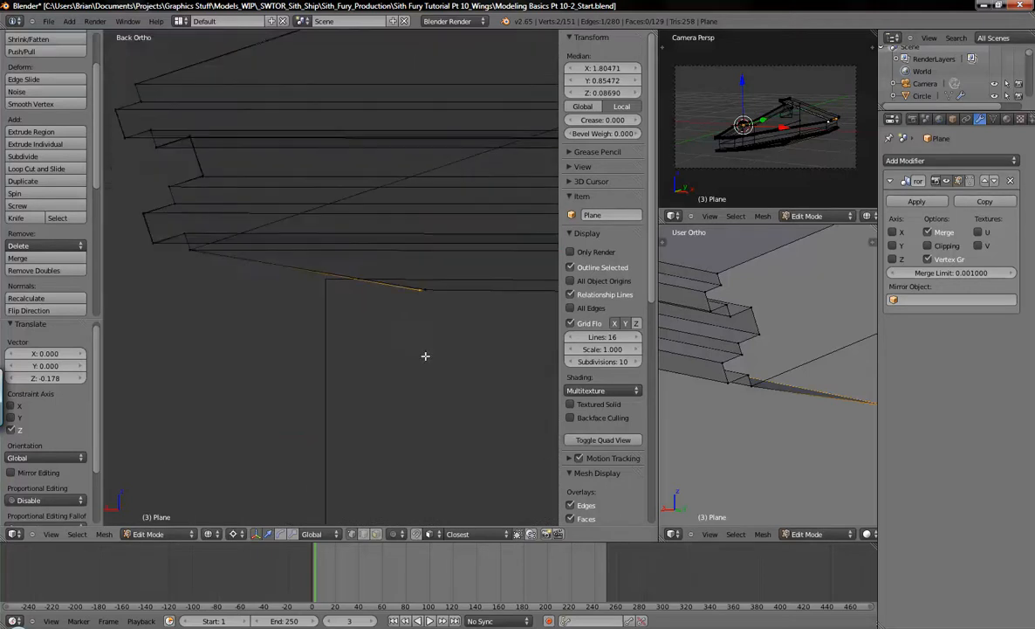
key("g")
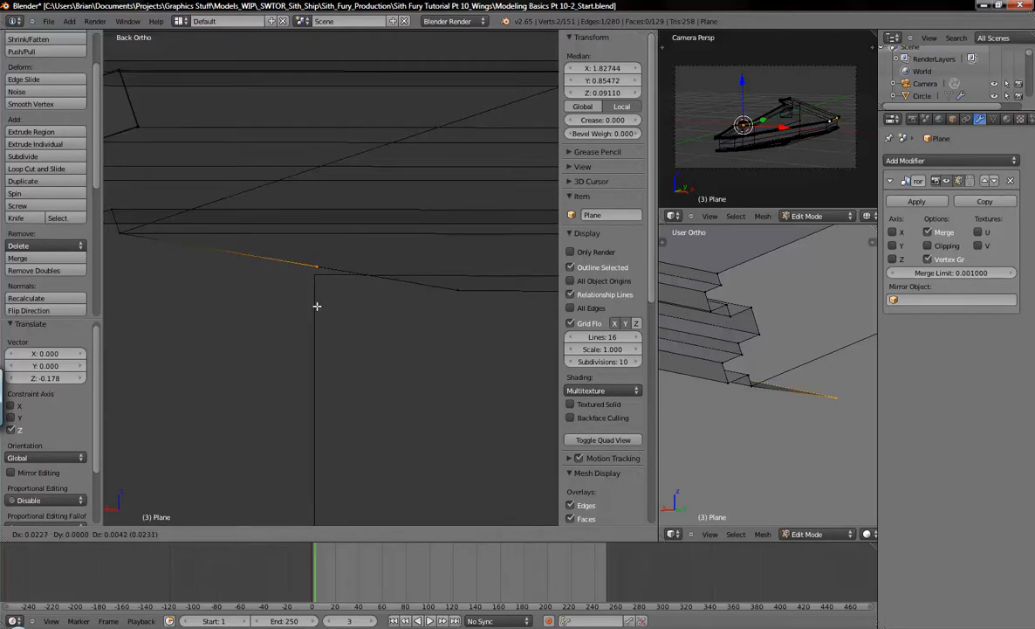
left_click(317, 305)
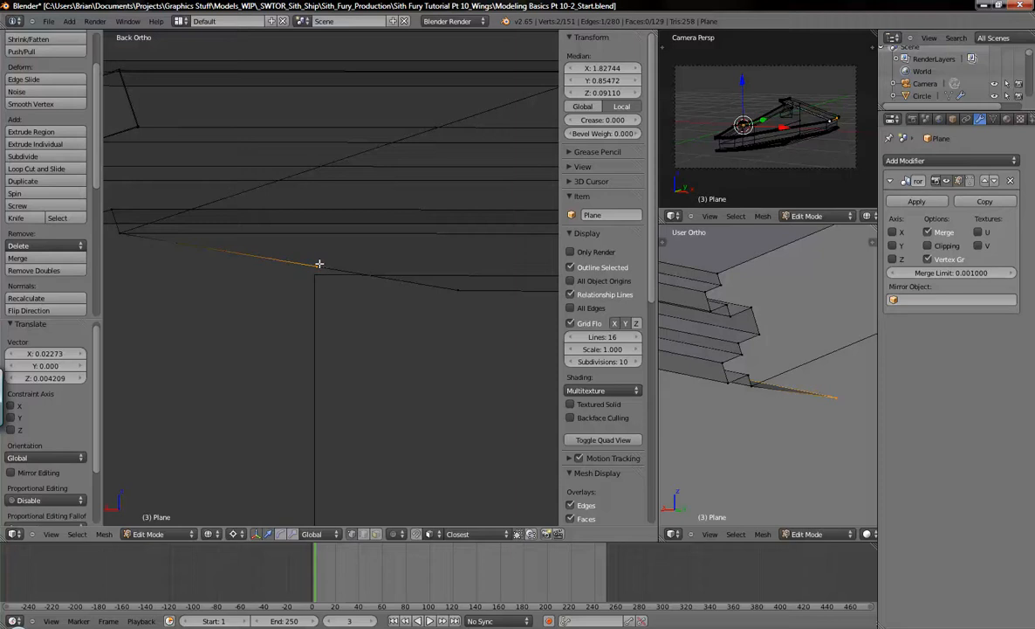
- Nudge the same wing tip edge slightly along X so it lines up with the inner part's vertical side
middle_click_drag(391, 294, 434, 374)
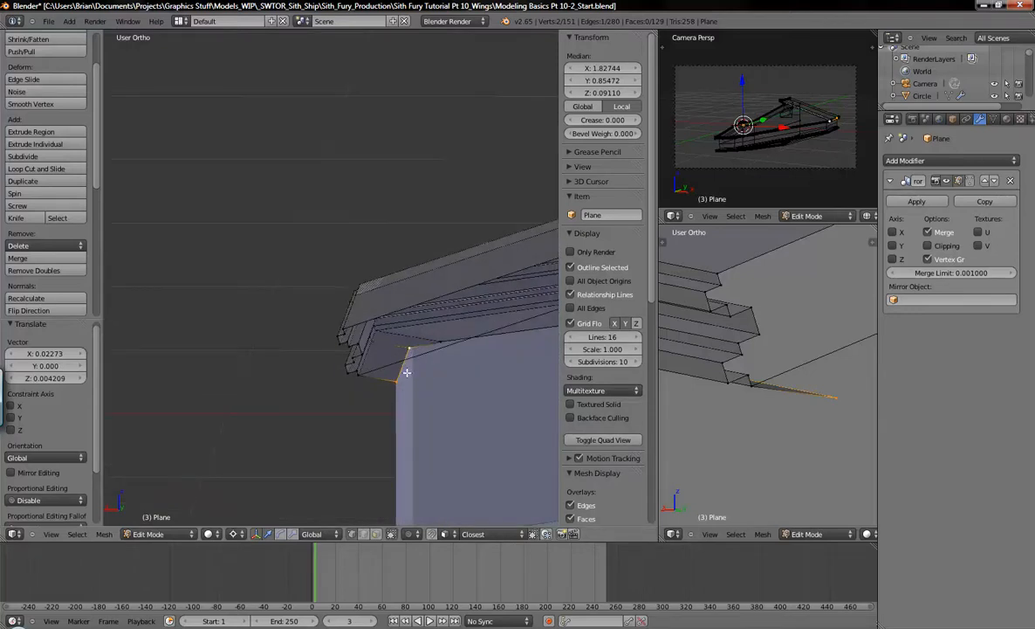
key("ctrl+KP_1")
scroll(396, 417, "up", 1)
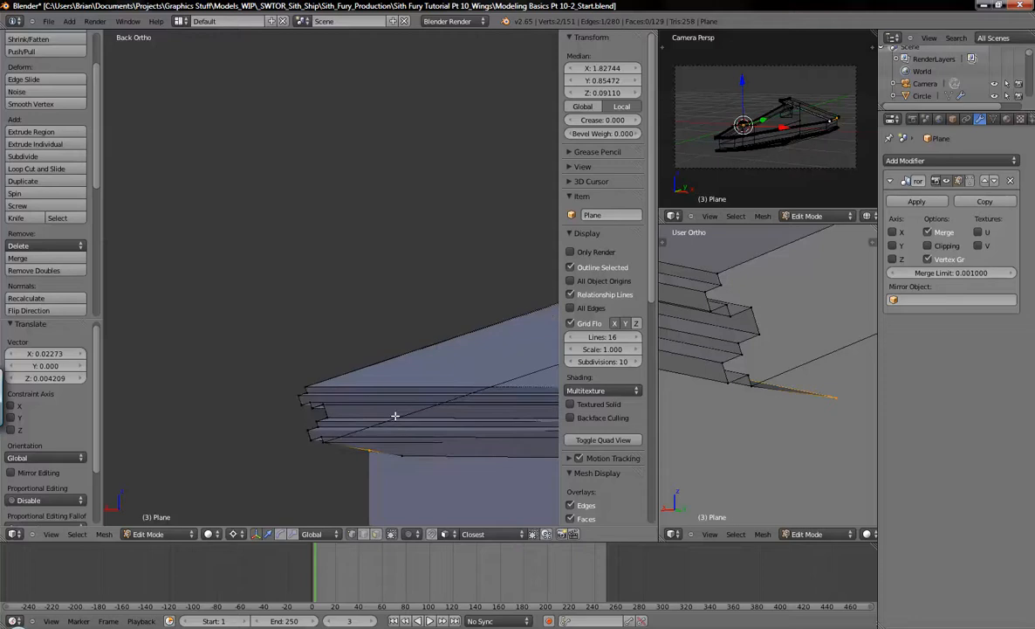
scroll(396, 416, "up", 8)
scroll(374, 300, "up", 2)
key("g")
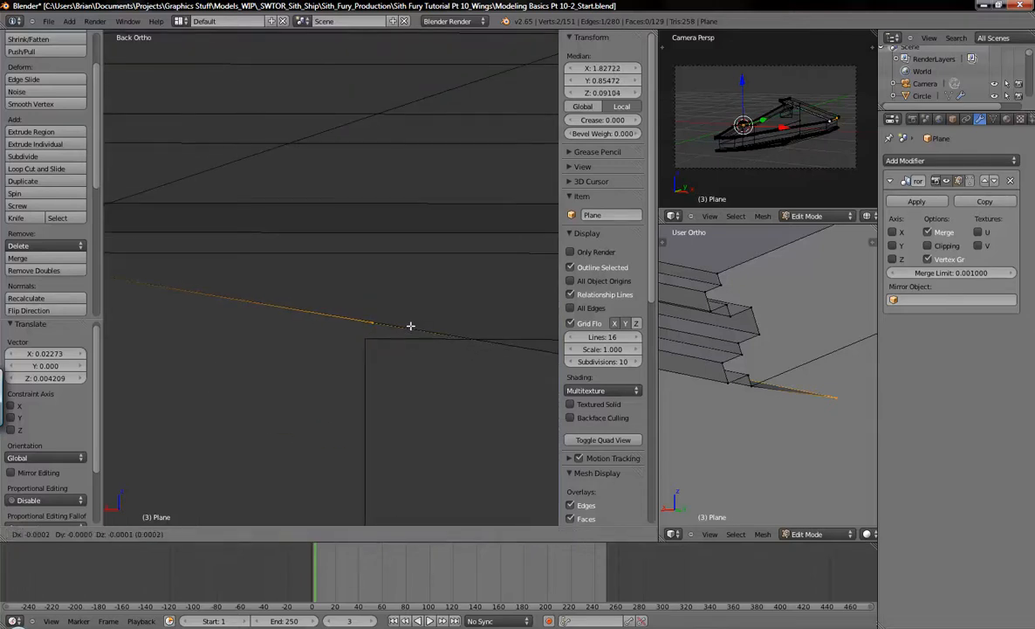
left_click(441, 330)
- Extrude the rear vertex of the wing tip edge straight down and set the new vertex's Z to 0
middle_click_drag(441, 329, 416, 418)
right_click(410, 441)
middle_click_drag(465, 455, 436, 324, "shift")
middle_click_drag(436, 324, 407, 341)
scroll(435, 403, "down", 4)
scroll(437, 425, "down", 5)
key("e")
left_click(393, 362)
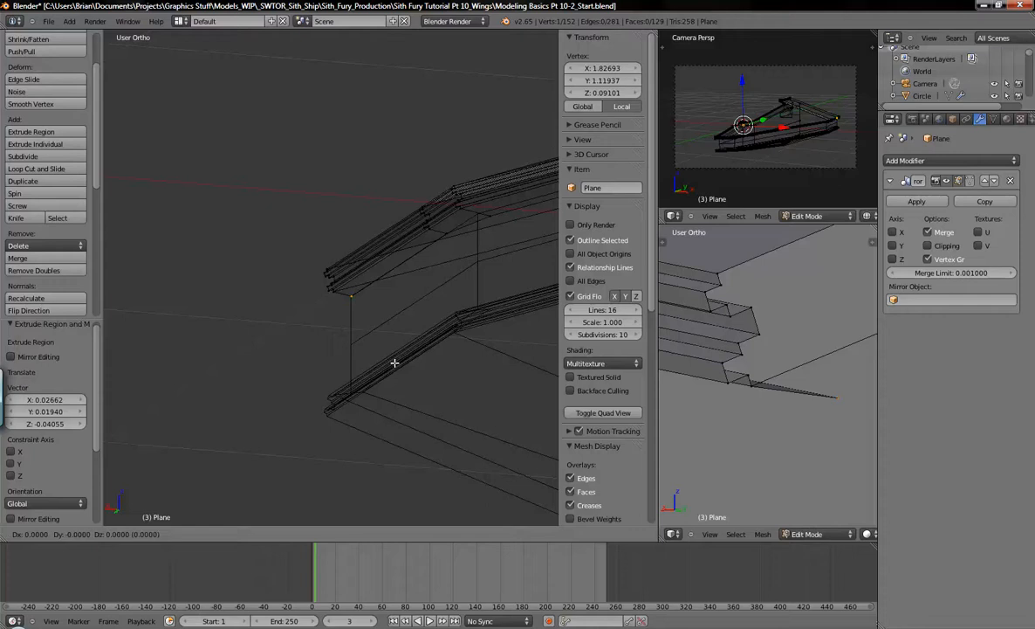
double_click(603, 92)
type("0")
key("Return")
- Create a four-sided rear face between the upper and lower vertices of the two vertical extrusions
middle_click_drag(419, 201, 390, 379)
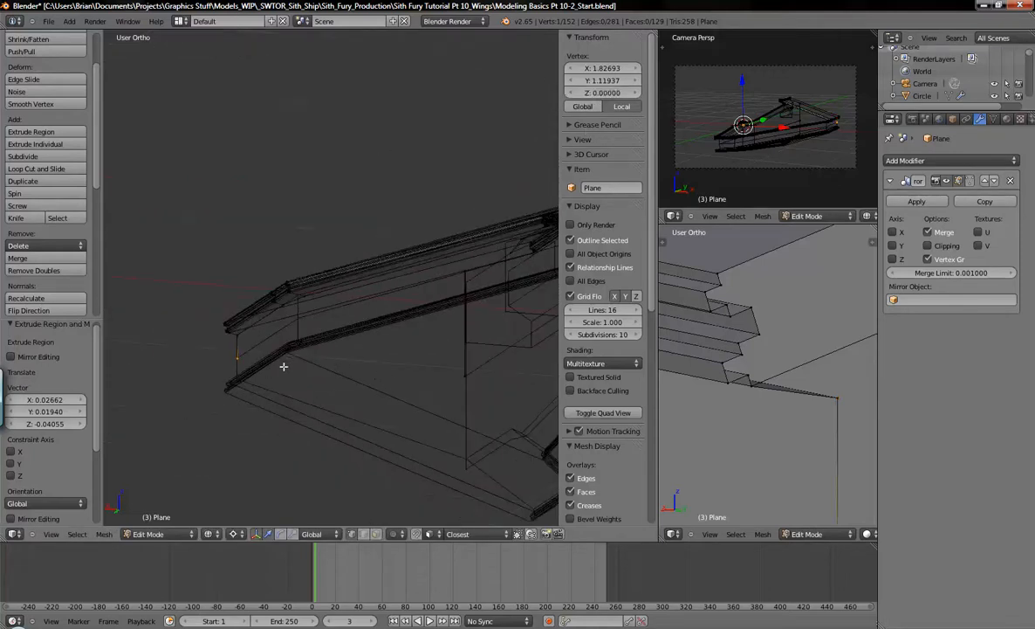
right_click(472, 373, "shift")
middle_click_drag(463, 324, 451, 344)
right_click(248, 331)
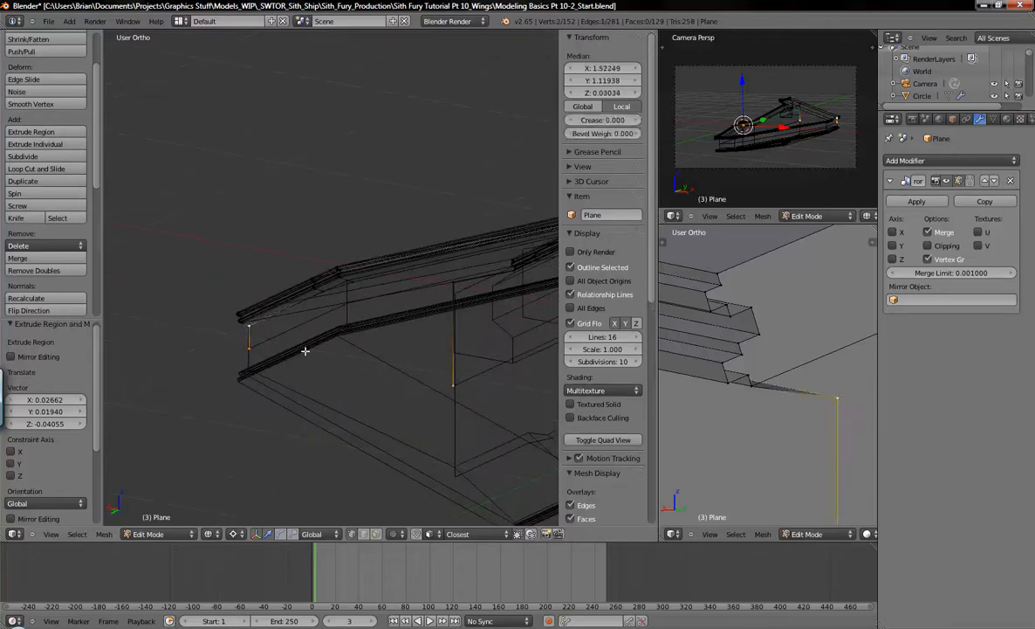
middle_click_drag(276, 339, 474, 270)
right_click(476, 281, "shift")
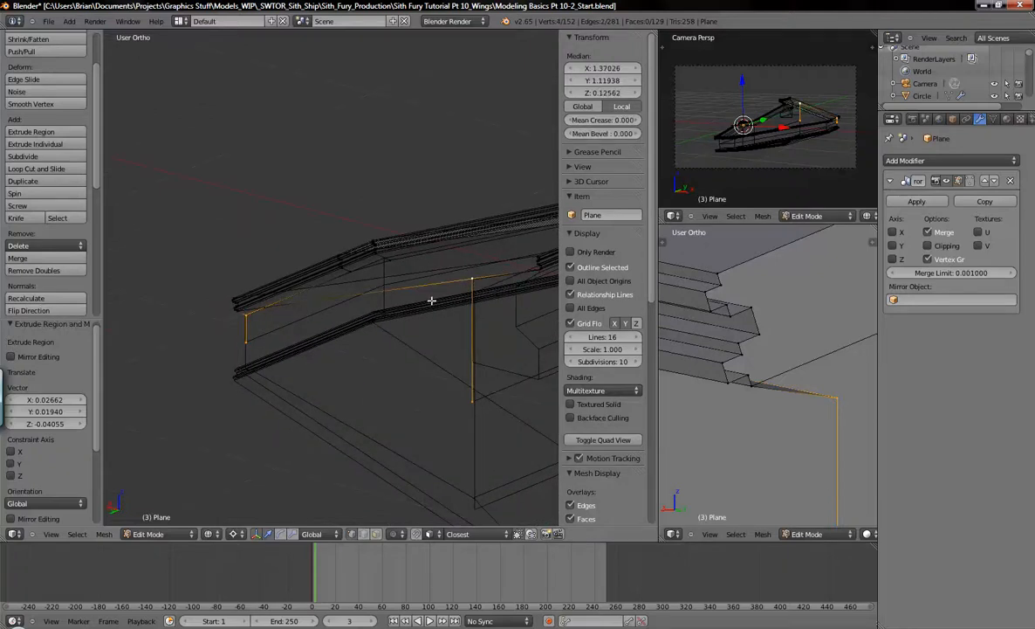
key("f")
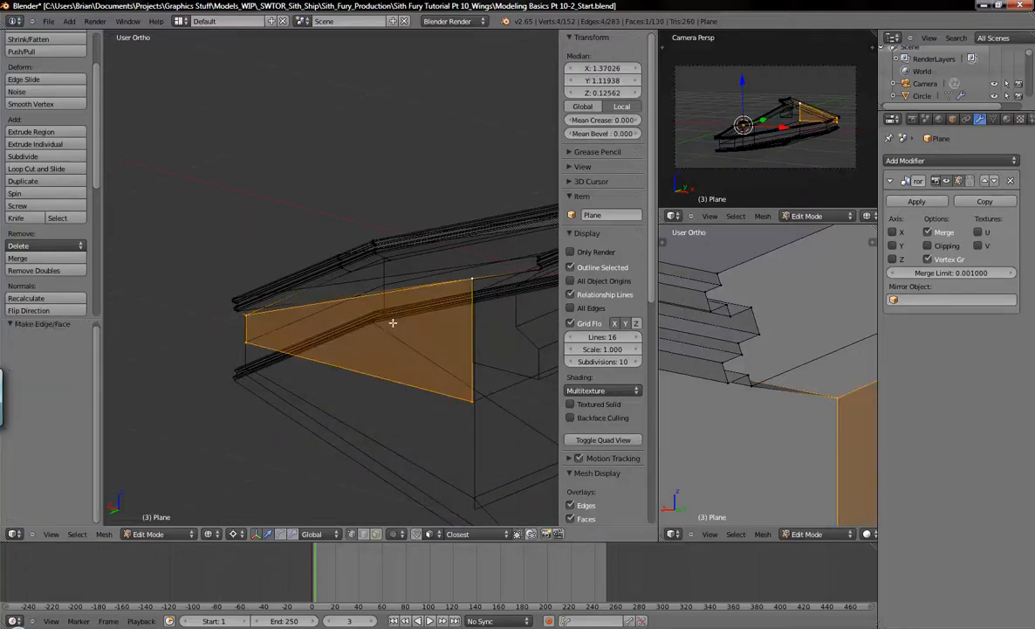
- Fill the narrow triangular gap between the new rear face's upper edge and the lower corner of the stepped tip profile
right_click(473, 278)
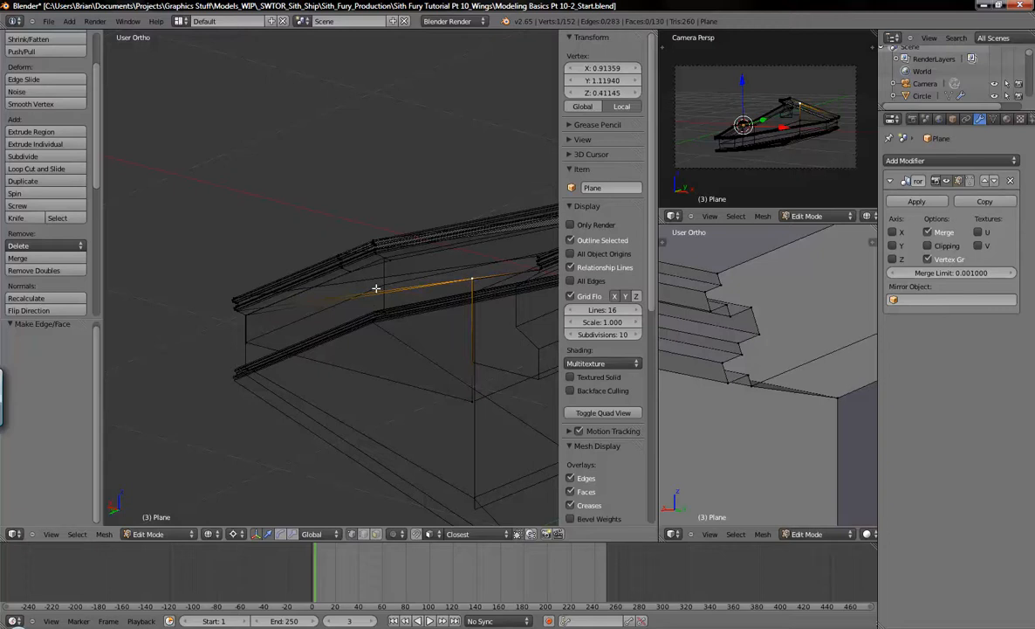
scroll(255, 334, "up", 8)
right_click(180, 234, "shift")
key("f")
key("a")
scroll(344, 354, "down", 5)
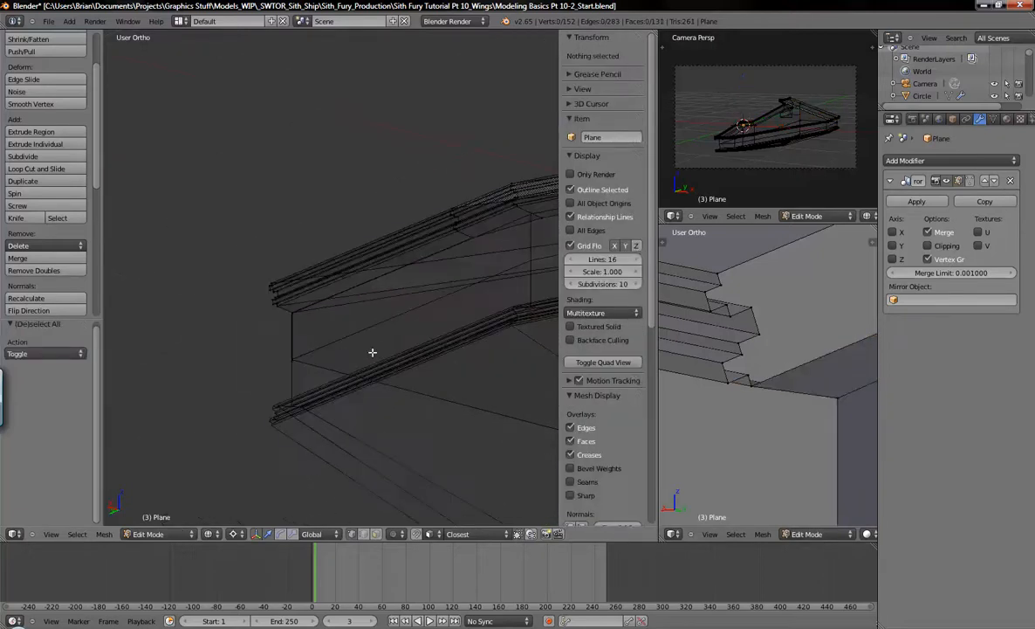
- Fill the open stepped gap along the wing plate's rear with one face from its boundary loop, leaving out the bottom vertex of the vertical edge
key("z")
middle_click_drag(447, 370, 288, 359, "shift")
middle_click_drag(422, 313, 385, 386)
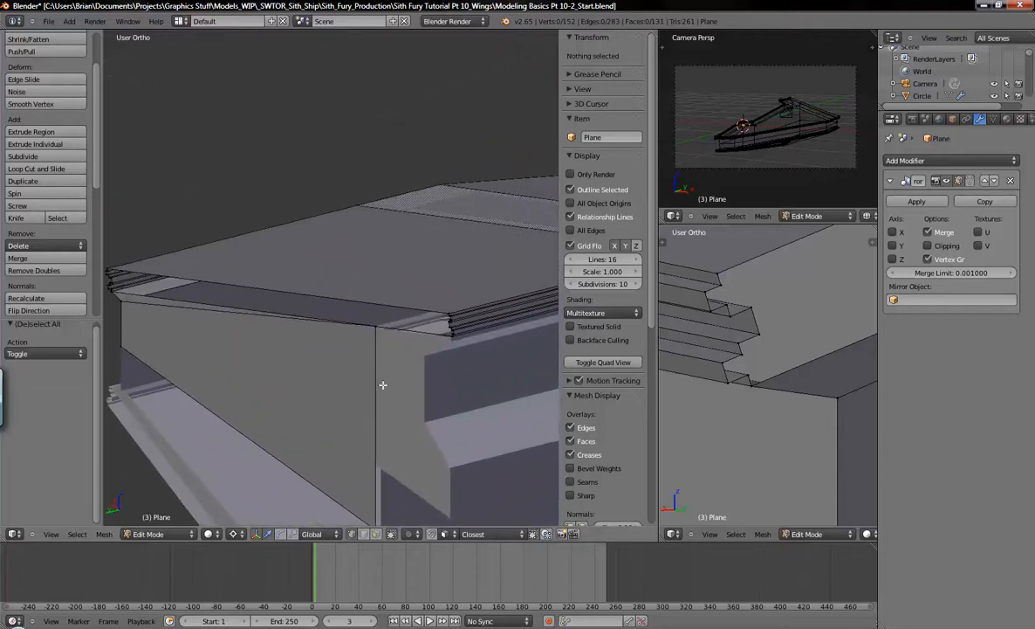
right_click(404, 305, "alt")
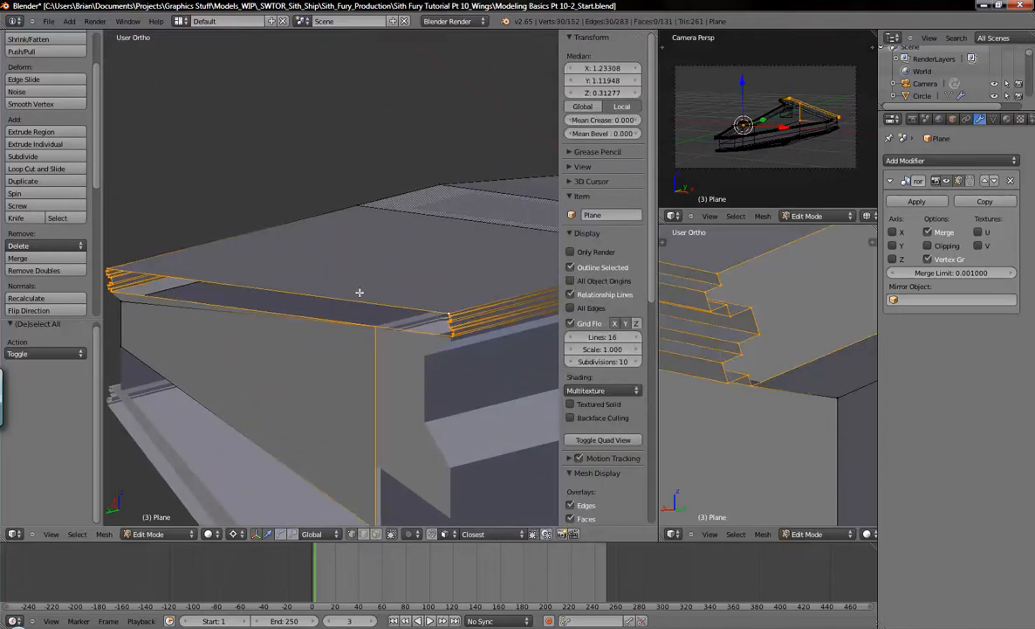
key("a")
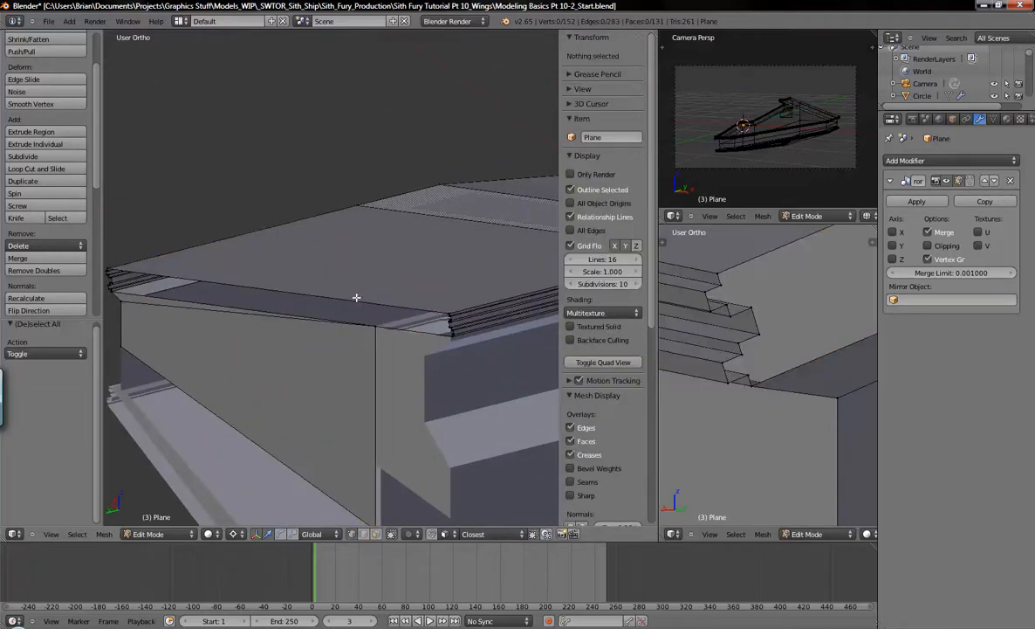
right_click(376, 305, "alt")
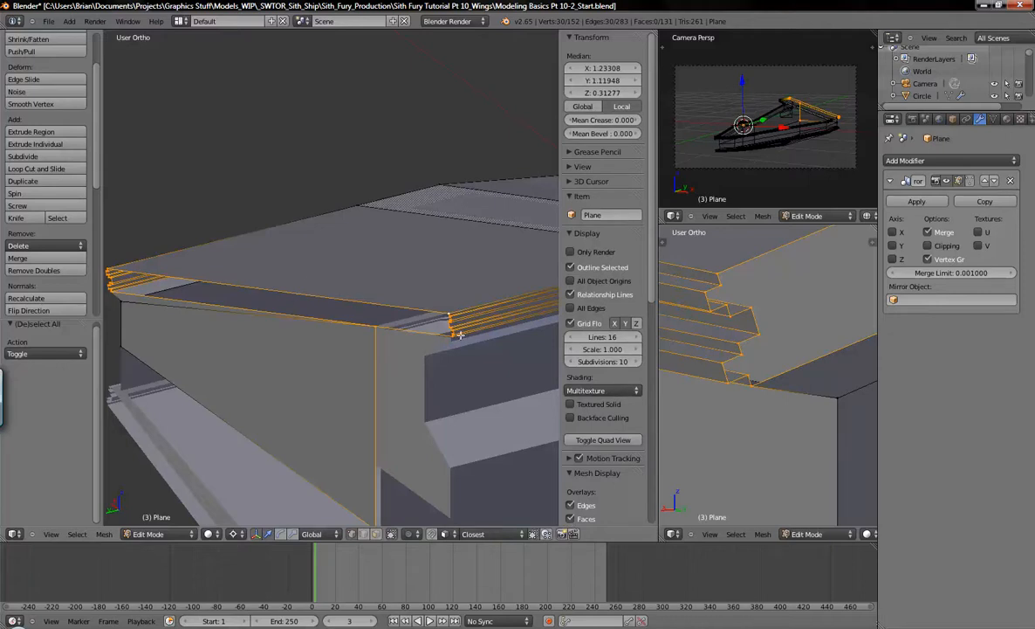
middle_click_drag(218, 286, 294, 228)
key("b")
key("Escape")
right_click(344, 403, "shift")
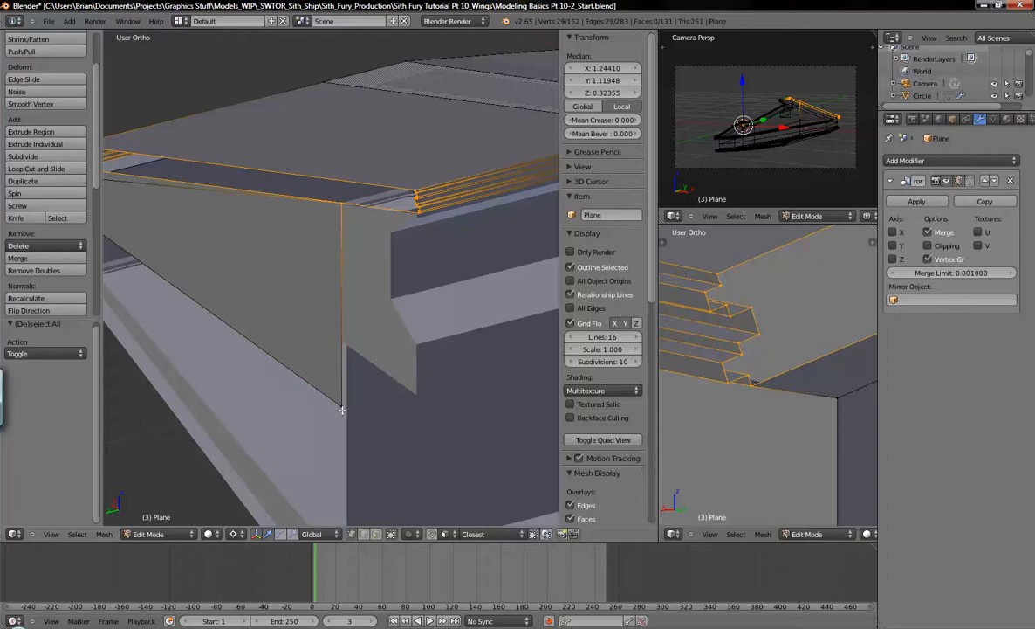
middle_click_drag(342, 411, 328, 338)
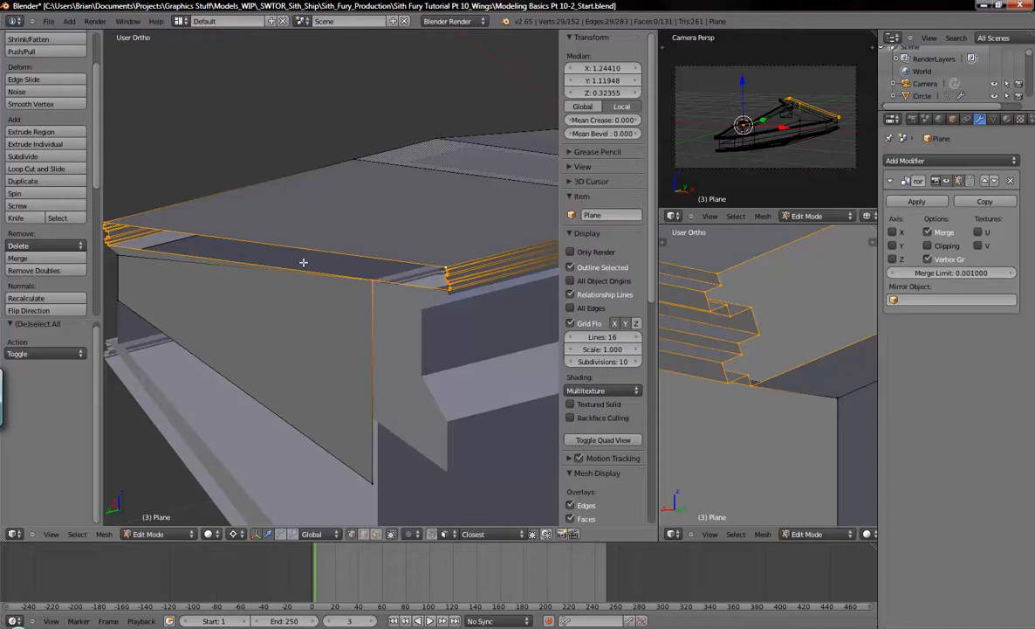
key("f")
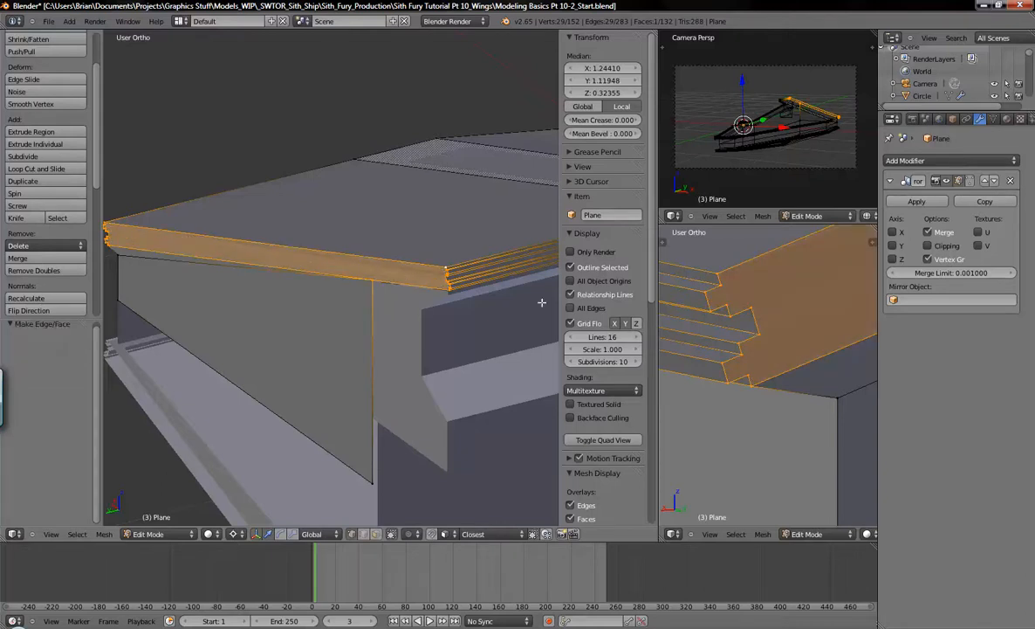
- Split the new rear face by connecting the second and fourth step vertices from the top to their counterparts at the opposite end
scroll(398, 284, "up", 6)
middle_click_drag(402, 286, 245, 323, "shift")
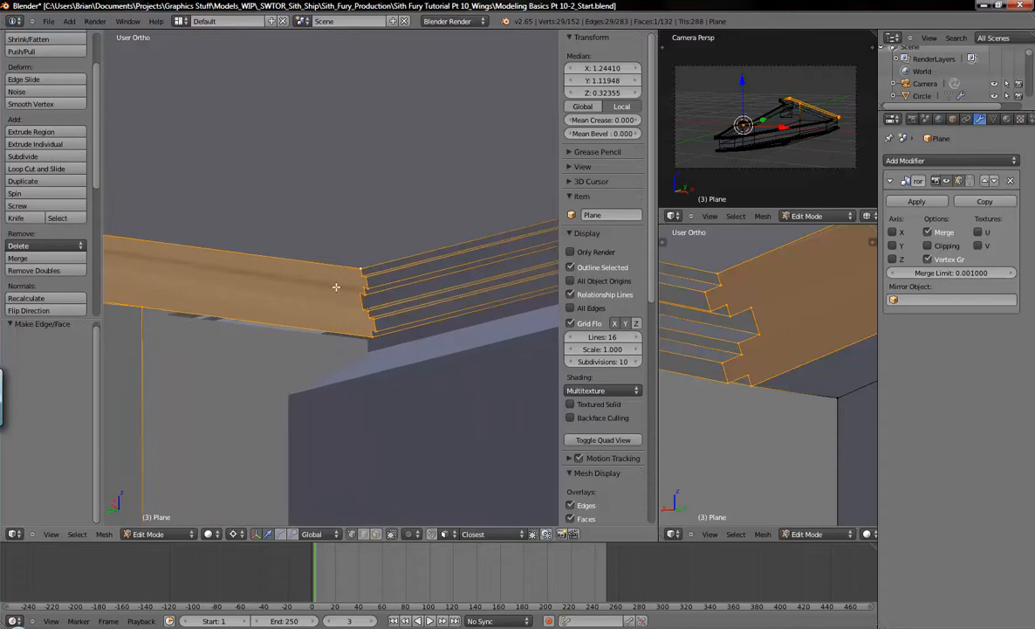
scroll(340, 273, "up", 4)
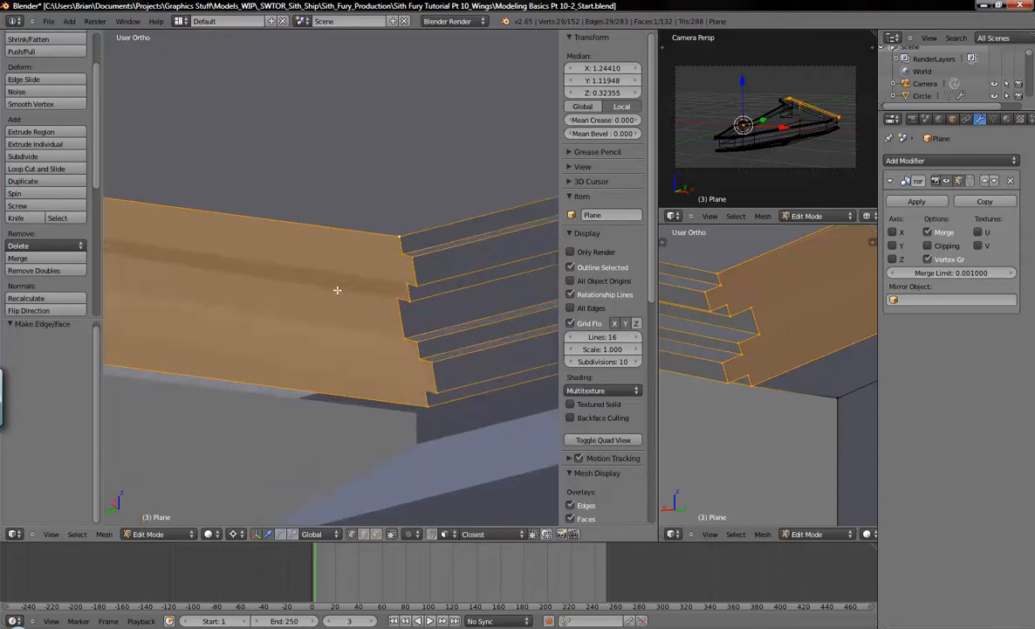
middle_click_drag(379, 291, 343, 321, "shift")
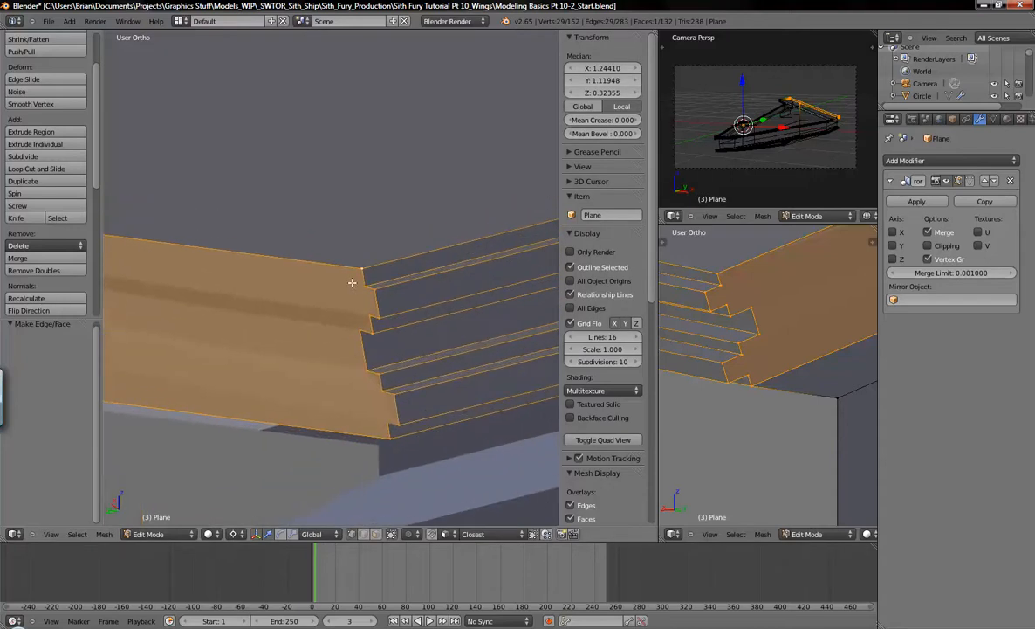
right_click(359, 287)
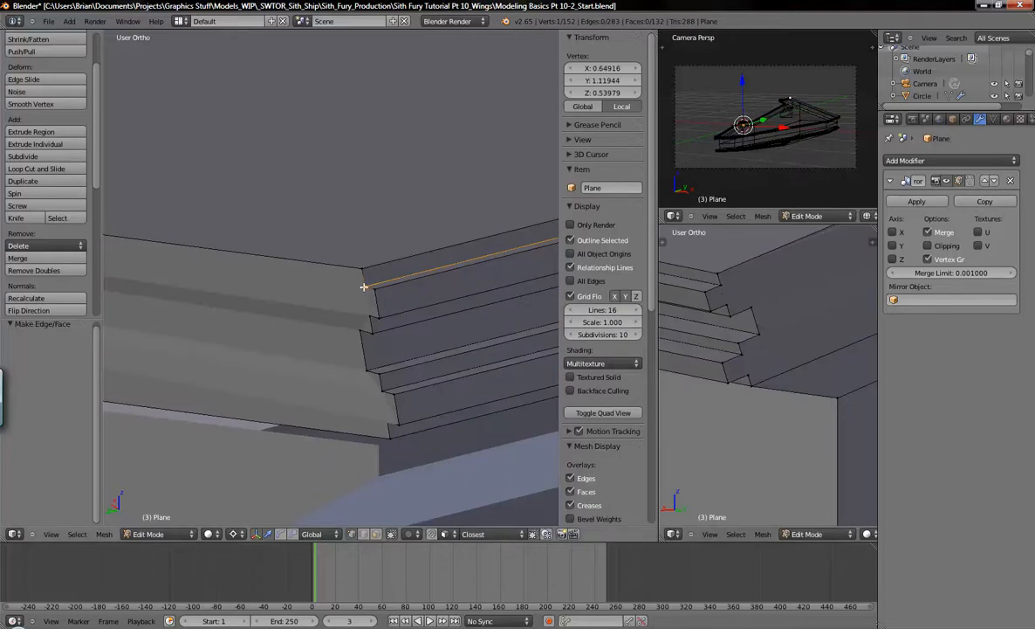
right_click(719, 283, "shift")
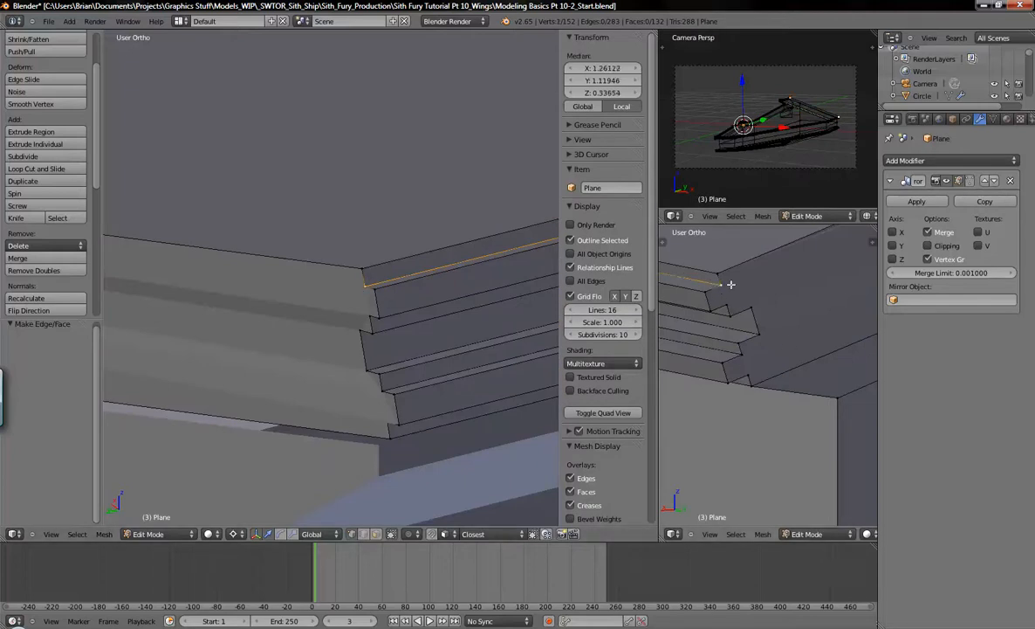
key("j")
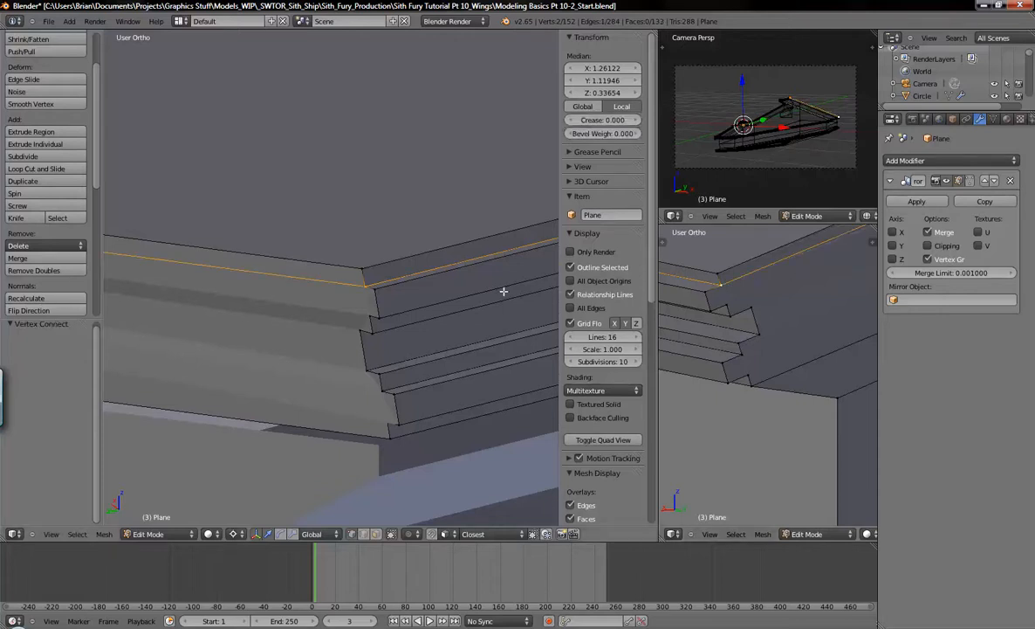
right_click(358, 311)
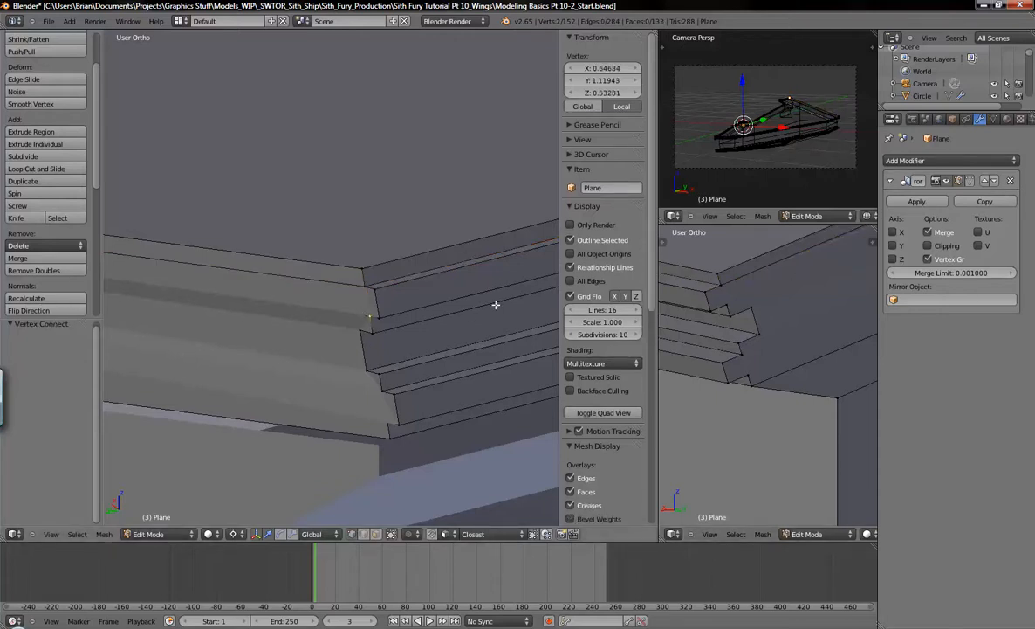
right_click(729, 304, "shift")
key("j")
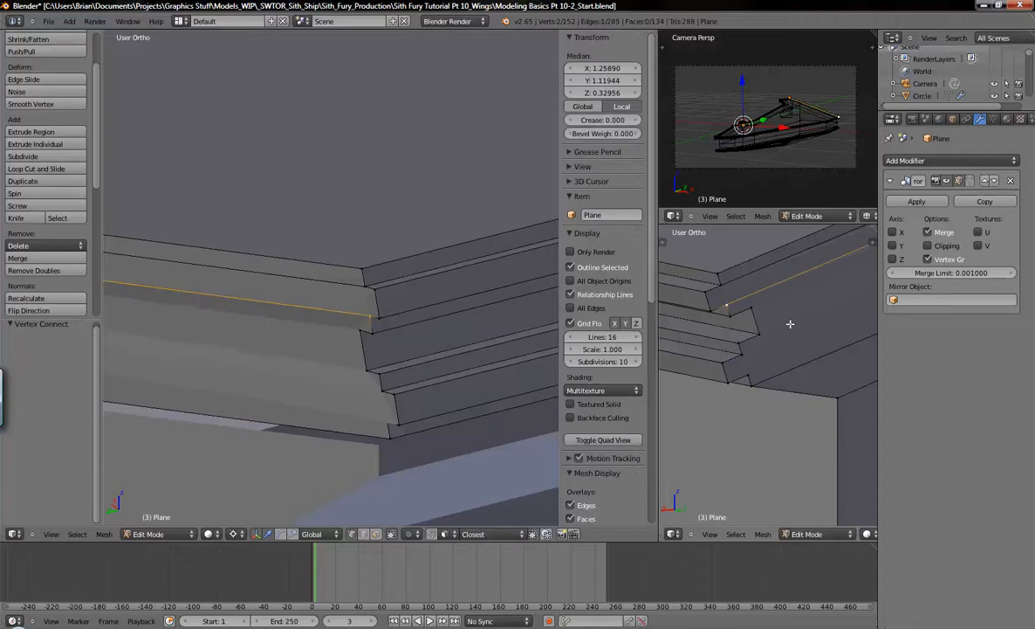
- Connect the upper and lower corners of the rear face's middle step to the matching vertices at the opposite end
right_click(362, 331)
right_click(754, 308, "shift")
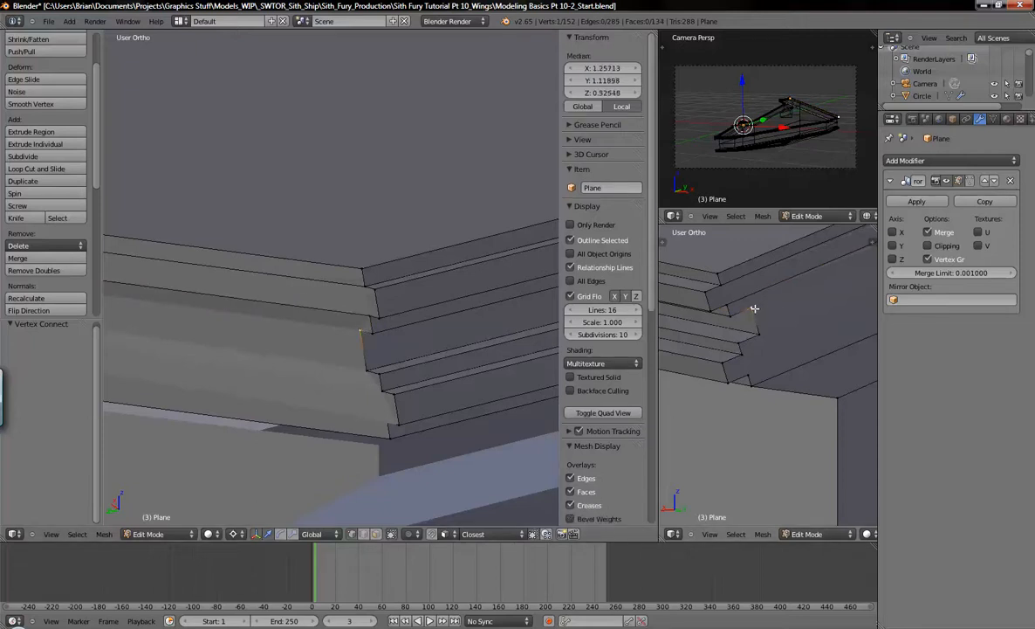
key("j")
right_click(363, 364)
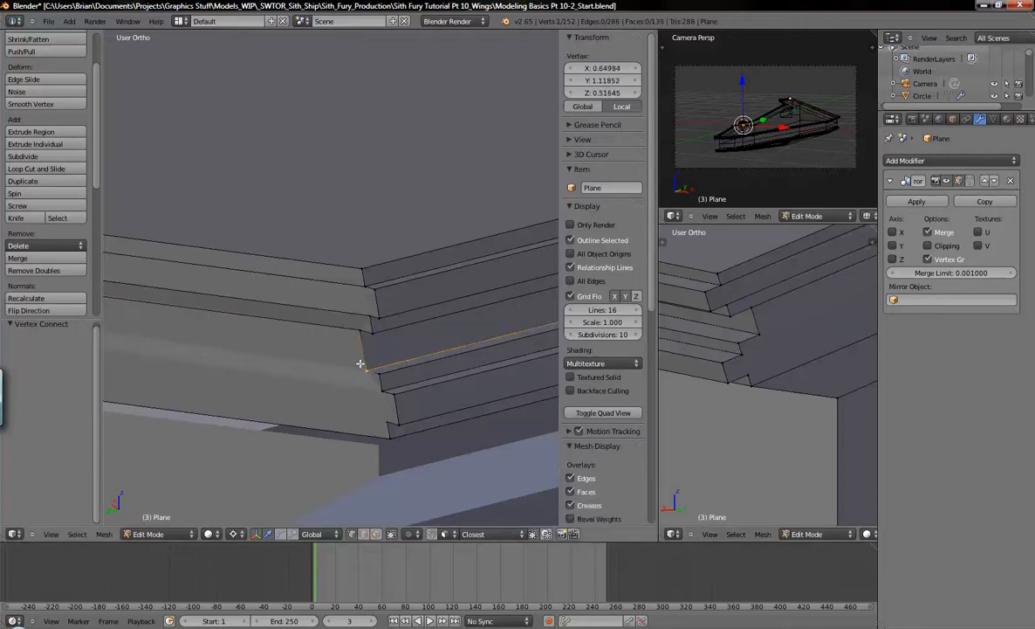
right_click(763, 329, "shift")
key("j")
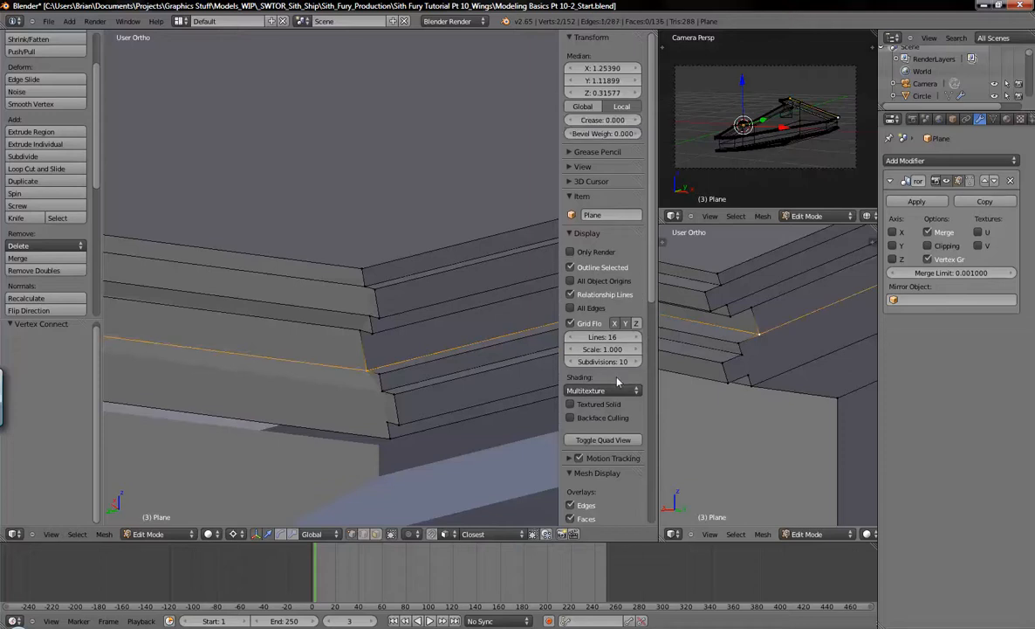
- Connect the two remaining lower step vertices across the rear face to their counterparts and clear the selection
right_click(379, 389)
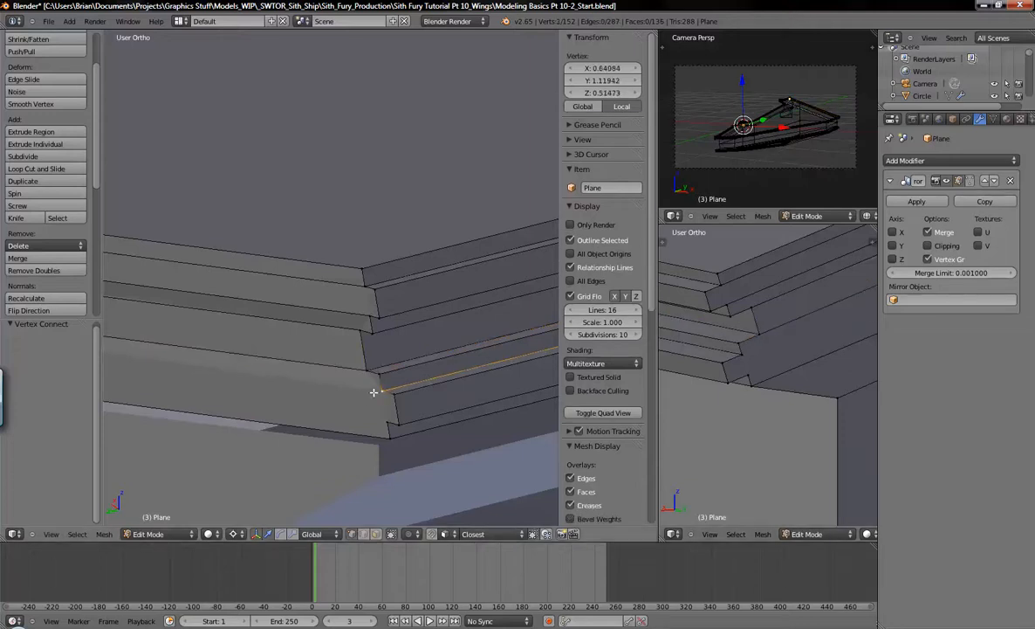
right_click(749, 354, "shift")
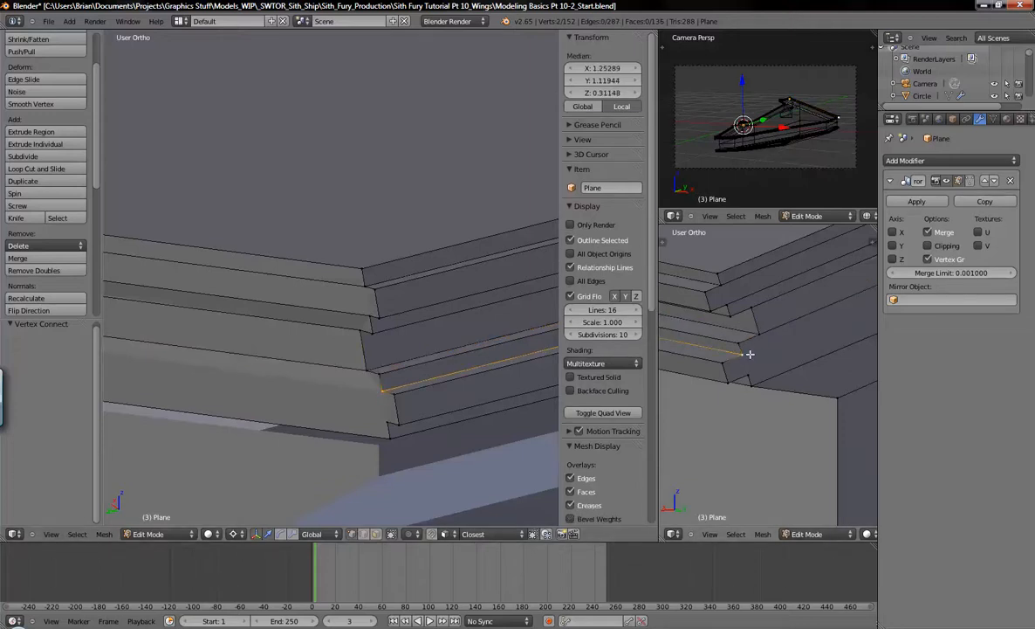
key("j")
right_click(385, 420)
right_click(748, 371, "shift")
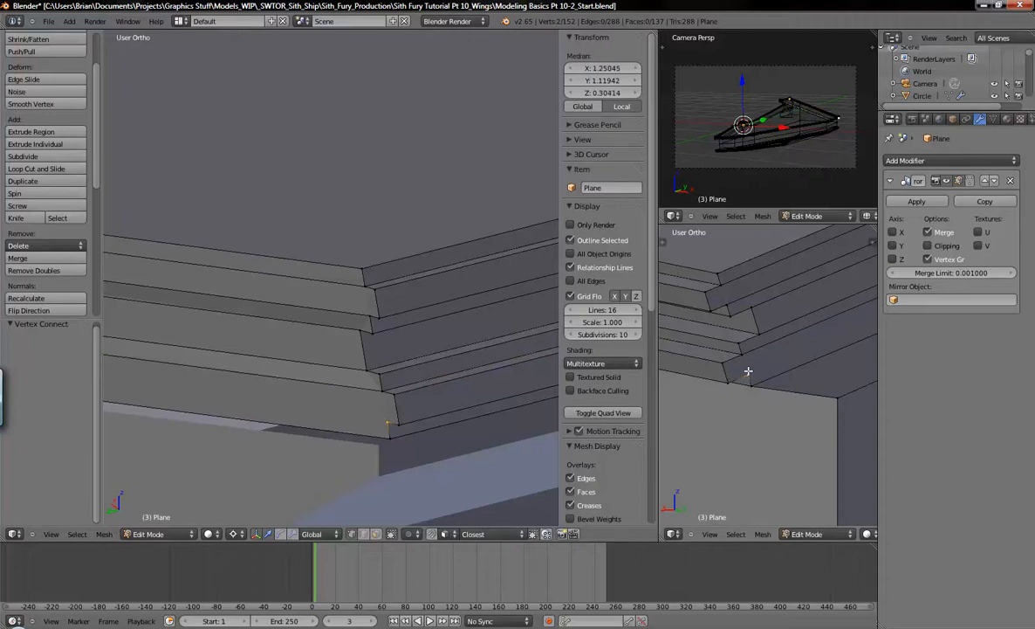
key("j")
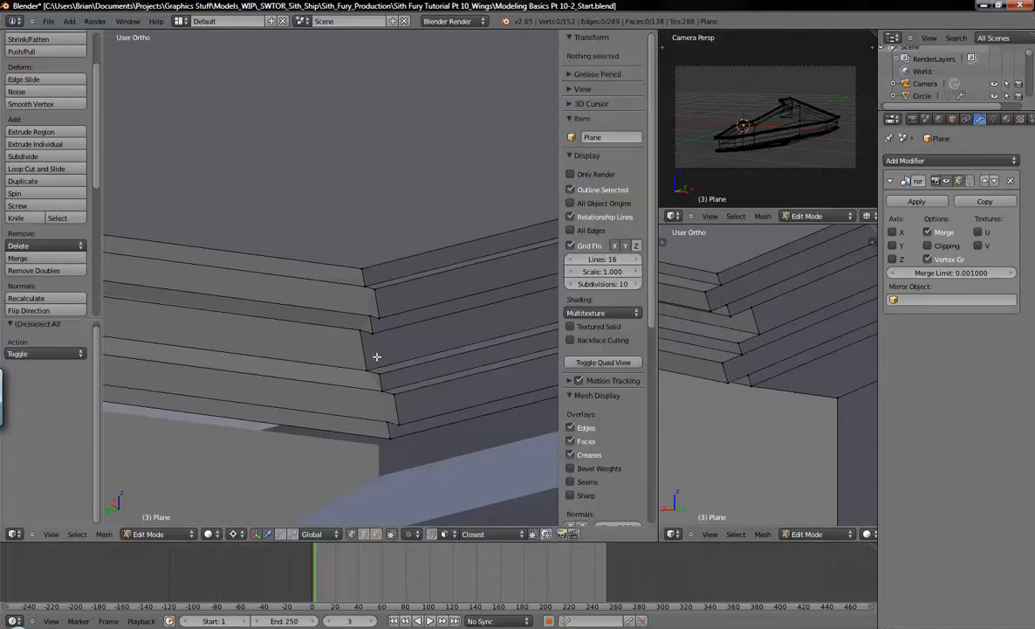
key("a")
- Examine the stepped rear strips and their corner in Object Mode and Edit Mode for correct shape
key("z")
scroll(335, 414, "down", 3)
key("z")
scroll(327, 397, "down", 5)
key("Tab")
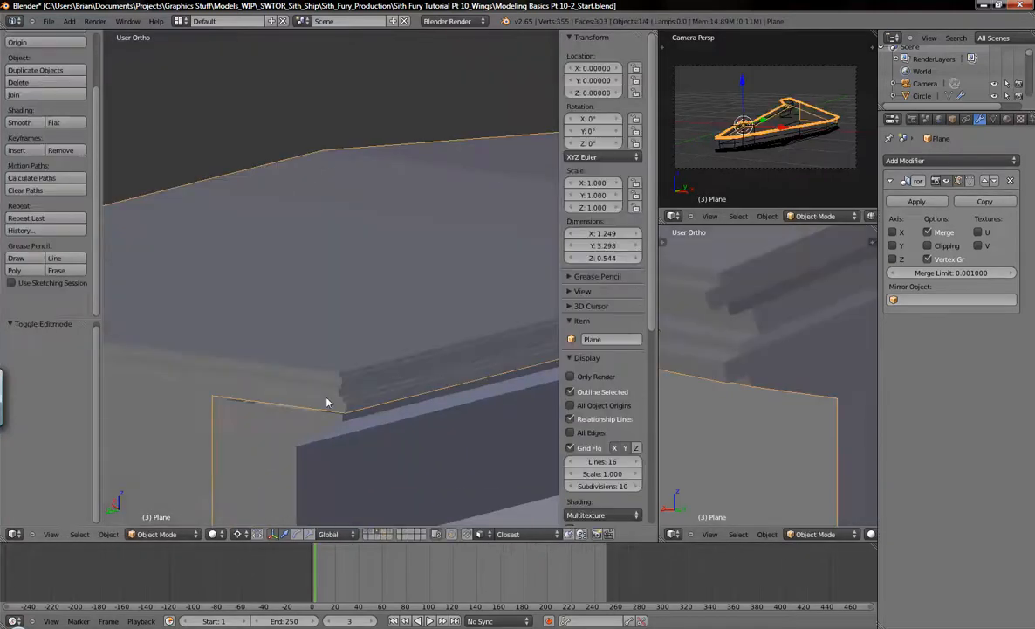
scroll(344, 286, "up", 3)
mouse_move(381, 302)
middle_mouse_down()
mouse_move(414, 324)
mouse_move(351, 338)
mouse_move(323, 263)
mouse_move(335, 305)
mouse_move(395, 303)
middle_mouse_up()
key("Tab")
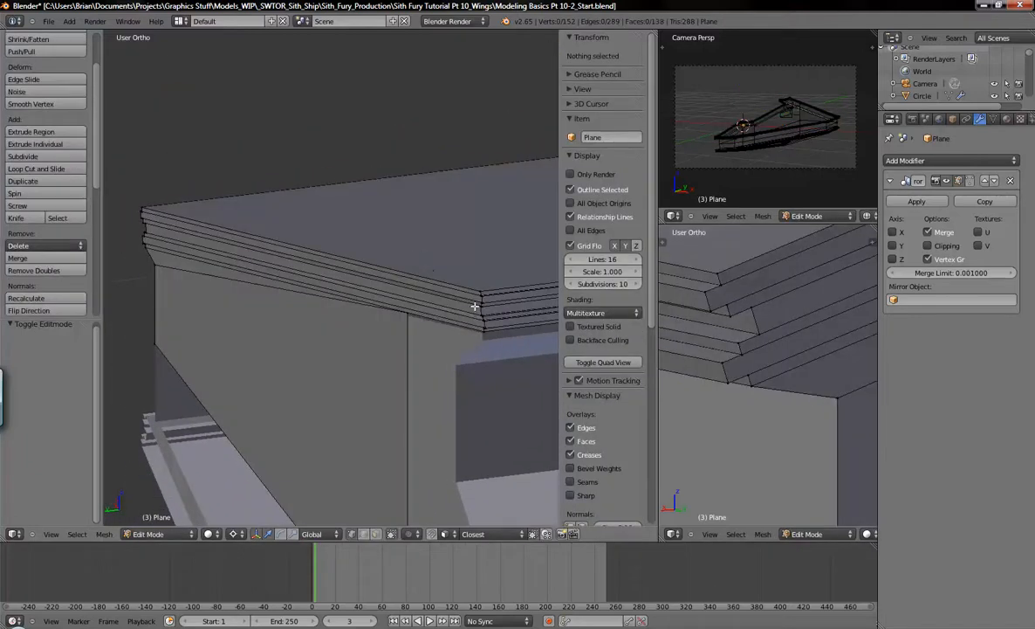
key("a")
key("a")
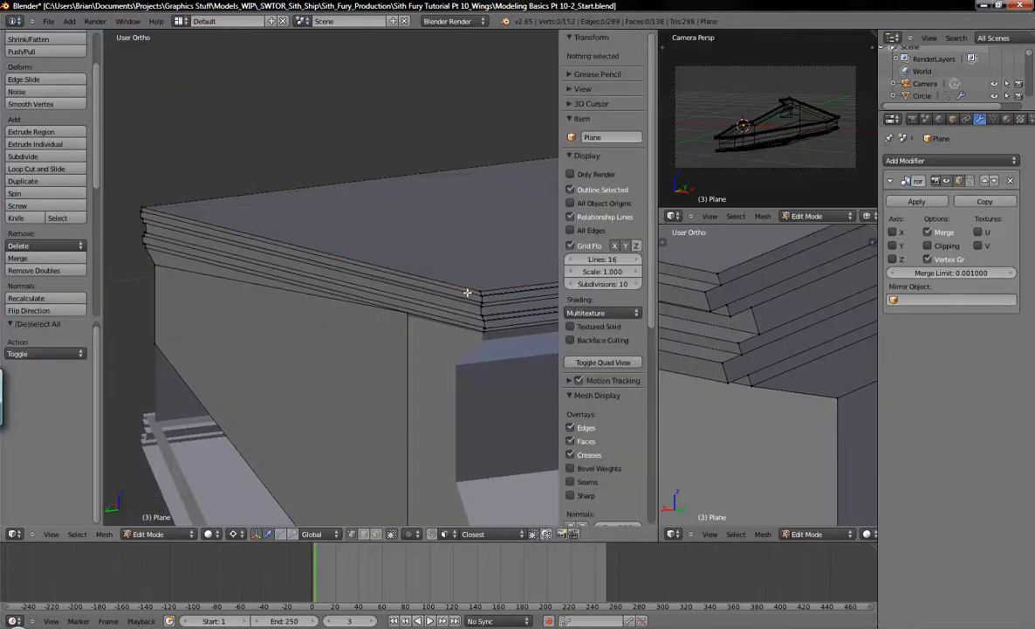
scroll(482, 296, "up", 2)
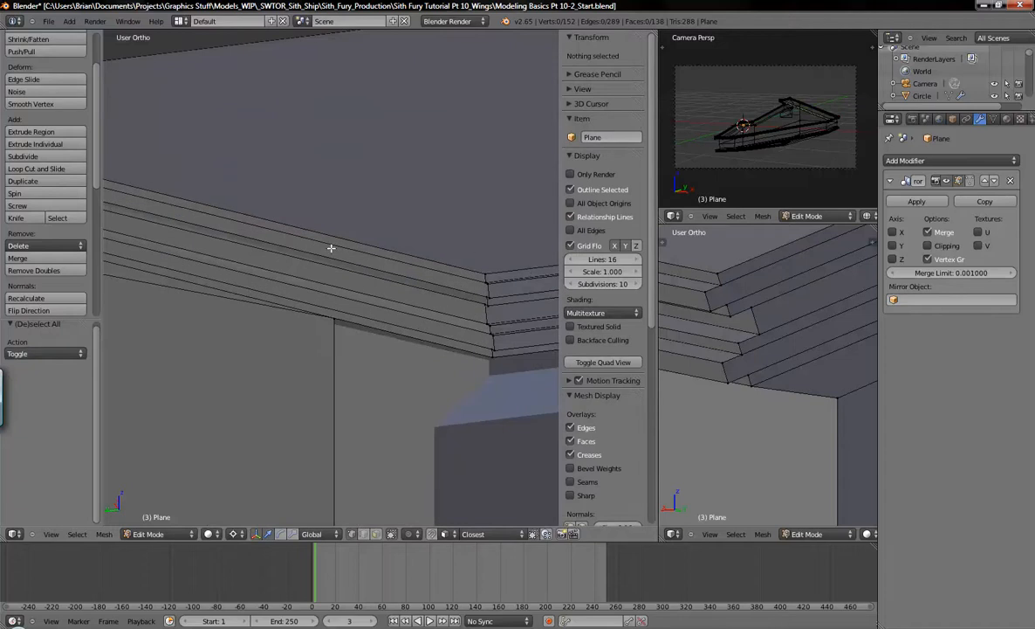
- Inspect from above in wireframe how the wing plate's rear vertices line up along Y
key("KP_7")
scroll(358, 288, "down", 2)
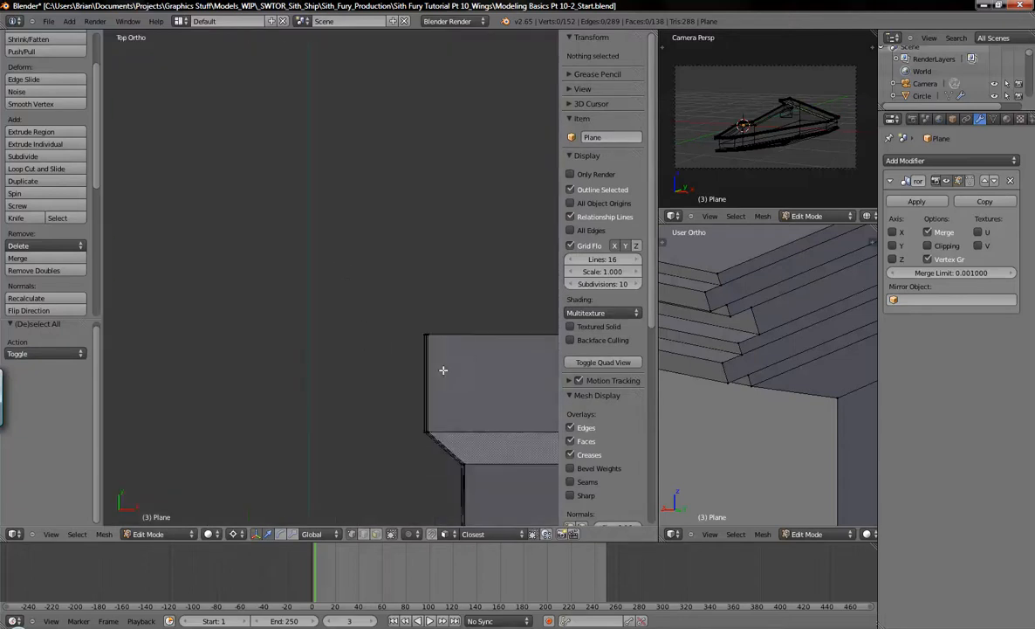
middle_click_drag(444, 370, 408, 400, "shift")
scroll(405, 393, "up", 9)
middle_click_drag(232, 338, 408, 343, "shift")
scroll(390, 339, "up", 10)
key("z")
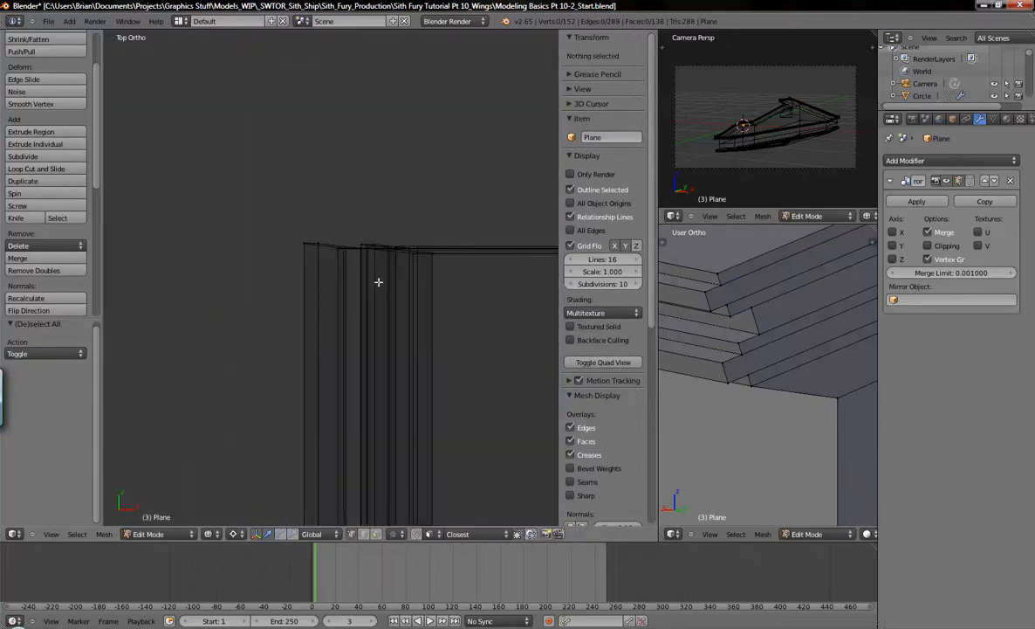
middle_click_drag(426, 277, 329, 285, "shift")
scroll(328, 285, "down", 12)
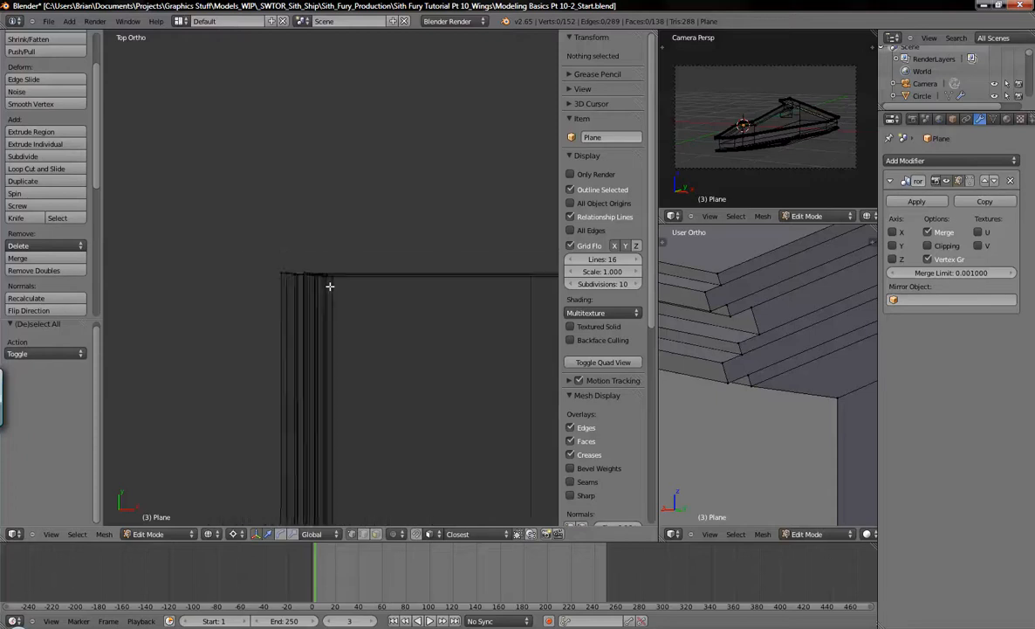
middle_click_drag(446, 335, 322, 337, "shift")
scroll(325, 337, "down", 6)
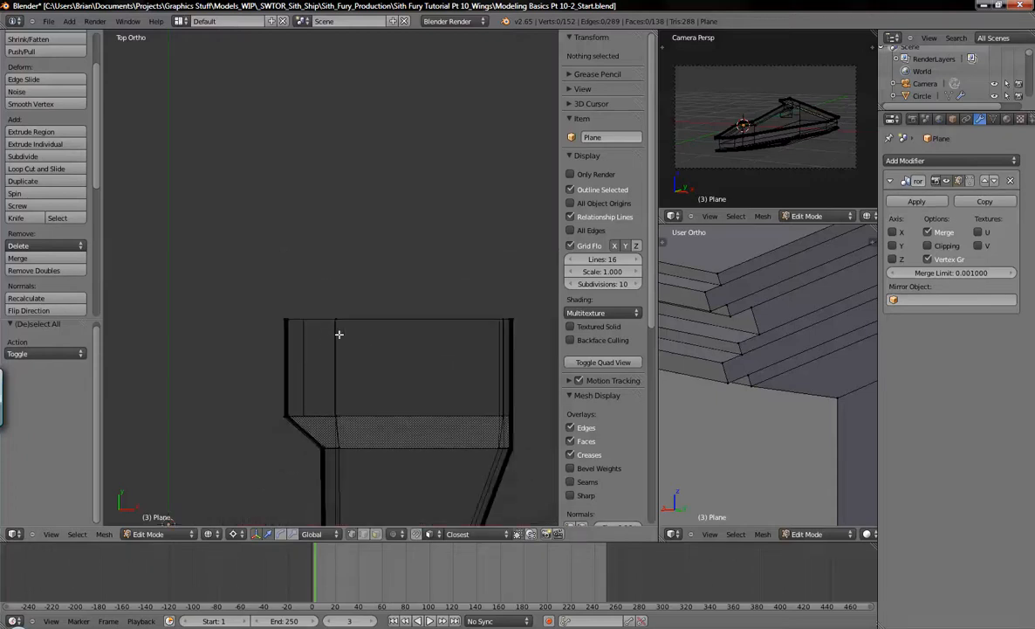
- Select all the vertices along the wing plate's rear end from the top view
key("b")
left_click_drag(227, 273, 546, 330)
middle_click_drag(371, 373, 394, 378, "shift")
scroll(392, 356, "up", 18)
middle_click_drag(288, 295, 415, 325, "shift")
scroll(356, 311, "up", 3)
middle_click_drag(334, 297, 339, 304, "shift")
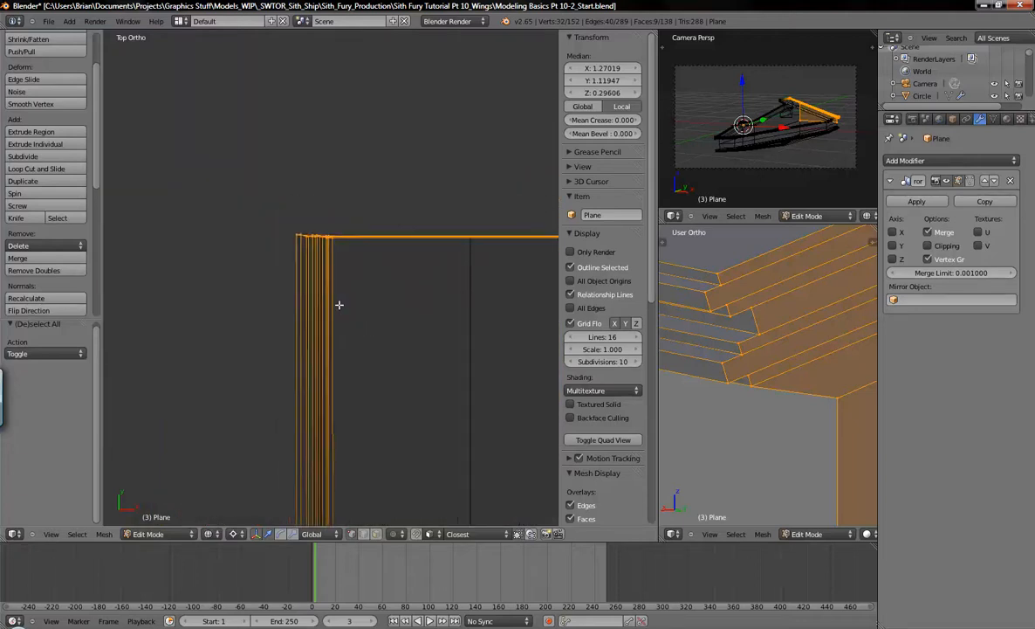
key("s")
key("y")
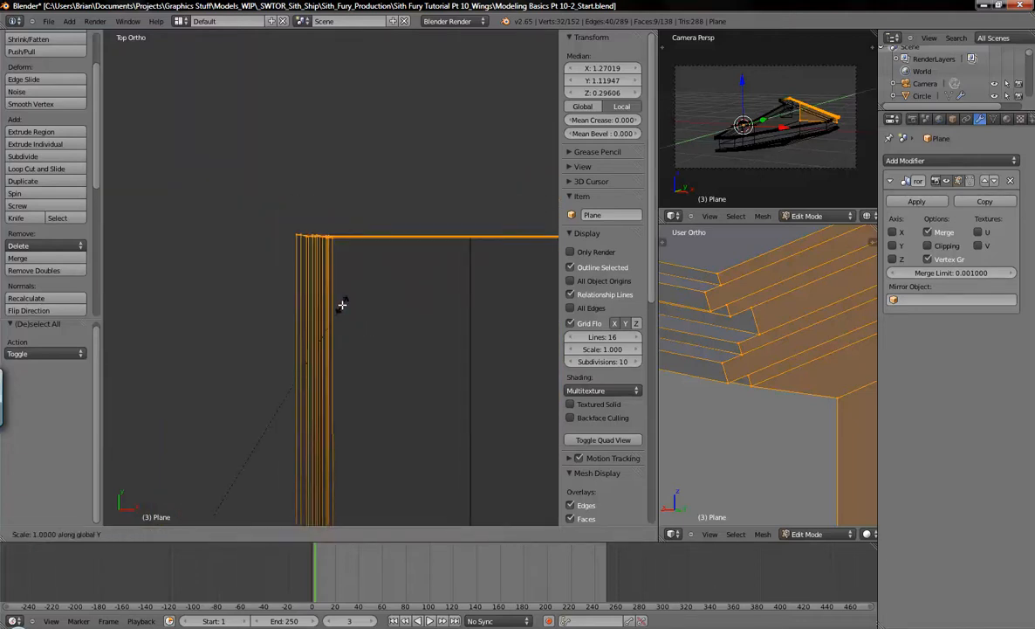
type("0")
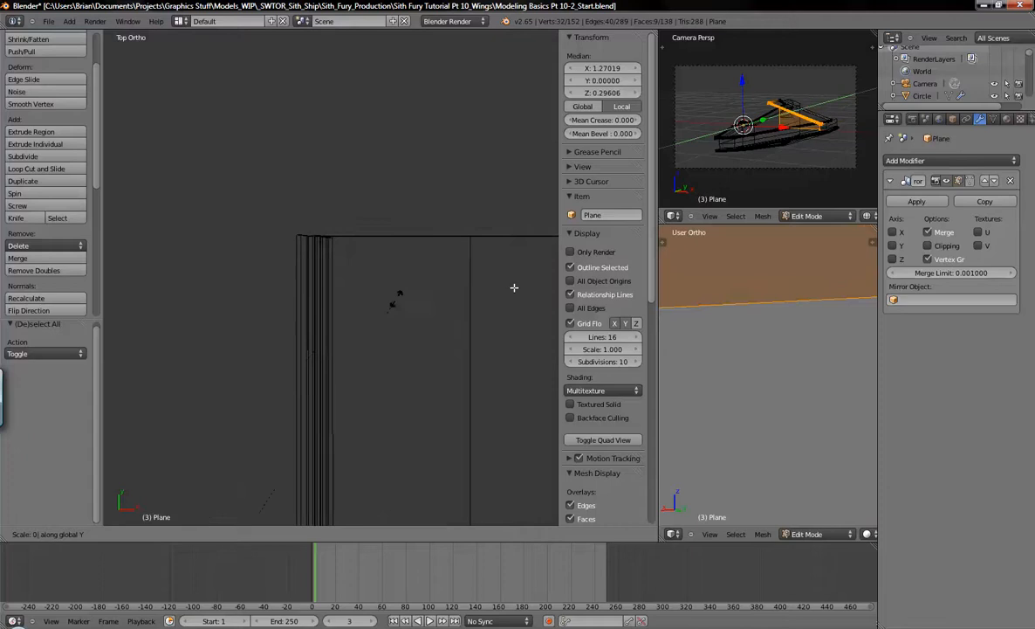
key("Escape")
scroll(370, 407, "down", 3)
scroll(371, 407, "down", 4)
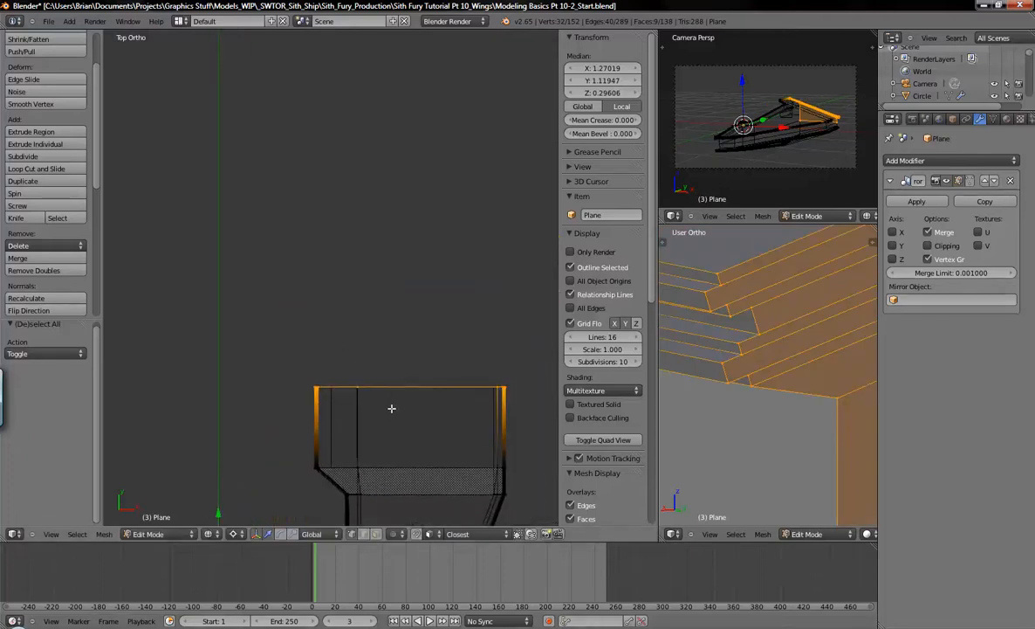
type("sy0")
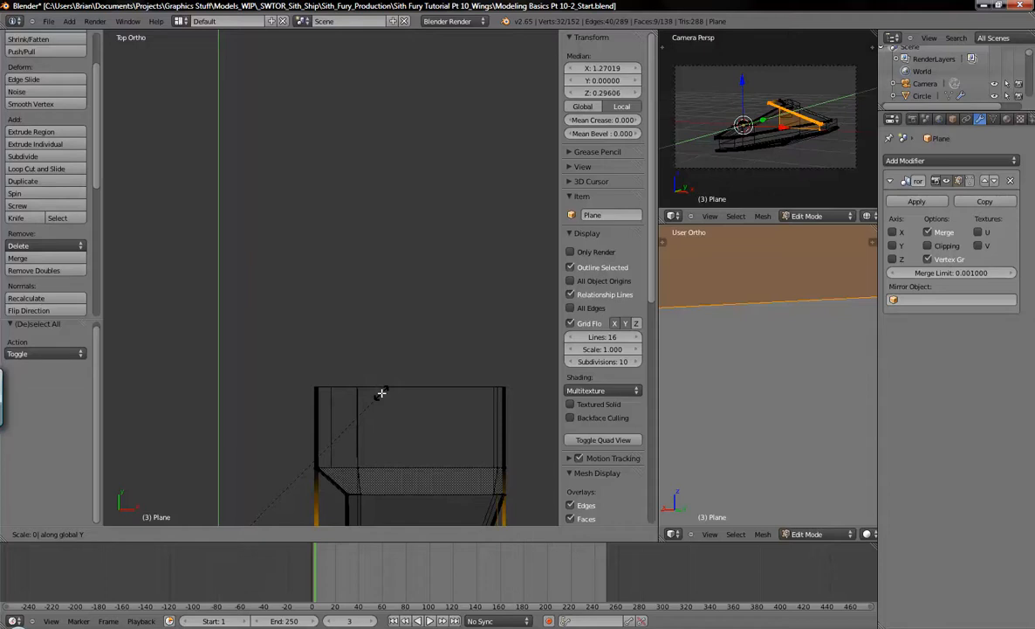
key("Escape")
middle_click_drag(322, 493, 363, 396, "shift")
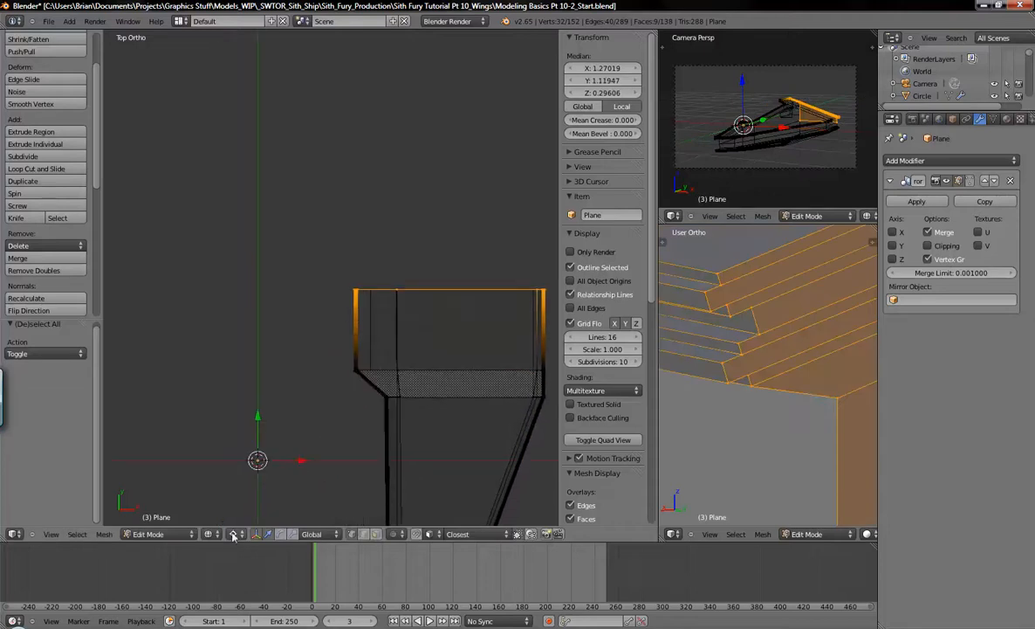
- Set the transform pivot point to Median Point for the selected rear vertices
scroll(387, 360, "up", 4)
middle_click_drag(380, 291, 390, 360, "shift")
scroll(388, 360, "up", 6)
middle_click_drag(261, 213, 345, 337, "shift")
left_click(233, 534)
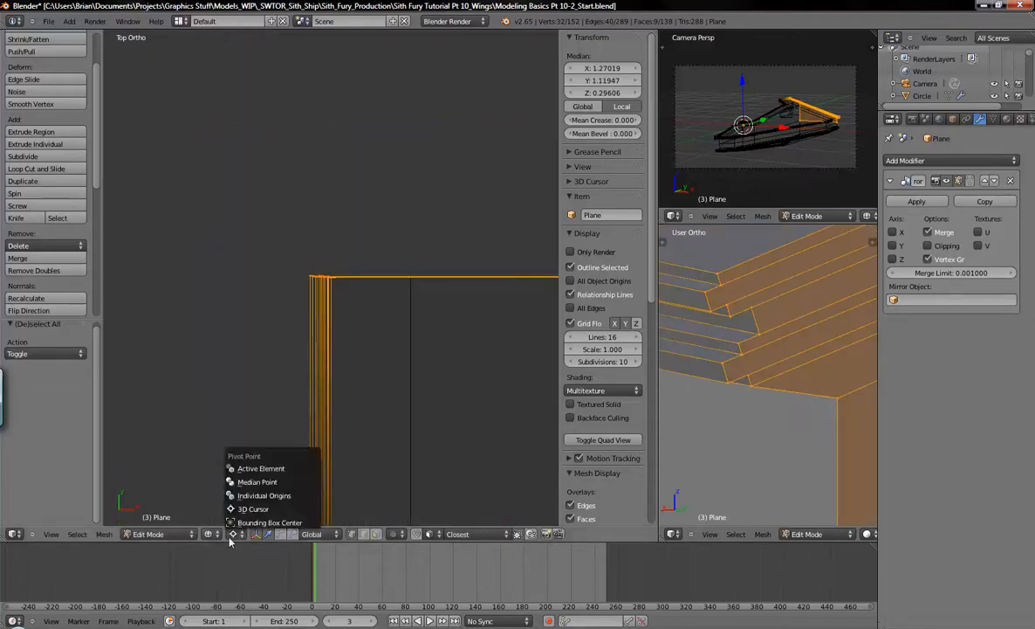
left_click(250, 486)
- Flatten the selected rear vertices of the wing plate into one plane by scaling them to 0 along Y
scroll(344, 342, "up", 3)
middle_click_drag(322, 277, 305, 360, "shift")
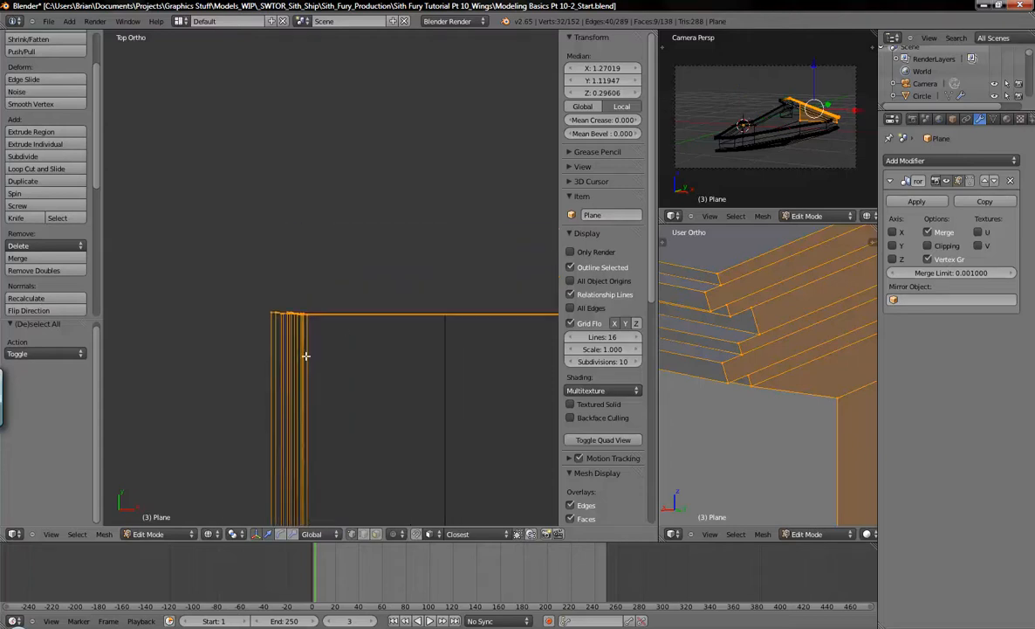
scroll(306, 357, "up", 4)
key("s")
key("y")
key("0")
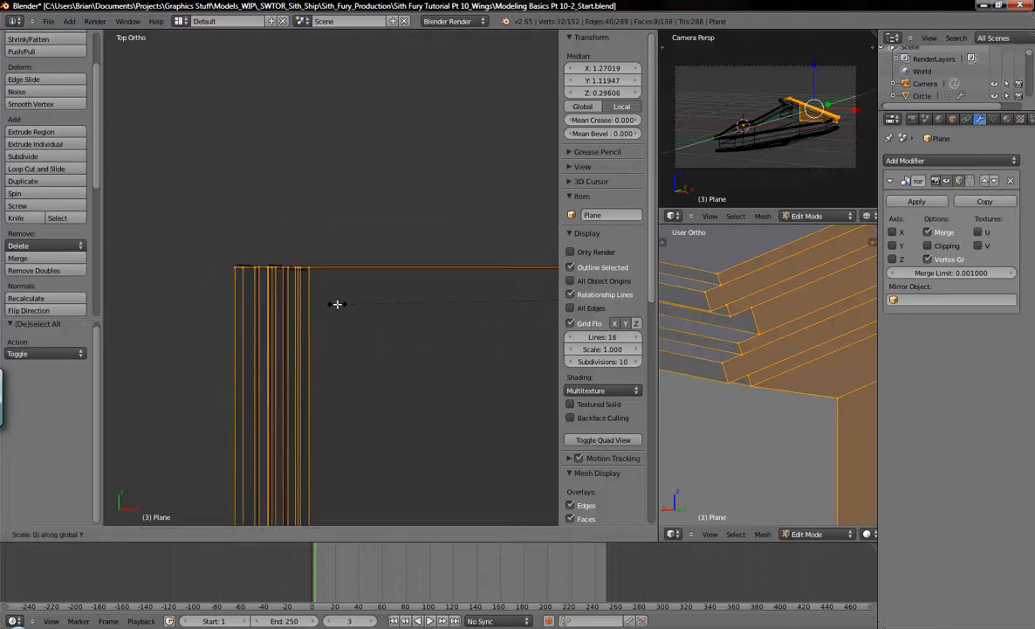
key("Return")
middle_click_drag(336, 320, 389, 361, "shift")
scroll(389, 361, "up", 2)
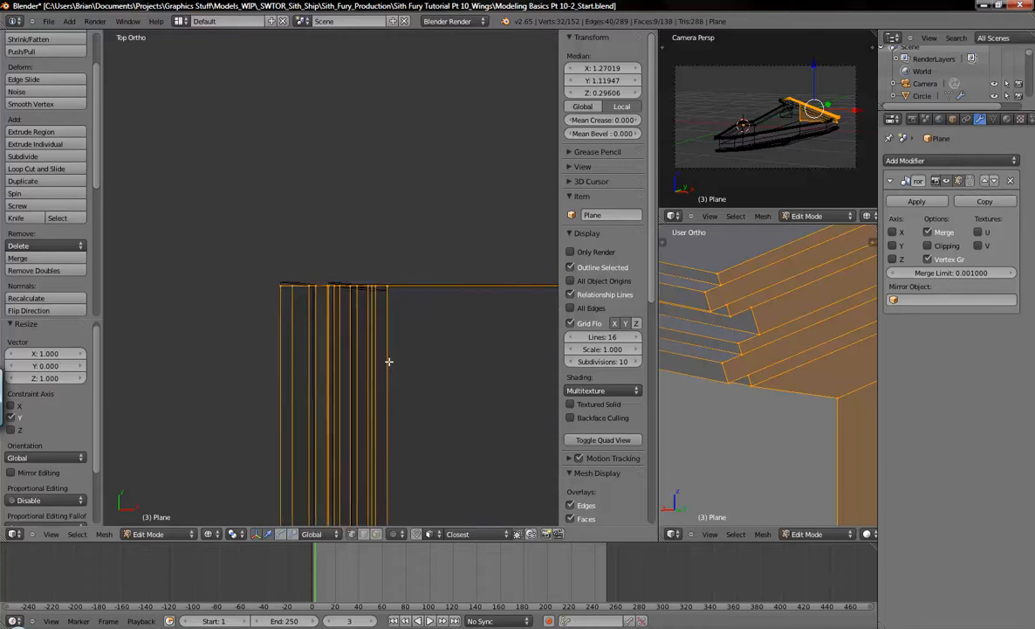
- Examine the flattened rear end and its stepped corner in solid shading, in both Edit Mode and Object Mode
scroll(426, 363, "down", 5)
key("z")
mouse_move(429, 370)
middle_mouse_down()
mouse_move(430, 401)
mouse_move(471, 414)
middle_mouse_up()
middle_click_drag(276, 172, 301, 167)
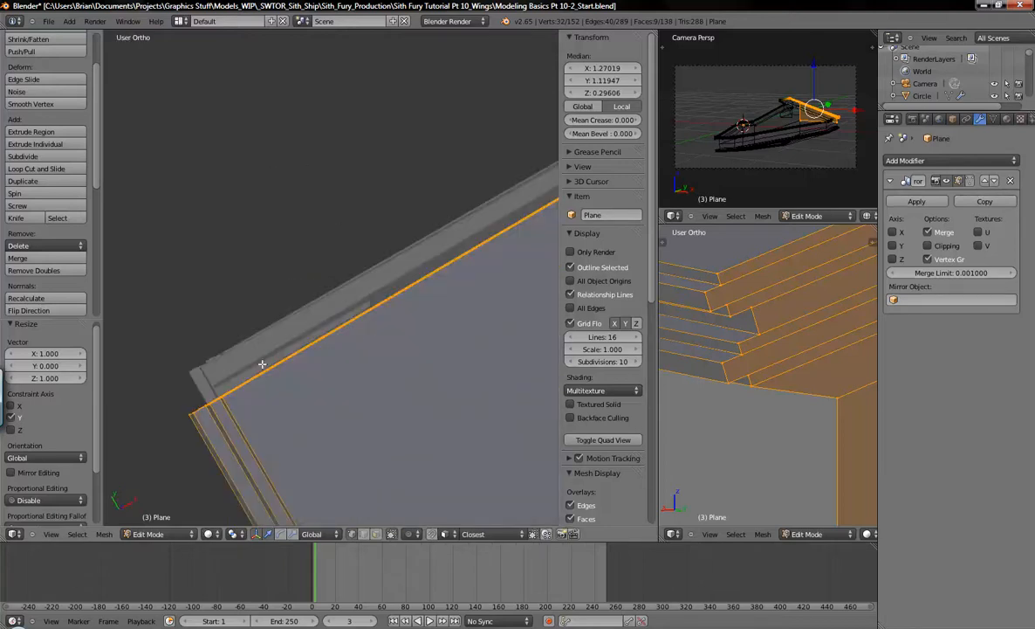
right_click(220, 398)
middle_click_drag(225, 397, 329, 379)
key("Tab")
scroll(457, 340, "up", 6)
middle_click_drag(359, 473, 364, 477, "shift")
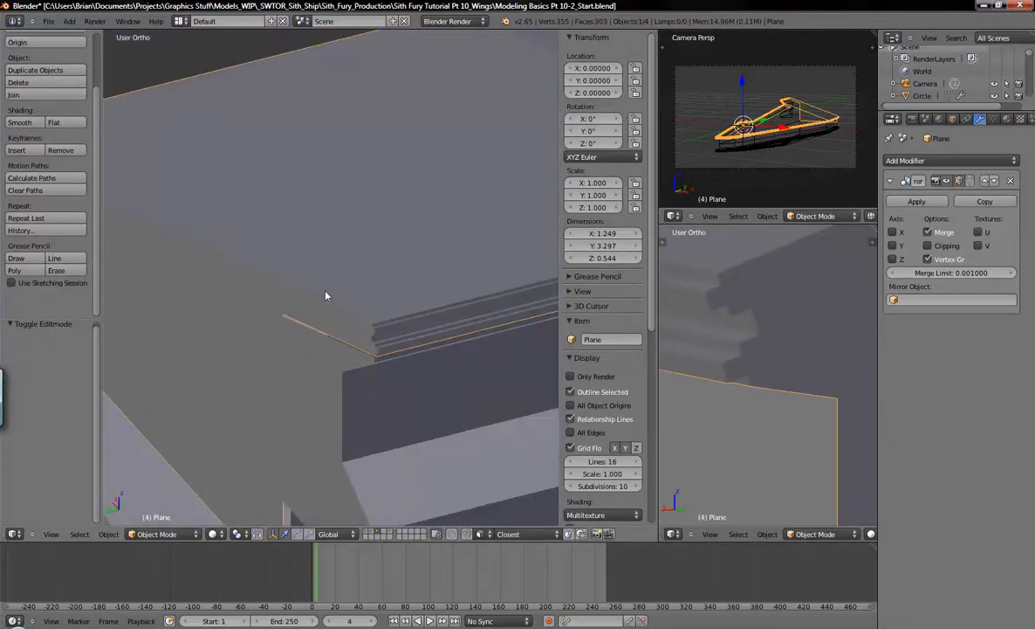
middle_click_drag(357, 398, 350, 334)
middle_click_drag(312, 439, 306, 295)
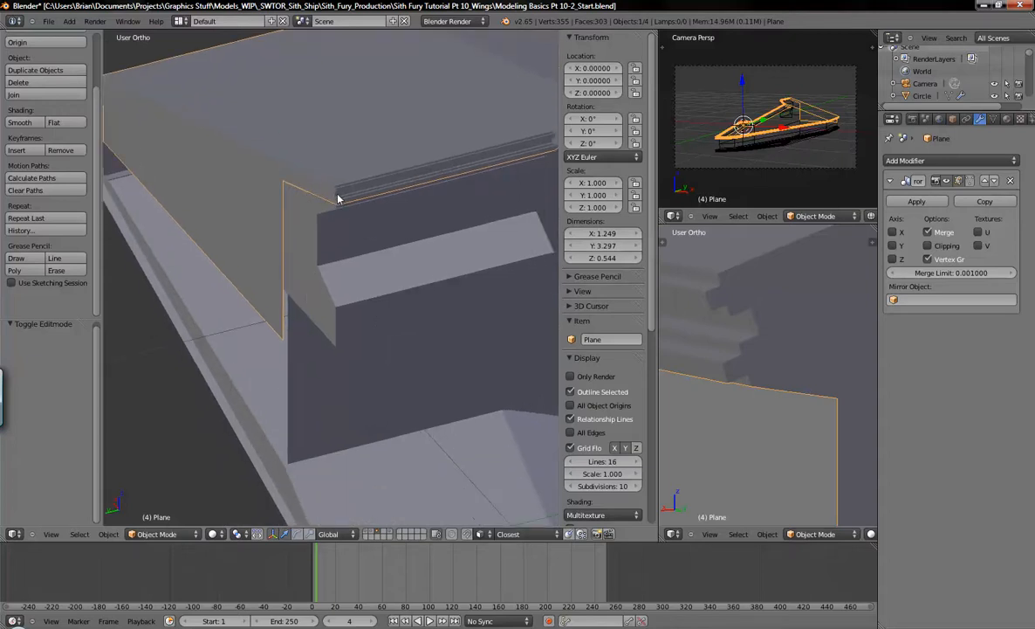
key("Tab")
middle_click_drag(338, 199, 400, 420)
key("Tab")
- Select the wing's wall mesh, Cube.027, and apply its Mirror modifier
right_click(514, 430)
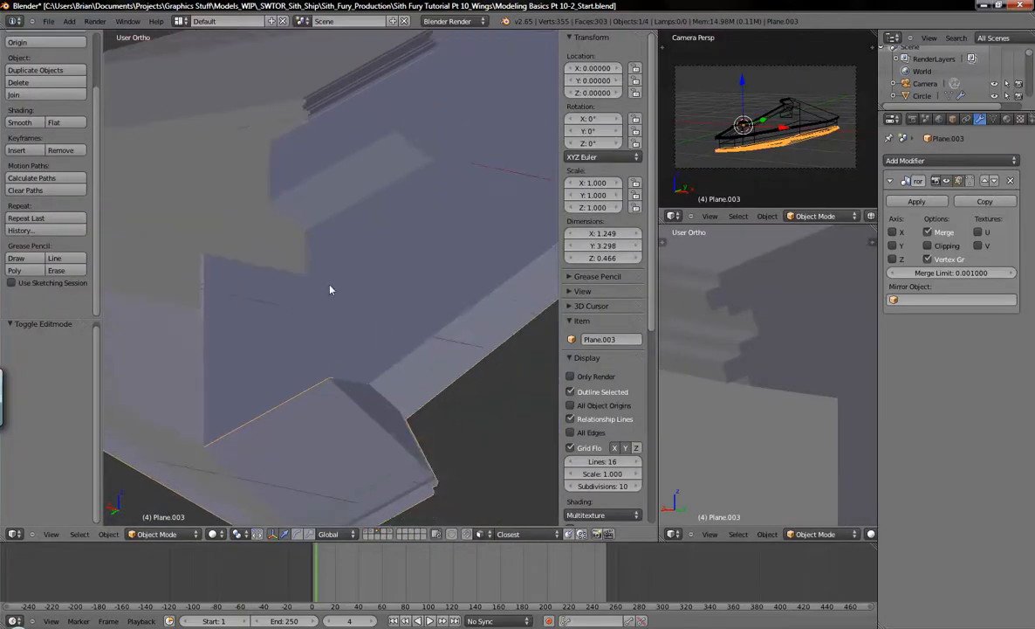
right_click(319, 318)
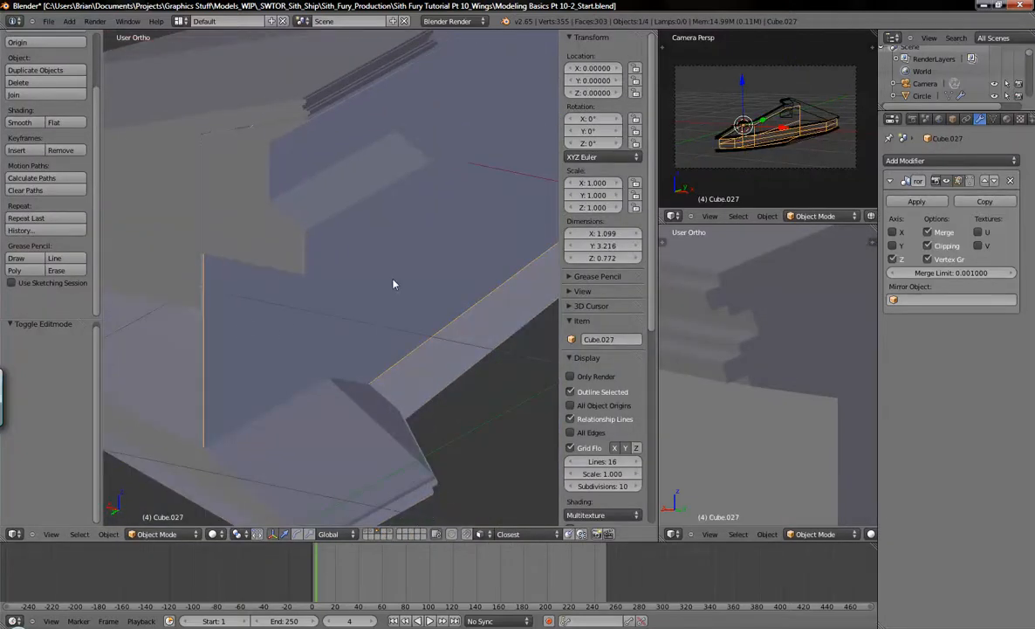
key("KP_3")
scroll(379, 290, "down", 5)
key("z")
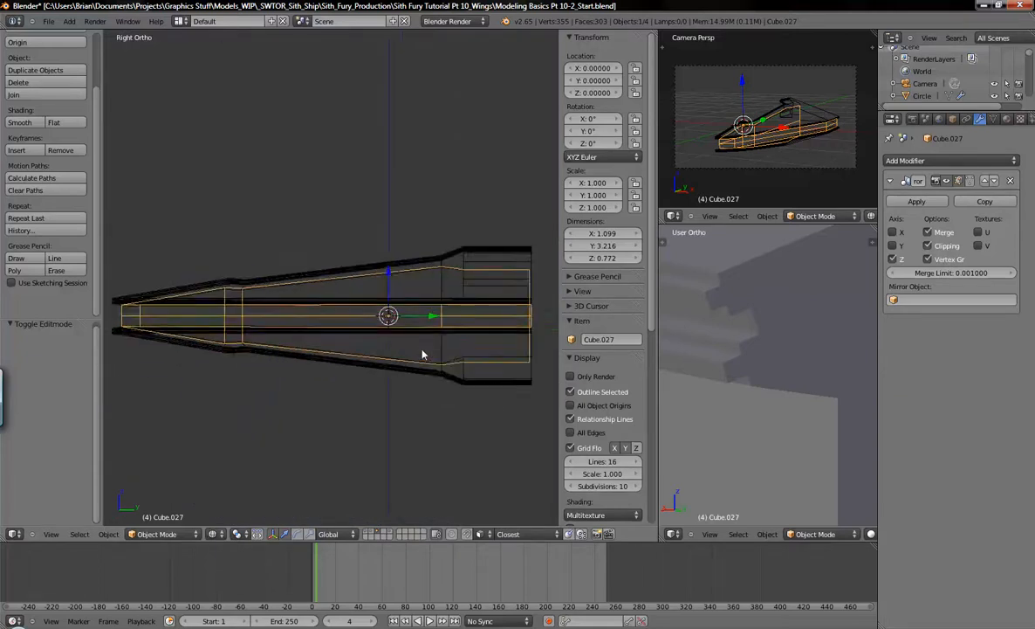
left_click(914, 202)
- Separate the lower half of the wall mesh, including its centre-line vertices, into its own object and select that object
key("Tab")
scroll(421, 375, "up", 4)
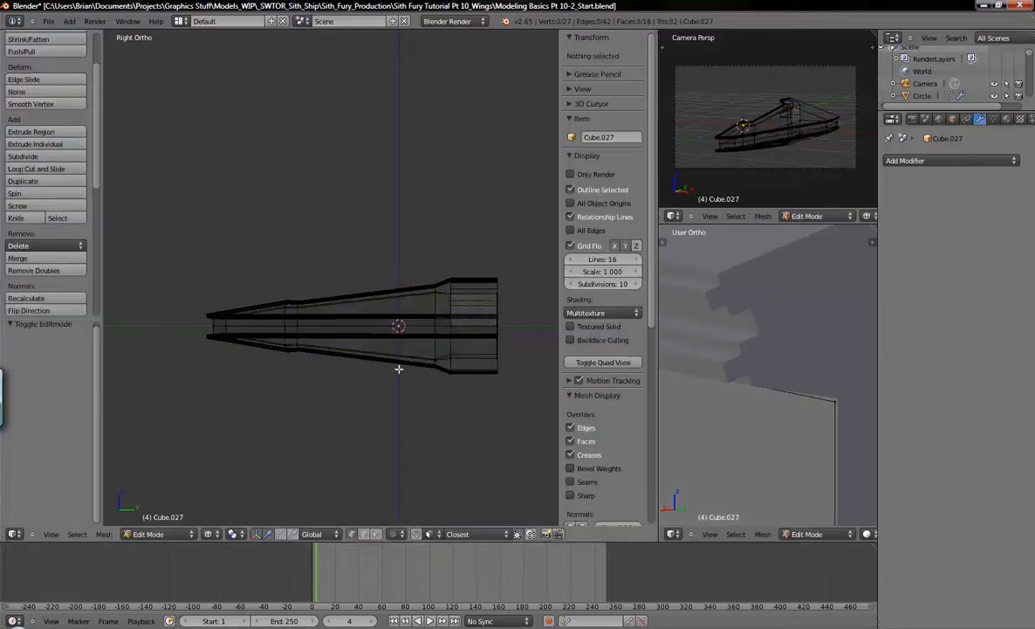
key("a")
key("a")
scroll(435, 381, "down", 3)
key("b")
left_click_drag(520, 317, 135, 398)
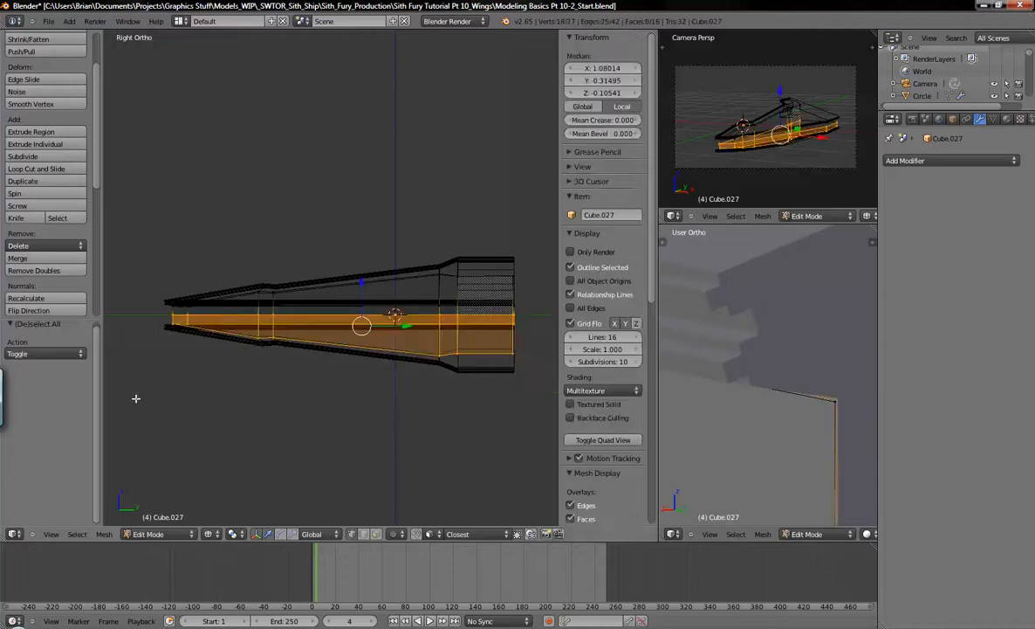
key("p")
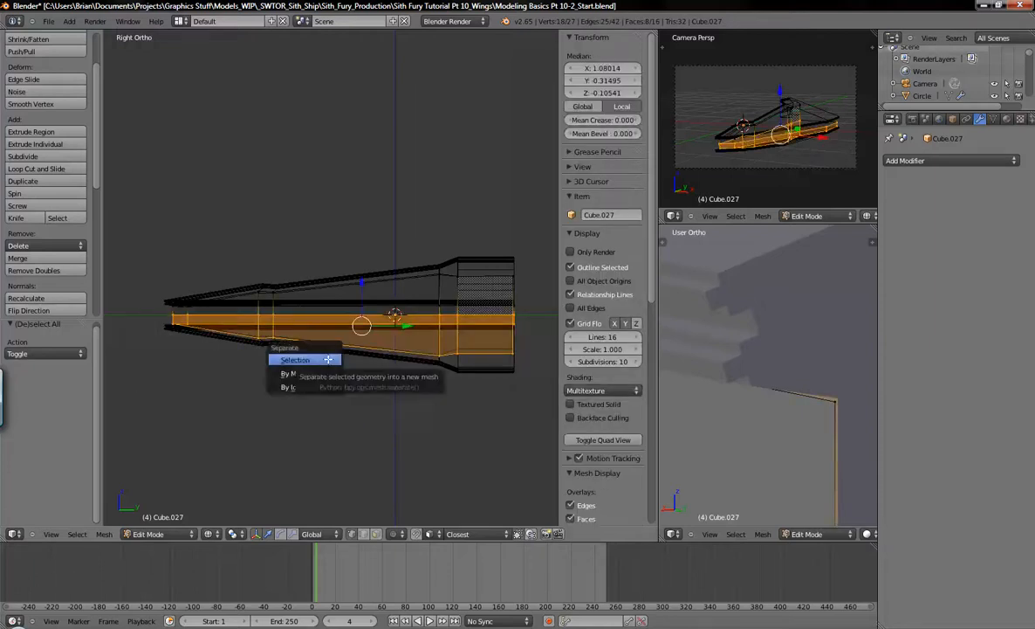
left_click(328, 359)
key("Tab")
right_click(492, 358)
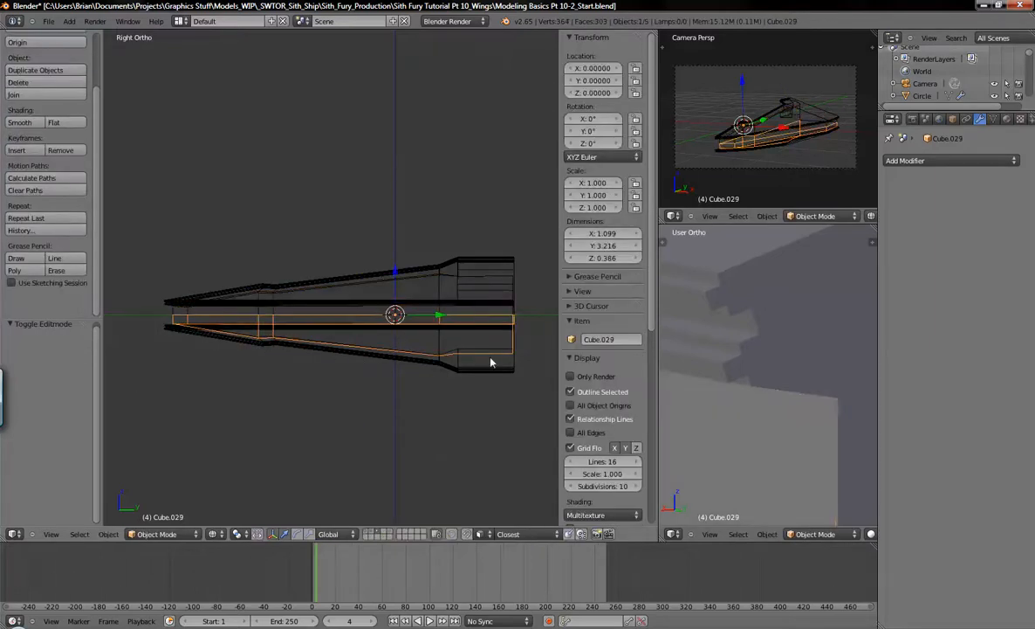
- Examine where the separated lower wall meets the lower wing plate, including the wall's bottom corner vertex at the notch
mouse_move(493, 358)
middle_mouse_down()
mouse_move(387, 375)
mouse_move(284, 368)
middle_mouse_up()
scroll(295, 363, "up", 4)
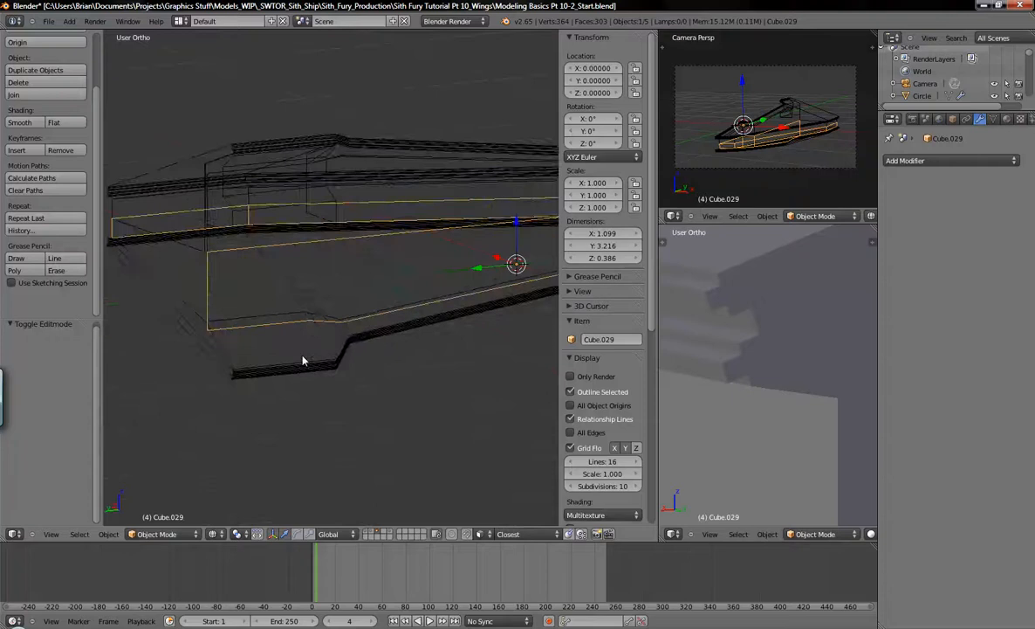
key("z")
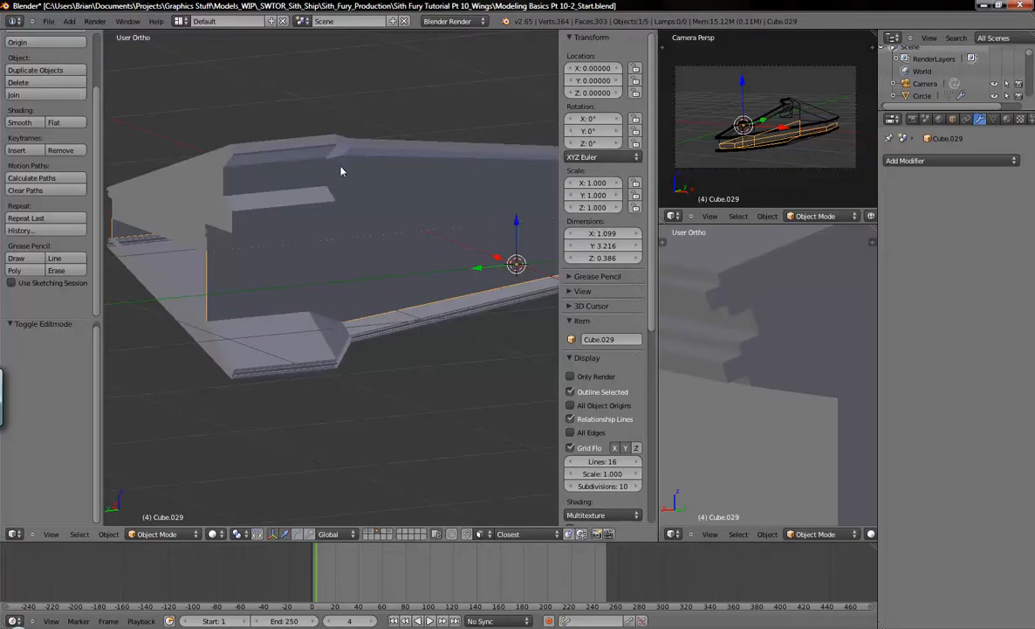
middle_click_drag(442, 307, 363, 360)
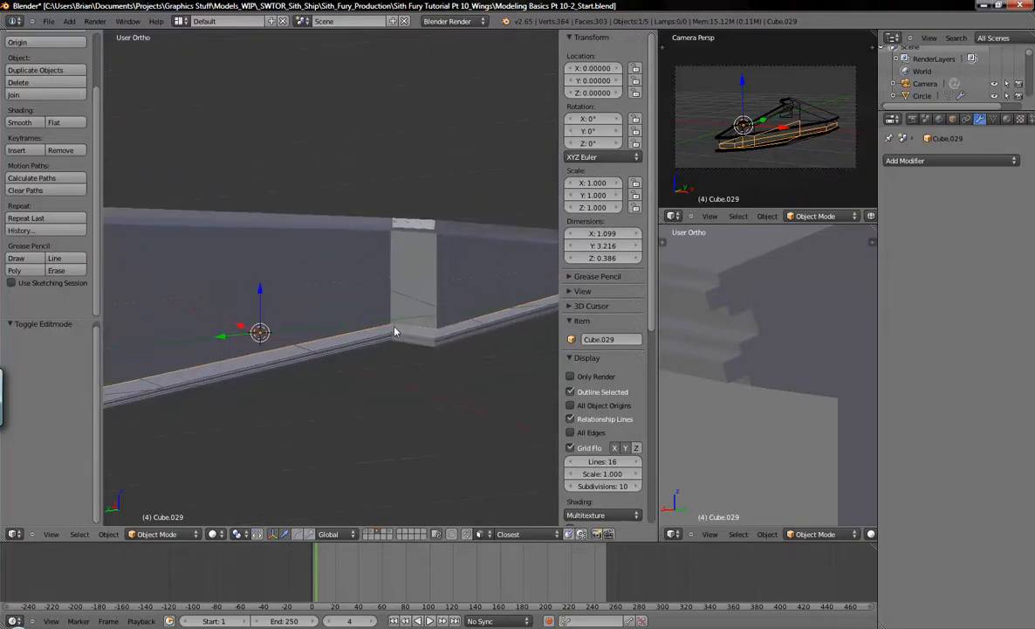
scroll(394, 333, "up", 3)
scroll(389, 324, "up", 5)
key("Tab")
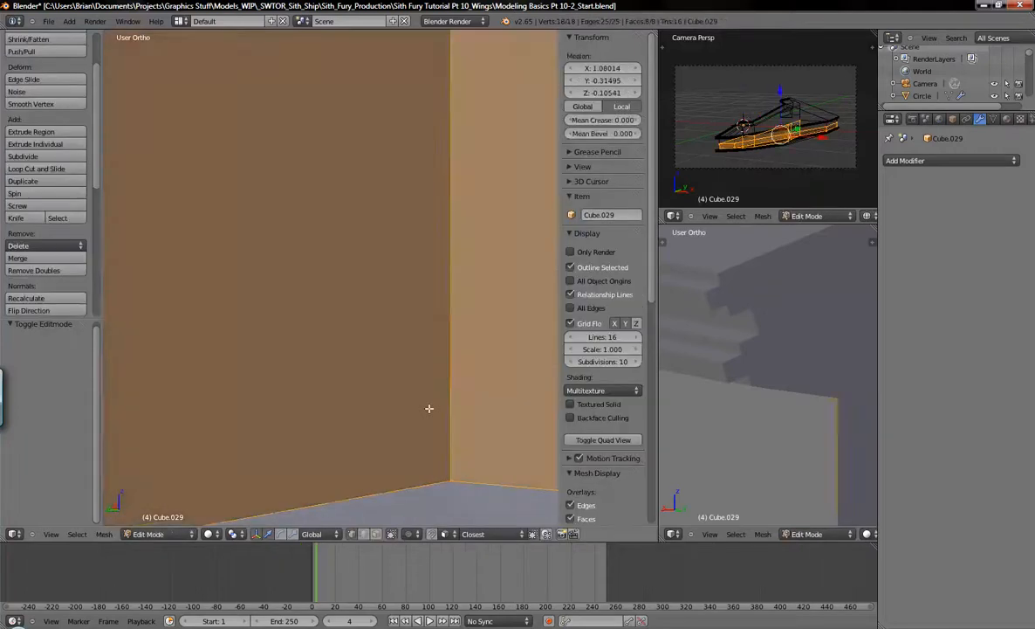
right_click(452, 478)
middle_click_drag(452, 477, 423, 339)
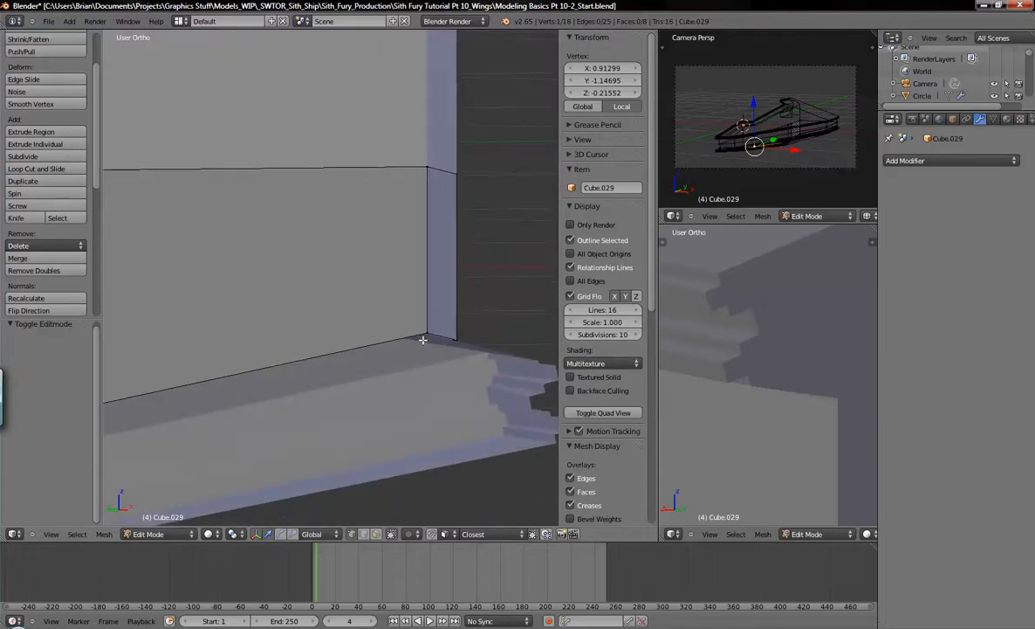
- Raise the lower wing plate's inner vertex near the front about 0.008 along Z to close the gap at the wall
key("Tab")
right_click(430, 363)
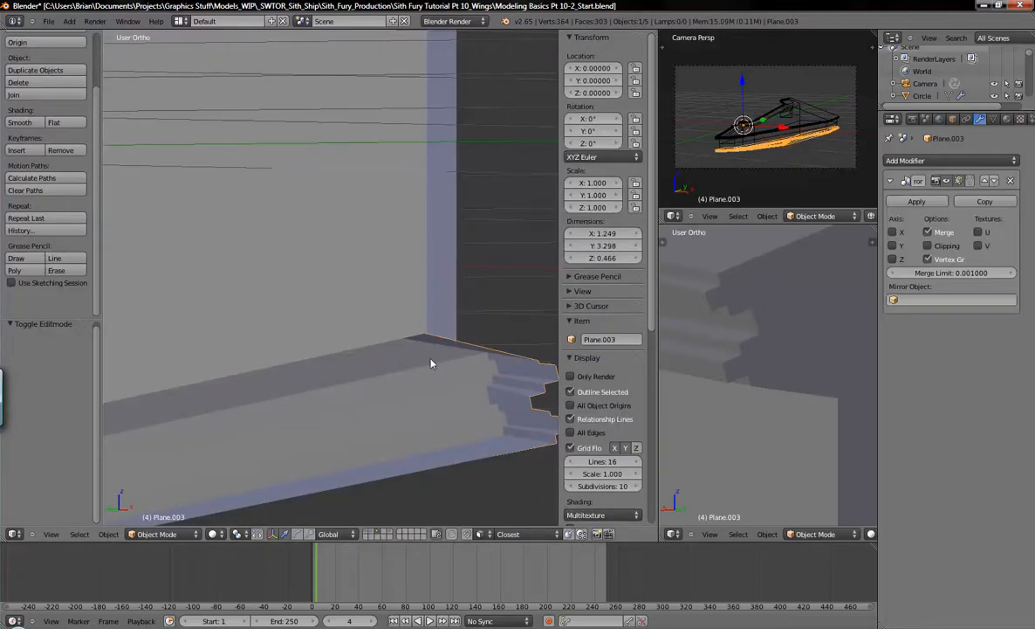
key("Tab")
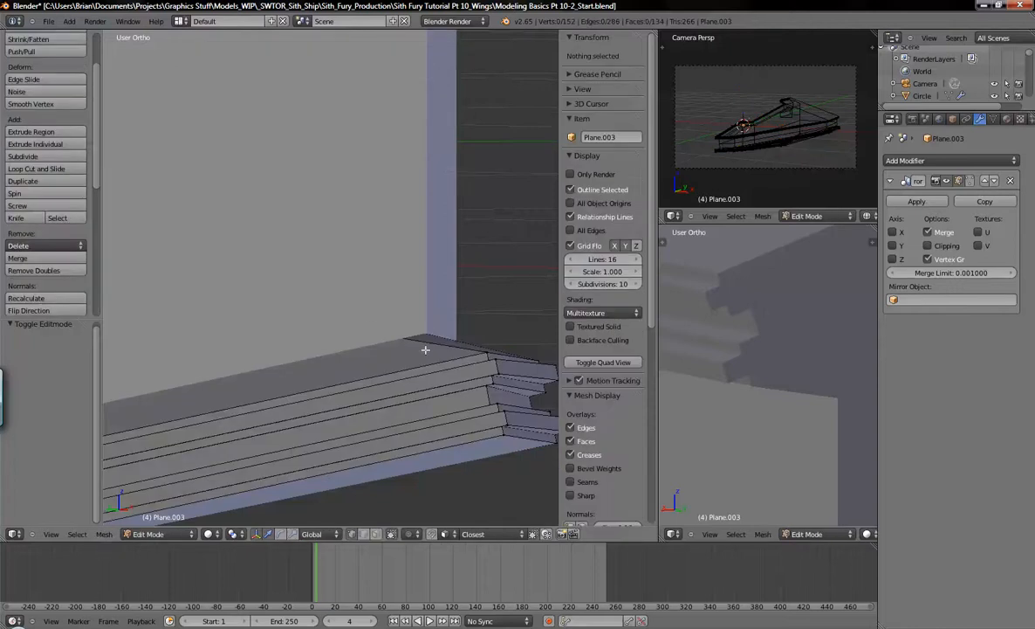
key("z")
right_click(380, 339)
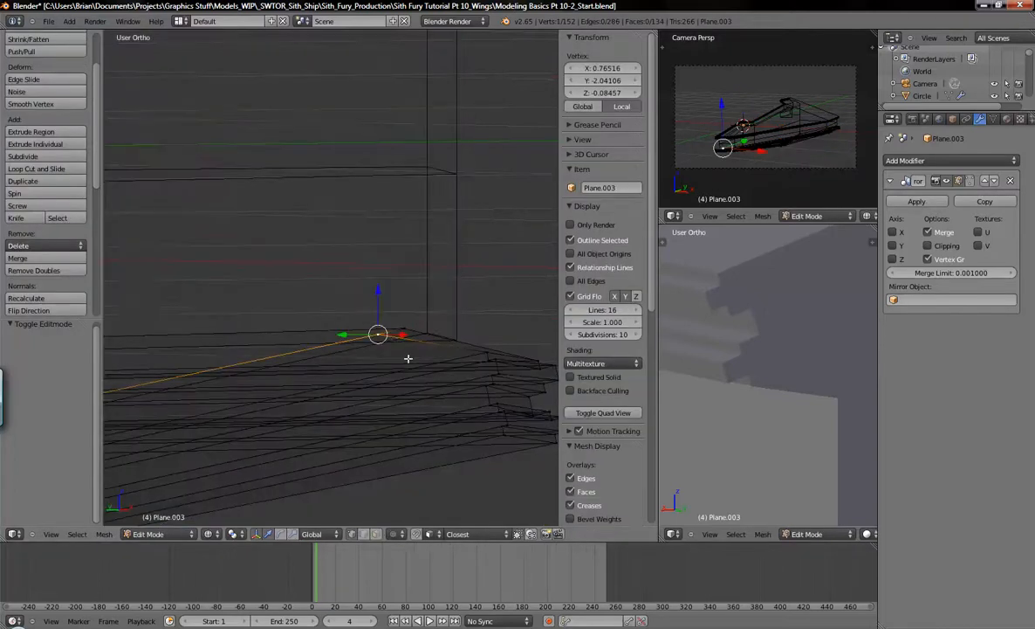
key("z")
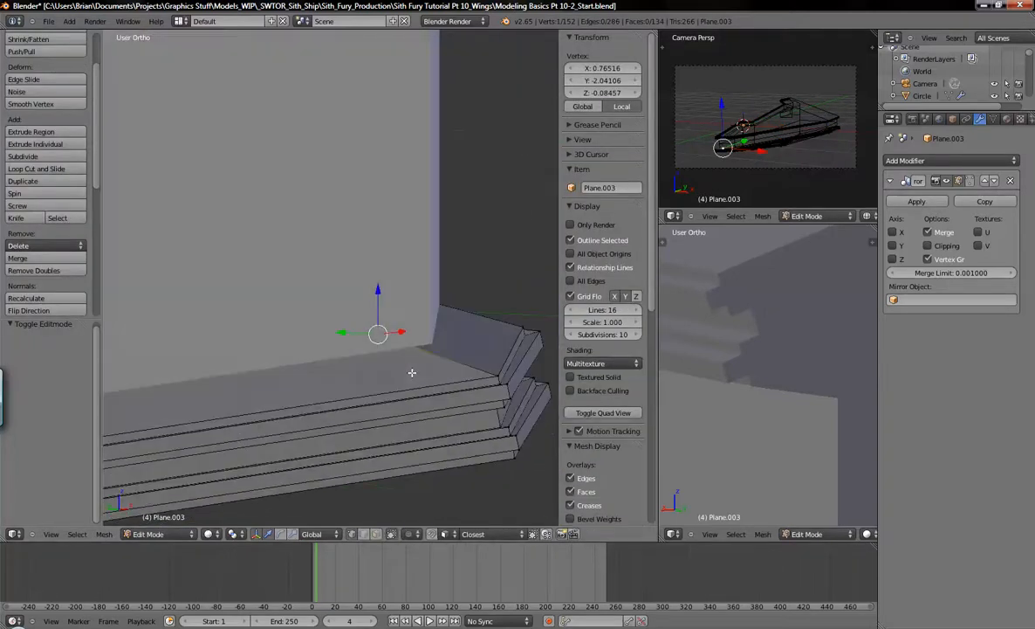
mouse_move(417, 366)
middle_mouse_down()
mouse_move(432, 364)
mouse_move(410, 362)
middle_mouse_up()
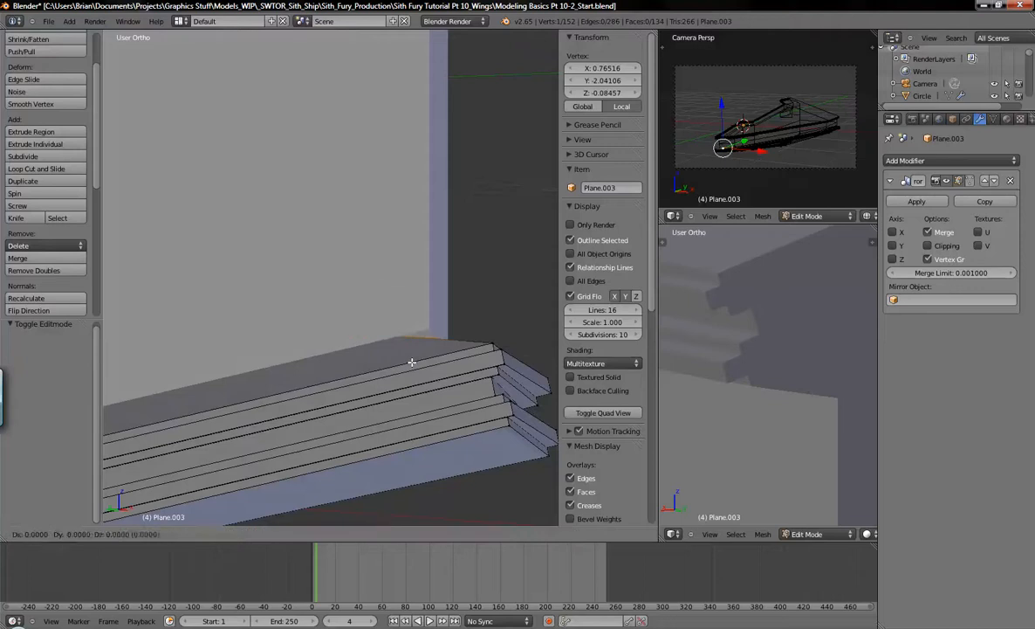
key("g")
key("z")
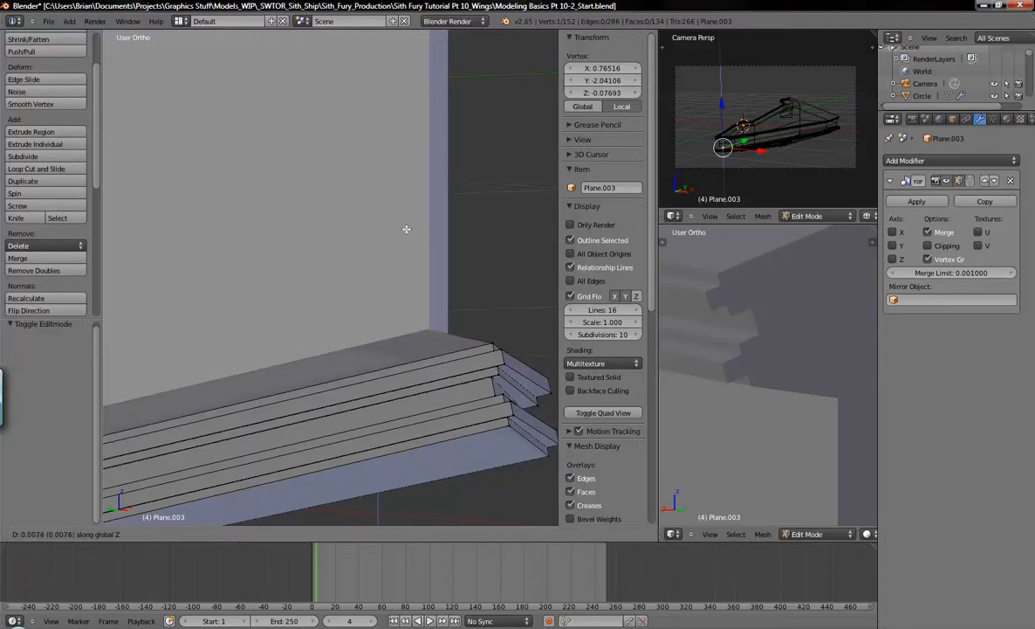
left_click(409, 241)
key("a")
- Examine the seam between the lower wall and the lower wing plate towards the angled rear corner
scroll(372, 383, "down", 3)
middle_click_drag(372, 383, 569, 395, "shift")
middle_click_drag(327, 375, 443, 340, "shift")
scroll(444, 340, "down", 6)
middle_click_drag(166, 375, 356, 359, "shift")
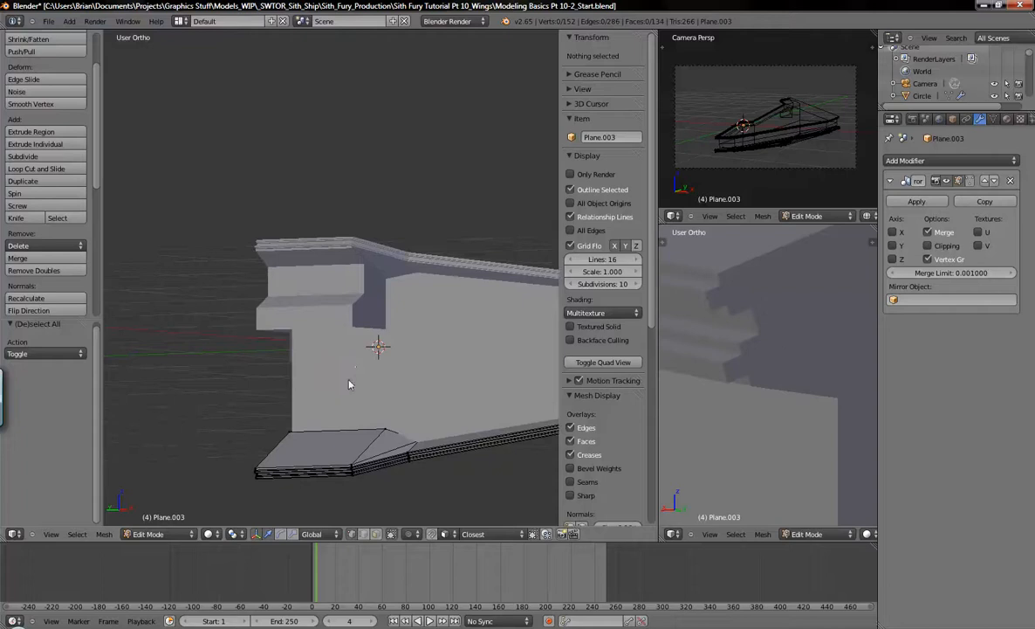
key("Tab")
right_click(367, 404)
middle_click_drag(425, 424, 360, 379, "shift")
scroll(359, 379, "down", 3)
scroll(359, 378, "up", 8)
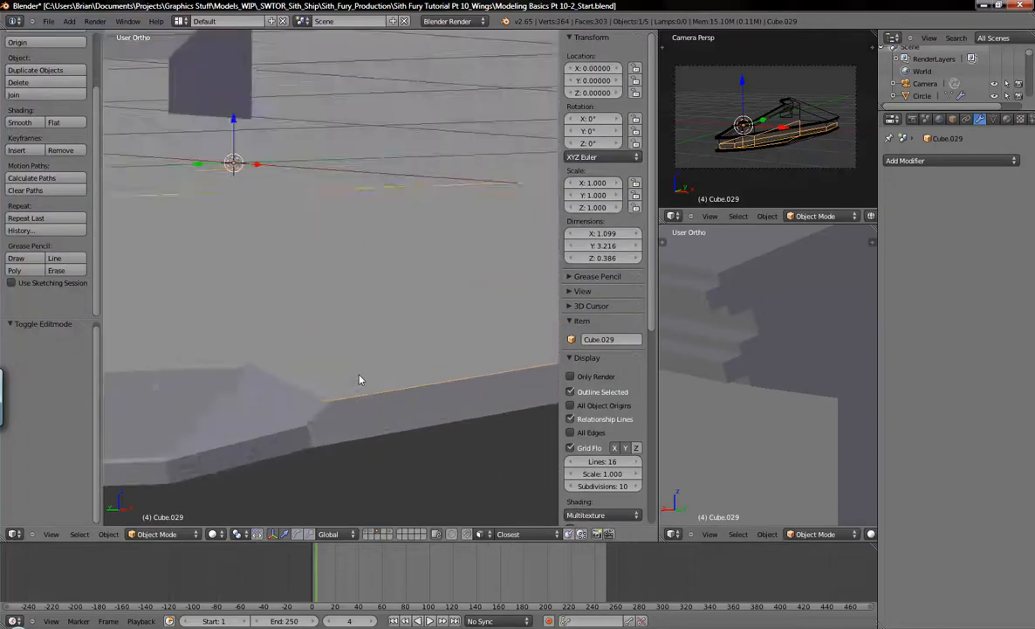
scroll(359, 379, "up", 2)
right_click(308, 387)
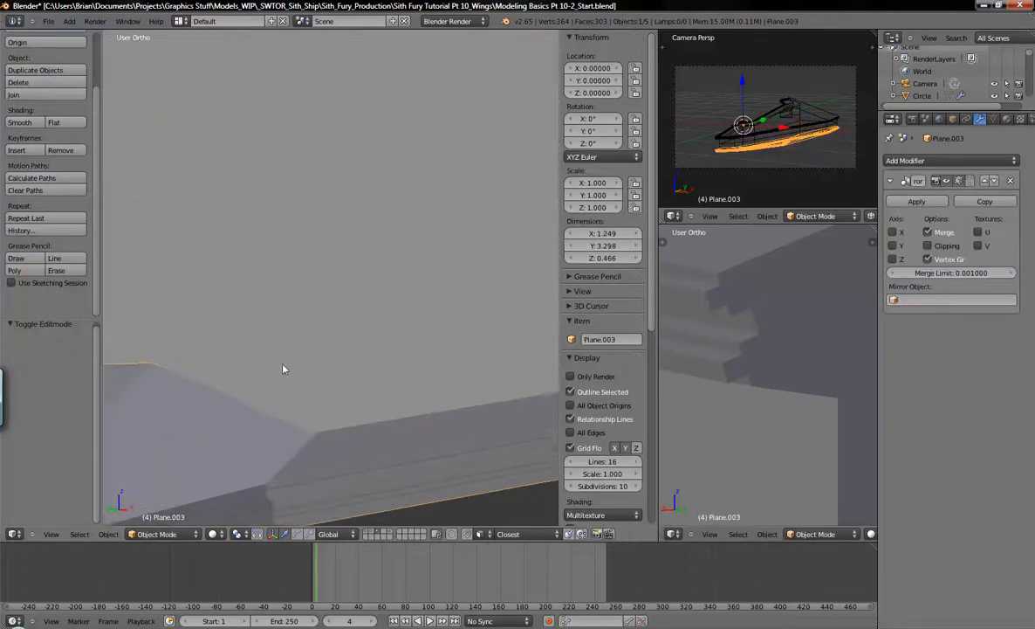
key("Tab")
key("Tab")
key("Tab")
key("Tab")
- Move the lower wall's bottom vertex at the front of the plate's angled corner down 0.001283 along Z
right_click(340, 328)
key("Tab")
scroll(374, 395, "down", 4)
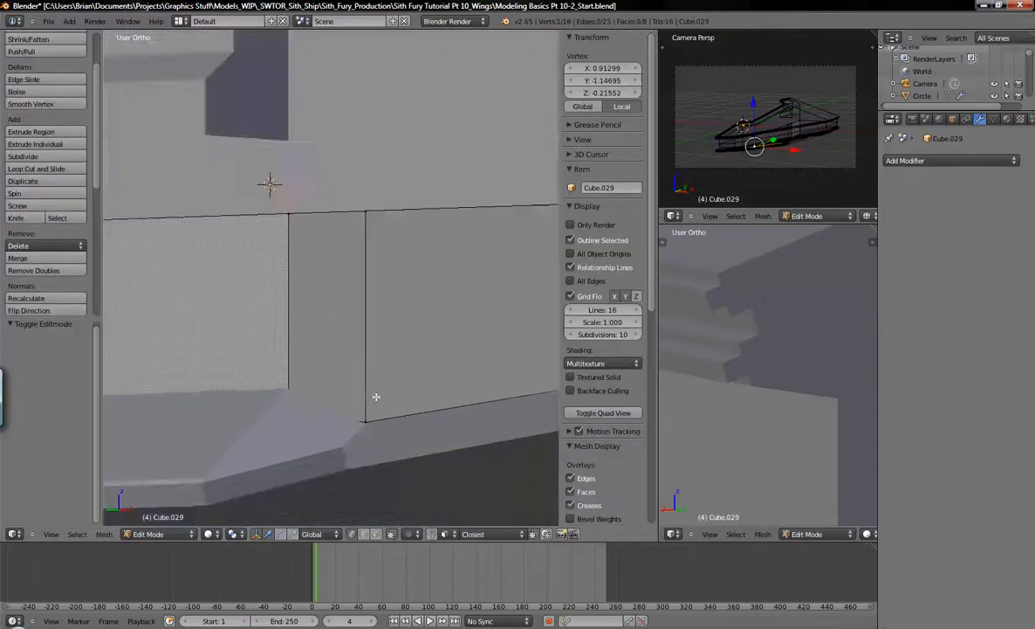
scroll(364, 405, "up", 9)
scroll(364, 378, "down", 3)
scroll(364, 371, "down", 3, "shift")
right_click(364, 356)
mouse_move(365, 314)
left_mouse_down()
mouse_move(371, 344)
mouse_move(366, 324)
left_mouse_up()
- Raise the separated lower wall's bottom edge behind the plate's angled corner 0.04482 along Z to meet the plate
middle_click_drag(236, 293, 392, 334, "shift")
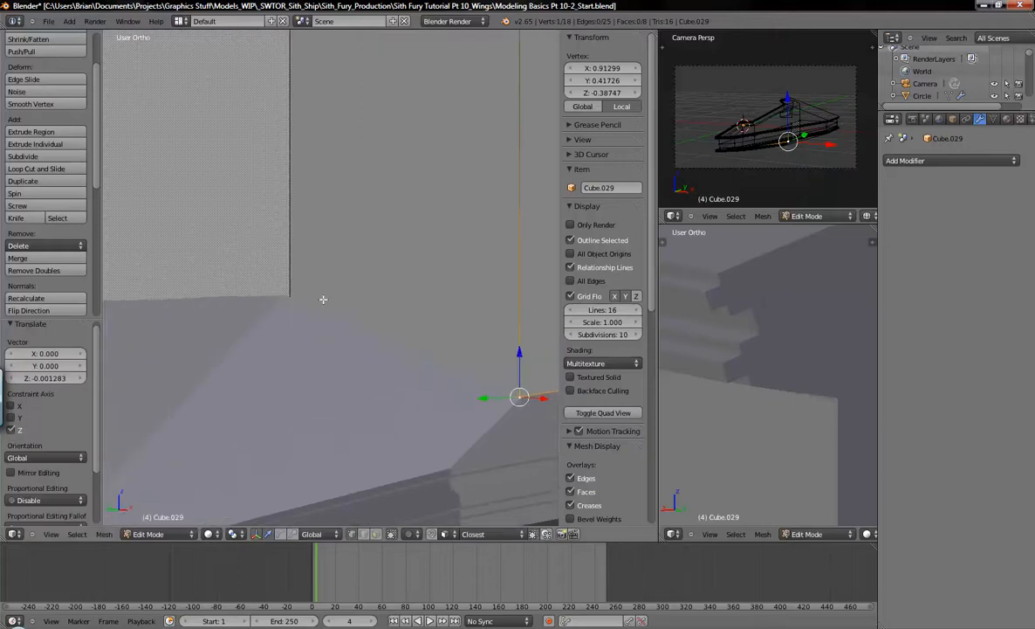
scroll(347, 365, "down", 4)
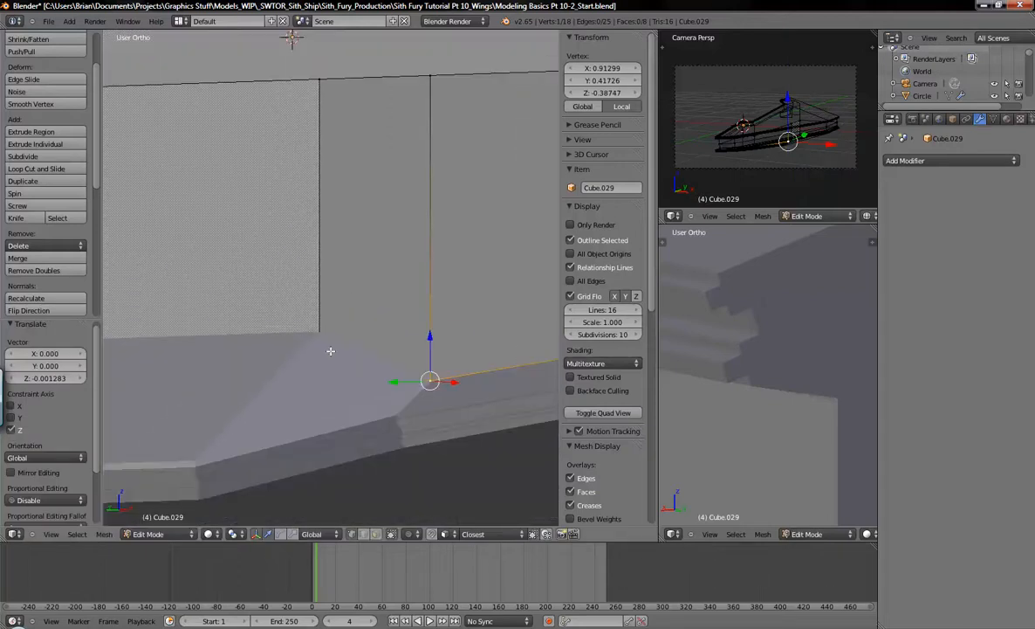
key("z")
right_click(318, 373)
key("z")
scroll(354, 383, "up", 5)
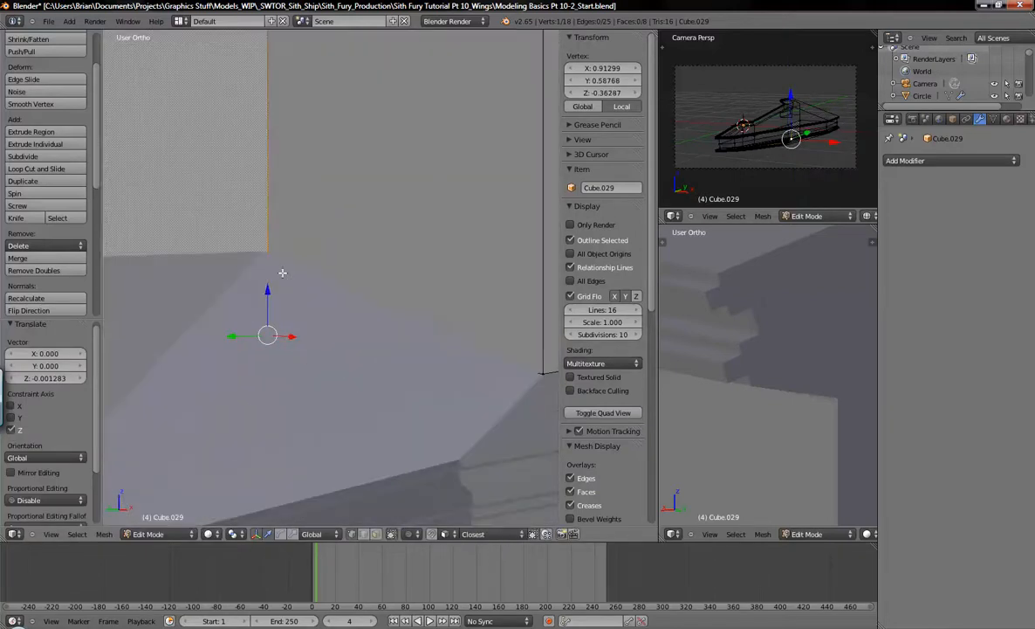
key("z")
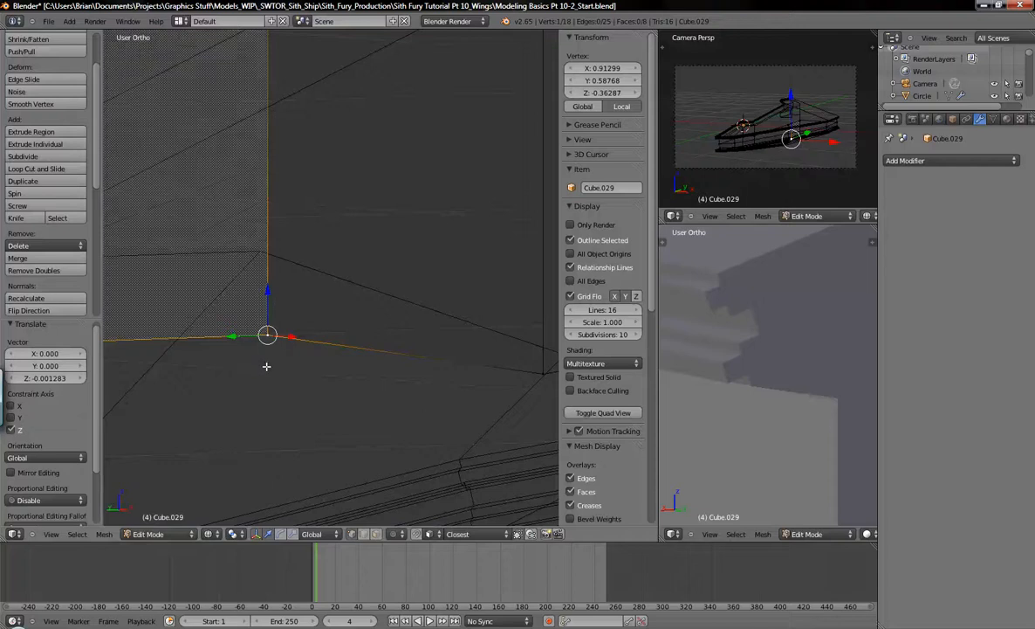
scroll(266, 367, "down", 7)
middle_click_drag(126, 358, 248, 401, "shift")
right_click(239, 383, "shift")
scroll(248, 401, "up", 5)
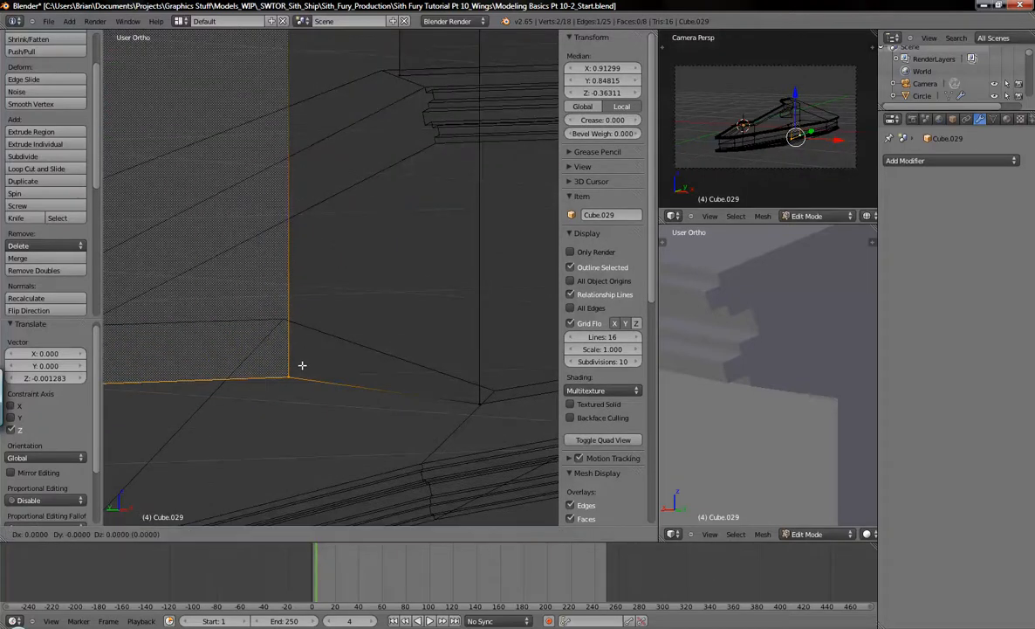
key("g")
key("z")
left_click(301, 304)
key("z")
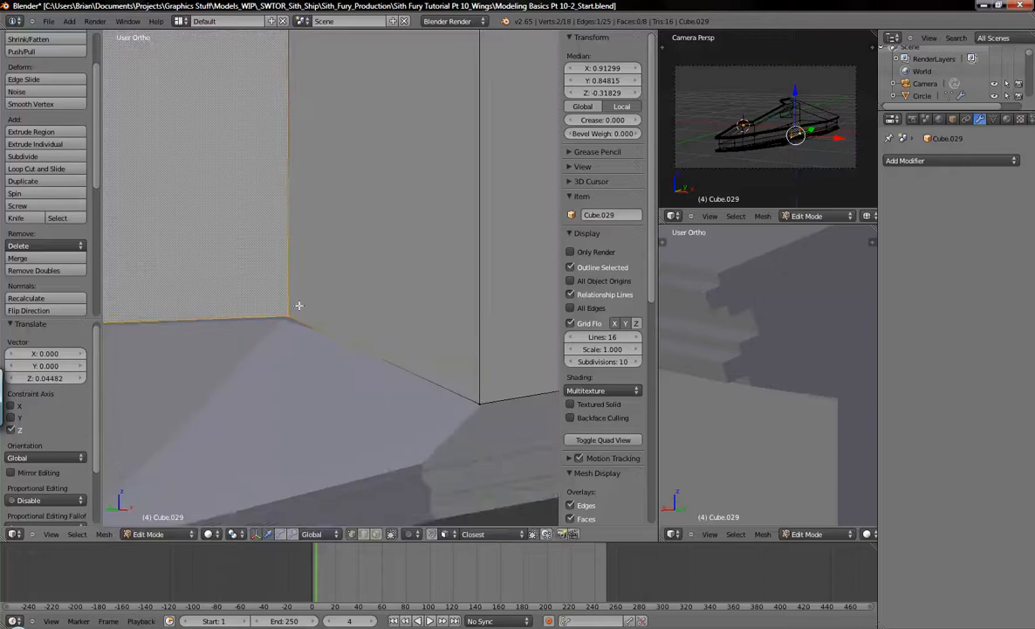
- Examine how the raised bottom edge of the lower wall meets the wing plate around the angled corner
middle_click_drag(305, 348, 332, 386)
scroll(368, 441, "down", 1, "alt")
scroll(367, 441, "down", 6)
scroll(367, 439, "up", 2)
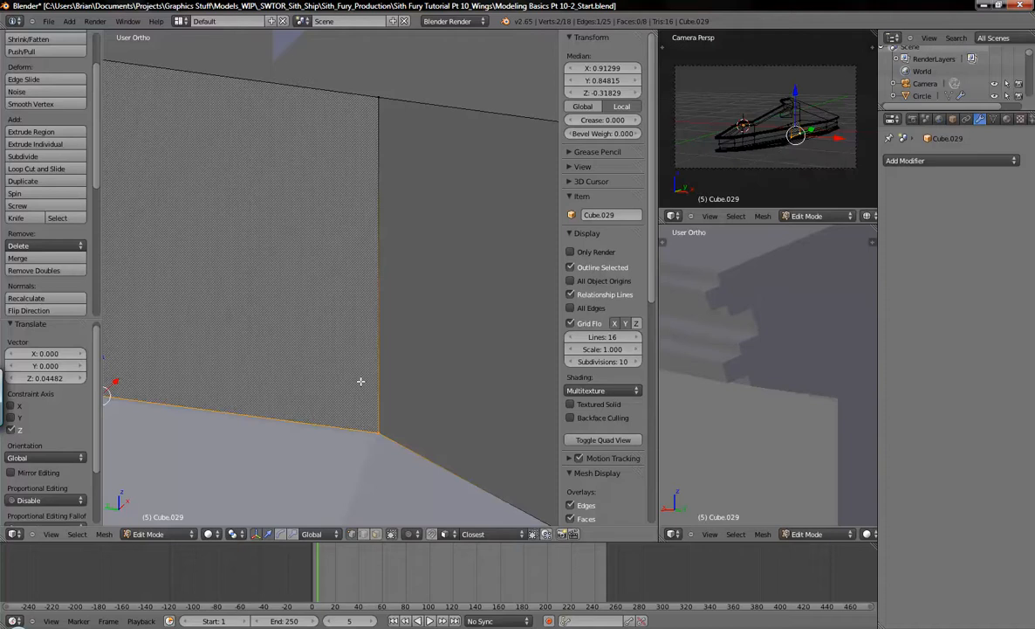
scroll(376, 309, "down", 3)
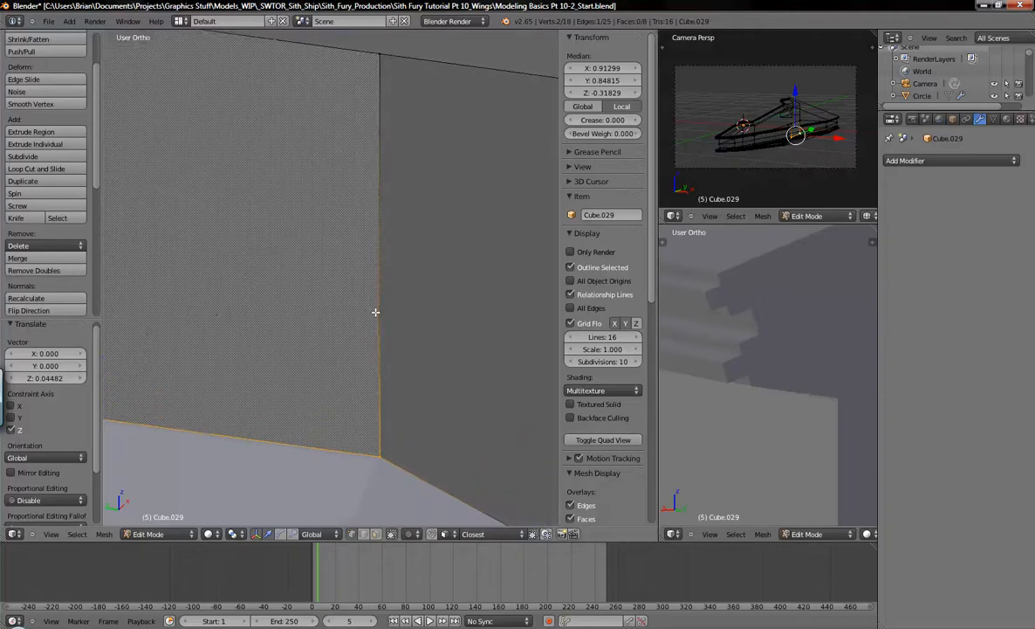
scroll(377, 259, "up", 5)
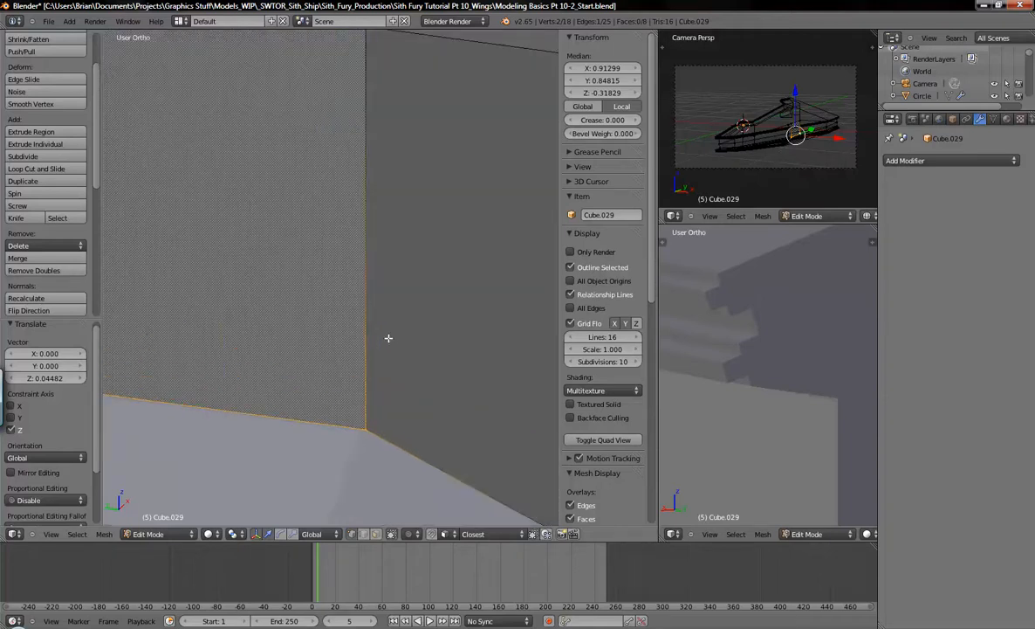
key("z")
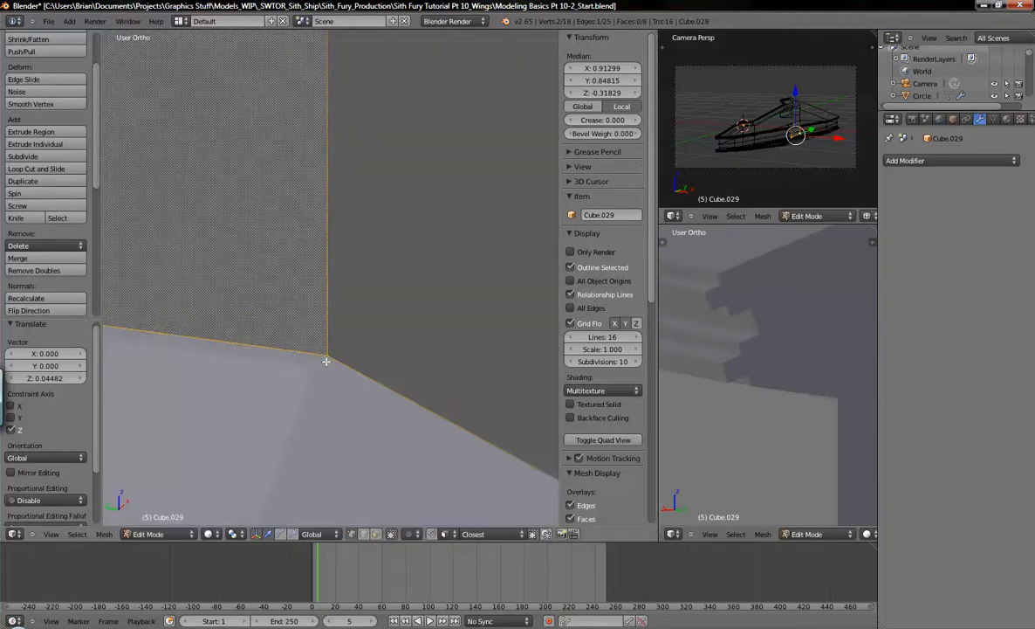
scroll(319, 294, "down", 3)
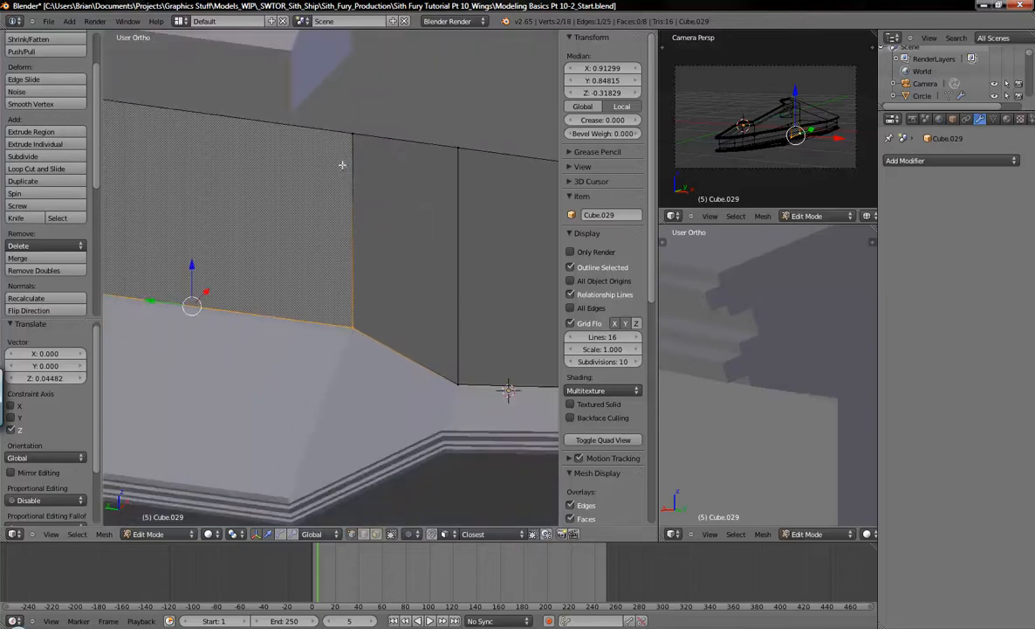
- Move the lower wall's bottom vertex at the rear of the angled corner 0.002362 along Y, aligning it with the plate's corner
right_click(350, 324)
scroll(350, 325, "up", 3)
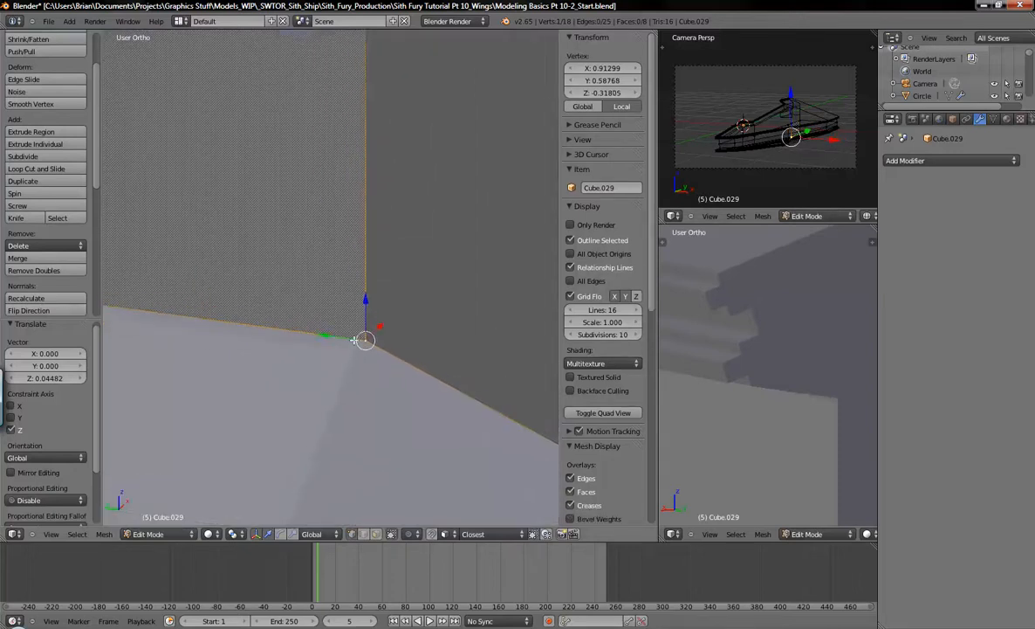
key("z")
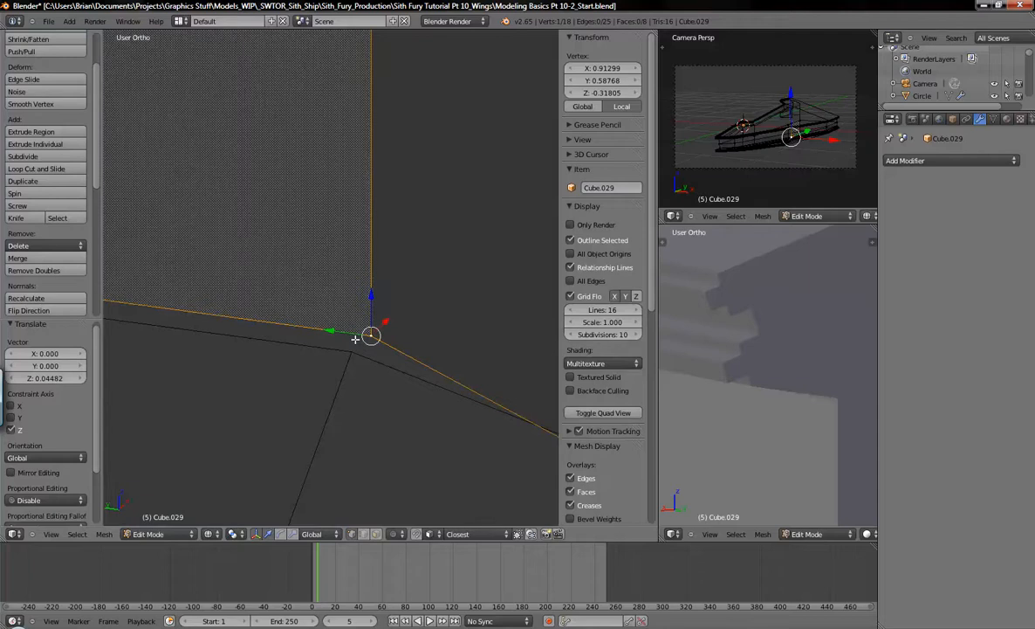
key("KP_7")
scroll(469, 302, "down", 5)
middle_click_drag(470, 301, 312, 218, "shift")
scroll(385, 368, "down", 5)
scroll(442, 177, "up", 5)
scroll(444, 300, "up", 5)
middle_click_drag(460, 326, 247, 123, "shift")
scroll(400, 317, "up", 6)
middle_click_drag(342, 282, 418, 342, "shift")
scroll(418, 342, "up", 4)
middle_click_drag(440, 173, 440, 311, "shift")
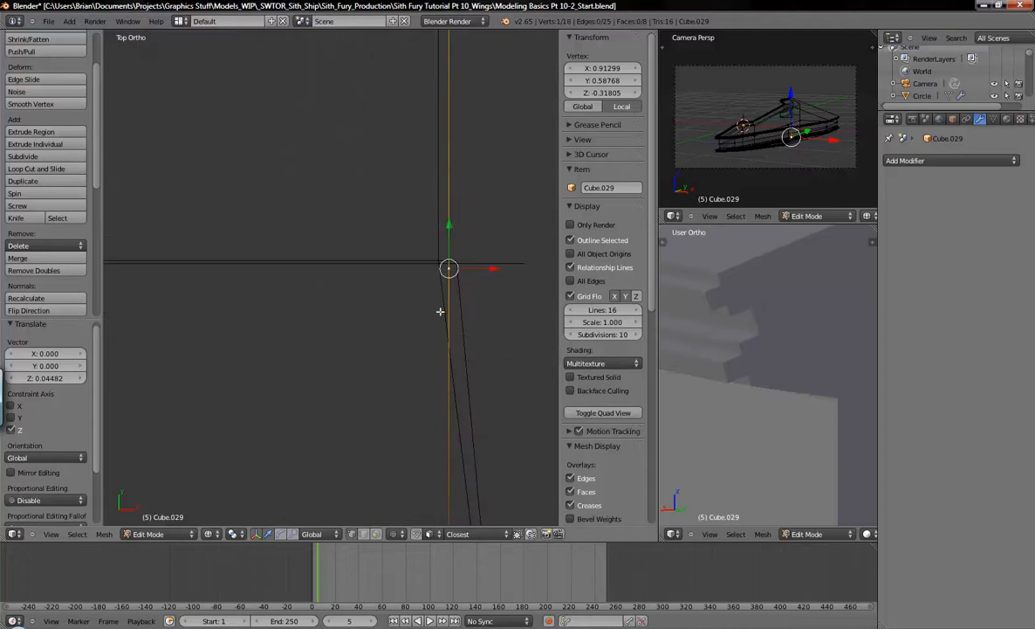
left_click_drag(452, 226, 452, 219)
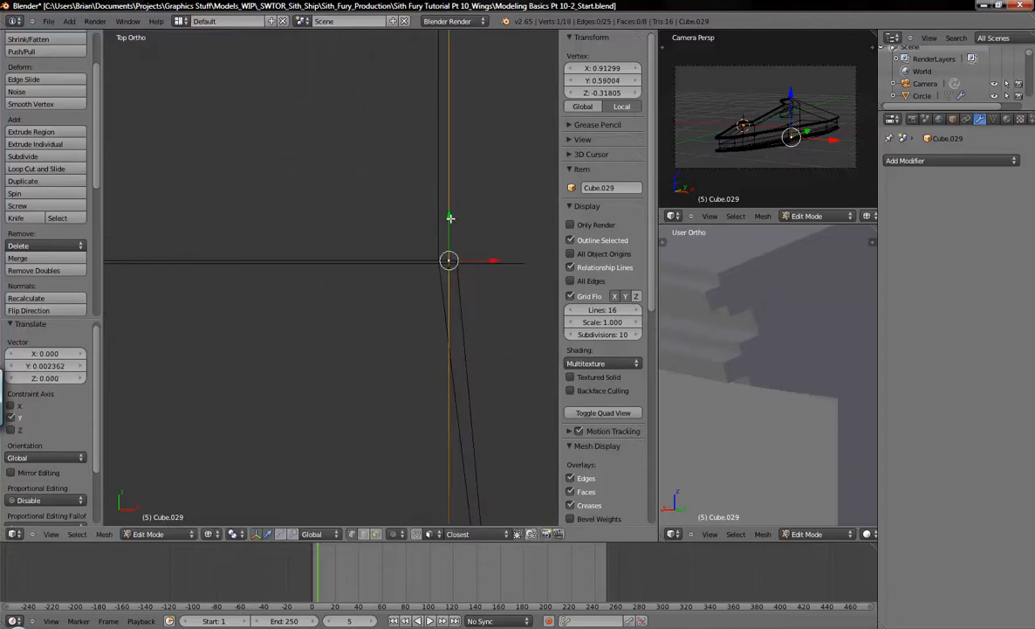
- Lower the same bottom corner vertex of the wall 0.001274 along Z towards the plate surface
key("z")
middle_click_drag(423, 379, 446, 249)
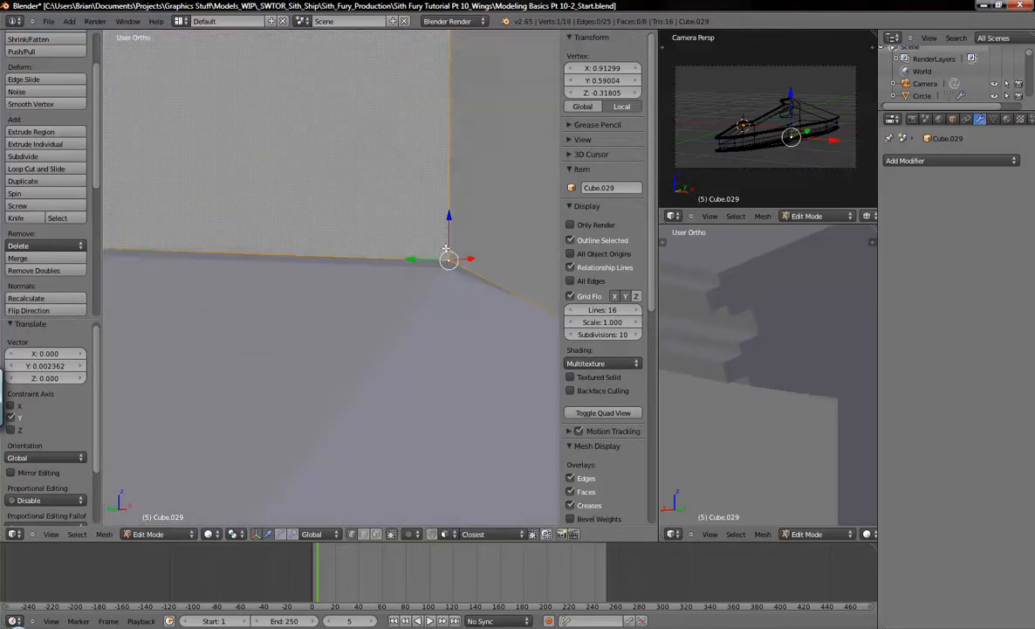
left_click_drag(448, 217, 449, 219)
middle_click_drag(375, 279, 438, 339)
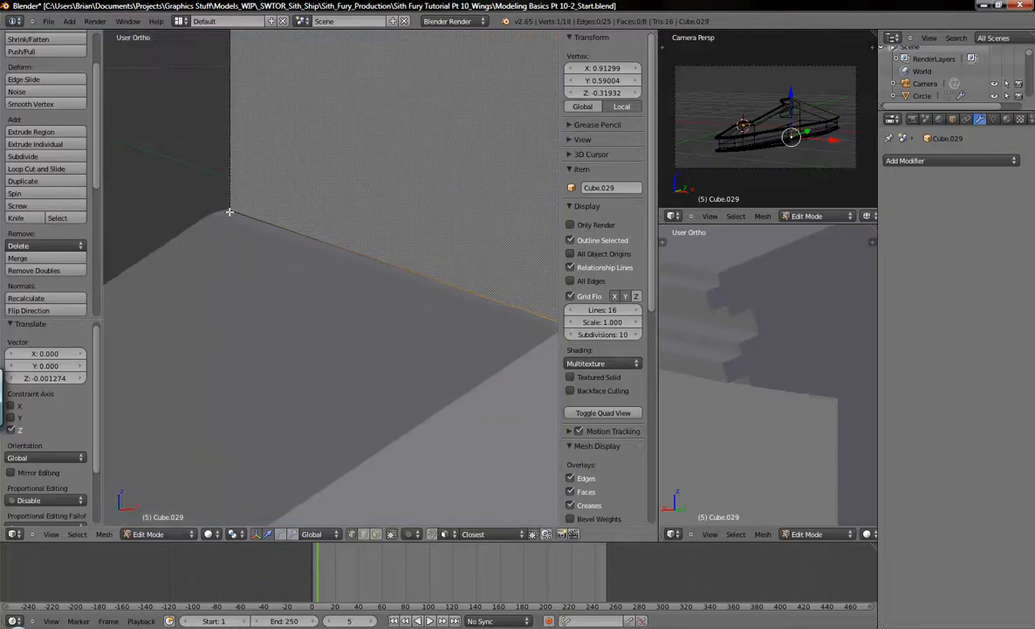
- Move the lower wing plate's inner rear edge about 0.0066 along X and 0.0034 along Z, tucking it into the wall
key("Tab")
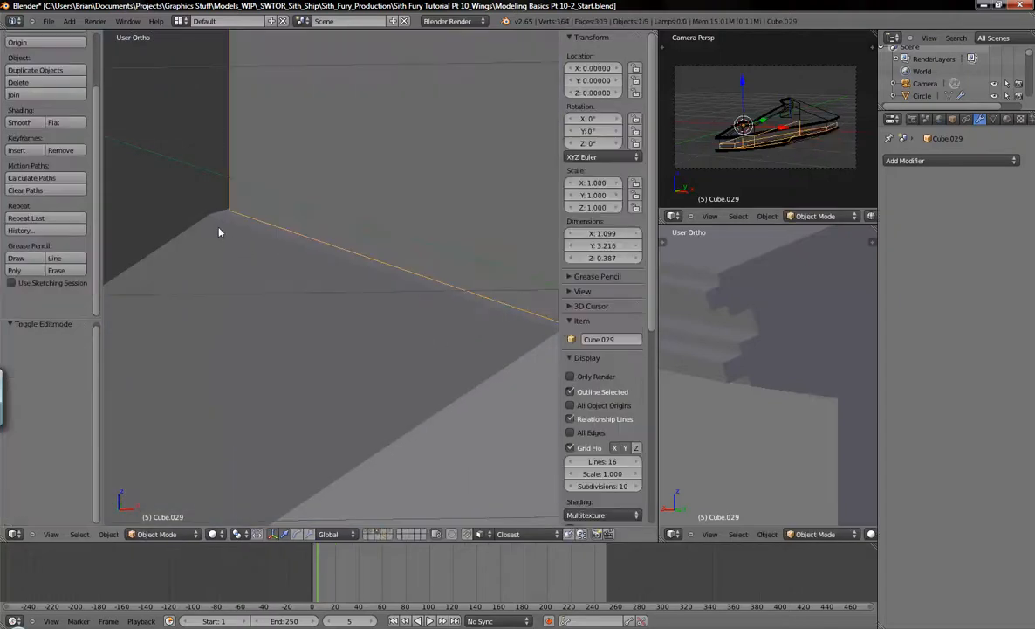
right_click(202, 209)
key("Tab")
right_click(209, 212)
middle_click_drag(503, 301, 198, 220)
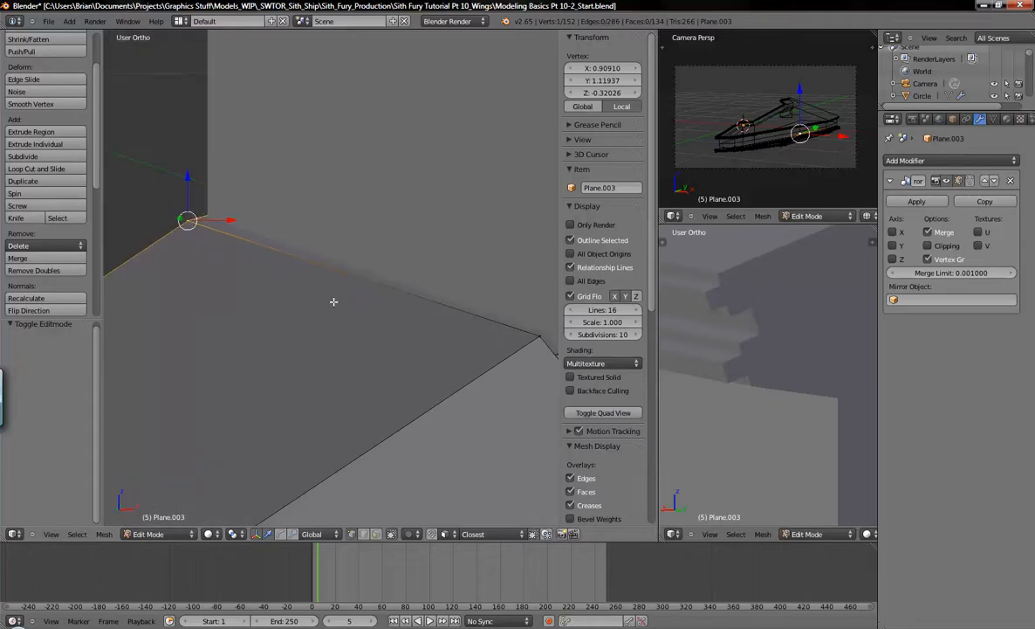
right_click(538, 333, "shift")
scroll(478, 355, "down", 4)
key("z")
scroll(477, 355, "down", 5)
key("z")
scroll(477, 356, "up", 9)
middle_click_drag(476, 355, 362, 367, "shift")
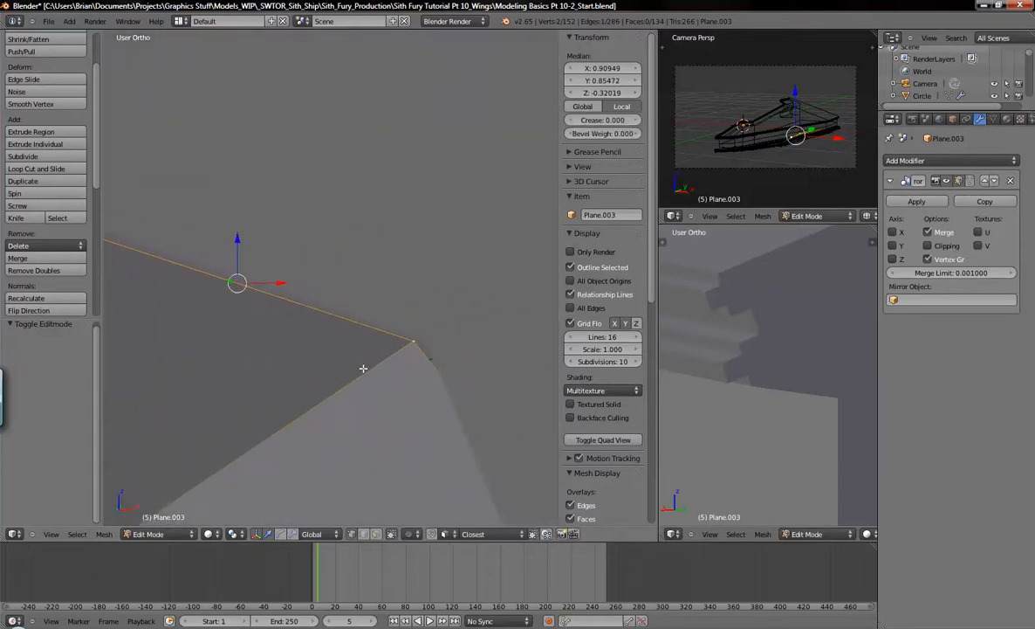
key("ctrl+KP_1")
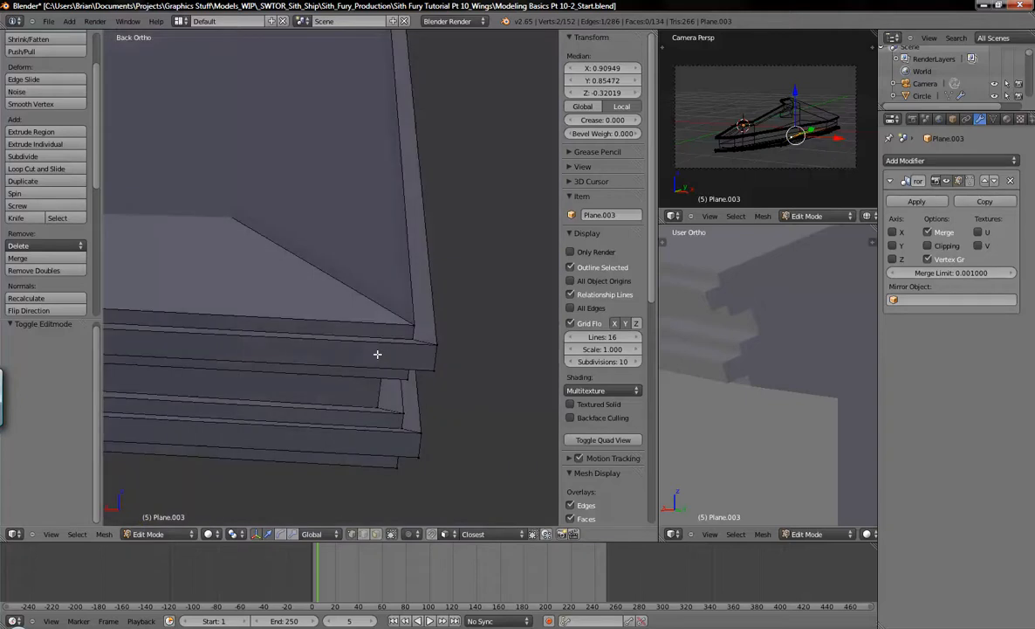
scroll(378, 353, "down", 8)
middle_click_drag(356, 383, 439, 314, "shift")
scroll(439, 314, "up", 6)
mouse_move(255, 318)
middle_mouse_down("shift")
mouse_move(405, 346)
mouse_move(369, 303)
mouse_move(413, 322)
middle_mouse_up("shift")
key("z")
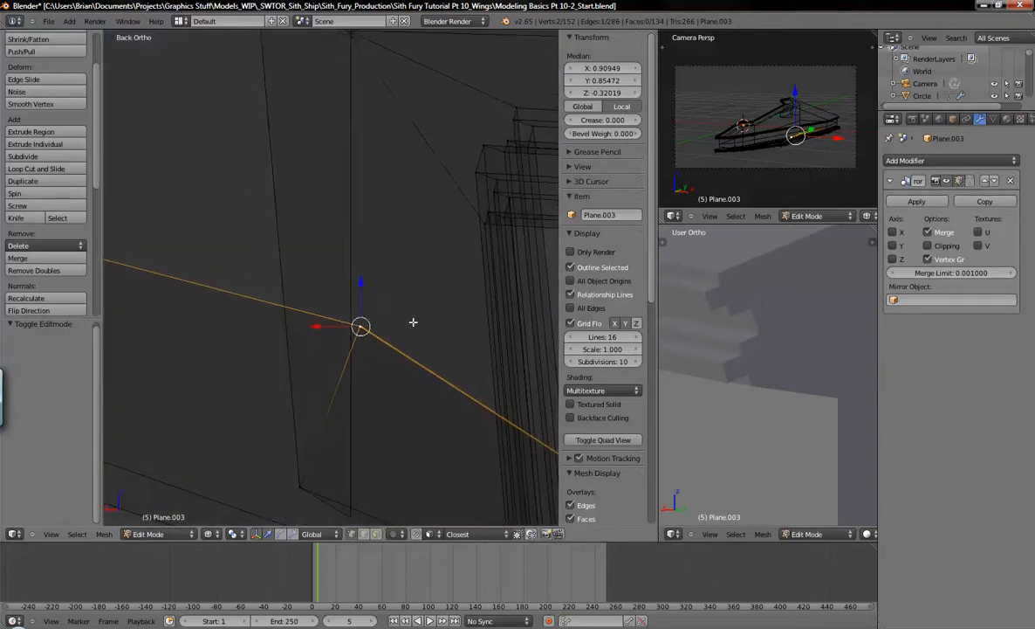
key("g")
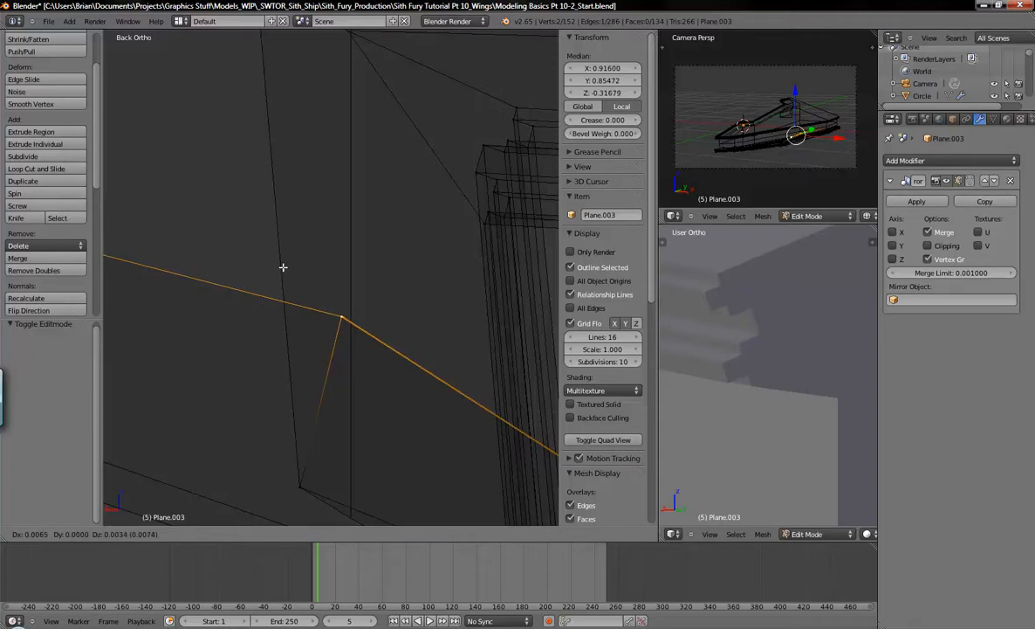
left_click(297, 272)
key("z")
mouse_move(372, 311)
middle_mouse_down()
mouse_move(408, 351)
mouse_move(354, 362)
mouse_move(480, 367)
middle_mouse_up()
scroll(411, 368, "down", 3)
middle_click_drag(411, 367, 307, 353, "shift")
- Raise the lower wall's bottom vertex at the rear of the angled corner 0.000401 along Z and check the seam
key("Tab")
right_click(417, 244)
key("Tab")
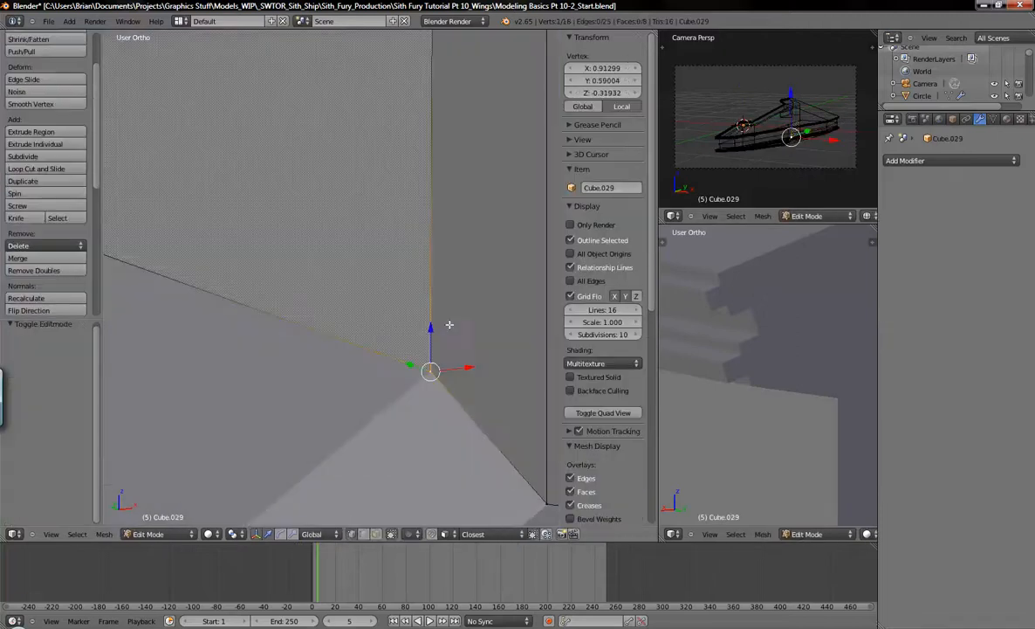
middle_click_drag(441, 342, 368, 375, "shift")
key("g")
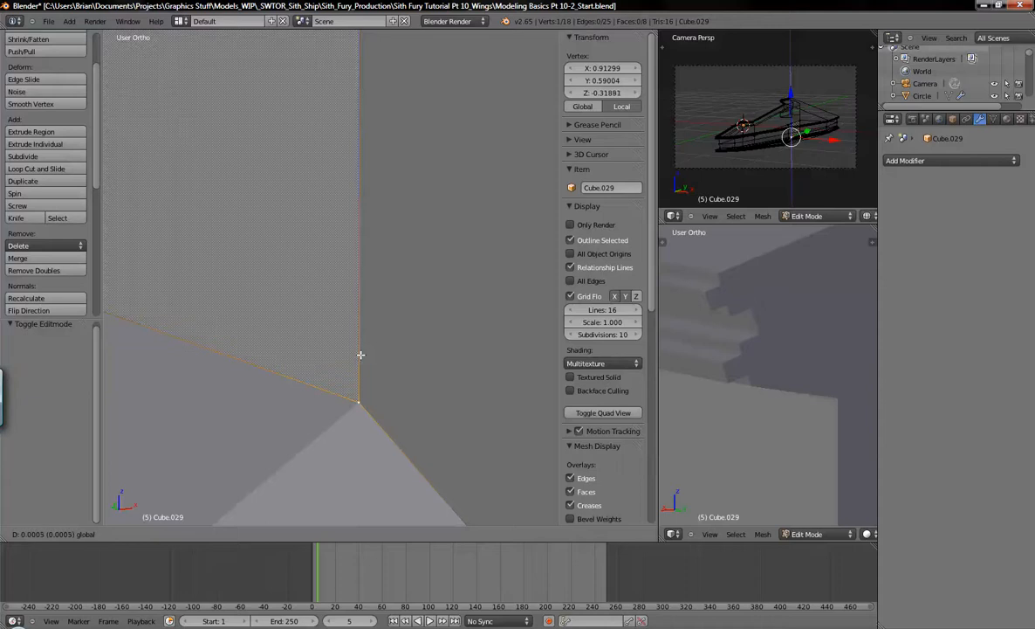
left_click_drag(361, 354, 361, 356)
middle_click_drag(361, 356, 238, 205)
middle_click_drag(240, 209, 279, 293)
middle_click_drag(204, 217, 498, 352, "shift")
middle_click_drag(247, 275, 407, 364)
middle_click_drag(220, 372, 343, 367, "shift")
scroll(368, 325, "down", 7)
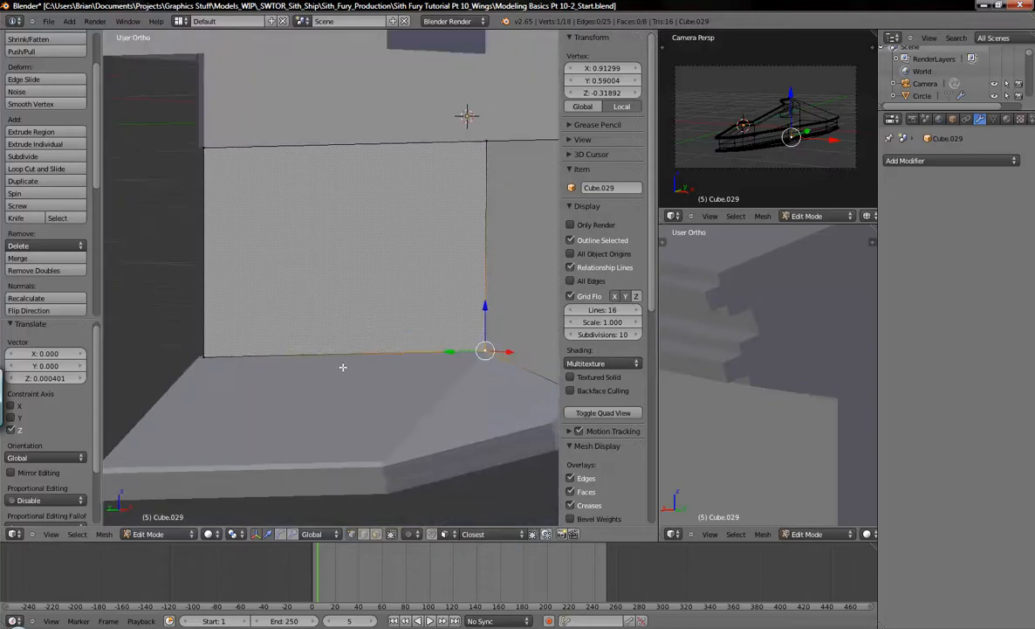
- Copy the corner vertex's Z value of -0.31892 to the lower wall's rearmost bottom vertex and finish editing the wall
left_click(606, 94)
key("ctrl+c")
left_click(615, 46)
right_click(206, 357)
left_click(599, 91)
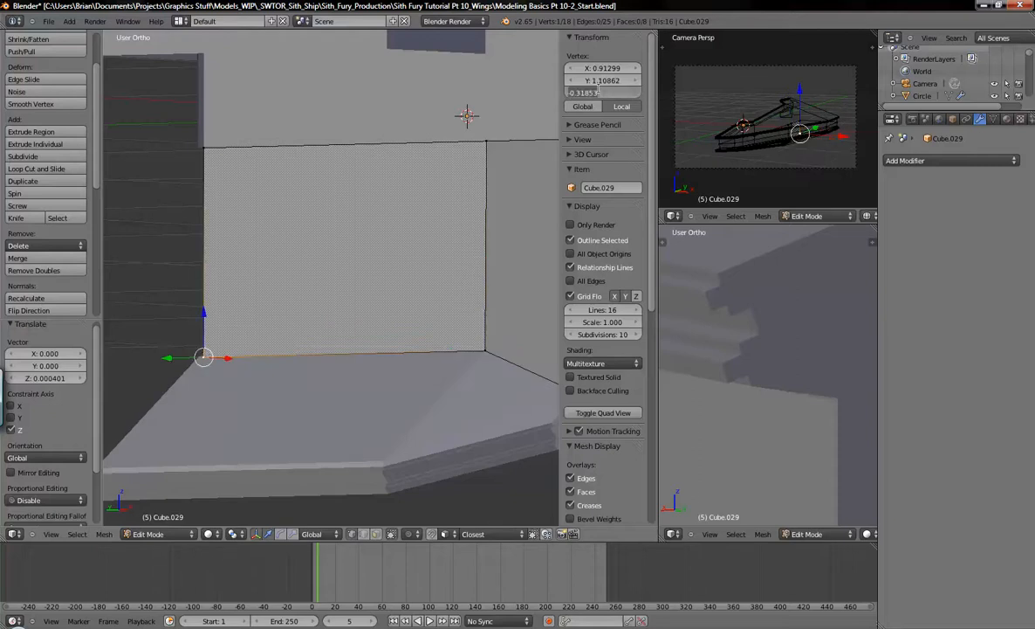
key("ctrl+v")
key("Return")
middle_click_drag(305, 337, 314, 375)
key("a")
key("Tab")
- Open the lower wing plate's mesh for editing at its inner rear corner
right_click(316, 381)
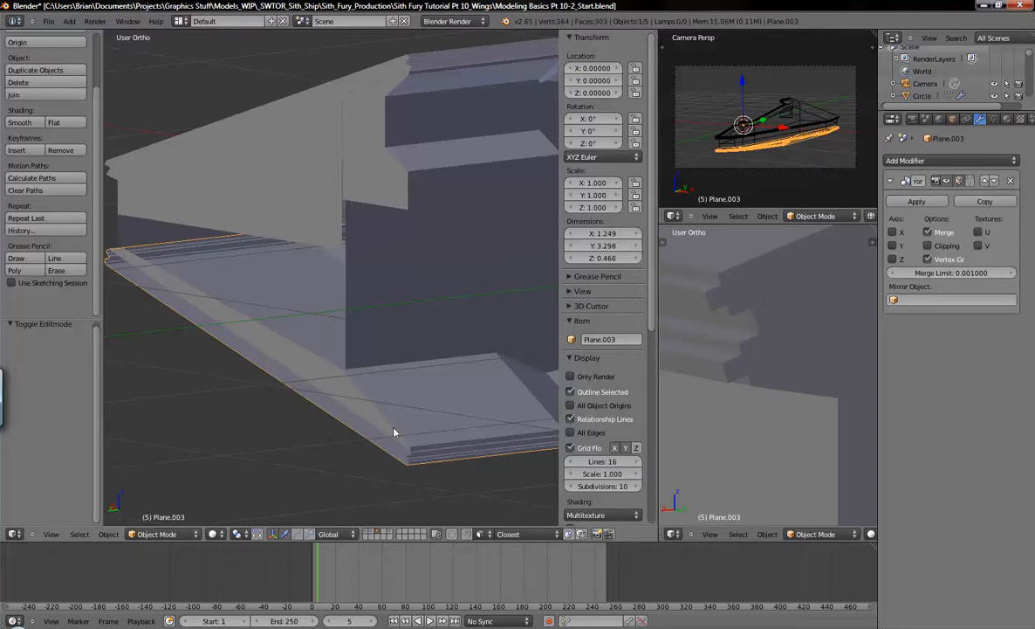
key("Tab")
middle_click_drag(360, 399, 404, 437)
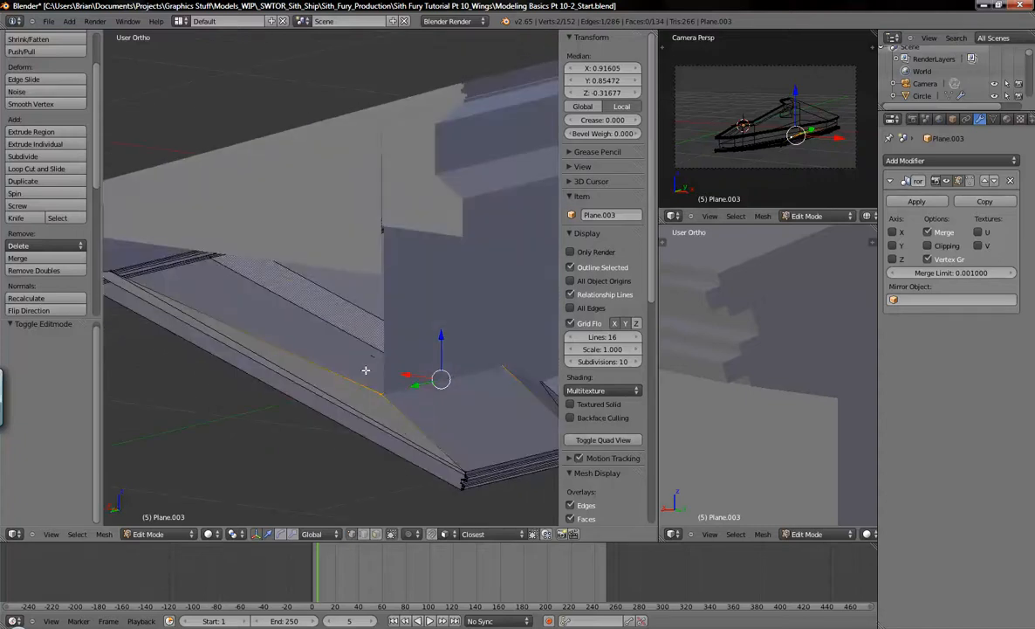
middle_click_drag(369, 388, 405, 406)
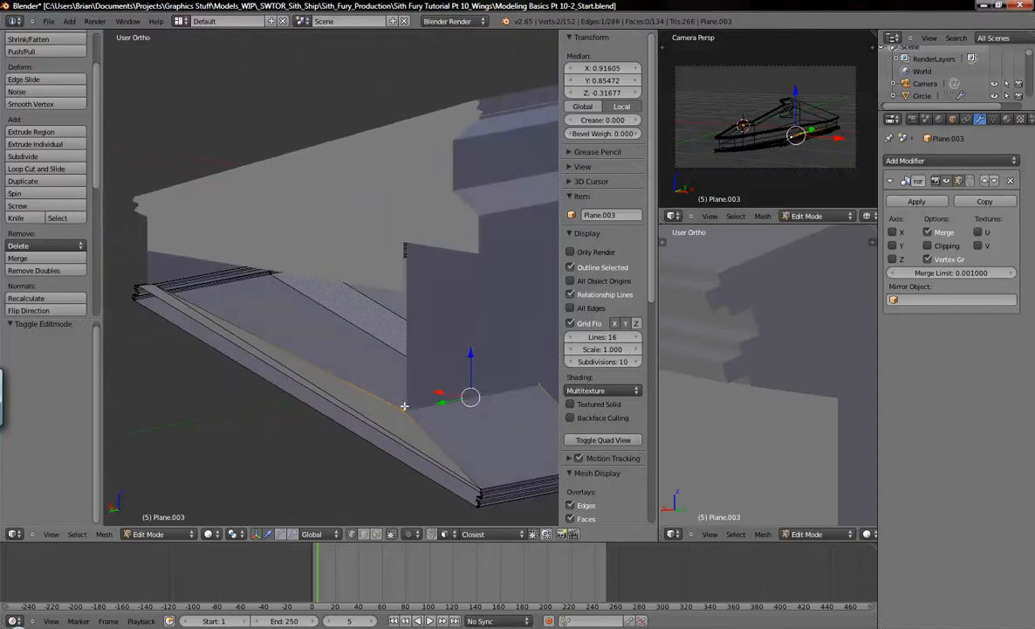
- Try to extrude the lower wing plate's inner rear edge upward, and undo the extrusion
left_click(392, 368)
key("g")
left_click(414, 353)
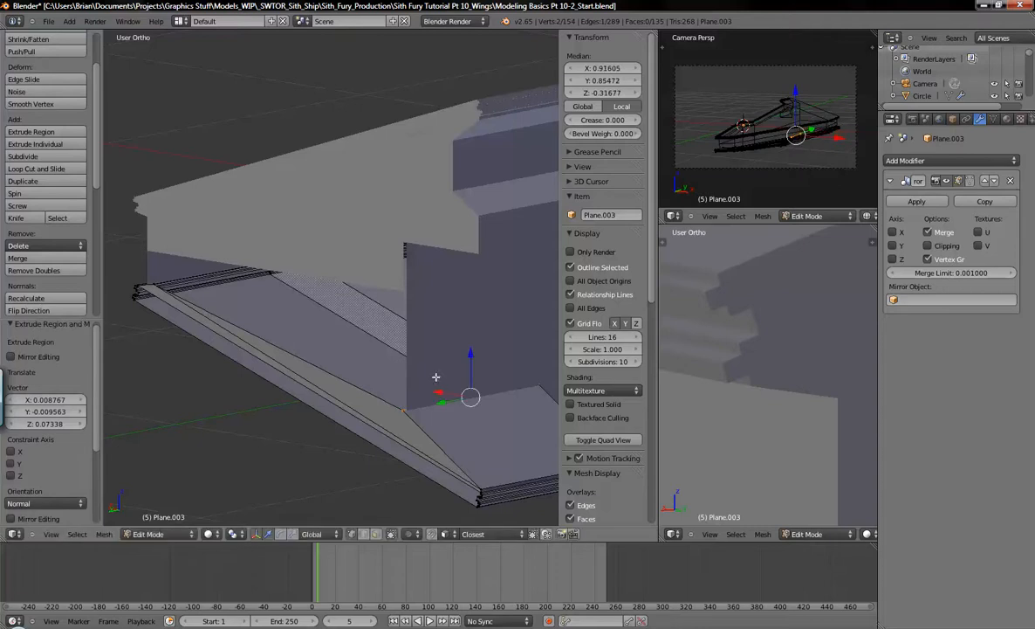
key("ctrl+z")
- Extrude the lower wing plate's inner rear corner vertex upward and set the new vertex's Z to 0
middle_click_drag(480, 419, 447, 416)
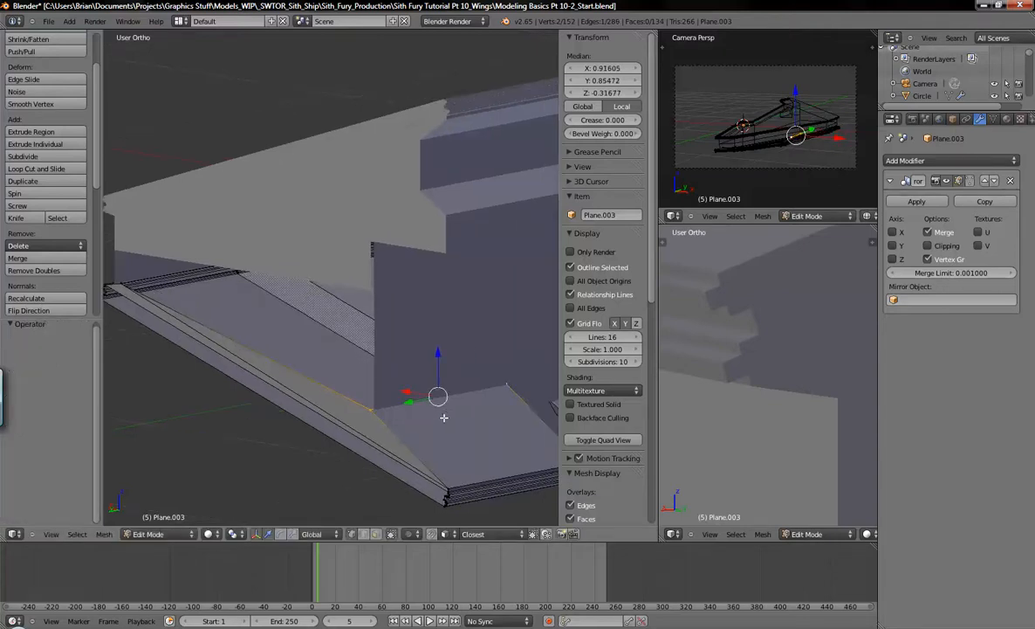
key("z")
right_click(505, 384)
right_click(376, 409)
key("g")
right_click(382, 410)
key("z")
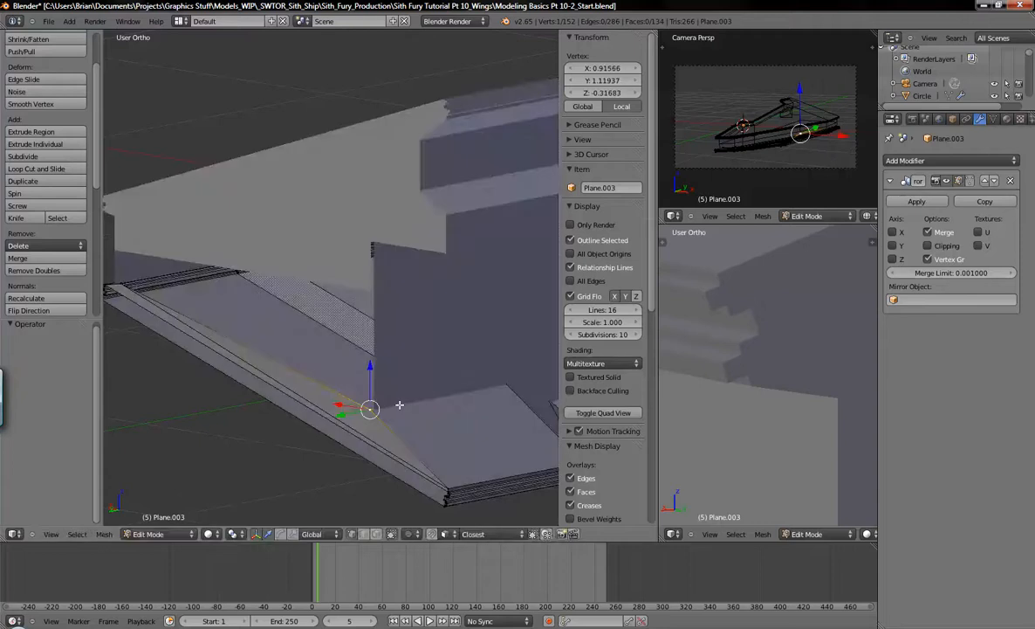
key("e")
left_click(394, 339)
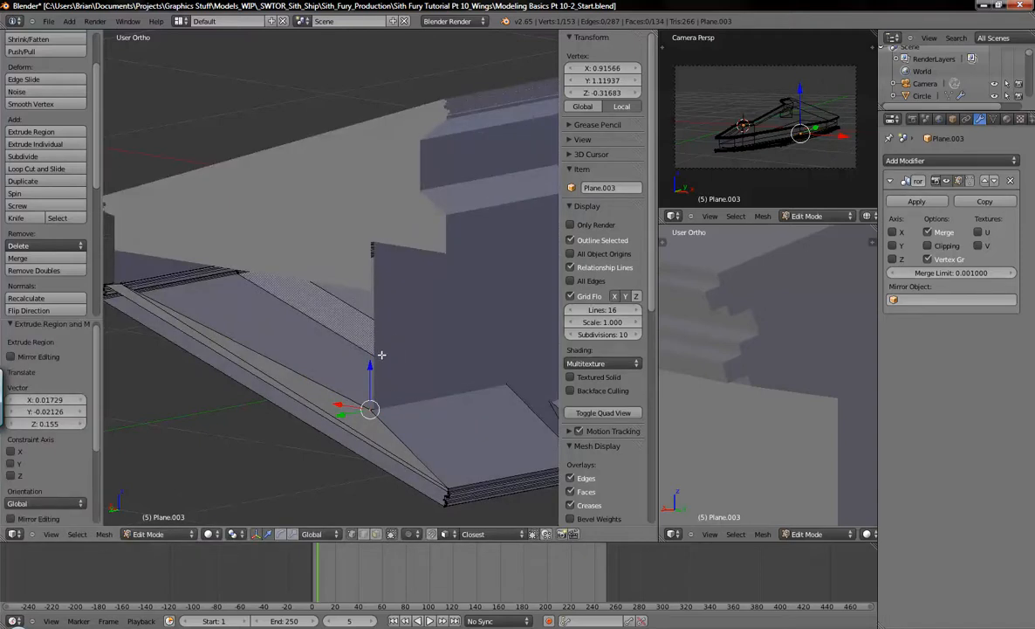
left_click(602, 92)
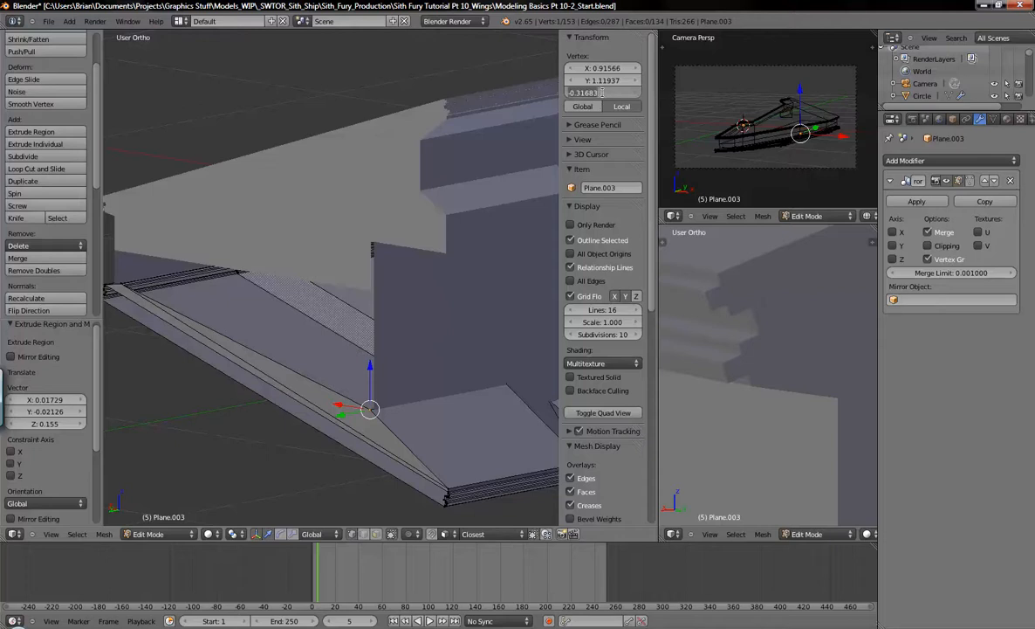
key("Return")
- Move the two vertices at the plate's outer rear end 0.02138 along X and -0.003709 along Z, in line with the vertical edge above
middle_click_drag(396, 262, 277, 349)
right_click(290, 377)
middle_click_drag(360, 375, 390, 359)
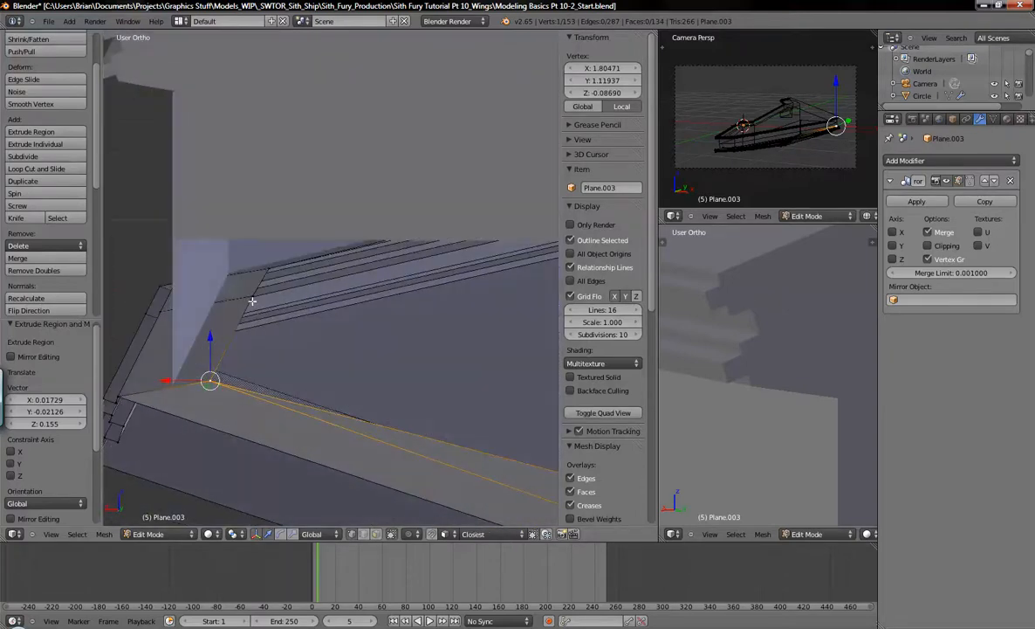
middle_click_drag(248, 306, 297, 261)
right_click(327, 278)
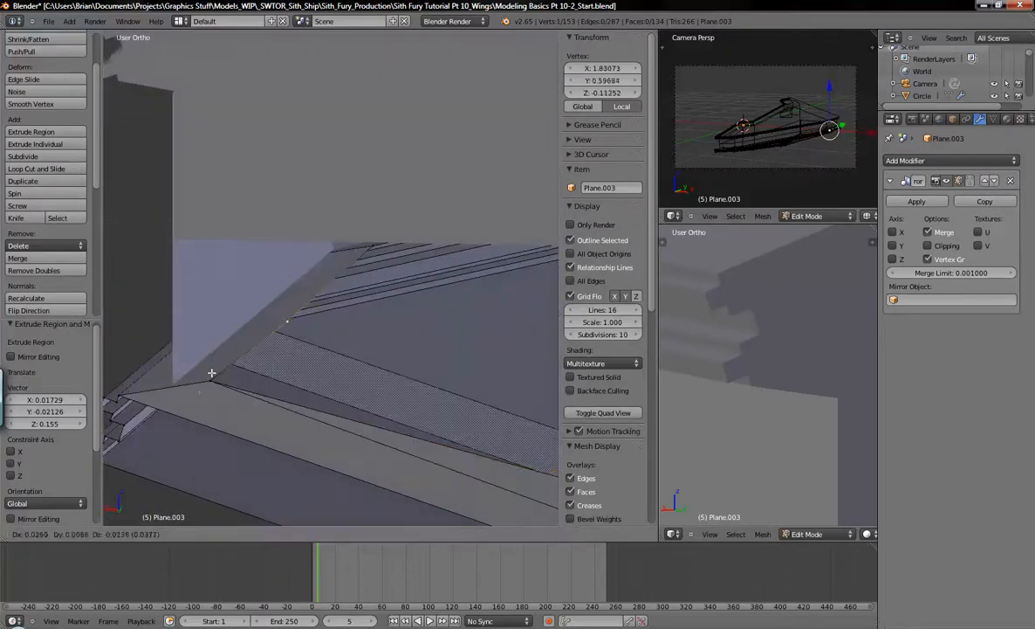
right_click(219, 381, "shift")
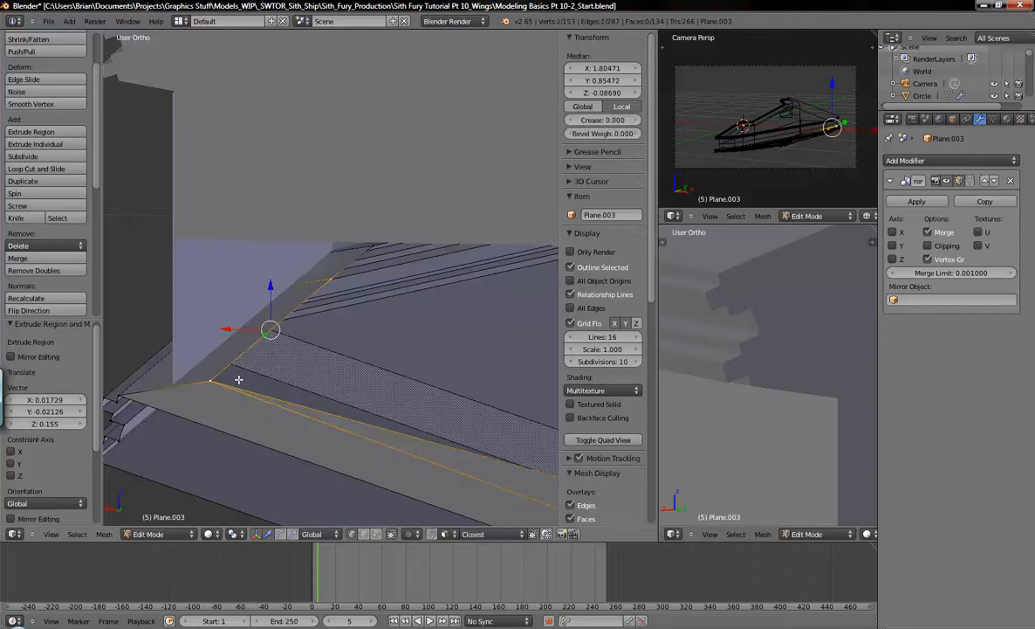
key("ctrl+KP_1")
middle_click_drag(335, 341, 351, 382, "shift")
key("z")
scroll(386, 333, "up", 5)
middle_click_drag(359, 308, 417, 357, "shift")
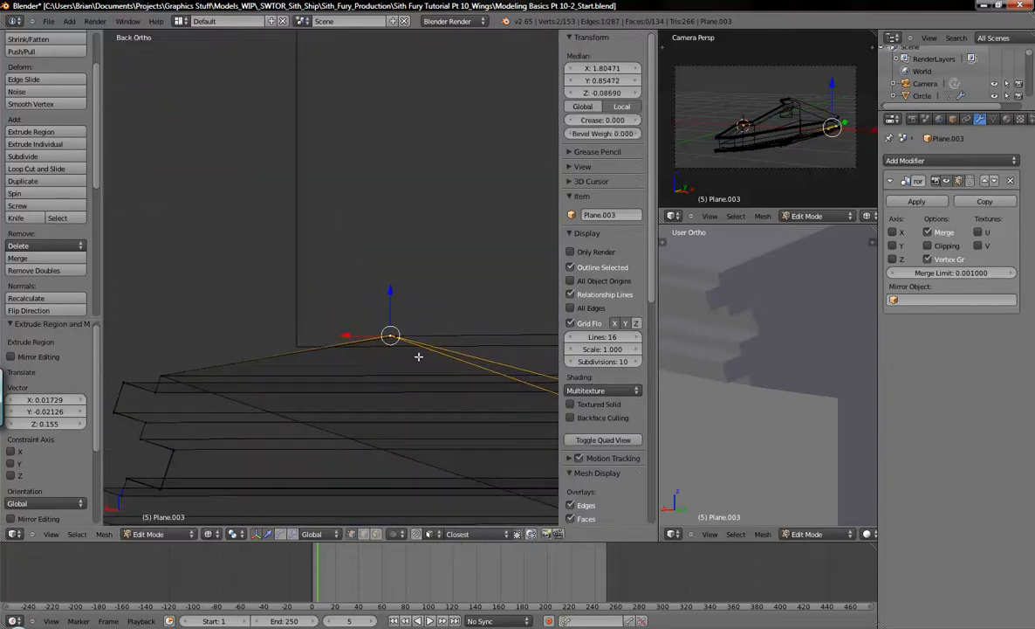
key("g")
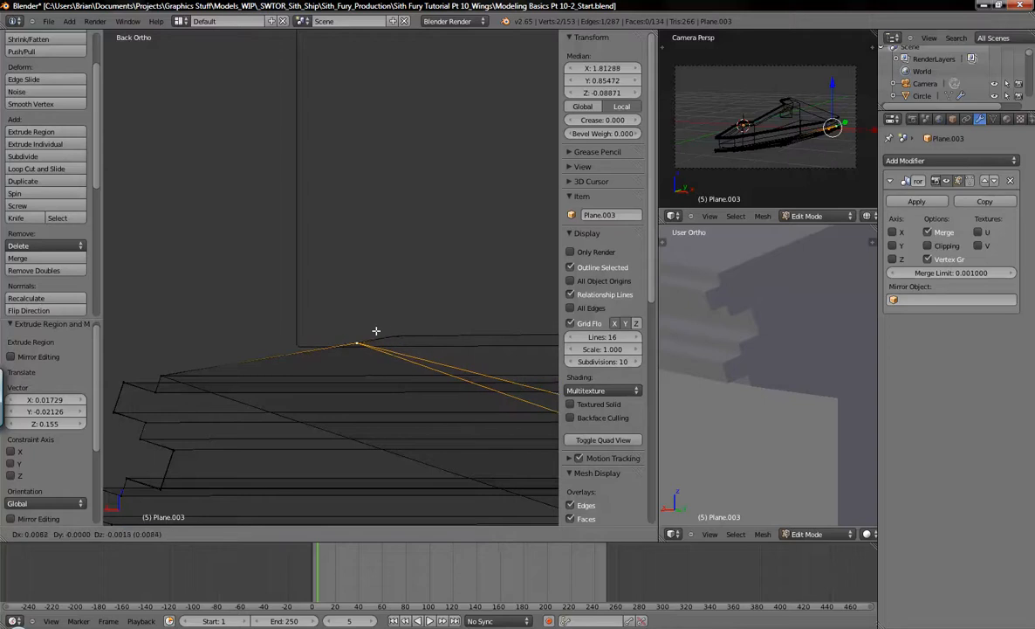
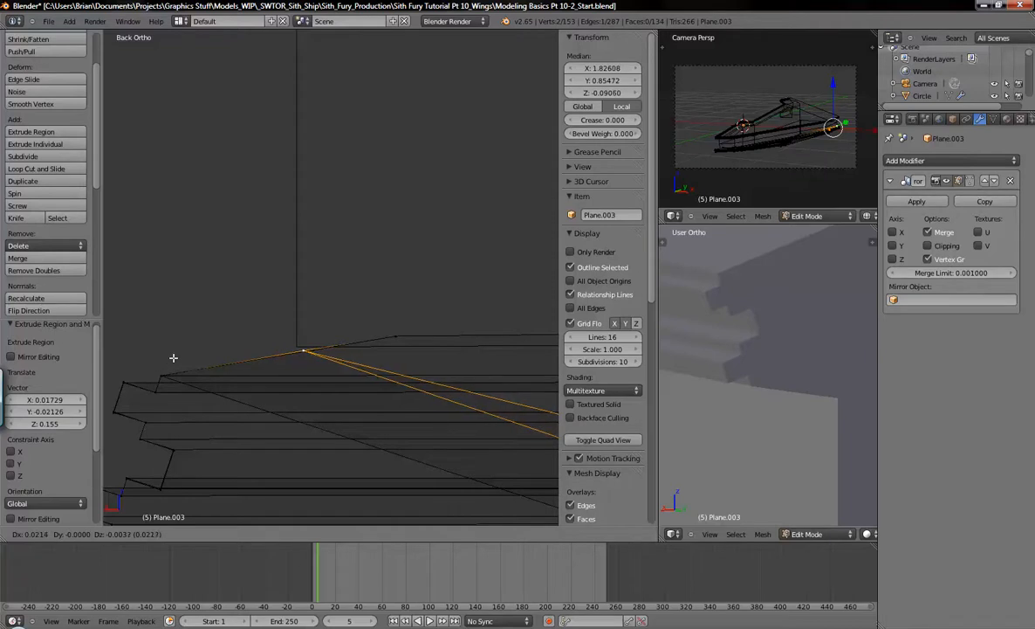
left_click(173, 357)
- Extrude the plate's outer rear corner vertex upward and set the new vertex's Z to 0
mouse_move(173, 357)
middle_mouse_down()
mouse_move(364, 379)
mouse_move(397, 363)
mouse_move(420, 373)
mouse_move(358, 381)
mouse_move(371, 396)
mouse_move(327, 381)
middle_mouse_up()
scroll(364, 379, "down", 4)
right_click(213, 367)
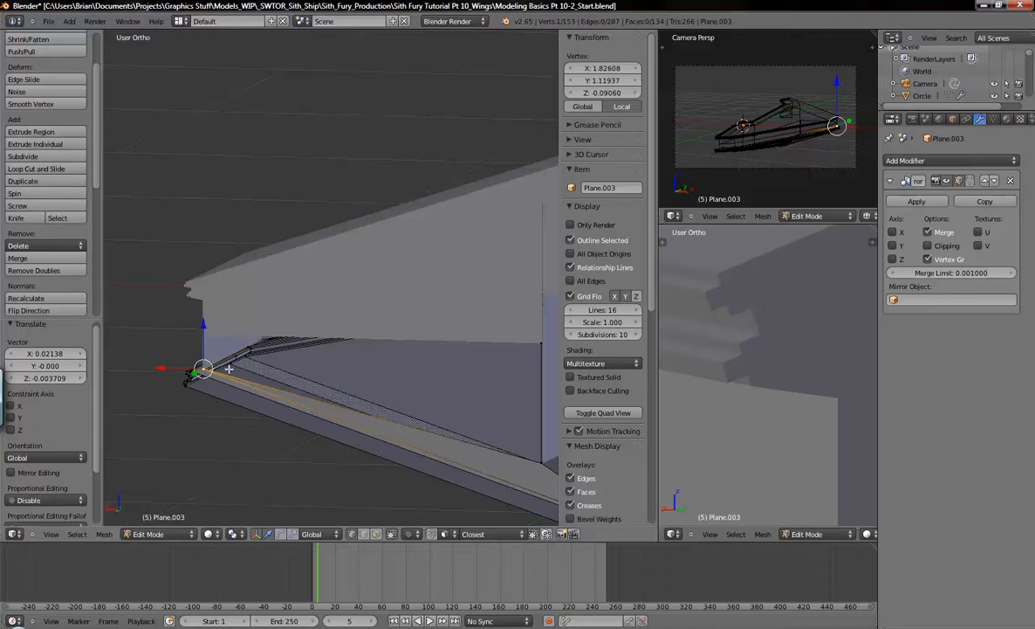
middle_click_drag(227, 365, 221, 407)
key("e")
left_click(230, 352)
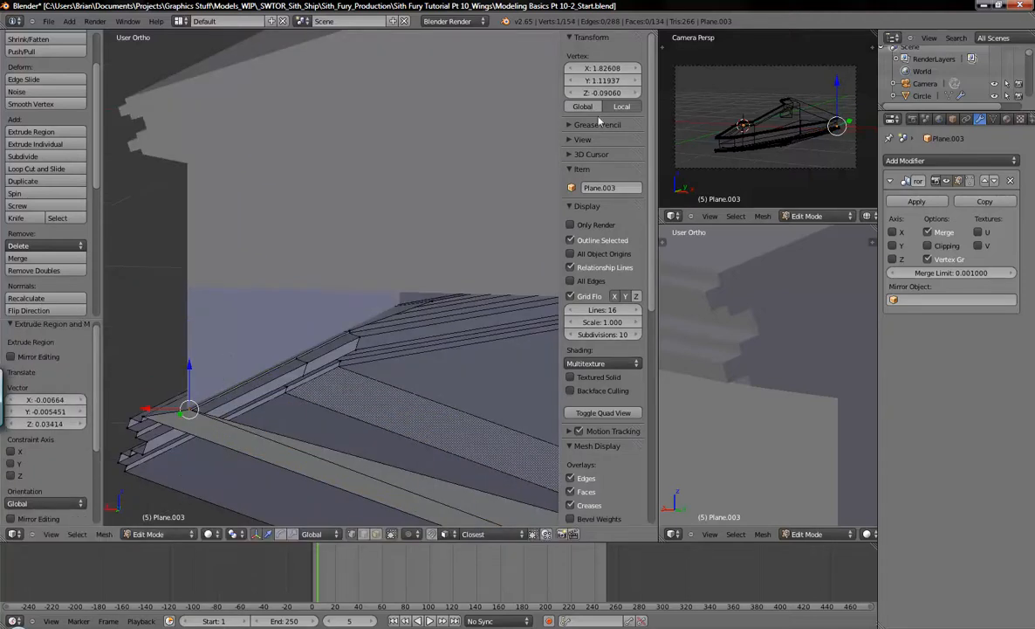
left_click(609, 93)
key("Return")
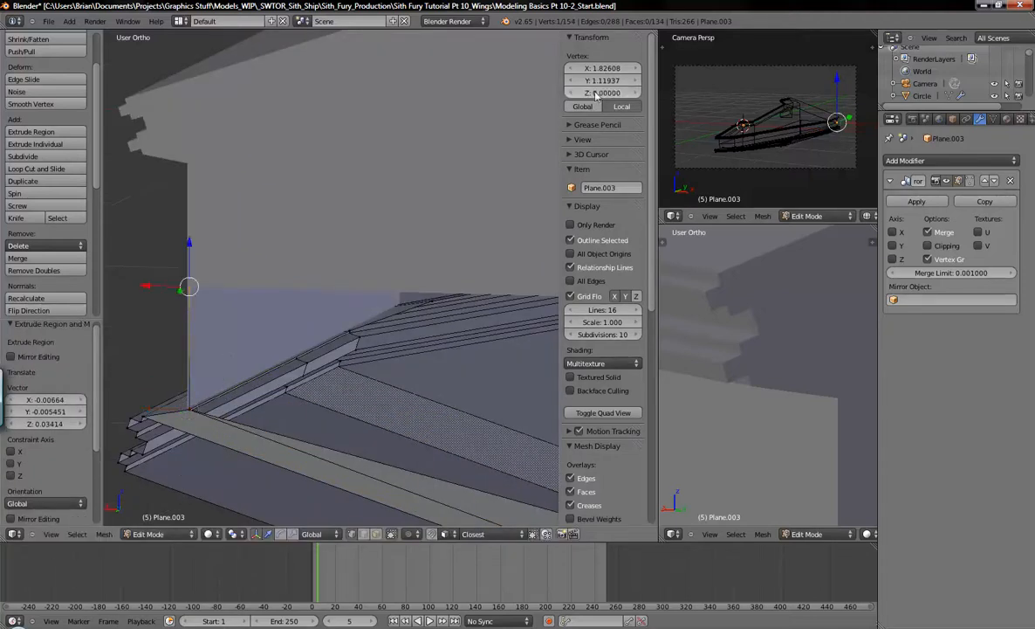
- Fill a vertical face between the two raised vertices and the two rear corner vertices beneath them, and finish editing the plate
scroll(349, 298, "down", 1)
middle_click_drag(425, 337, 183, 298, "shift")
scroll(182, 298, "down", 4)
middle_click_drag(262, 320, 296, 352, "shift")
middle_click_drag(468, 358, 389, 353, "shift")
right_click(483, 307, "shift")
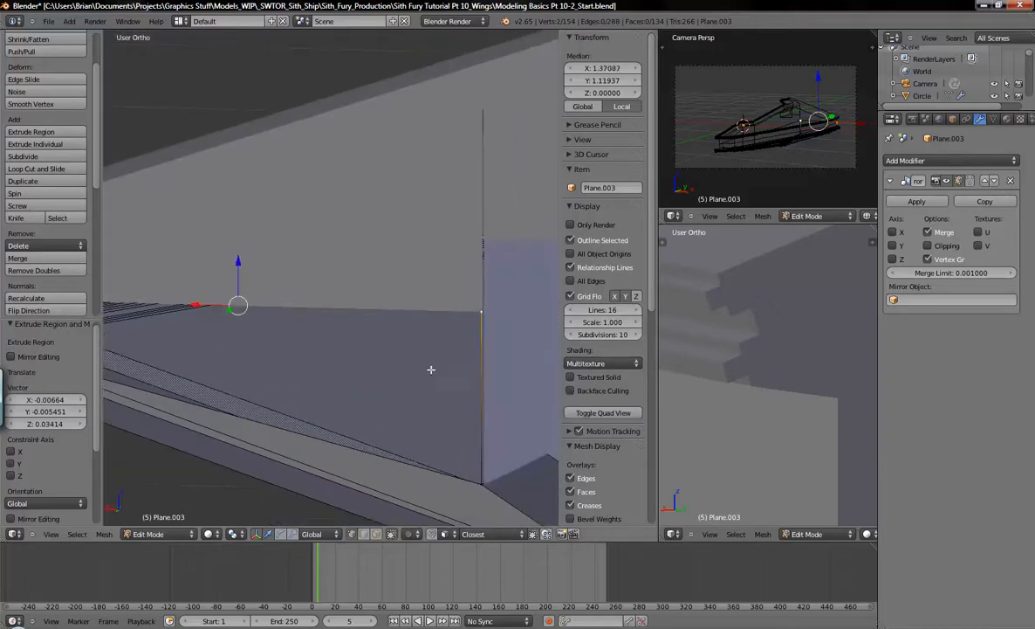
middle_click_drag(472, 463, 464, 435, "shift")
right_click(462, 452, "shift")
middle_click_drag(243, 375, 182, 354)
right_click(153, 332, "shift")
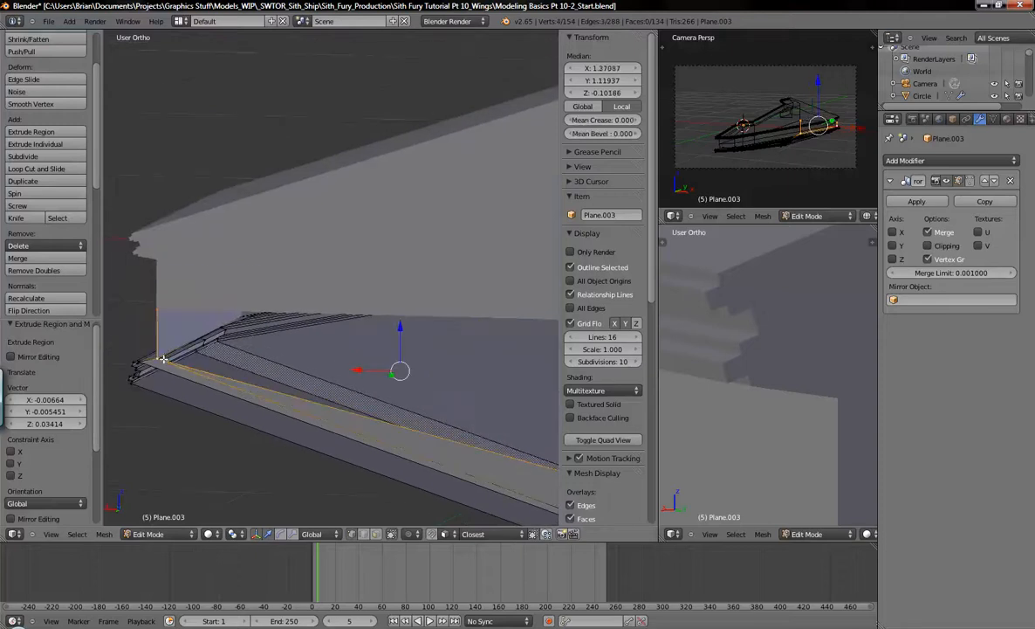
middle_click_drag(235, 374, 415, 392)
key("f")
key("Tab")
key("Tab")
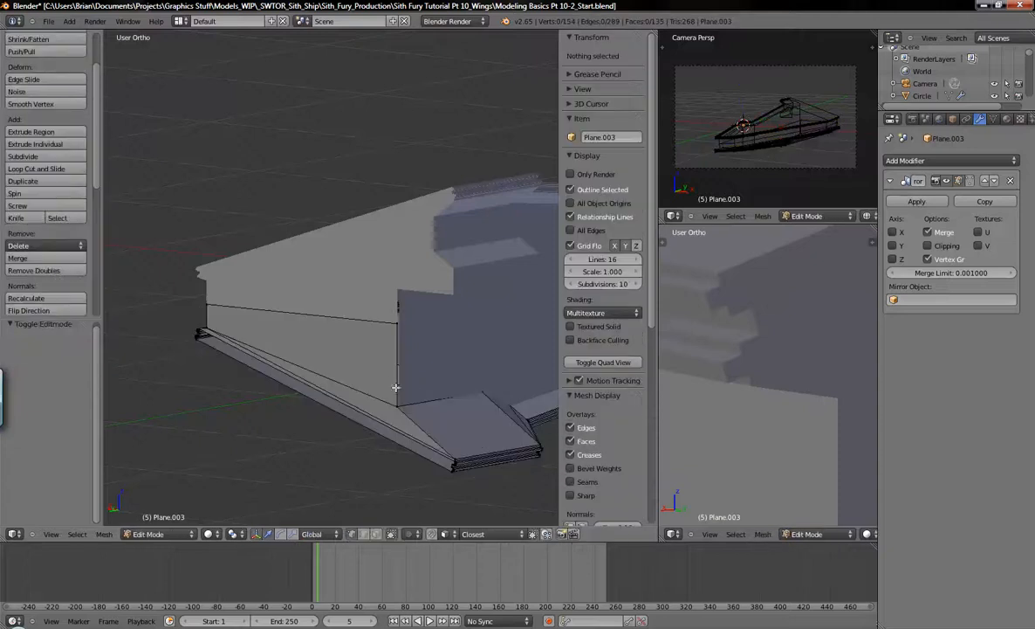
key("Tab")
- Examine the joint between the new rear face and the lower wall's rear vertical edge
mouse_move(426, 411)
middle_mouse_down()
mouse_move(419, 400)
mouse_move(474, 397)
mouse_move(439, 404)
middle_mouse_up()
scroll(433, 390, "up", 4)
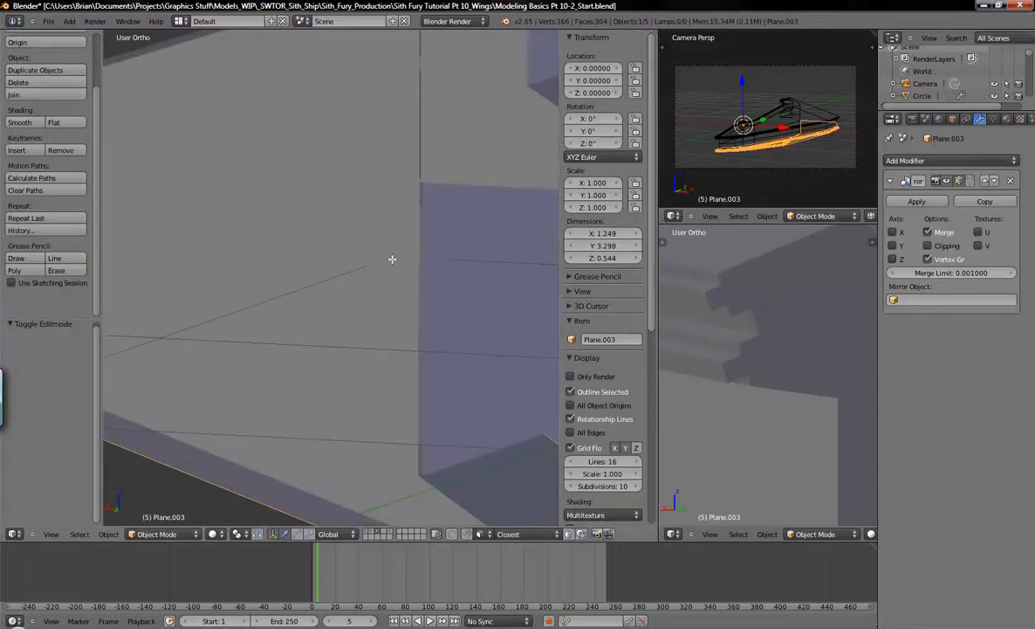
key("Tab")
key("a")
key("Tab")
right_click(427, 239)
middle_click_drag(424, 316, 397, 313)
right_click(350, 263, "shift")
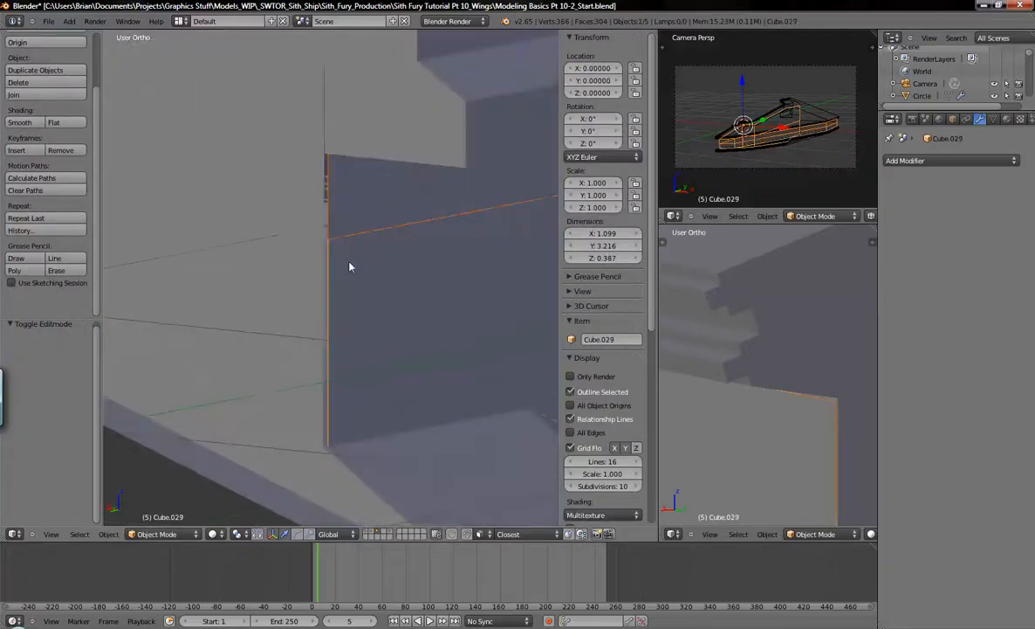
scroll(367, 303, "up", 3)
key("Tab")
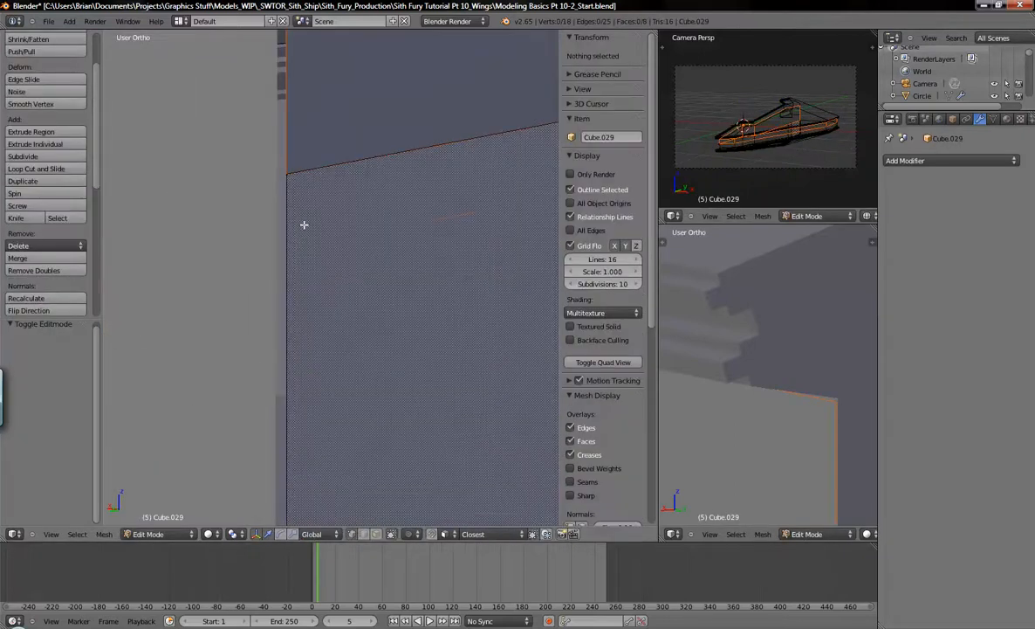
right_click(287, 175)
scroll(304, 338, "down", 2)
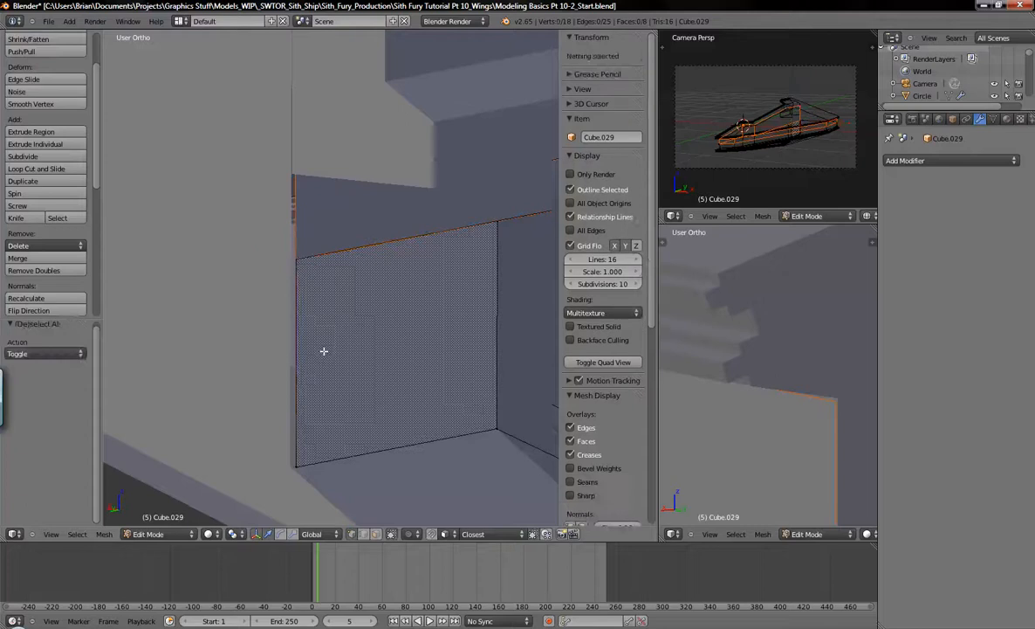
key("Tab")
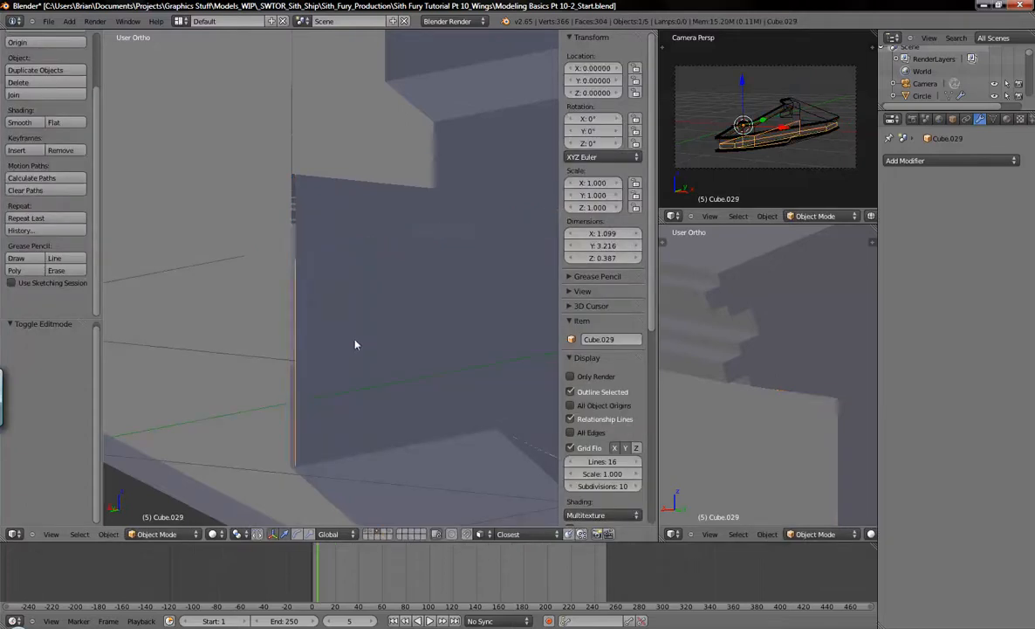
- Examine how the lower wall's top edge and angled corner line up with the upper wall
scroll(334, 310, "down", 4)
mouse_move(411, 356)
middle_mouse_down("shift")
mouse_move(365, 374)
mouse_move(396, 367)
middle_mouse_up("shift")
key("Tab")
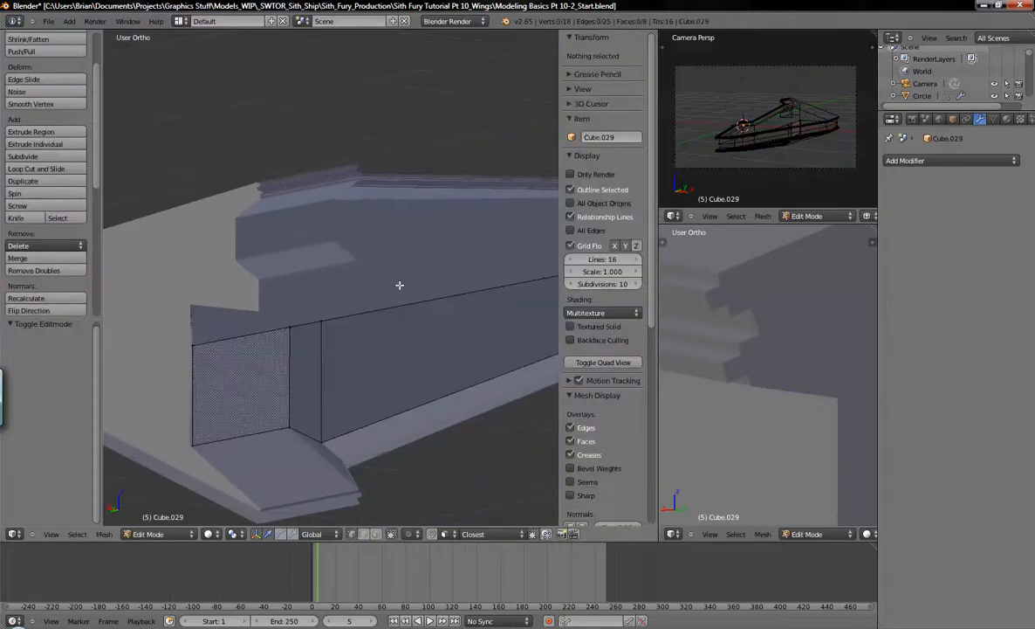
key("Tab")
right_click(368, 298)
middle_click_drag(386, 343, 428, 309)
right_click(429, 309)
key("Tab")
middle_click_drag(492, 351, 438, 373)
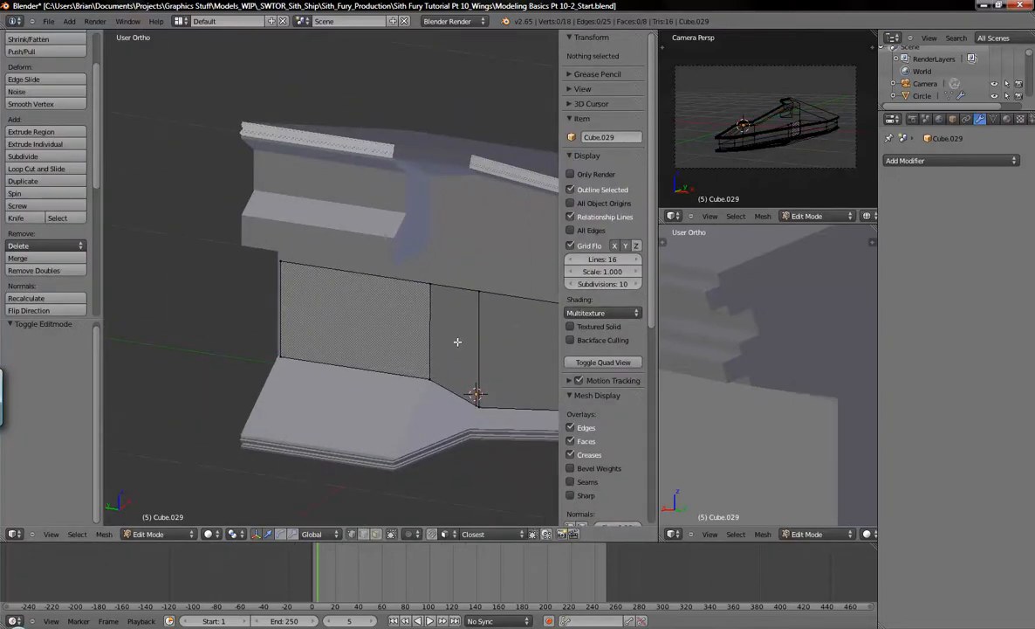
middle_click_drag(457, 341, 478, 331)
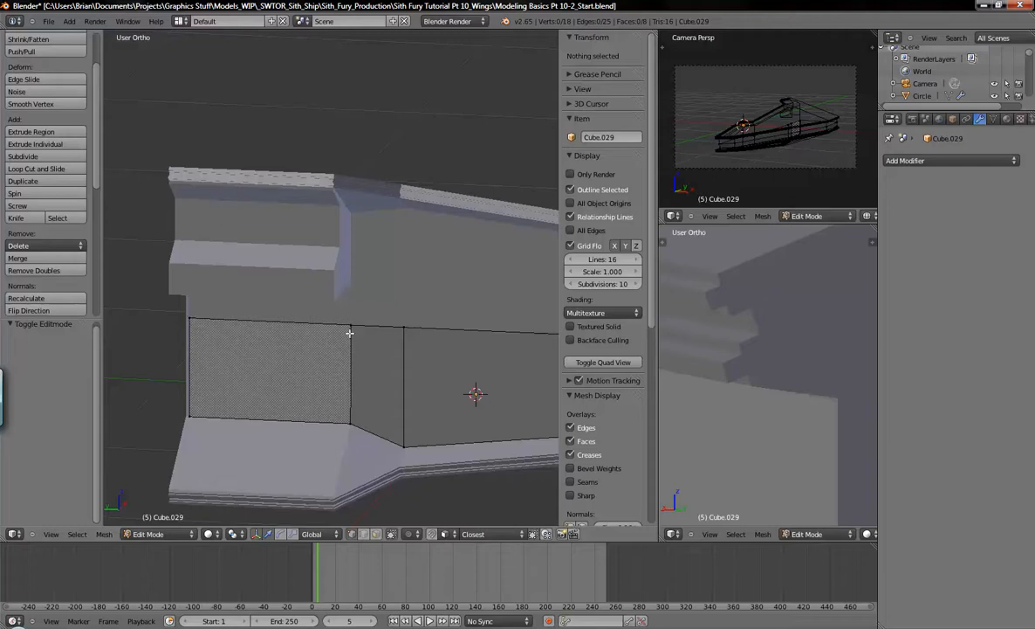
key("Tab")
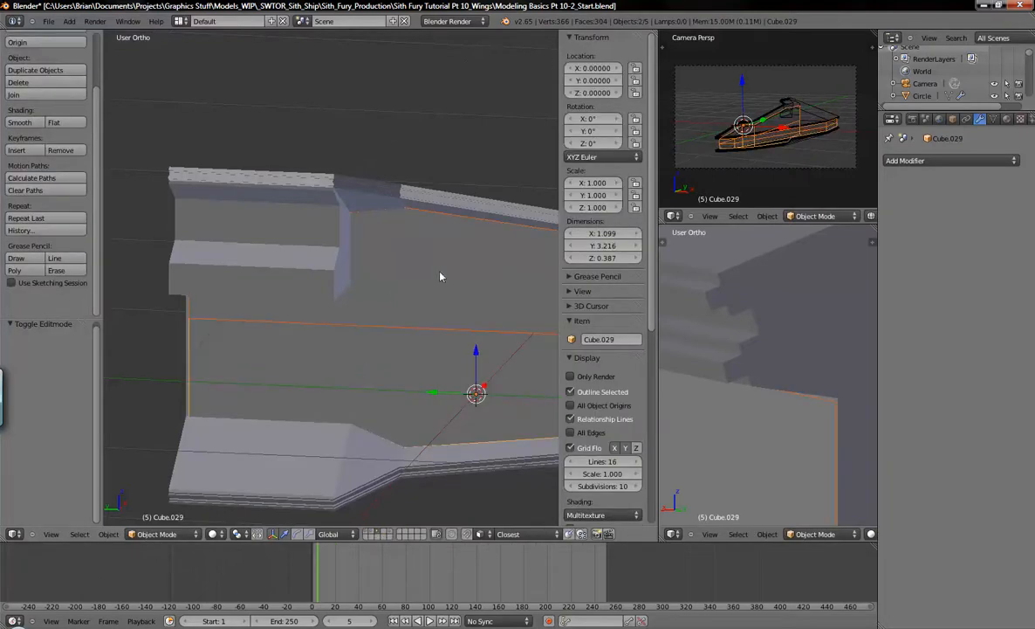
- Select the lower and upper walls and join them into one object
right_click(331, 358)
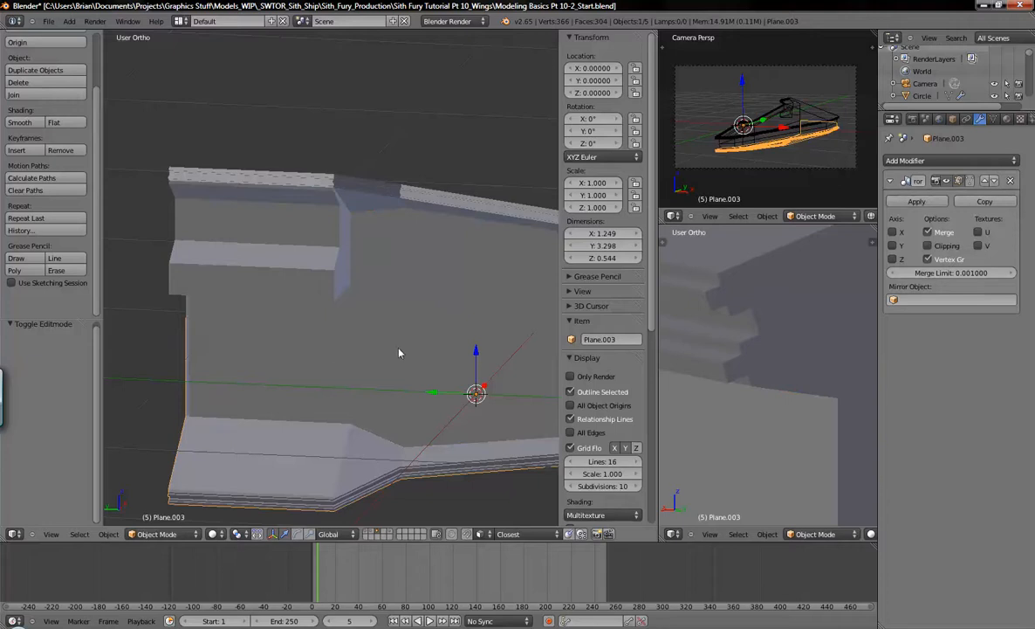
right_click(437, 359)
middle_click_drag(466, 365, 488, 365)
key("z")
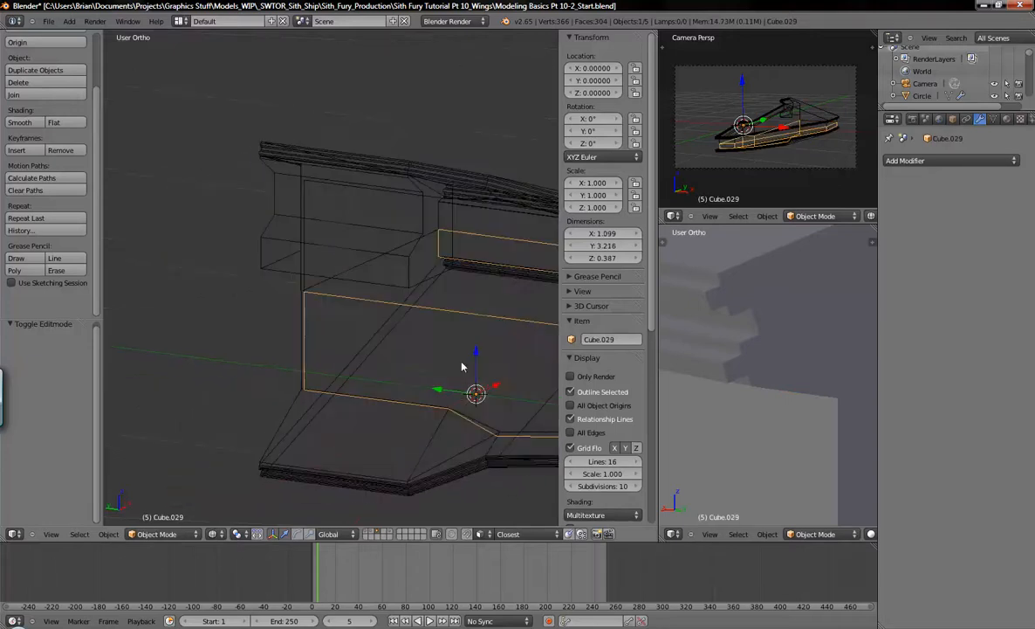
key("z")
right_click(481, 283)
middle_click_drag(508, 304, 381, 255)
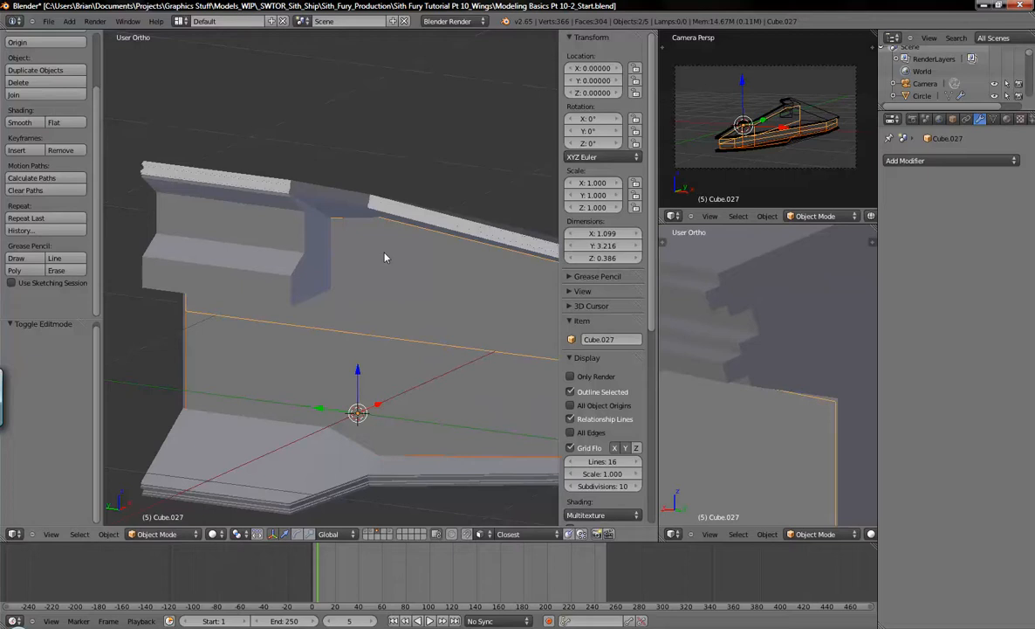
key("ctrl+j")
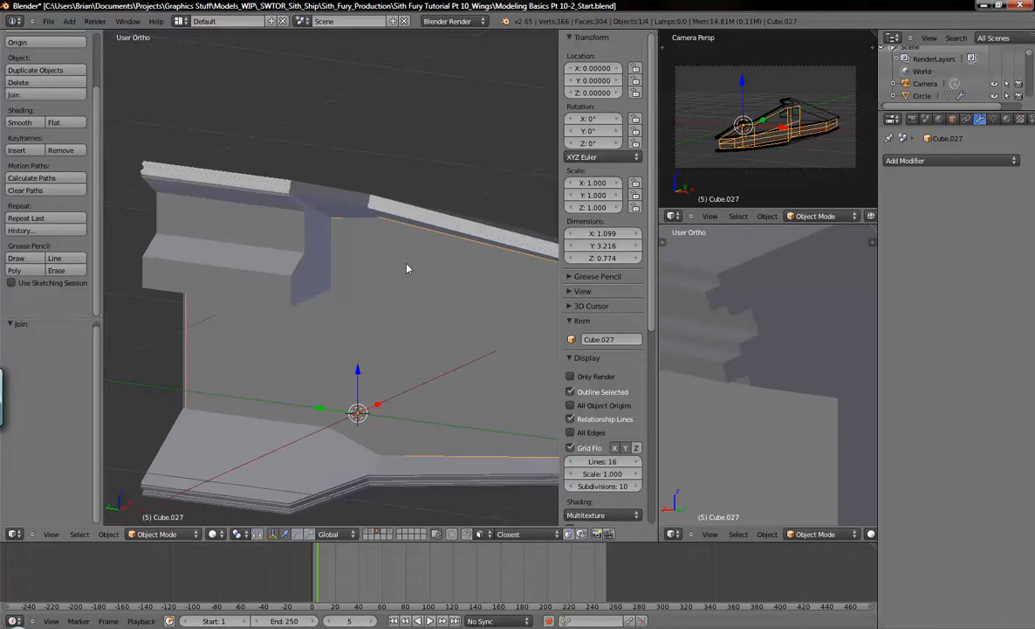
key("Tab")
key("Tab")
- Try to move three rear corner vertices of the joined wall, and undo the move
middle_click_drag(400, 348, 187, 320)
key("z")
scroll(191, 327, "up", 3)
key("Tab")
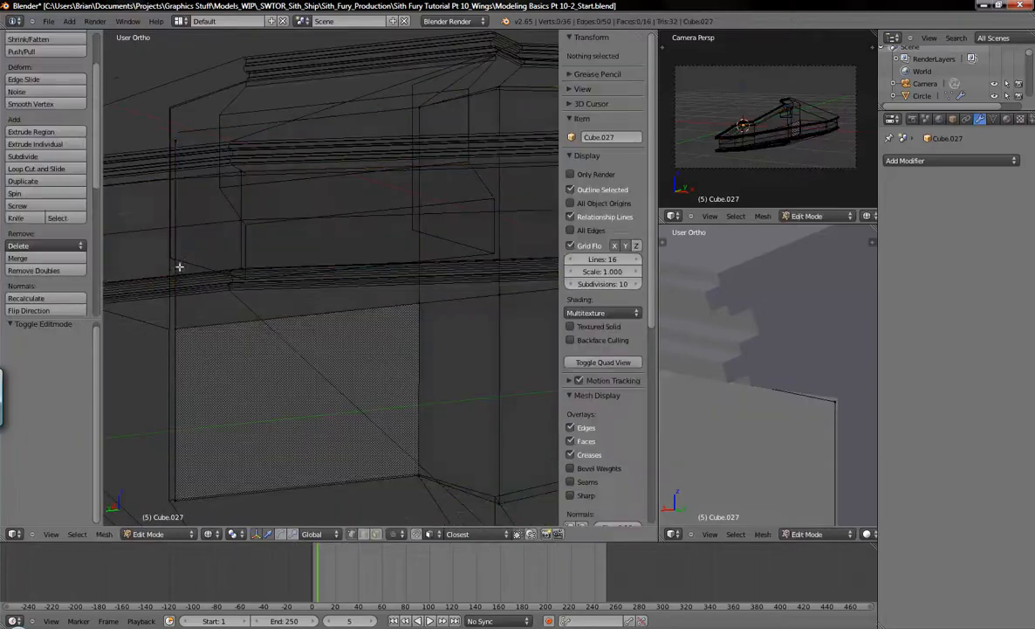
right_click(176, 135)
right_click(172, 328, "shift")
right_click(175, 496, "shift")
middle_click_drag(208, 455, 305, 441, "shift")
scroll(302, 437, "up", 5)
key("z")
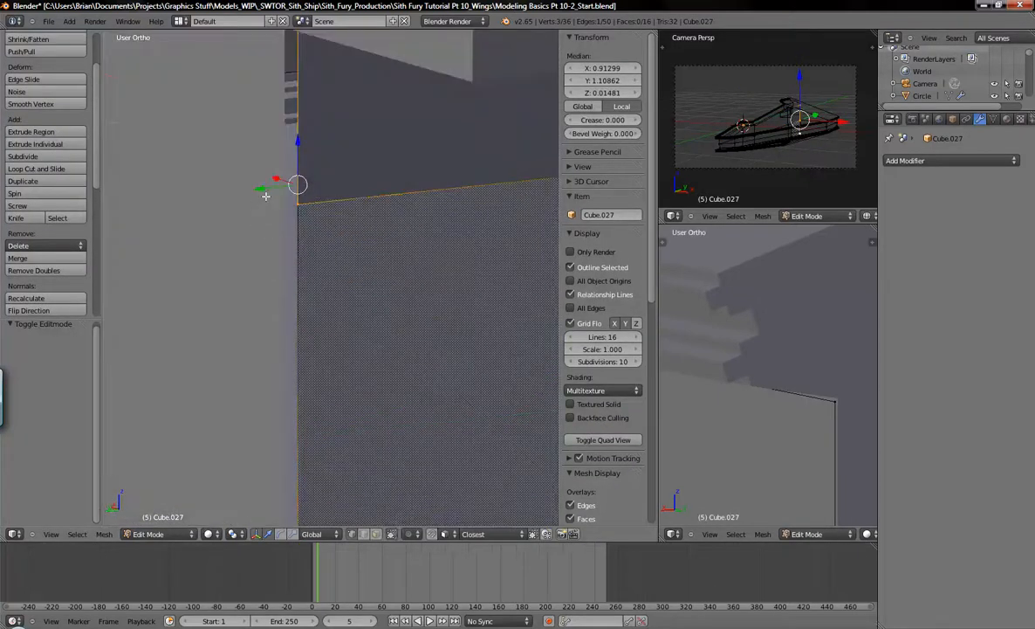
mouse_move(347, 239)
middle_mouse_down()
mouse_move(393, 240)
mouse_move(388, 229)
mouse_move(225, 235)
middle_mouse_up()
mouse_move(263, 179)
left_mouse_down()
mouse_move(248, 186)
mouse_move(261, 191)
left_mouse_up()
key("ctrl+z")
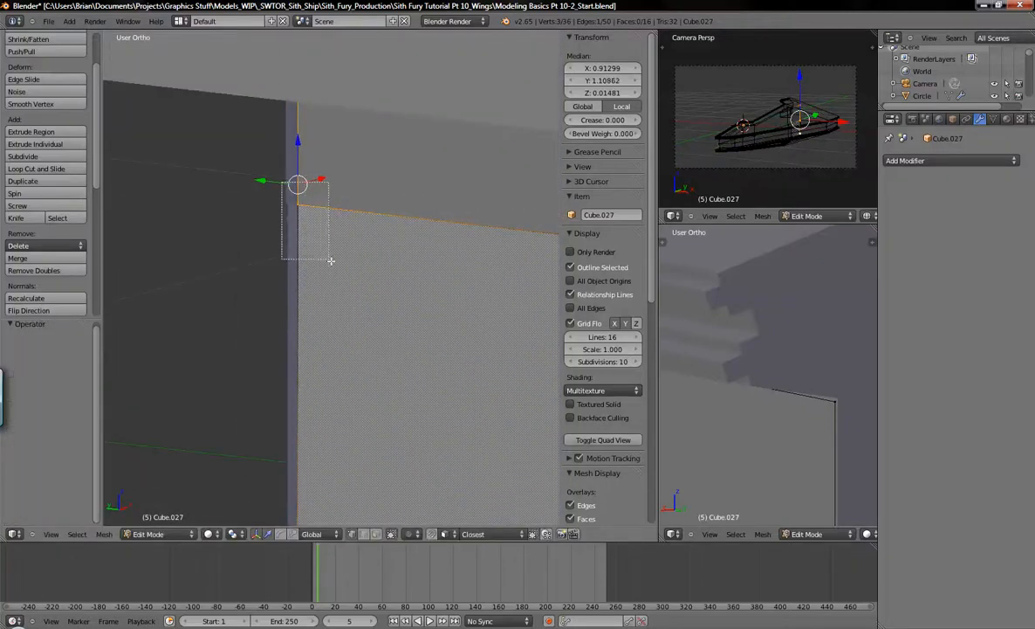
- Remove the duplicate vertices from the entire joined wall mesh with a merge distance of 0.0001
key("a")
key("a")
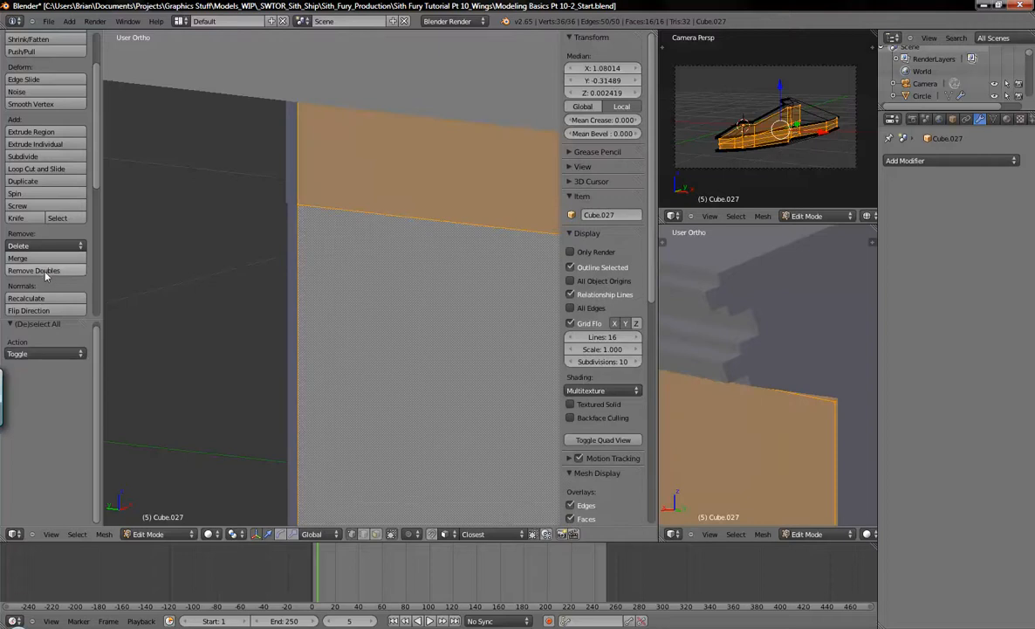
key("a")
key("a")
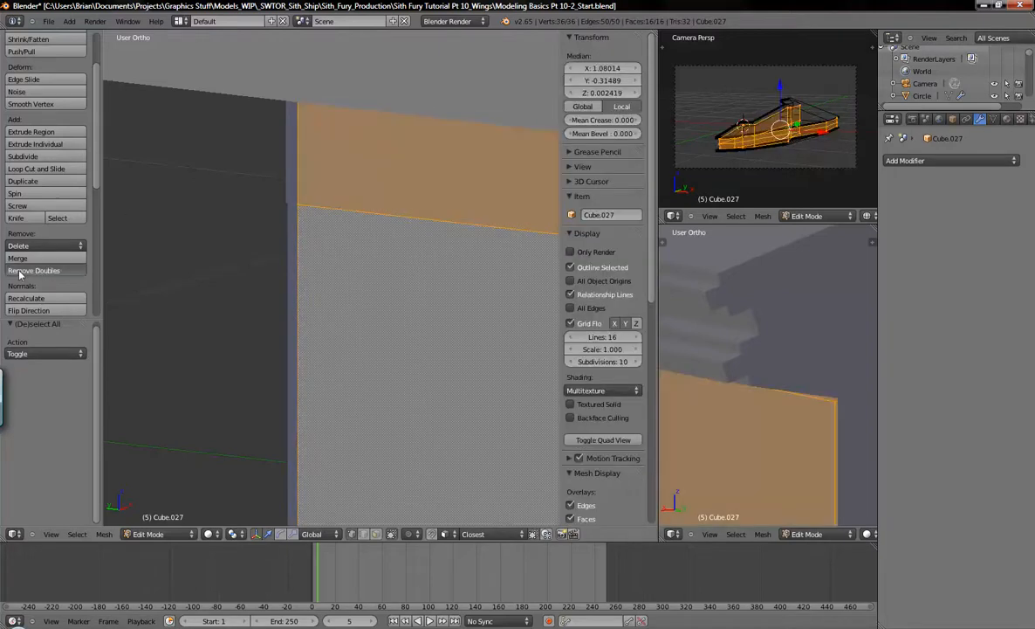
left_click(19, 271)
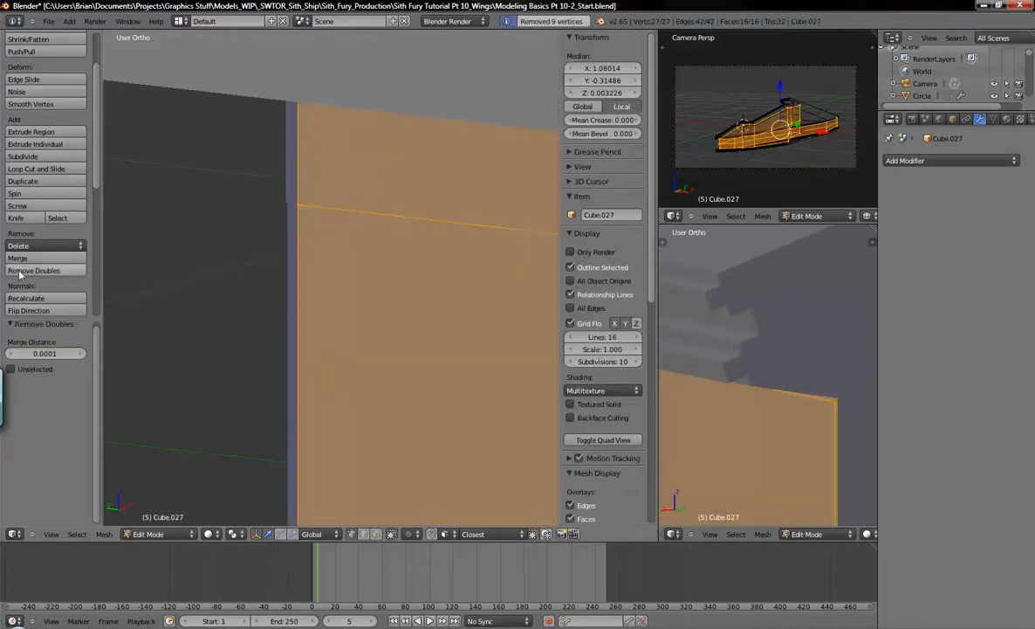
- Select the joined wall's three rear corner vertices and move them 0.009209 along Y to meet the plate's rear edge
key("a")
right_click(298, 206)
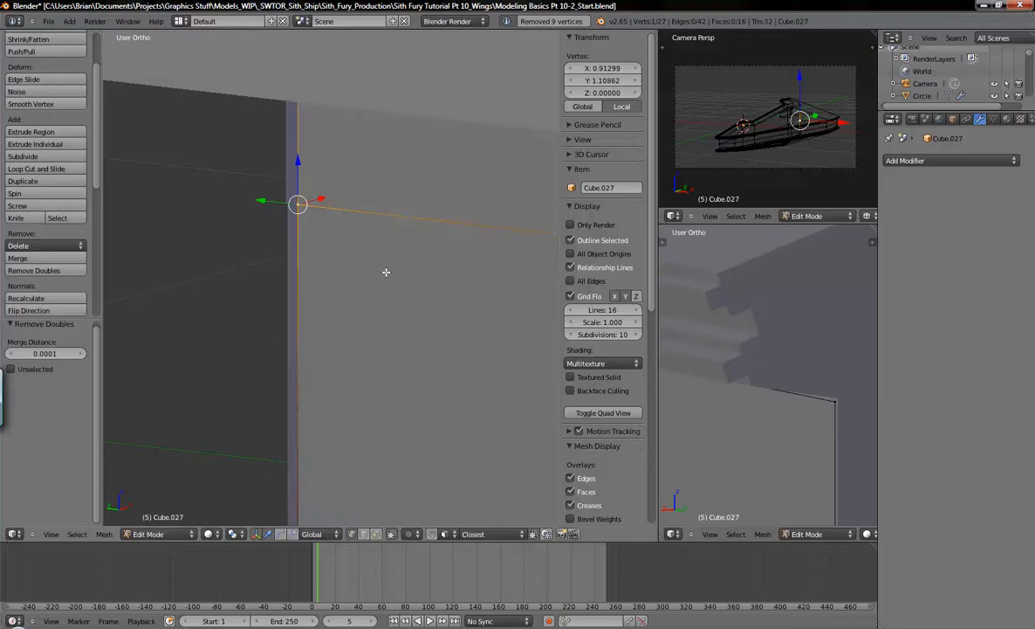
key("a")
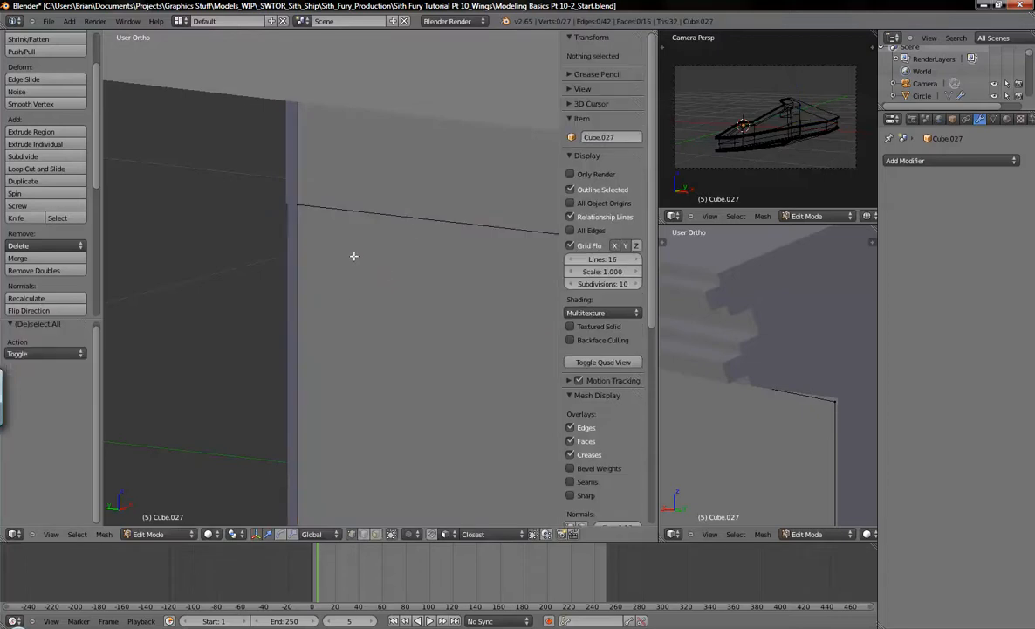
right_click(302, 223, "alt")
scroll(340, 315, "down", 8)
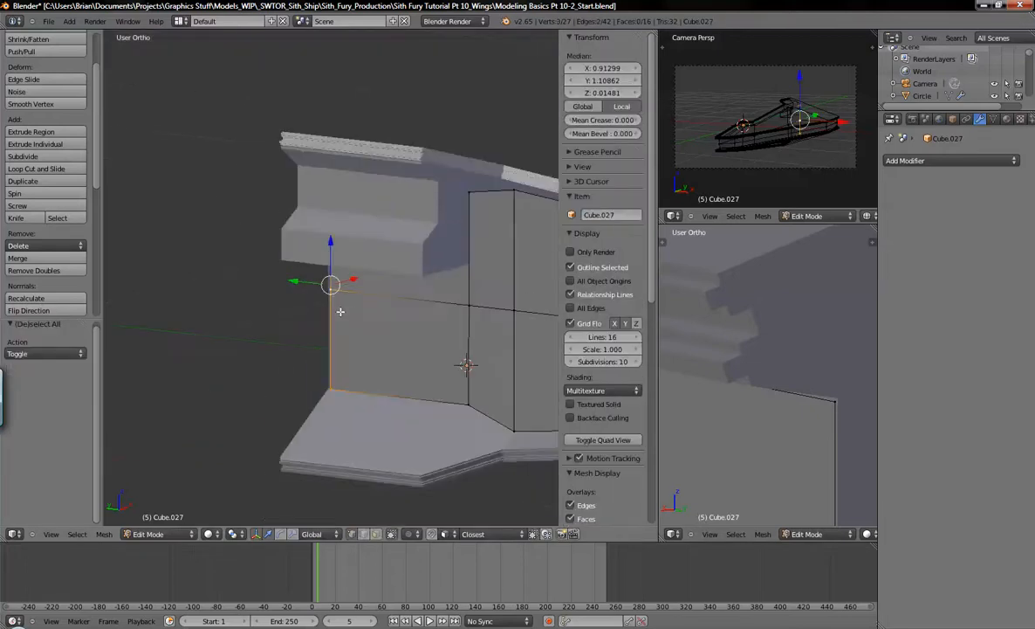
key("z")
scroll(344, 316, "up", 2)
key("z")
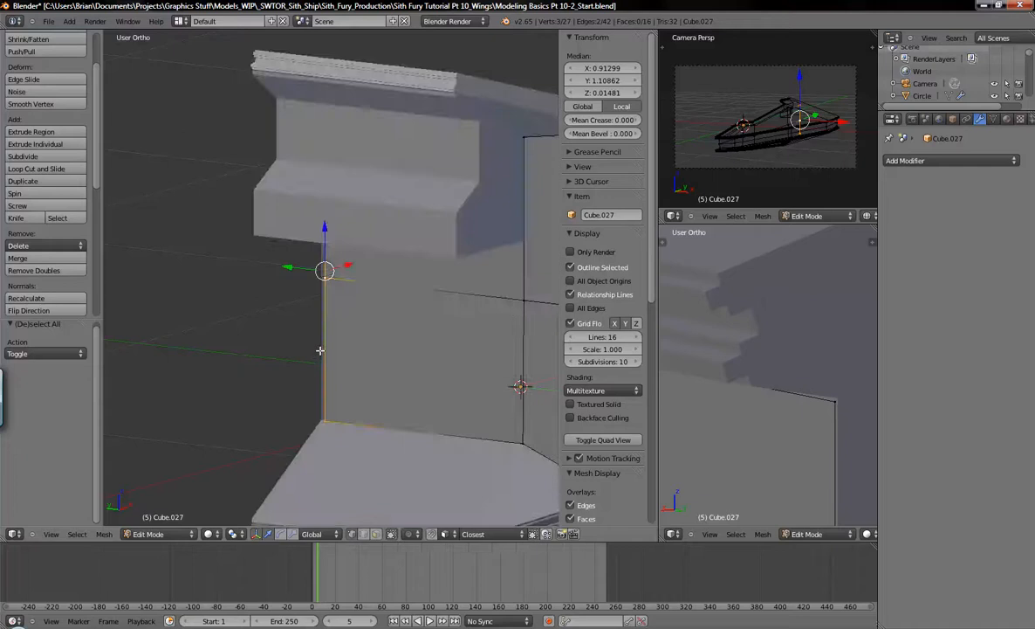
scroll(303, 276, "up", 4)
scroll(392, 272, "down", 3)
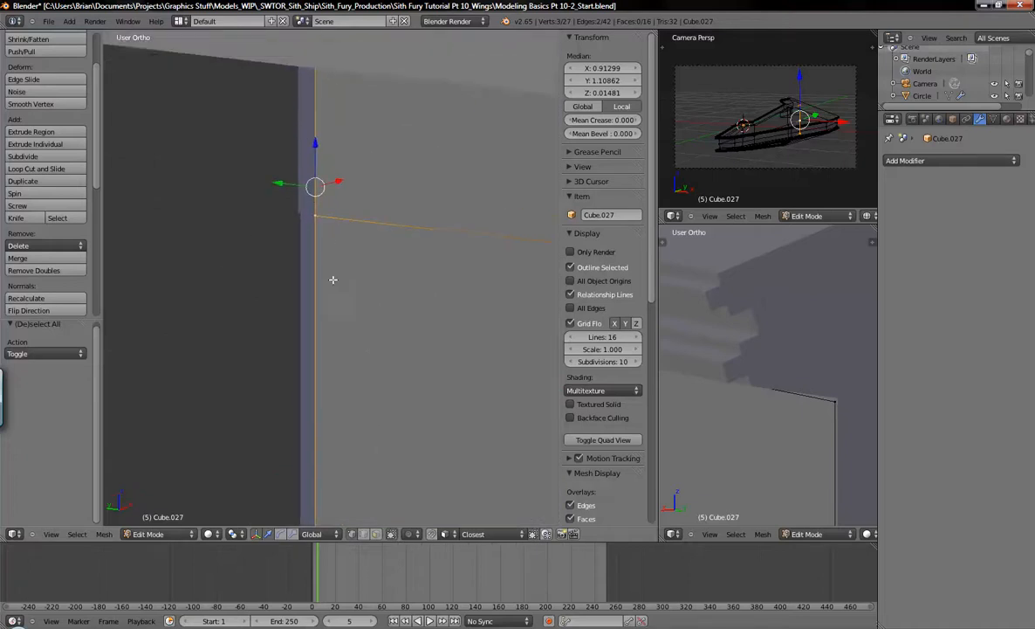
key("g")
key("y")
left_click(282, 238)
middle_click_drag(282, 237, 469, 233)
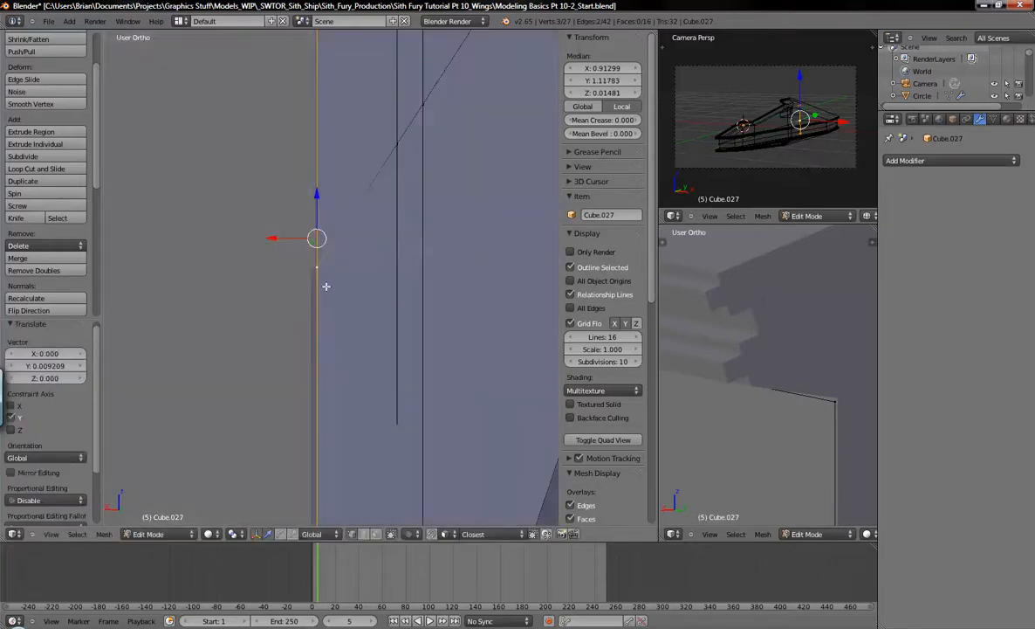
- Open the lower plate's mesh for editing, try shifting its inner rear edge's two vertices along X, and undo the move
key("Tab")
right_click(337, 324)
key("Tab")
middle_click_drag(300, 312, 323, 422)
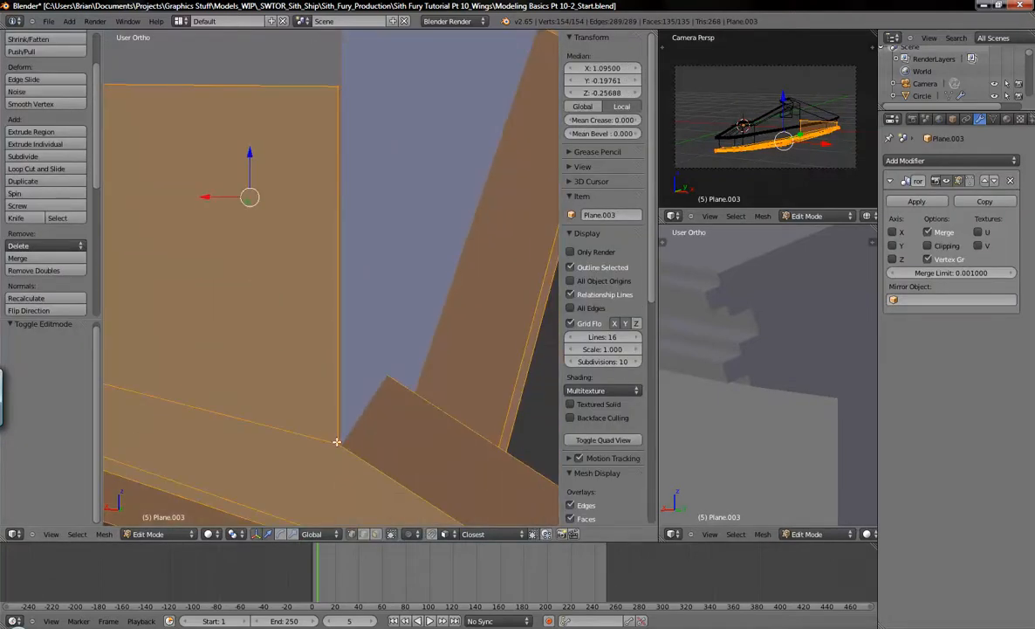
right_click(337, 442)
right_click(332, 103, "shift")
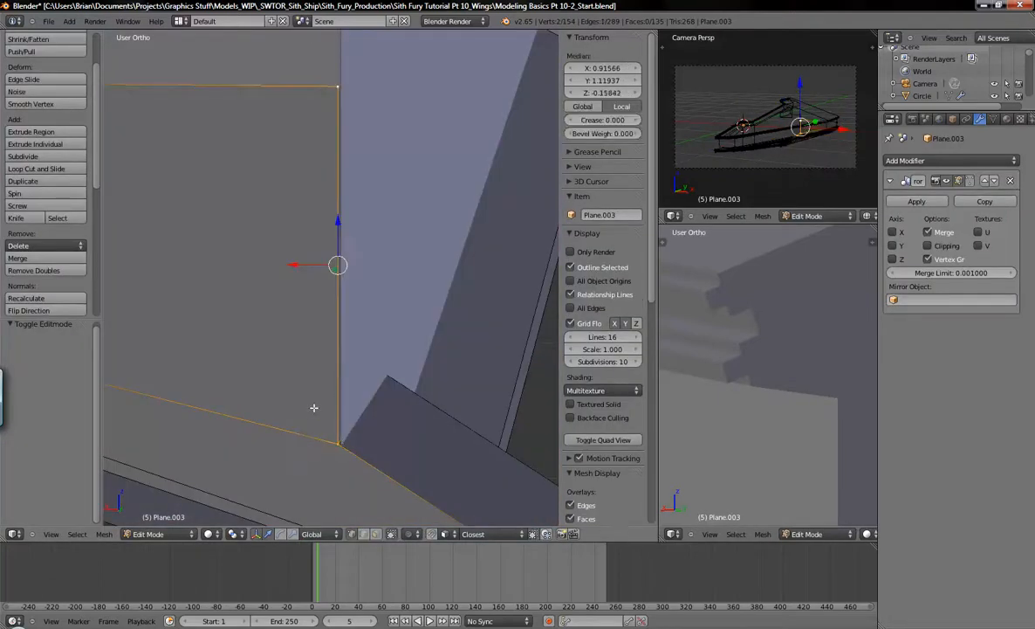
left_click_drag(293, 265, 308, 265)
key("ctrl+z")
- Add the adjacent inner corner vertex to the selection and shift all three plate vertices along X to line up with the wall
key("z")
right_click(380, 372, "shift")
mouse_move(410, 392)
middle_mouse_down()
mouse_move(403, 397)
mouse_move(416, 395)
mouse_move(390, 361)
middle_mouse_up()
key("z")
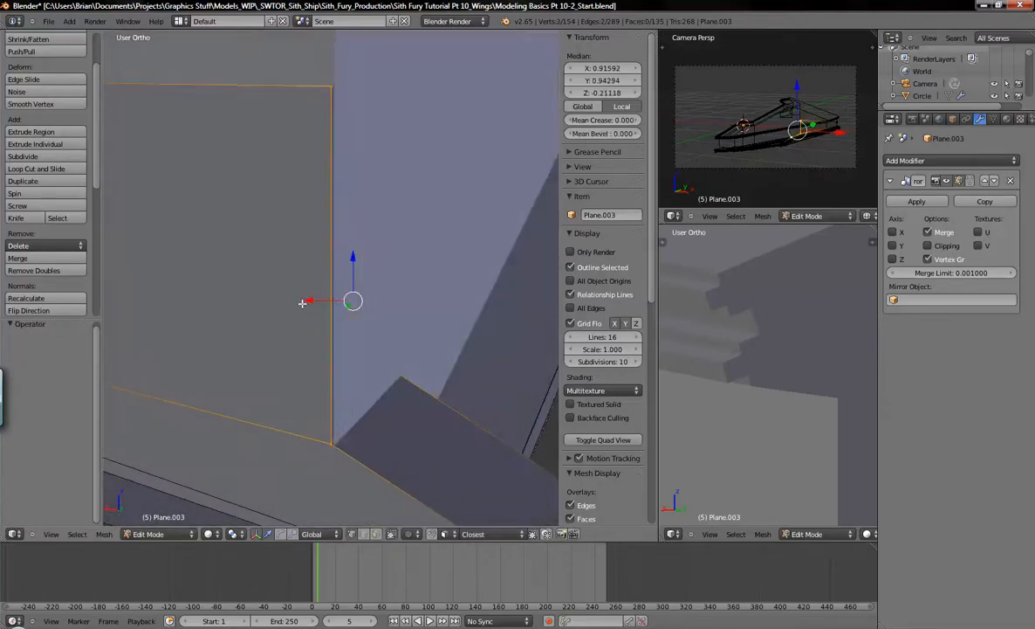
mouse_move(307, 299)
left_mouse_down()
mouse_move(325, 308)
mouse_move(301, 298)
left_mouse_up()
key("ctrl+z")
scroll(317, 324, "up", 4)
mouse_move(318, 324)
middle_mouse_down()
mouse_move(335, 307)
mouse_move(317, 303)
mouse_move(299, 326)
mouse_move(280, 203)
mouse_move(315, 329)
middle_mouse_up()
key("Tab")
key("Tab")
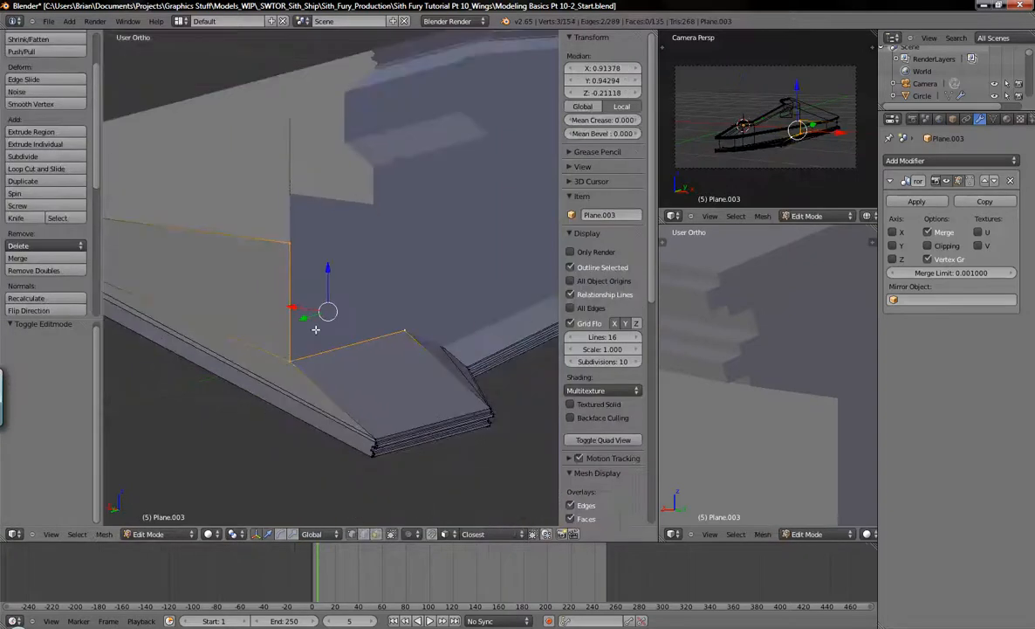
- Examine how the lower plate's inner and rear edges meet the joined wall around the rear corner
key("Tab")
right_click(402, 258)
right_click_drag(426, 252, 495, 218)
right_click(419, 255)
right_click(485, 219)
right_click_drag(253, 227, 239, 265)
right_click(240, 271)
right_click_drag(259, 309, 240, 345)
right_click(240, 332)
scroll(288, 339, "down", 3)
mouse_move(339, 350)
middle_mouse_down("shift")
mouse_move(343, 391)
mouse_move(325, 358)
mouse_move(300, 376)
mouse_move(322, 370)
mouse_move(342, 383)
mouse_move(430, 326)
mouse_move(249, 354)
mouse_move(363, 328)
mouse_move(307, 321)
mouse_move(402, 328)
mouse_move(256, 342)
mouse_move(376, 296)
mouse_move(404, 312)
mouse_move(284, 312)
mouse_move(346, 343)
mouse_move(397, 322)
mouse_move(312, 282)
middle_mouse_up("shift")
key("a")
key("z")
key("z")
right_click(279, 308)
middle_click_drag(386, 359, 363, 406)
key("a")
key("Tab")
key("Tab")
- Select the open edge loop at the rear of the lower plate and fill it with a single face
right_click(198, 195)
key("Tab")
middle_click_drag(356, 310, 368, 320, "shift")
key("a")
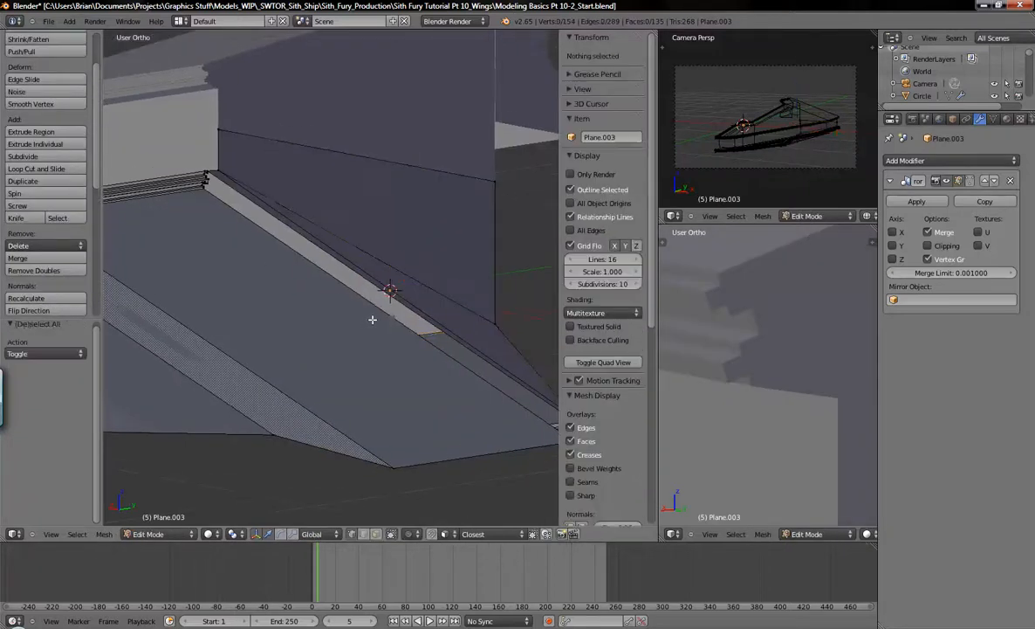
scroll(261, 294, "up", 3)
right_click(291, 203, "alt")
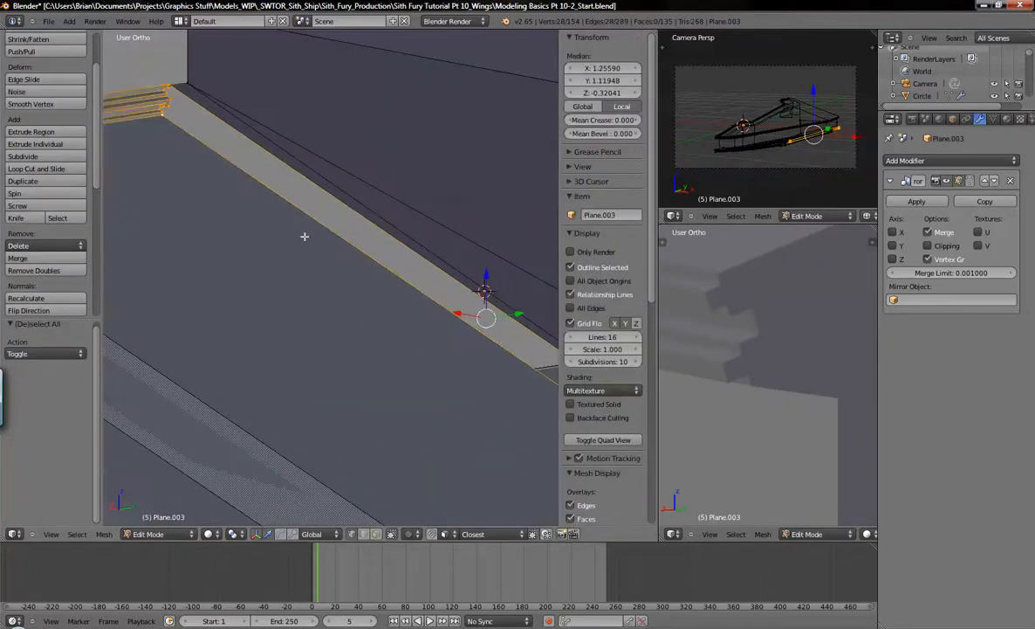
middle_click_drag(423, 398, 421, 322)
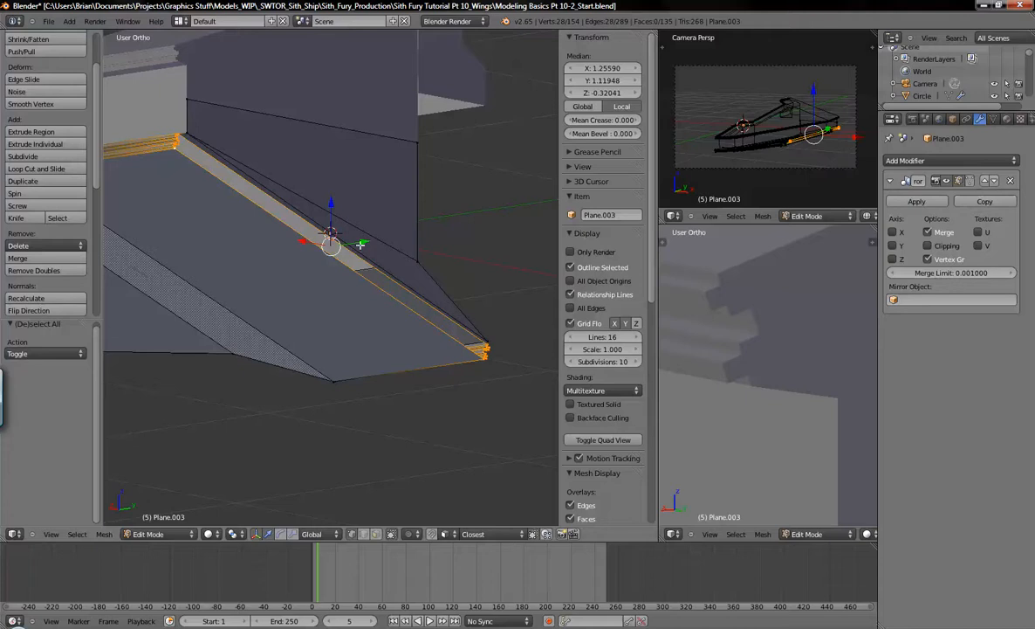
key("g")
right_click(422, 271)
key("f")
- Connect the first pair of matching stepped-profile vertices below the top edge across the rear face
middle_click_drag(253, 251, 350, 332, "shift")
scroll(800, 345, "up", 5)
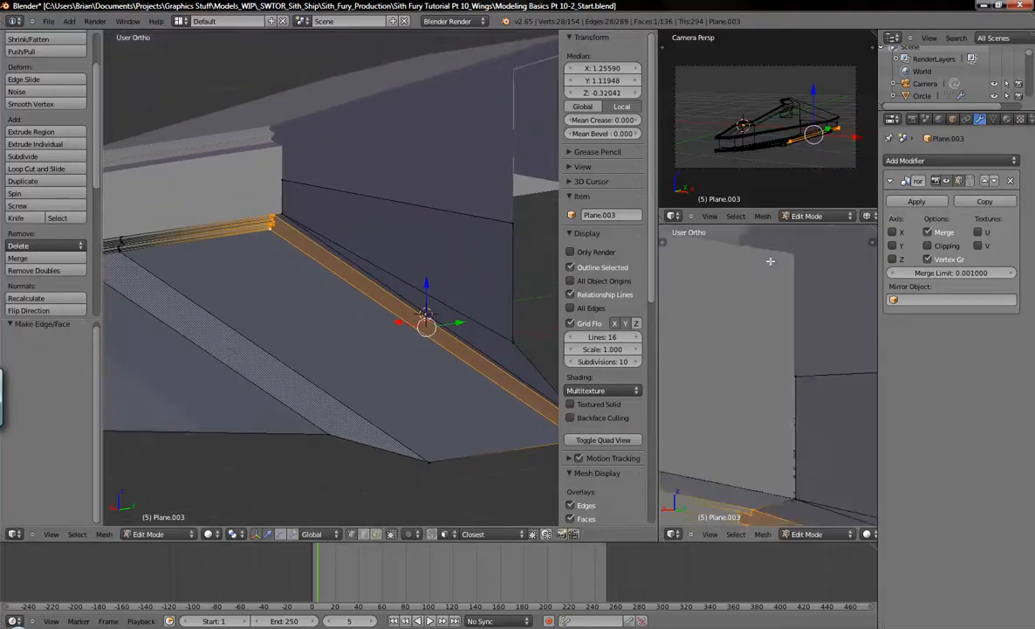
scroll(800, 345, "down", 2)
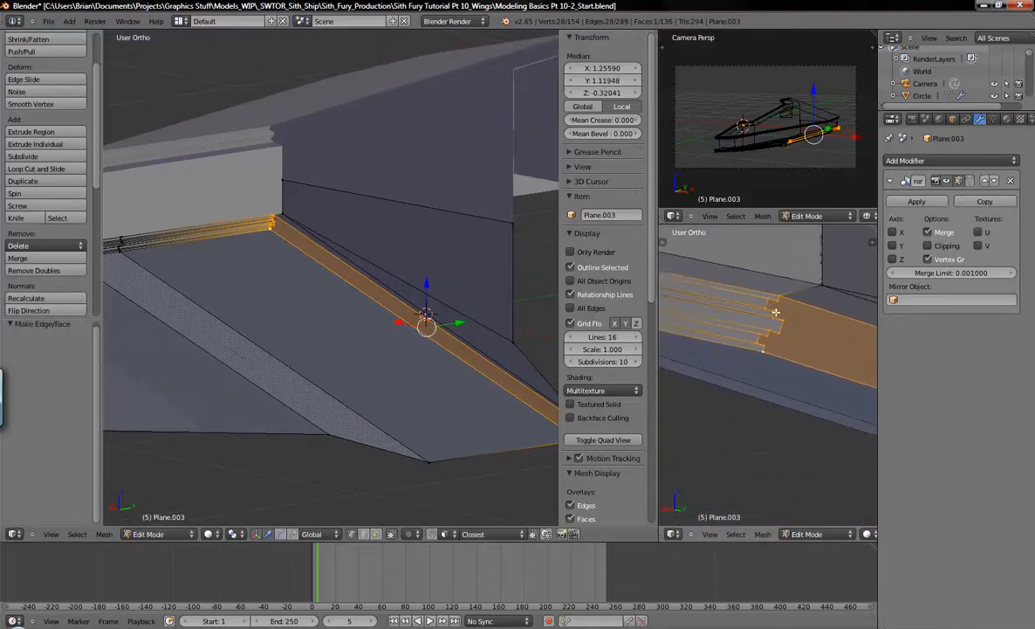
middle_click_drag(400, 359, 189, 261, "shift")
scroll(389, 359, "up", 7)
middle_click_drag(325, 286, 433, 402, "shift")
scroll(431, 398, "up", 6)
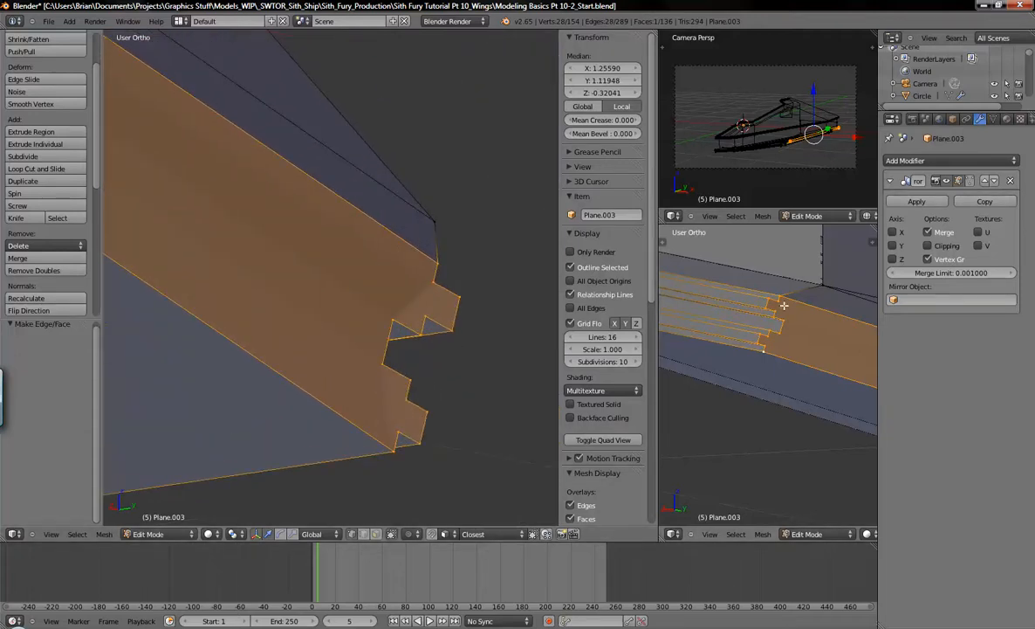
right_click(781, 303)
right_click(432, 283)
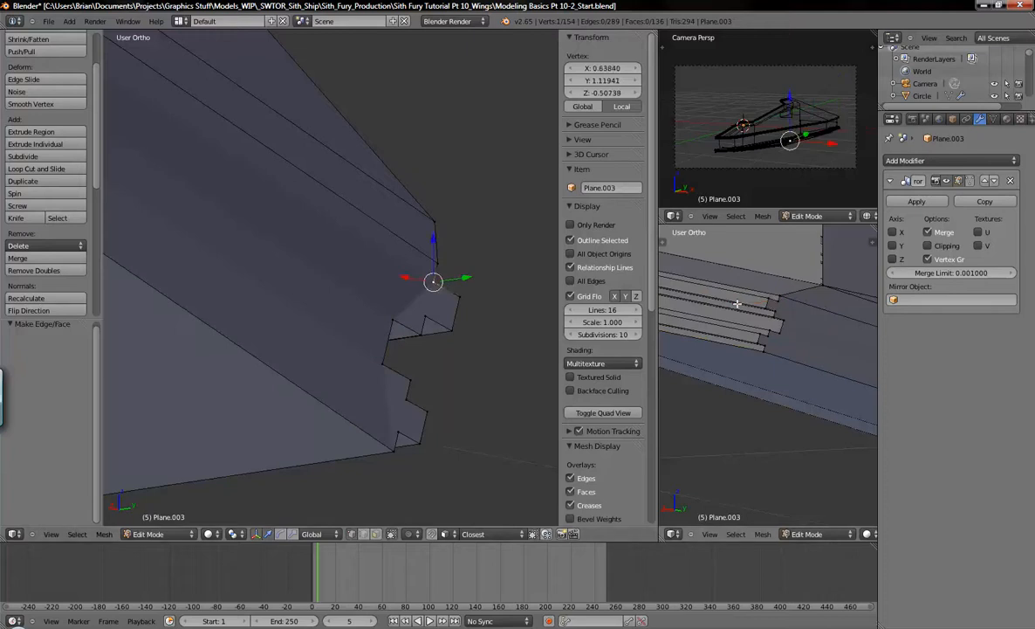
right_click(781, 302, "shift")
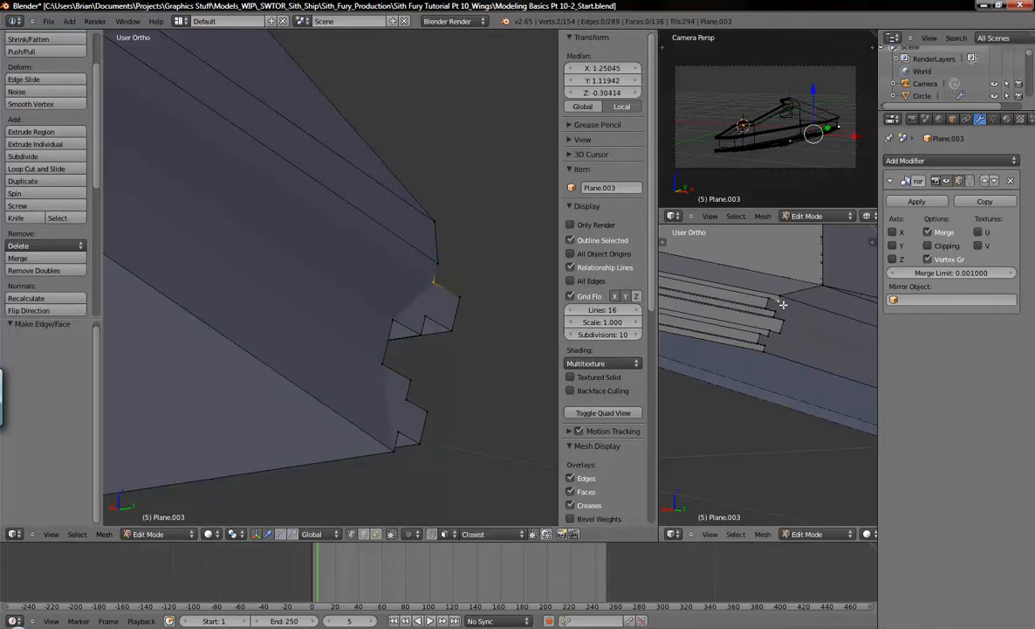
key("j")
- Connect the next two pairs of matching profile vertices down the rear face, splitting it into further strips
right_click(422, 308)
right_click(778, 318, "shift")
scroll(778, 318, "up", 3)
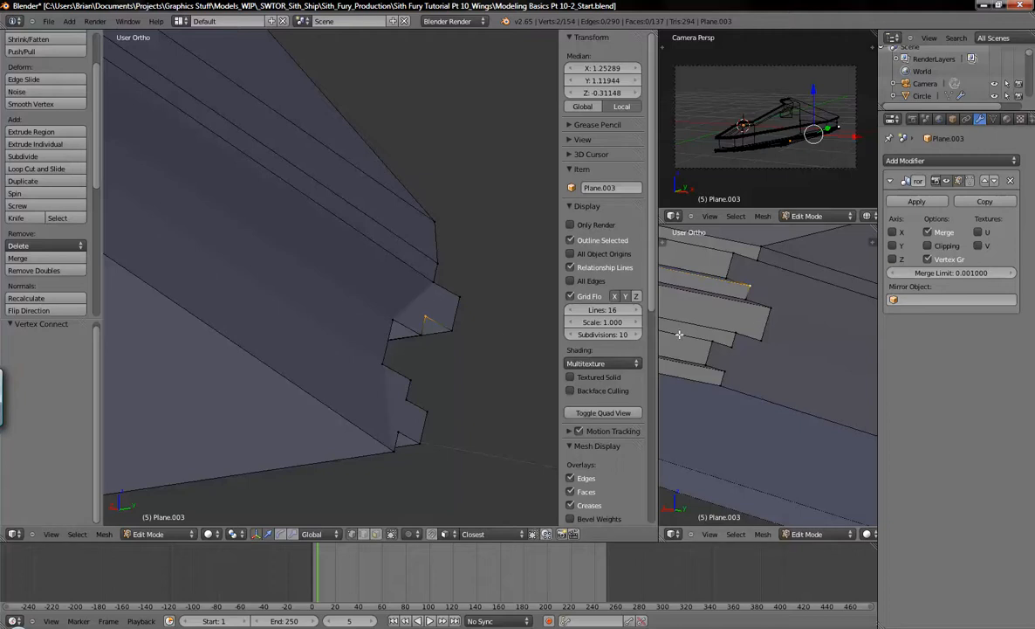
key("j")
right_click(775, 310)
right_click(383, 325, "shift")
key("f")
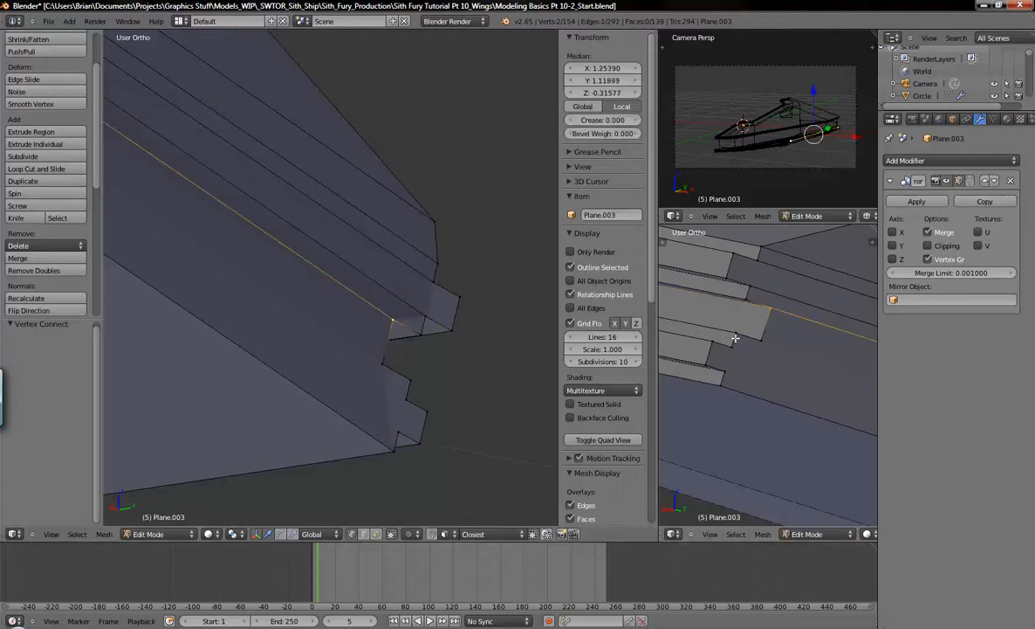
- Connect the three remaining pairs of lower profile vertices across the rear face and clear the selection
right_click(758, 342)
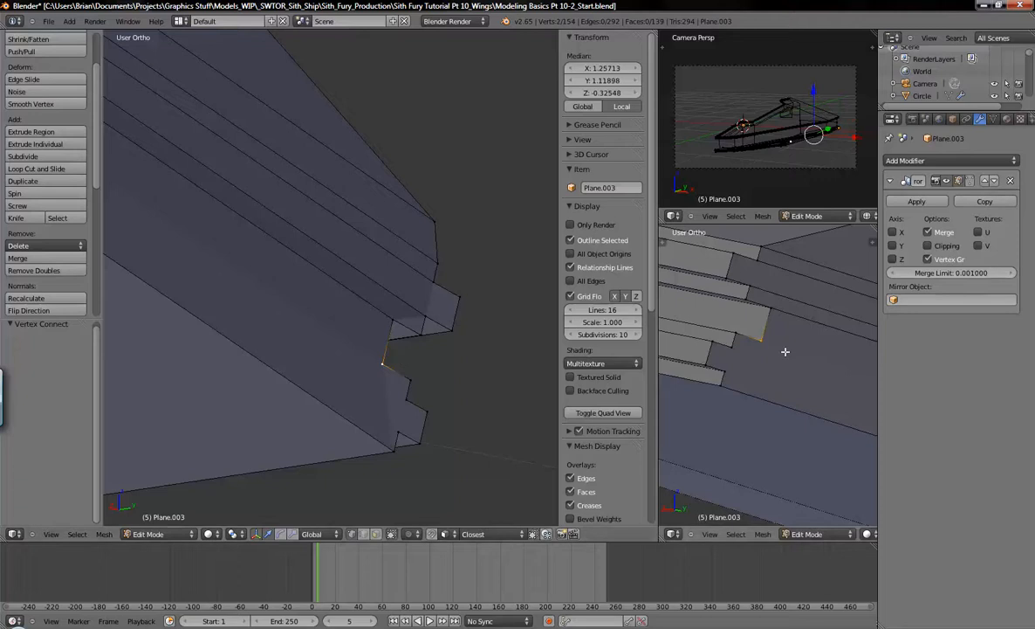
key("j")
right_click(733, 348)
right_click(408, 400, "shift")
key("j")
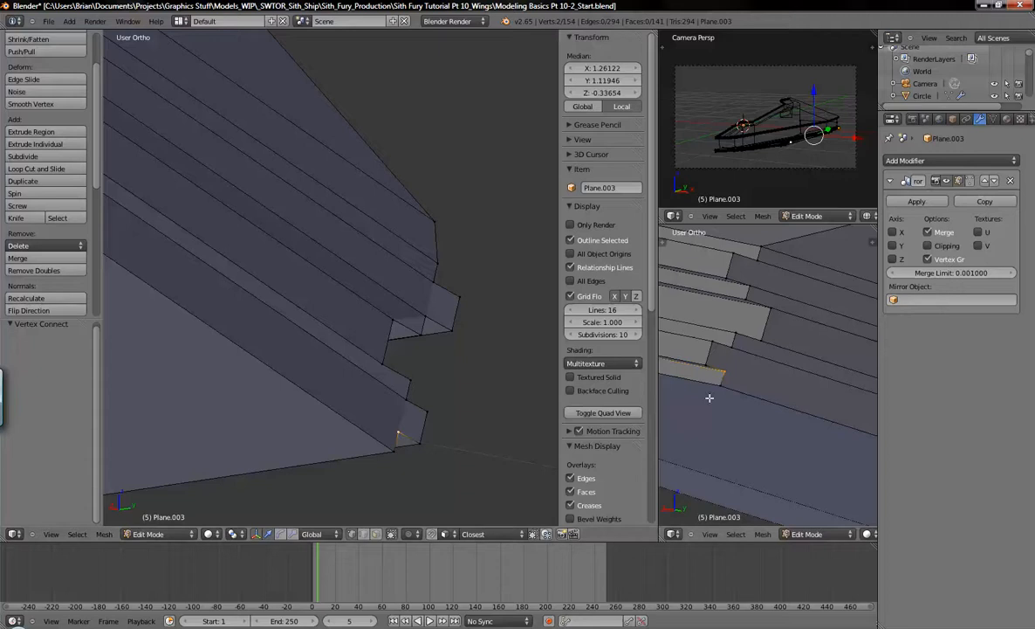
key("j")
key("a")
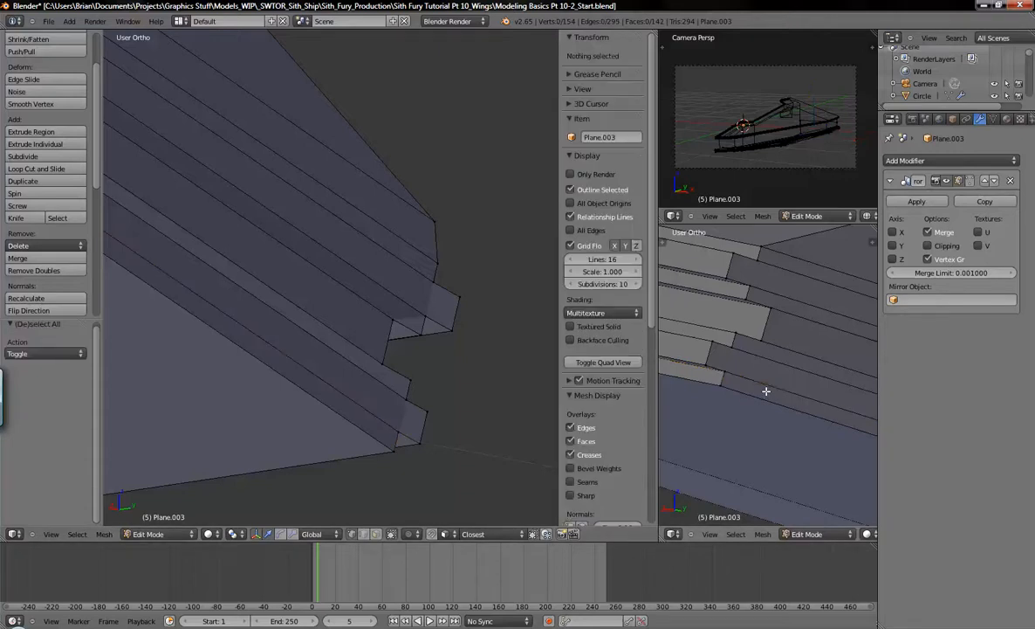
- Box-select all the lower plate's rear vertices in top view and flatten them by scaling to 0 along Y
scroll(380, 332, "down", 1)
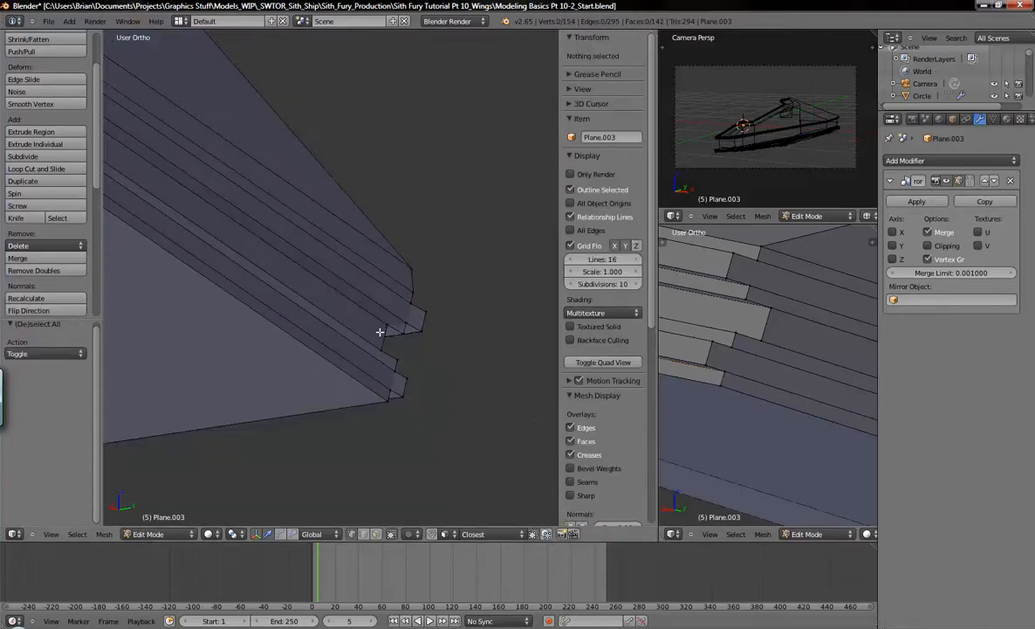
key("KP_7")
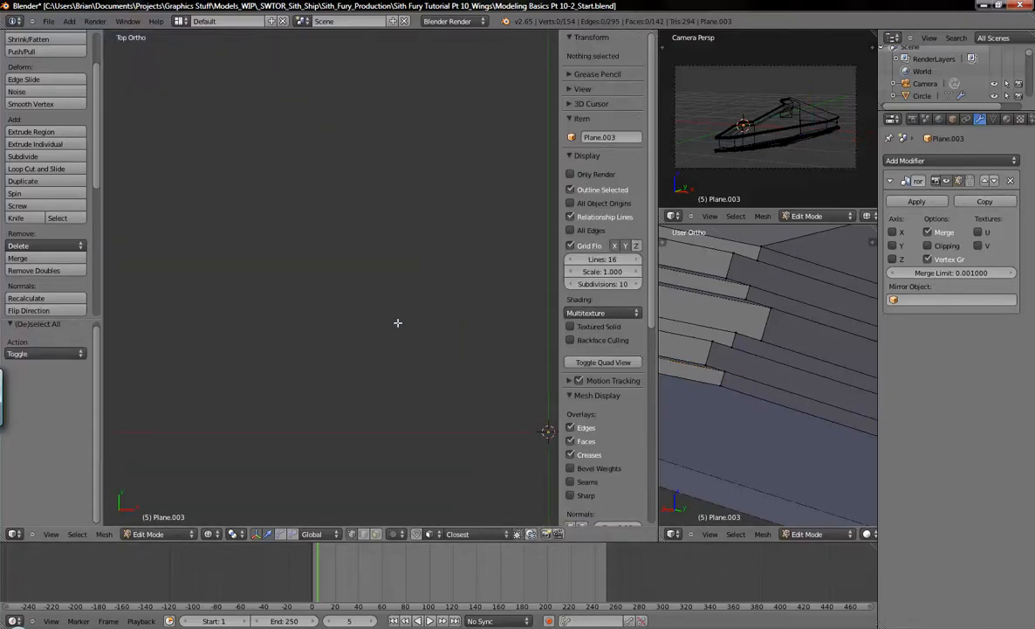
middle_click_drag(475, 330, 286, 333, "shift")
scroll(287, 333, "down", 4)
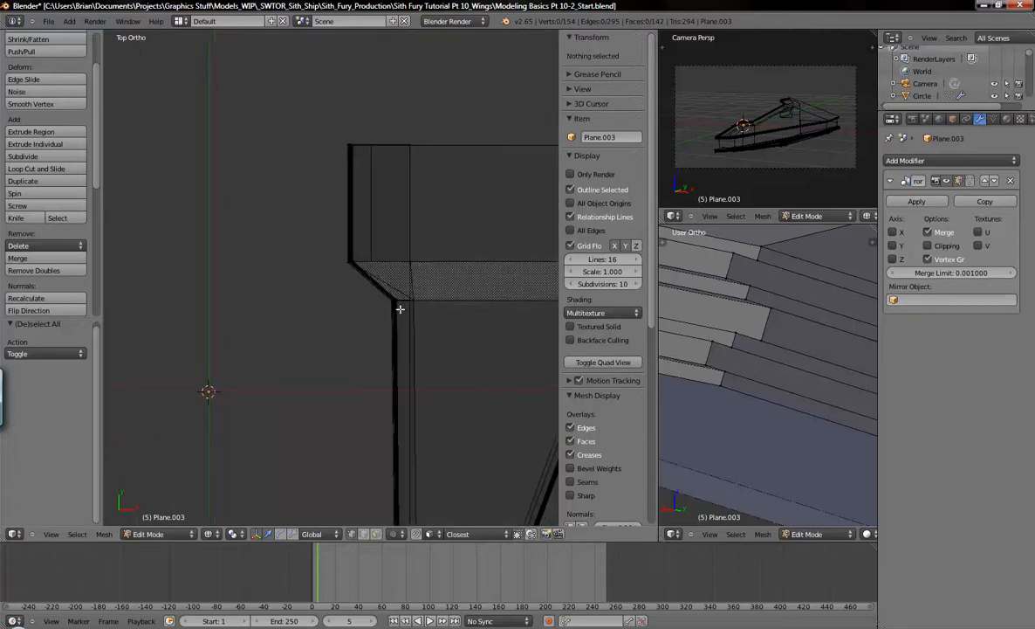
middle_click_drag(489, 250, 379, 387, "shift")
key("b")
left_click_drag(188, 225, 513, 295)
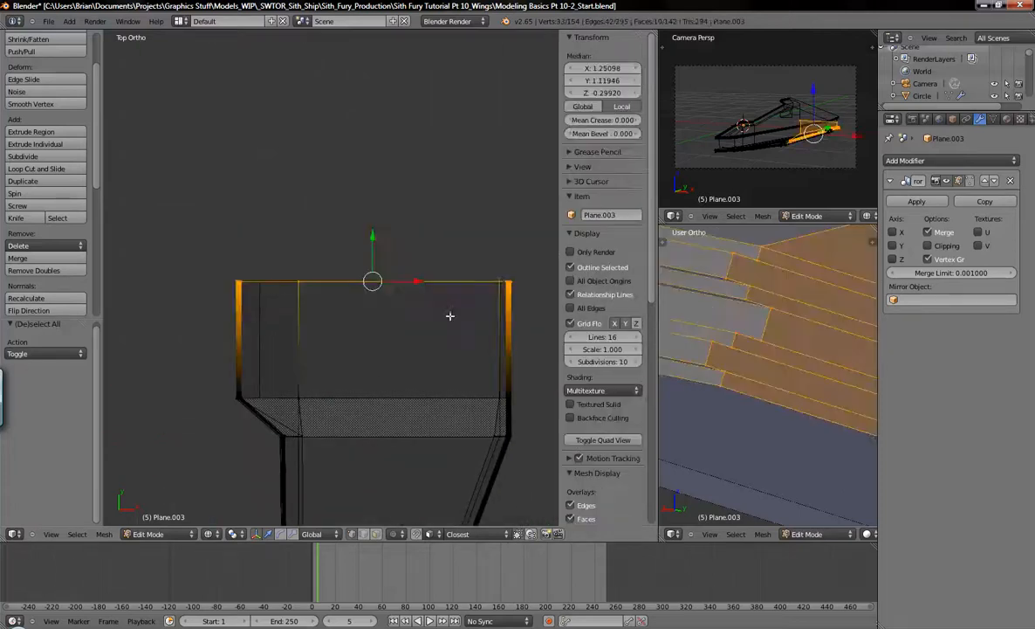
scroll(389, 374, "up", 3)
middle_click_drag(351, 338, 408, 382, "shift")
scroll(384, 356, "up", 5)
middle_click_drag(331, 270, 370, 350, "shift")
scroll(402, 337, "up", 3)
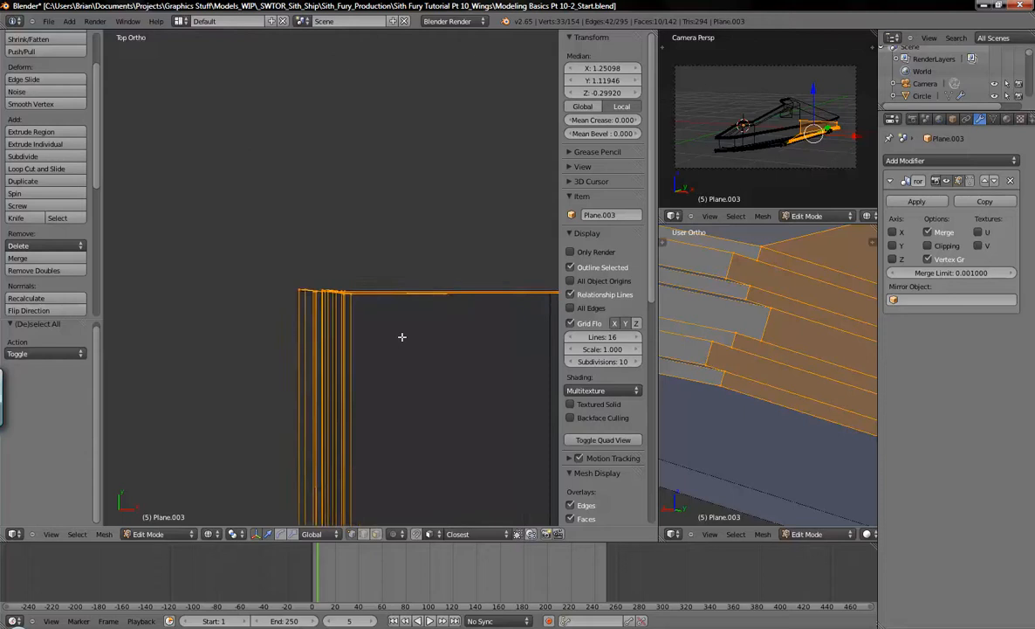
key("s")
key("y")
key("0")
key("Return")
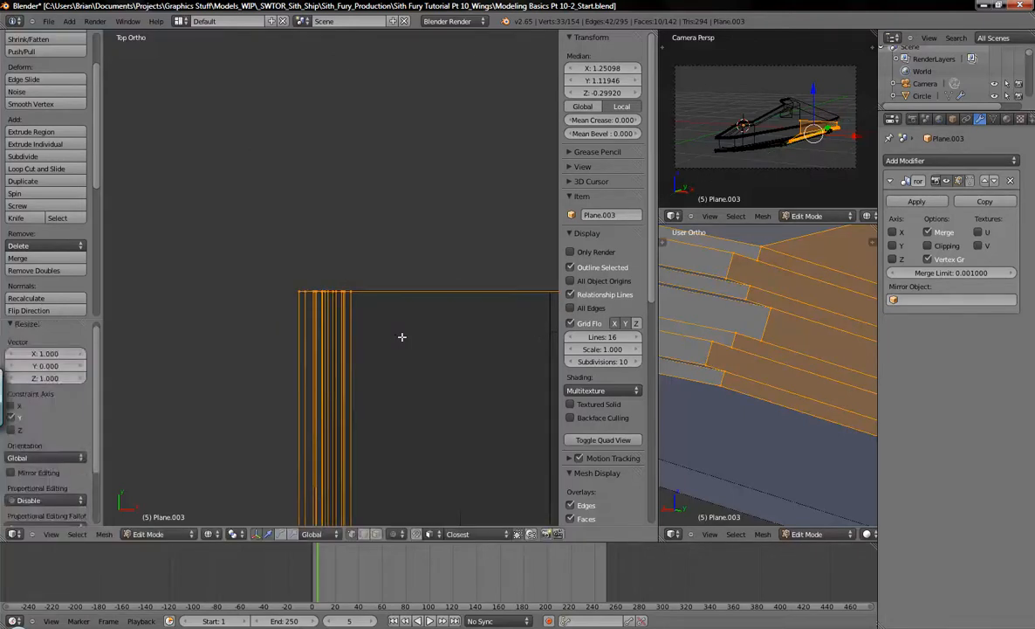
key("a")
- Inspect the flattened rear end of the lower plate in wireframe and solid shading, ending in Object Mode
scroll(402, 337, "down", 12)
key("Tab")
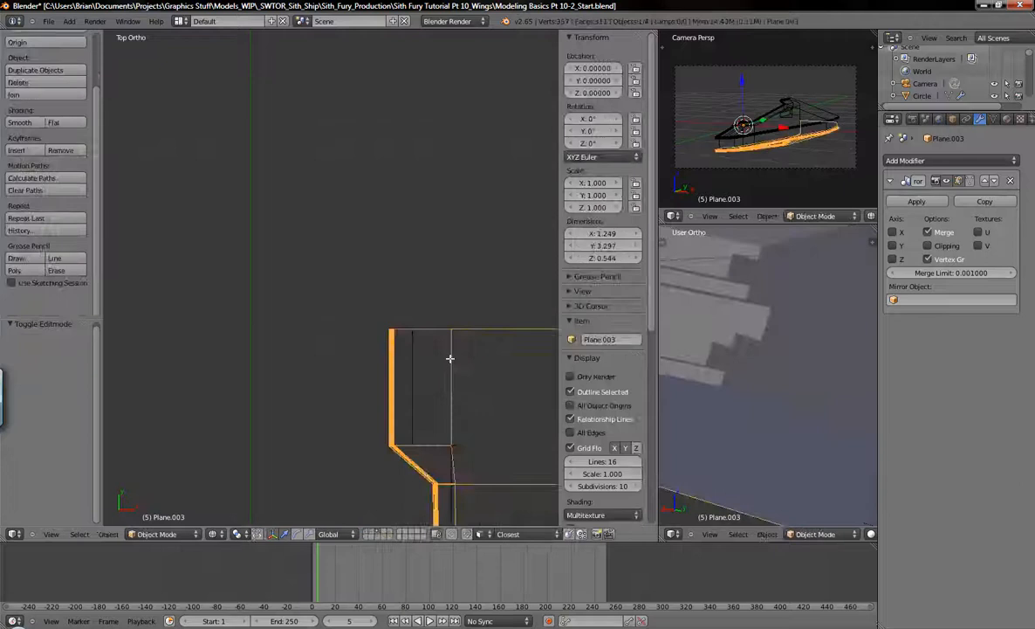
key("Tab")
right_click(397, 321)
mouse_move(397, 321)
middle_mouse_down()
mouse_move(109, 353)
mouse_move(301, 343)
mouse_move(336, 364)
middle_mouse_up()
key("z")
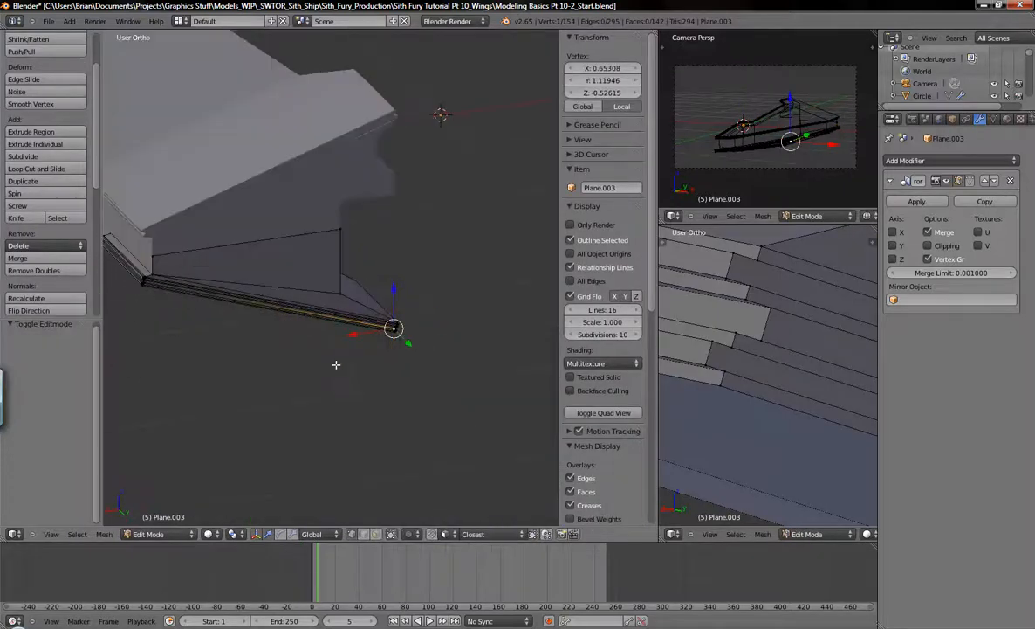
middle_click_drag(446, 371, 432, 325)
key("a")
key("Tab")
middle_click_drag(312, 314, 415, 419)
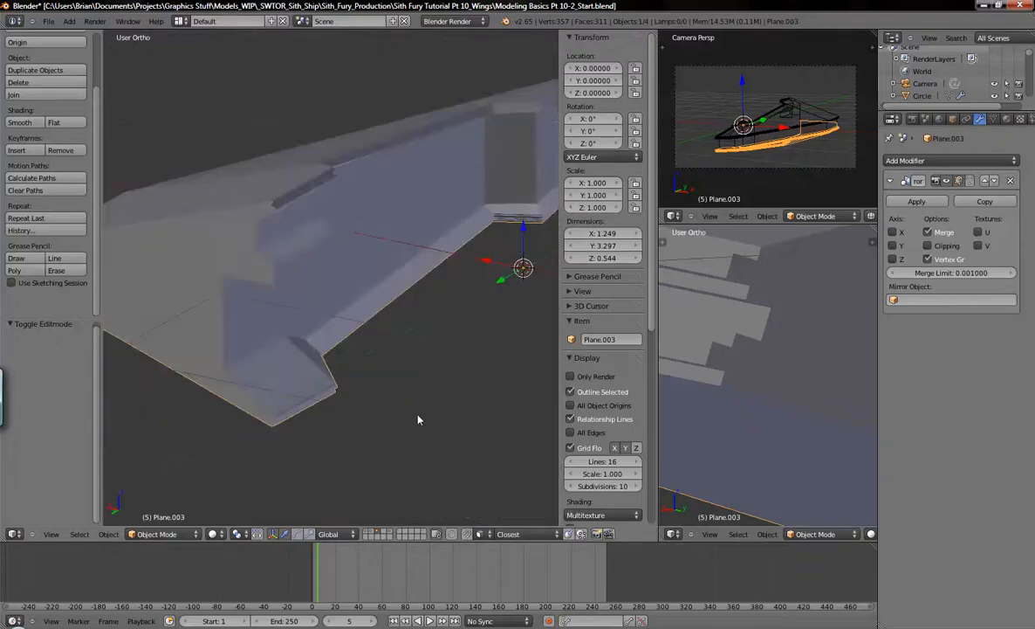